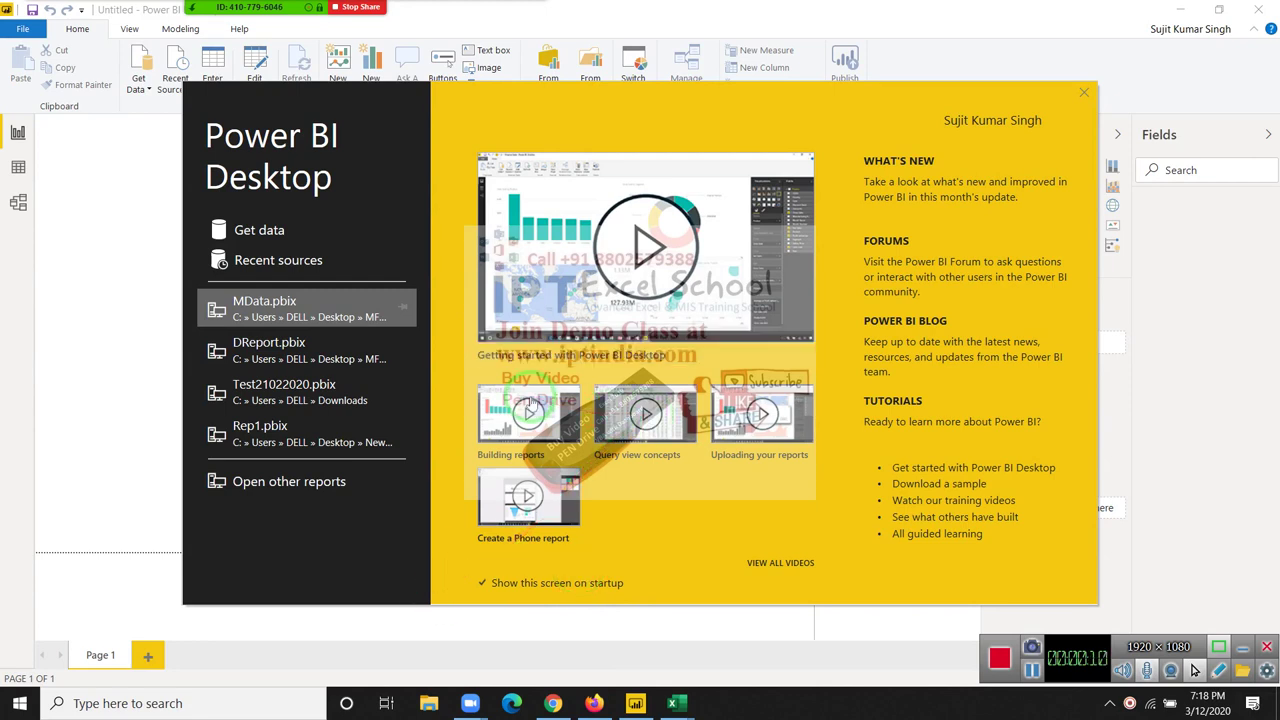
Step: Close the start screen to reach the blank Page 1 report canvas
click(260, 233)
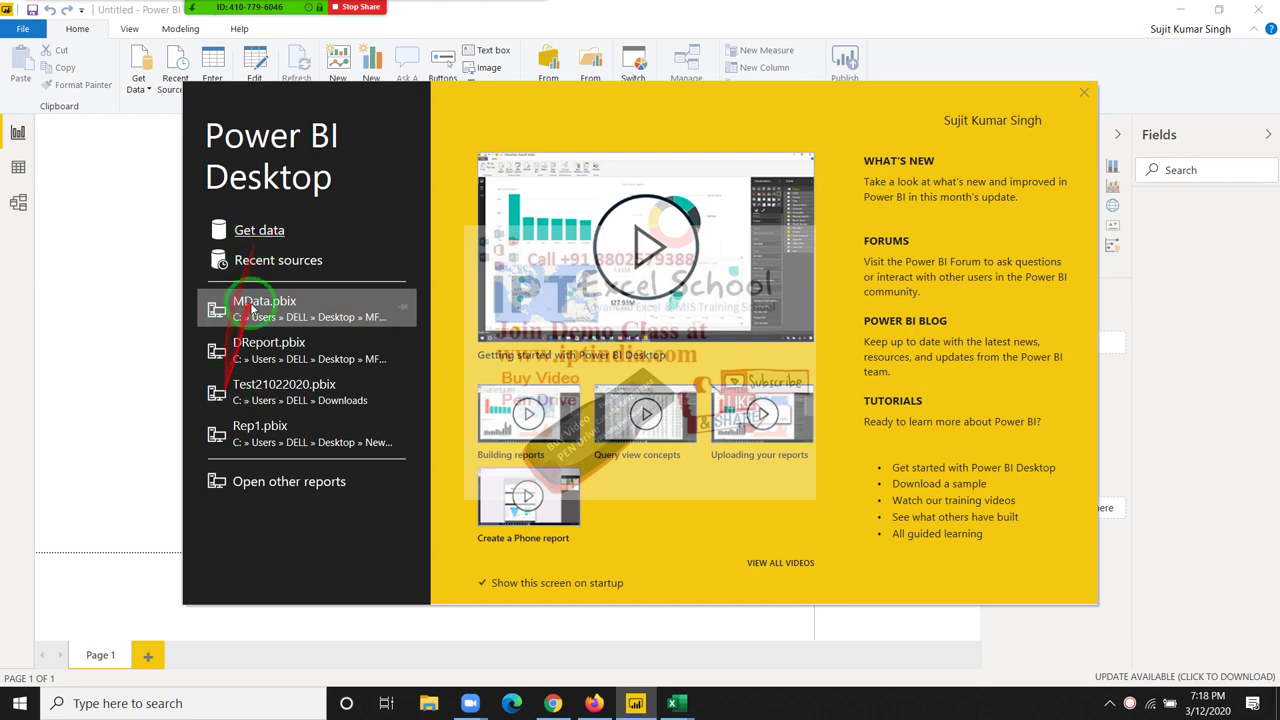
click(270, 232)
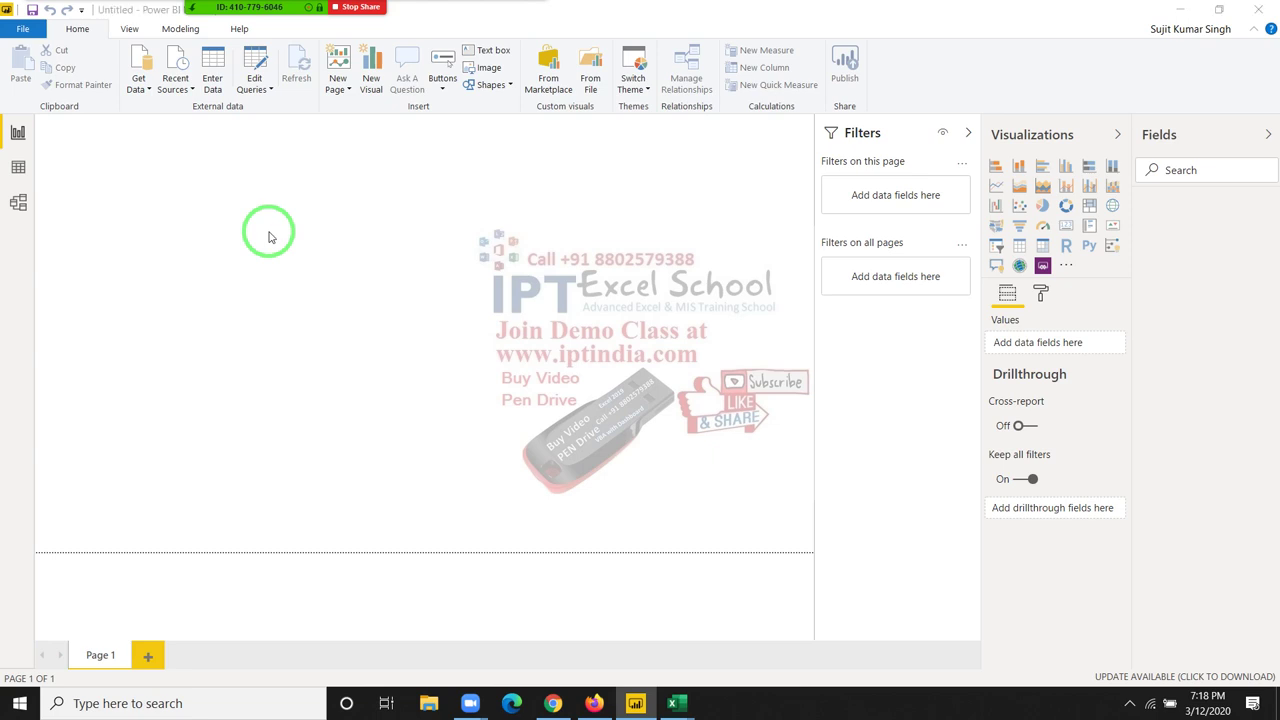
mouse_move(288, 7)
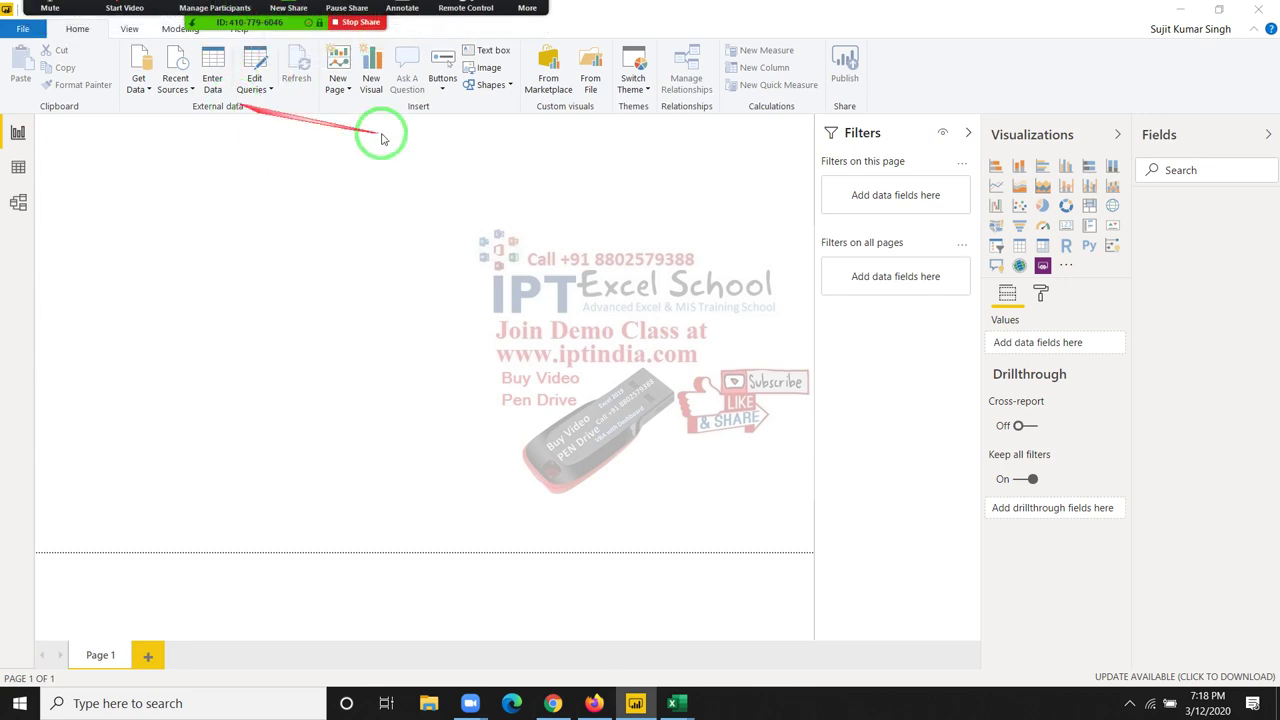
Step: Choose Excel workbook from the Get Data sources and connect, browsing to Desktop > MF > New folder
click(428, 405)
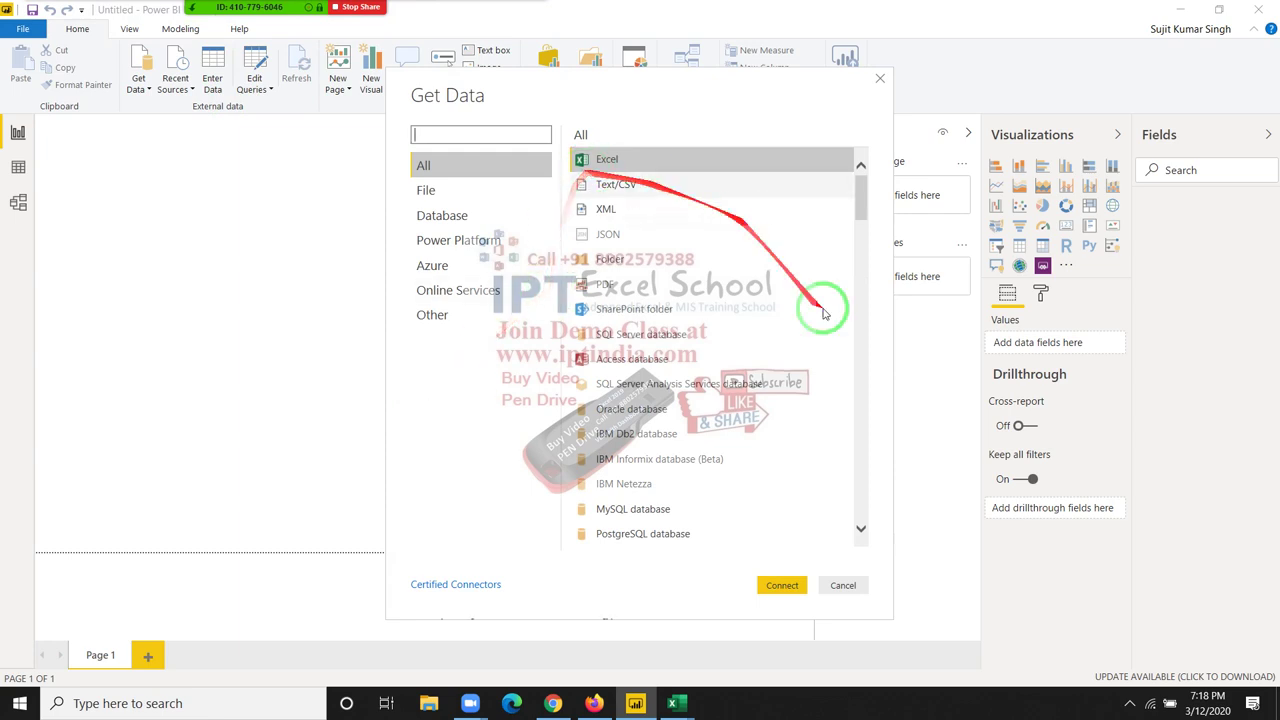
click(783, 585)
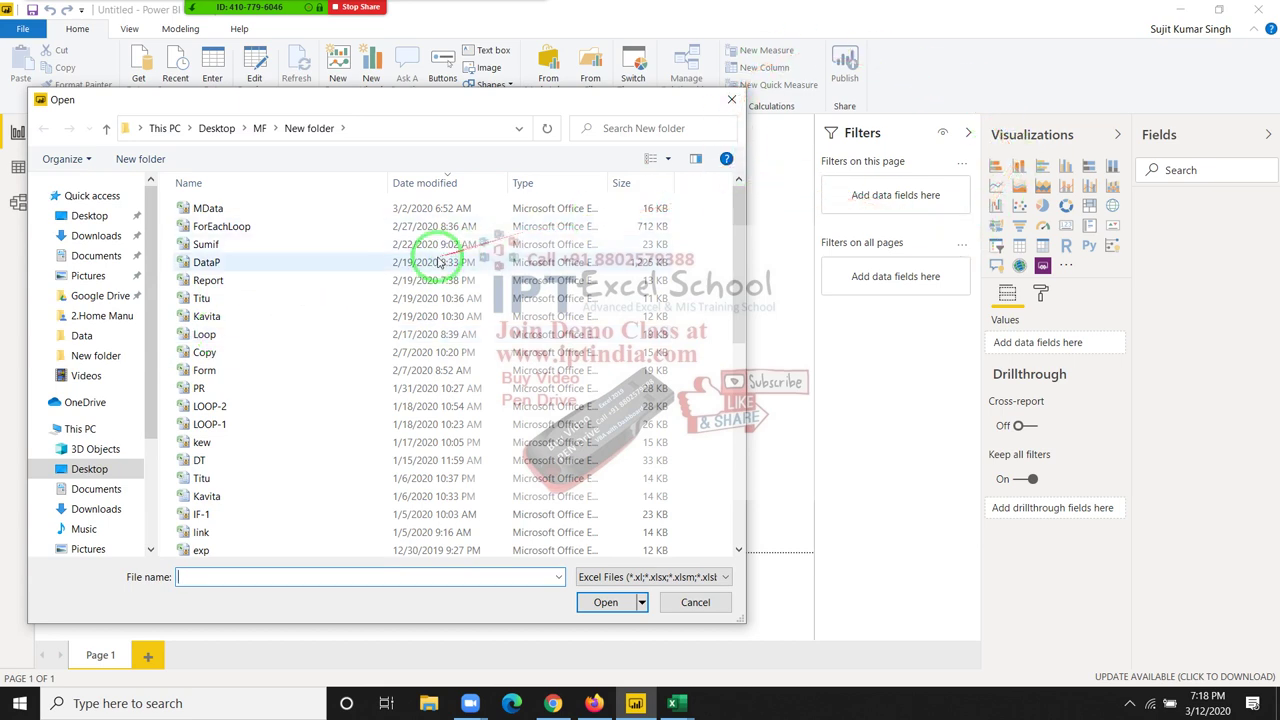
Step: Select the DD workbook and open it in the Navigator
click(369, 213)
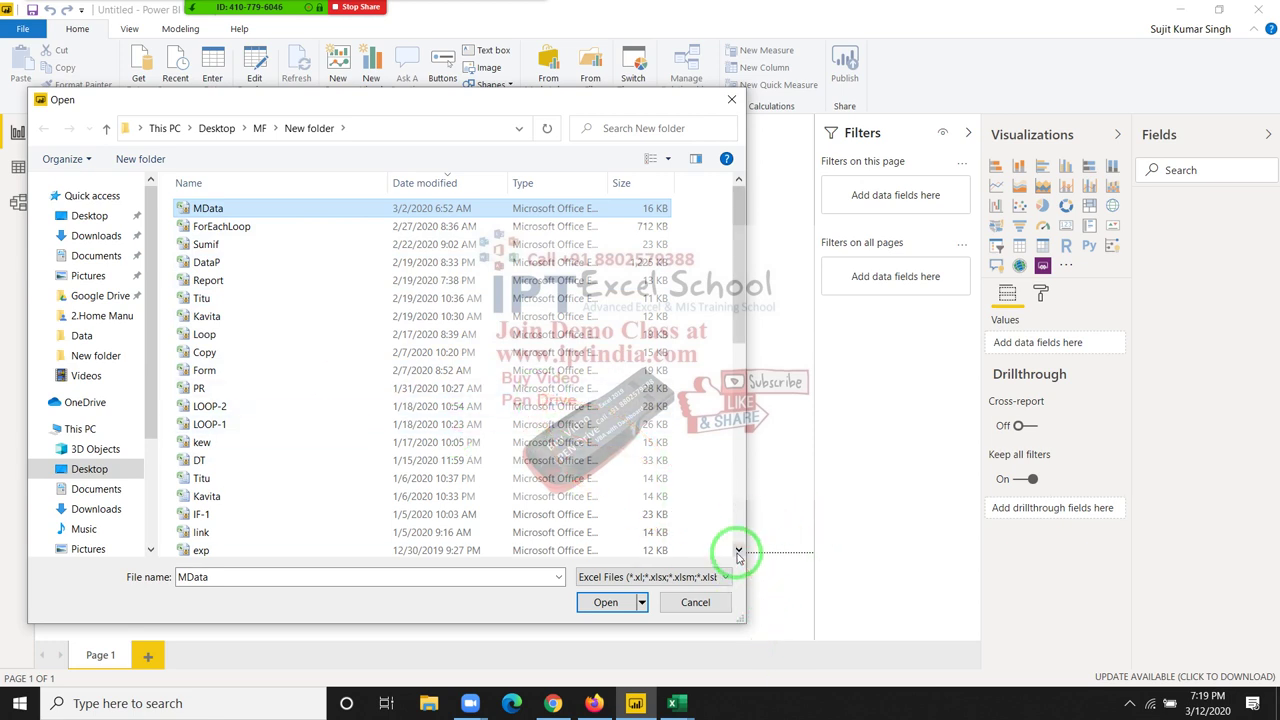
click(737, 550)
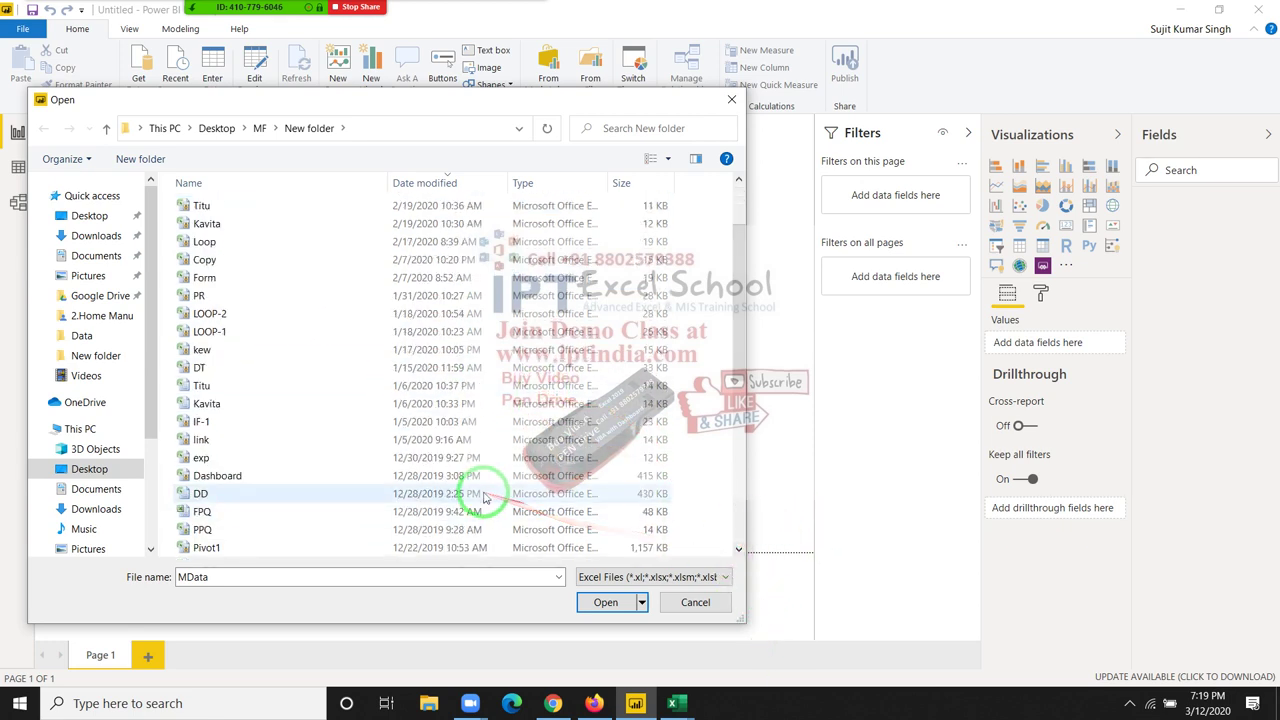
click(484, 495)
click(606, 602)
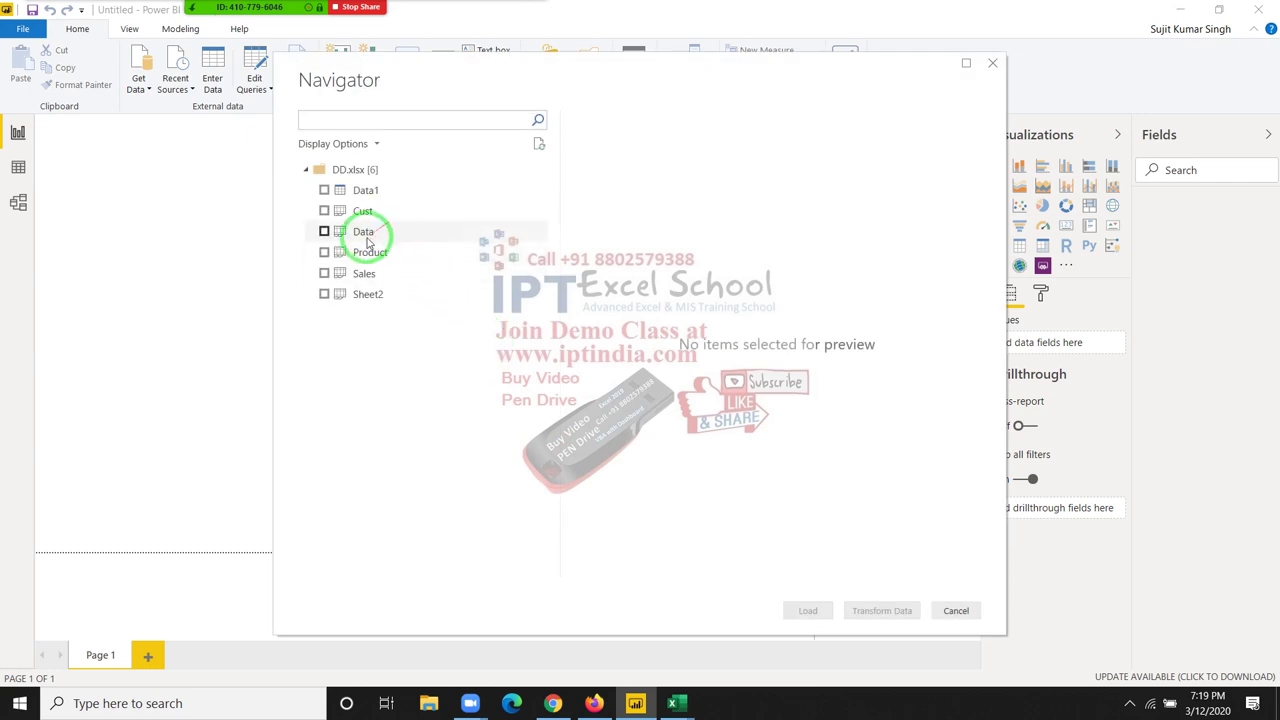
Step: Tick the Data sheet of DD.xlsx and load it into the report
click(364, 233)
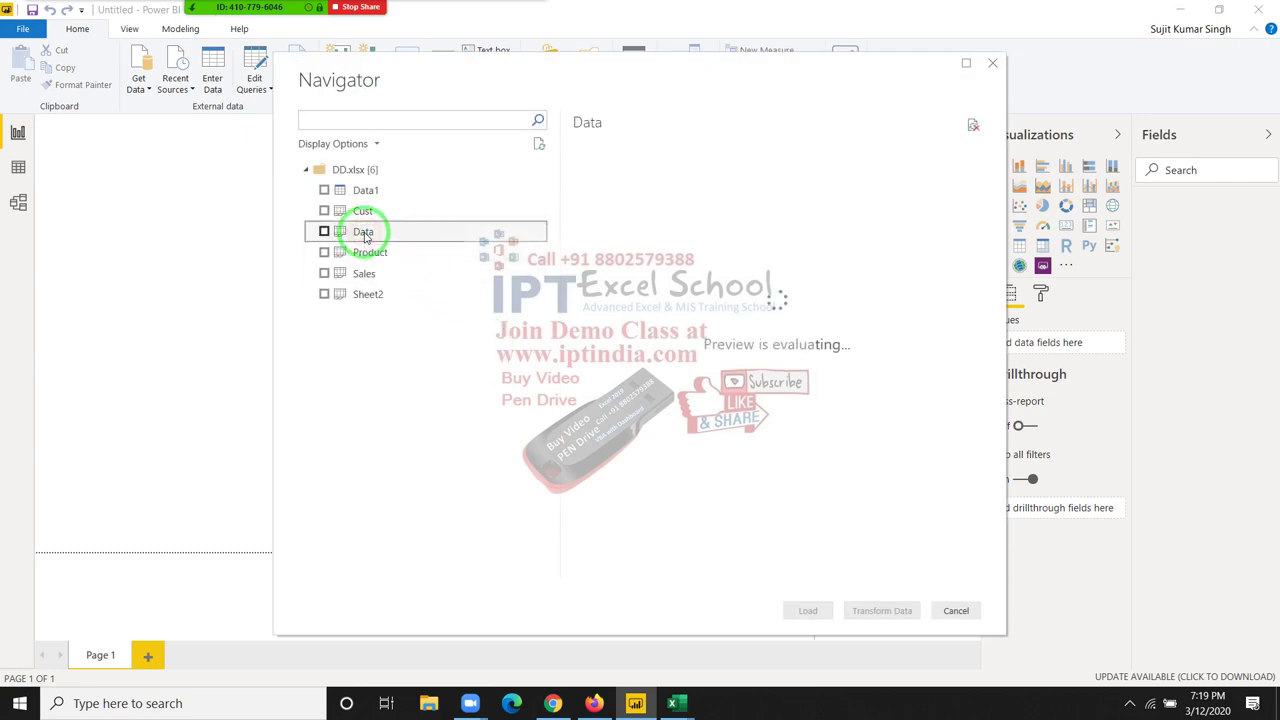
click(323, 232)
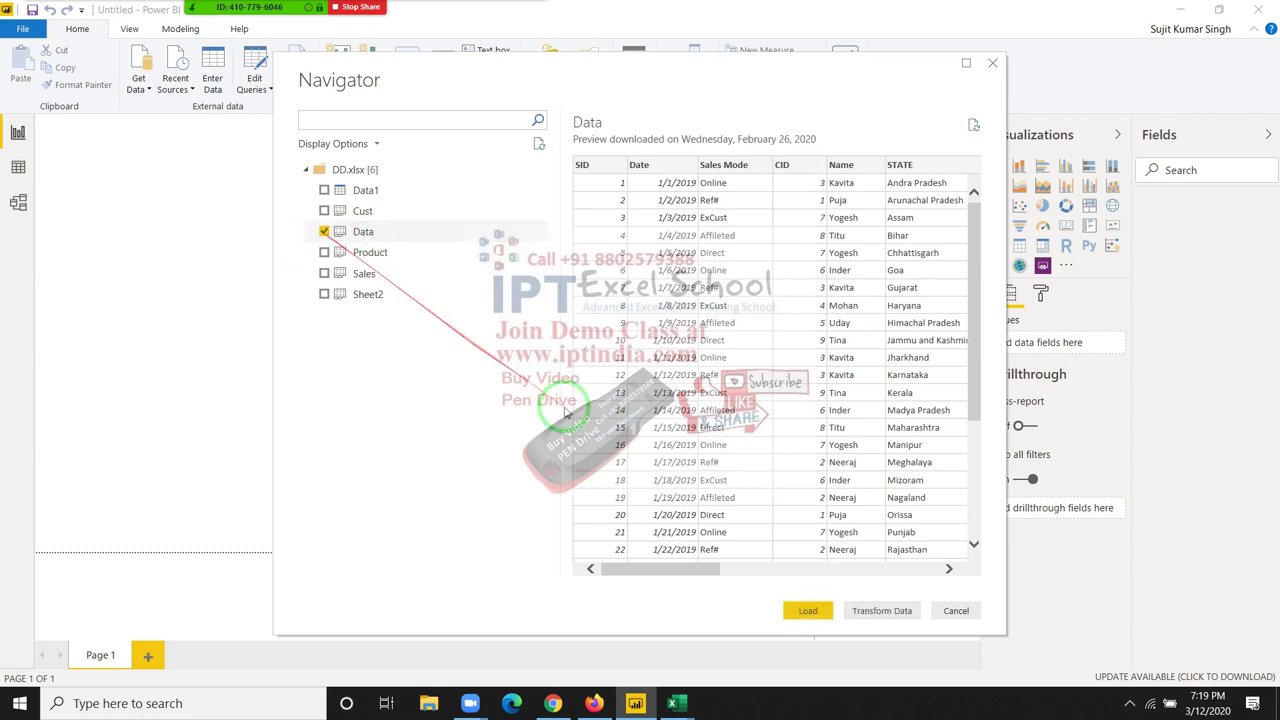
click(808, 611)
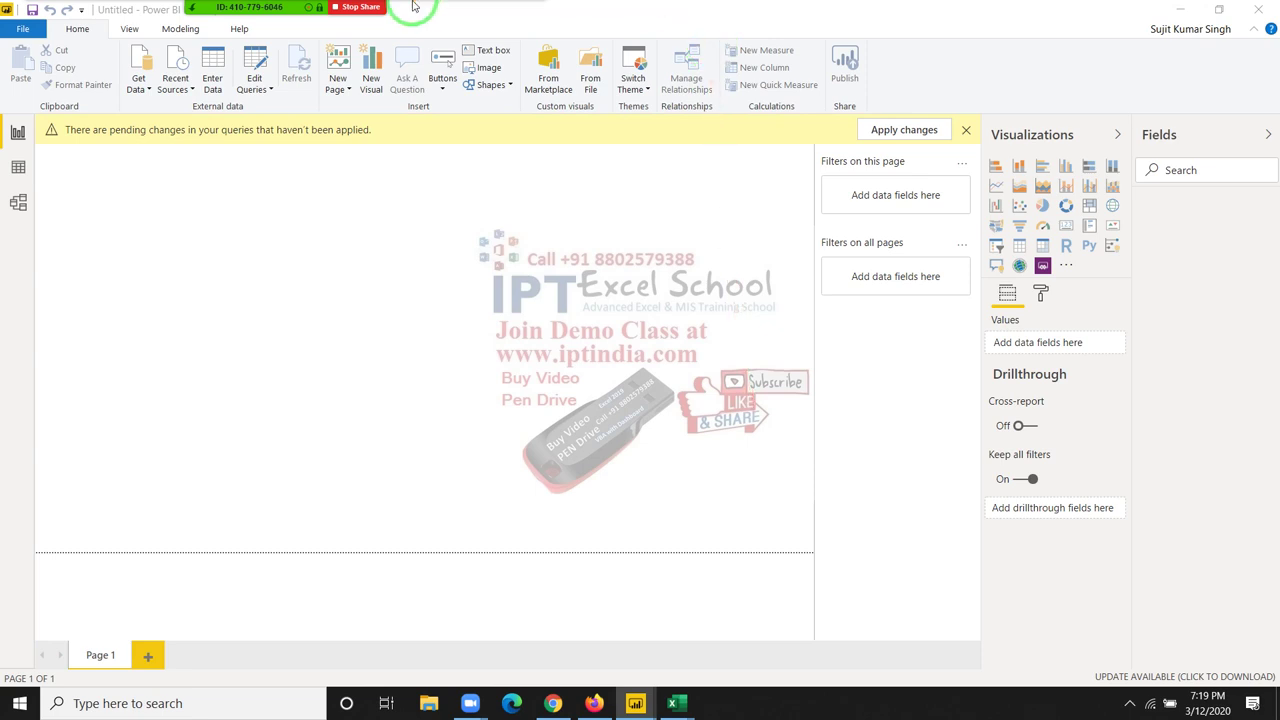
Step: While Data loads, allow a meeting participant to record in Zoom, then recheck that permission
click(232, 12)
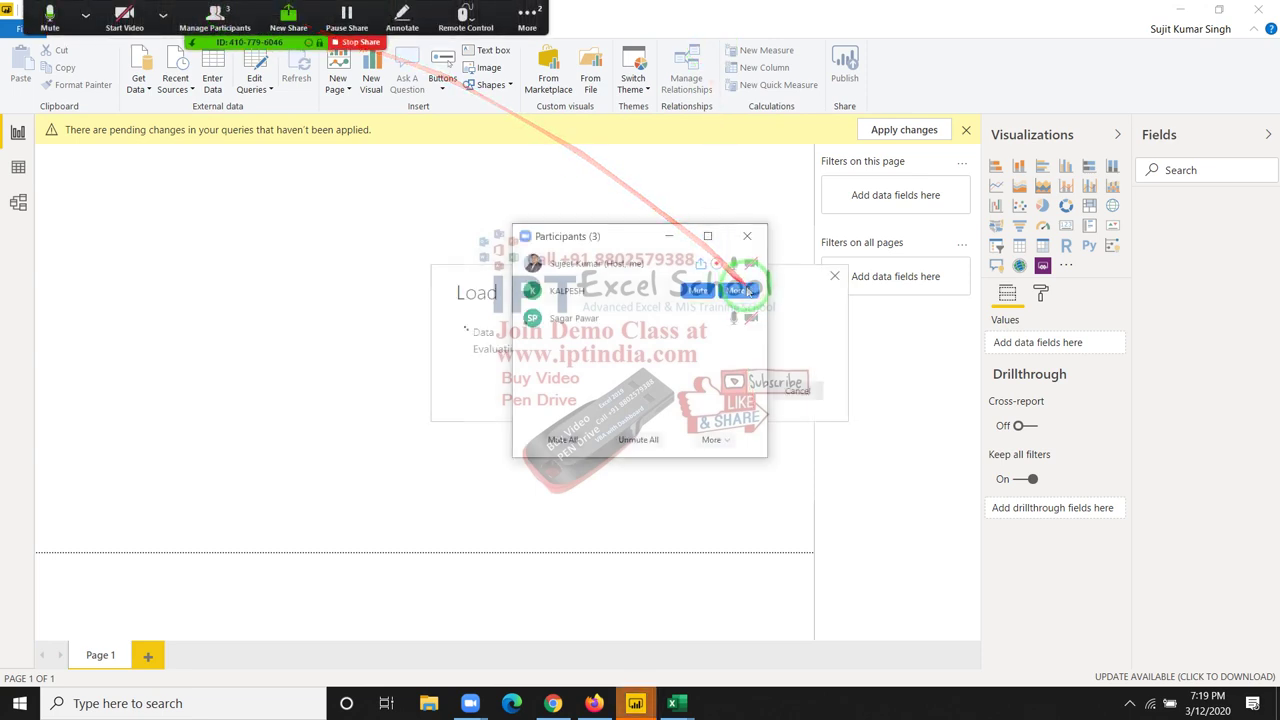
click(741, 291)
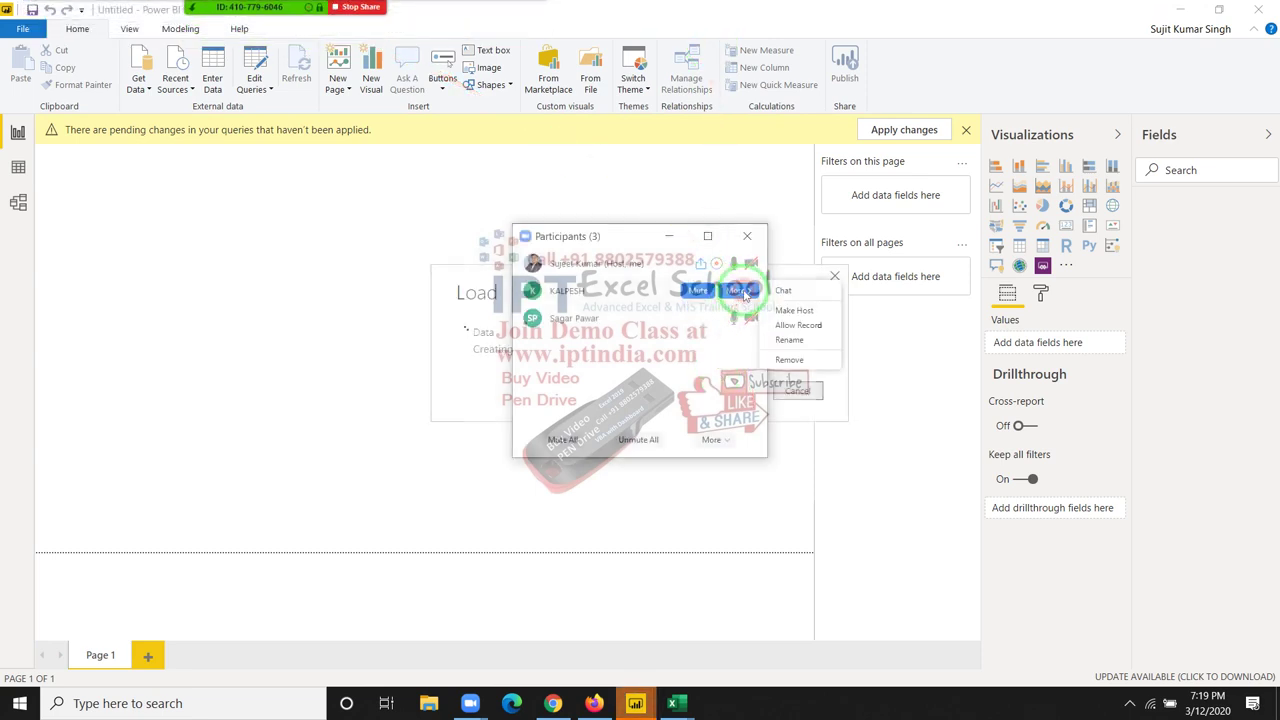
click(781, 327)
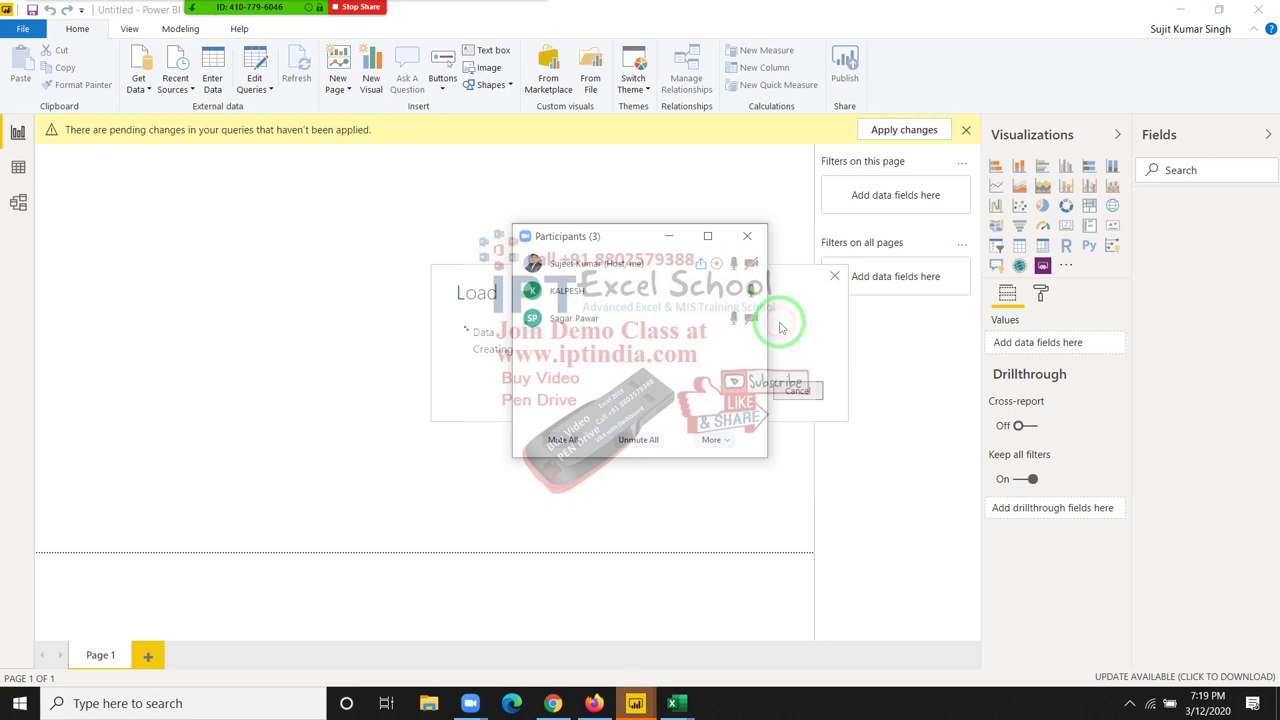
click(748, 236)
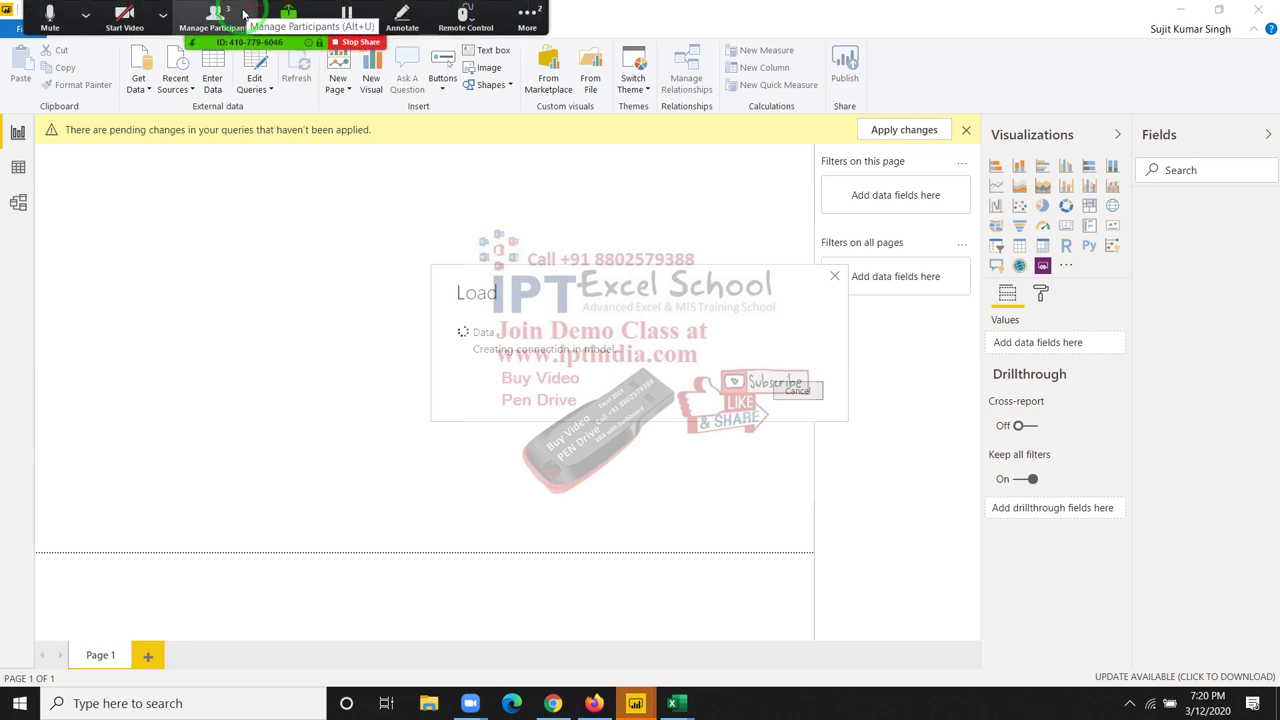
click(243, 14)
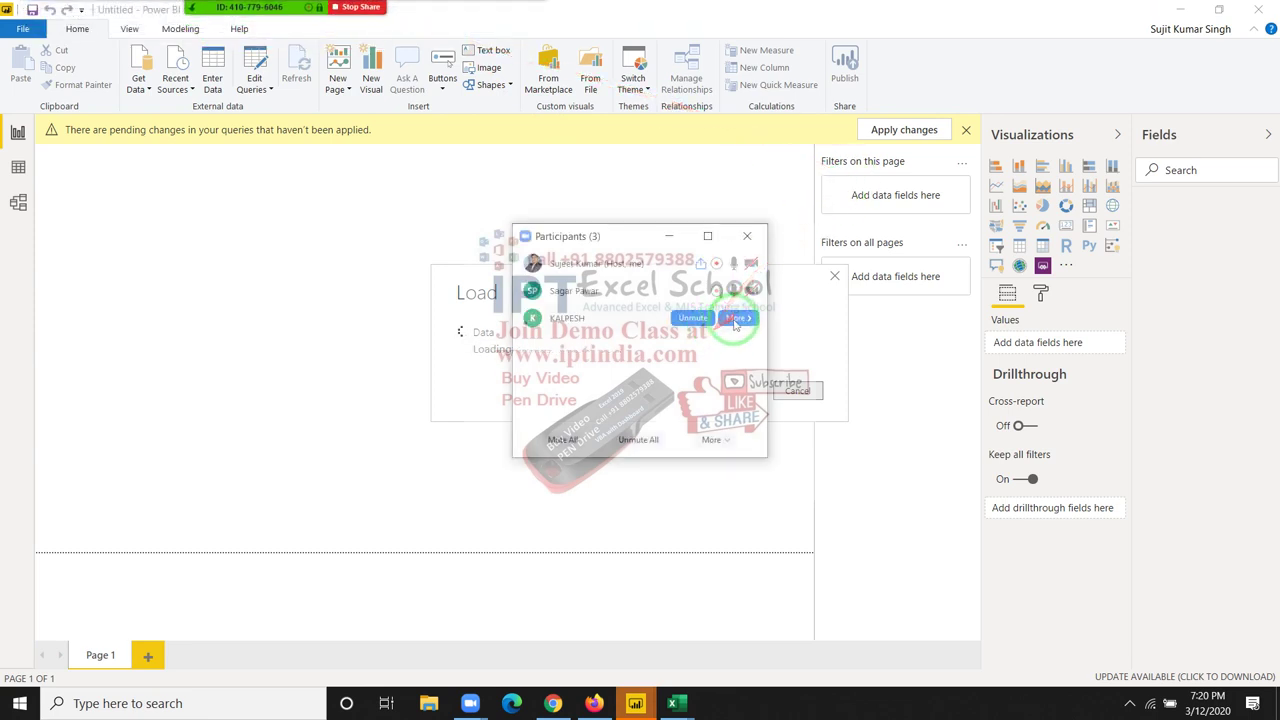
click(735, 318)
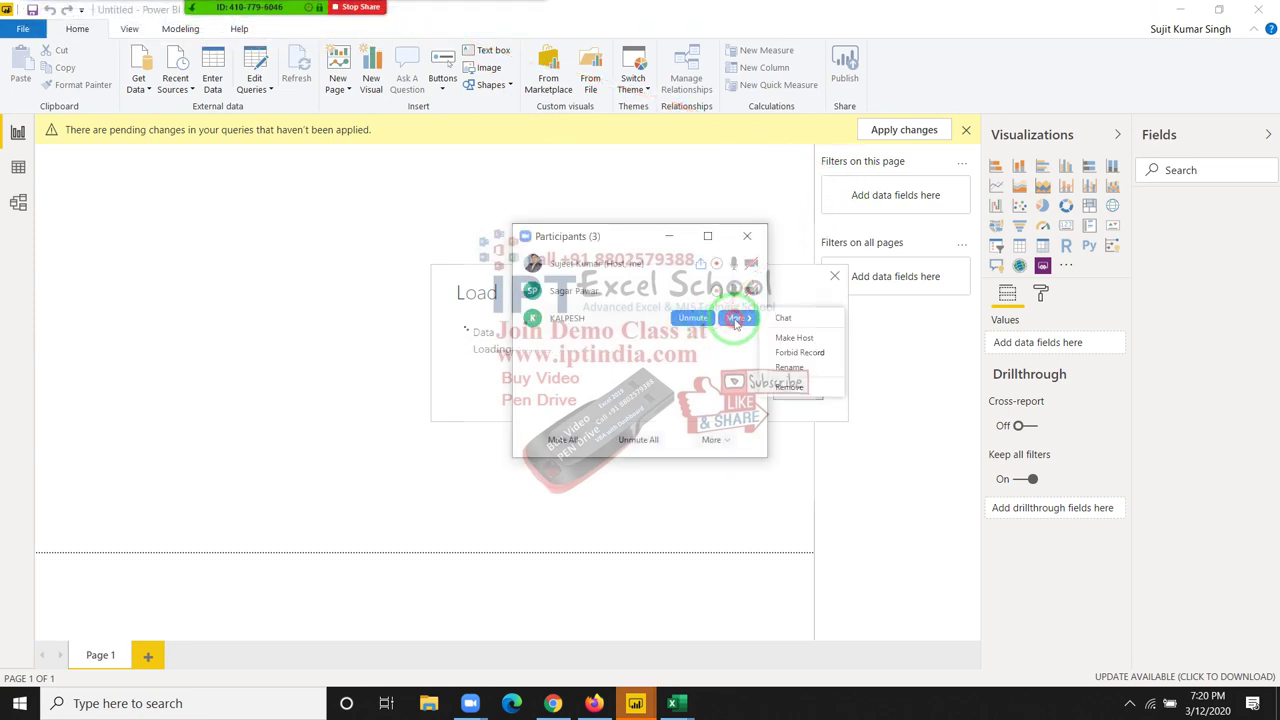
click(750, 236)
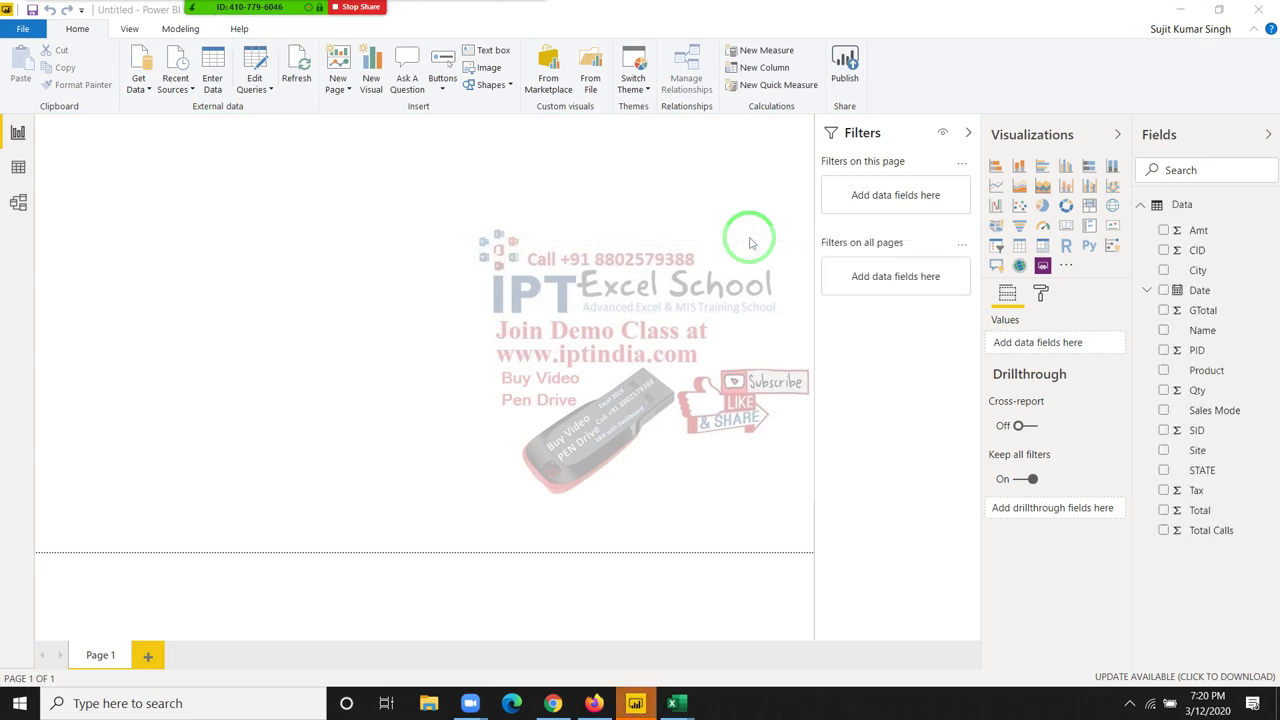
Step: Close the meeting participant list and switch to Data view of the Data table
click(214, 12)
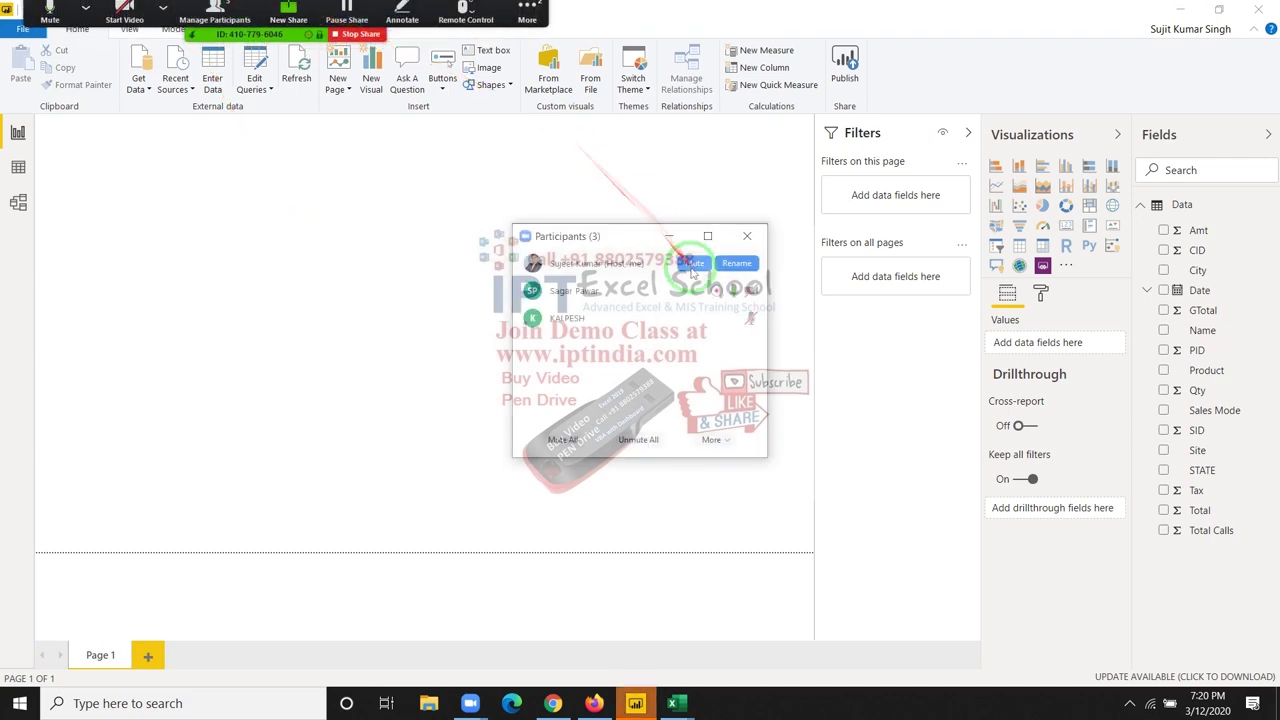
click(763, 234)
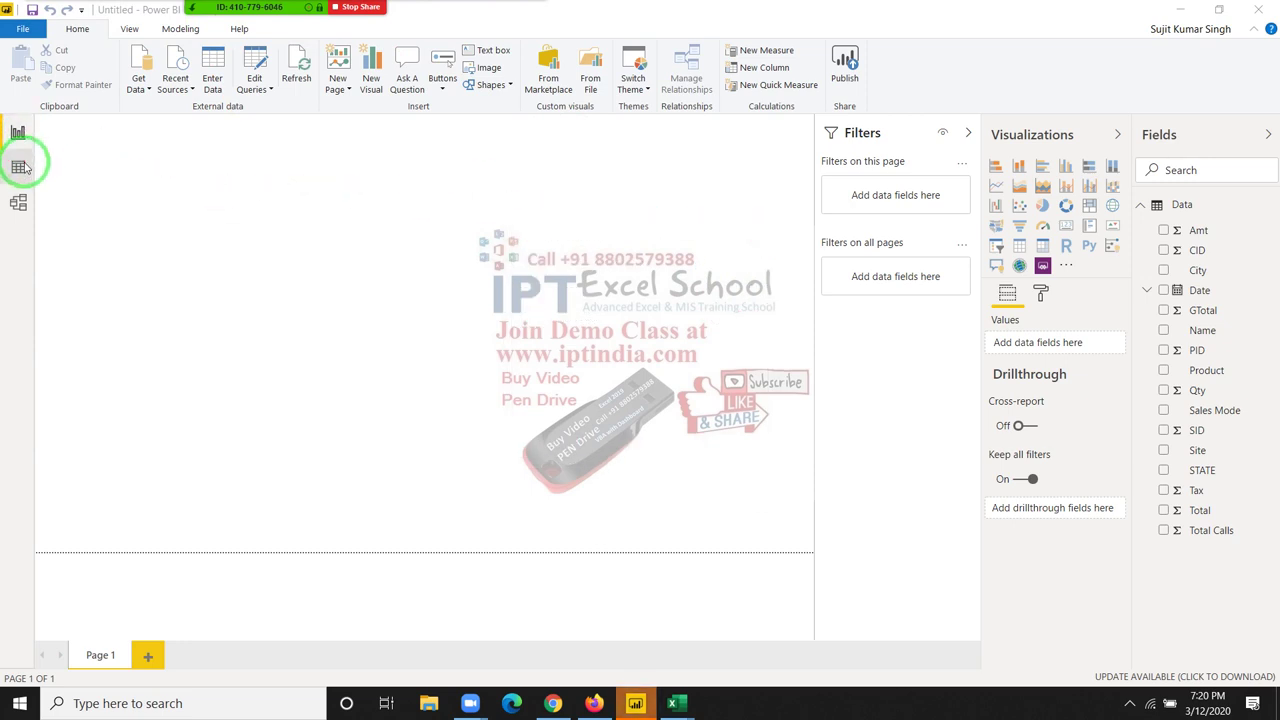
click(21, 166)
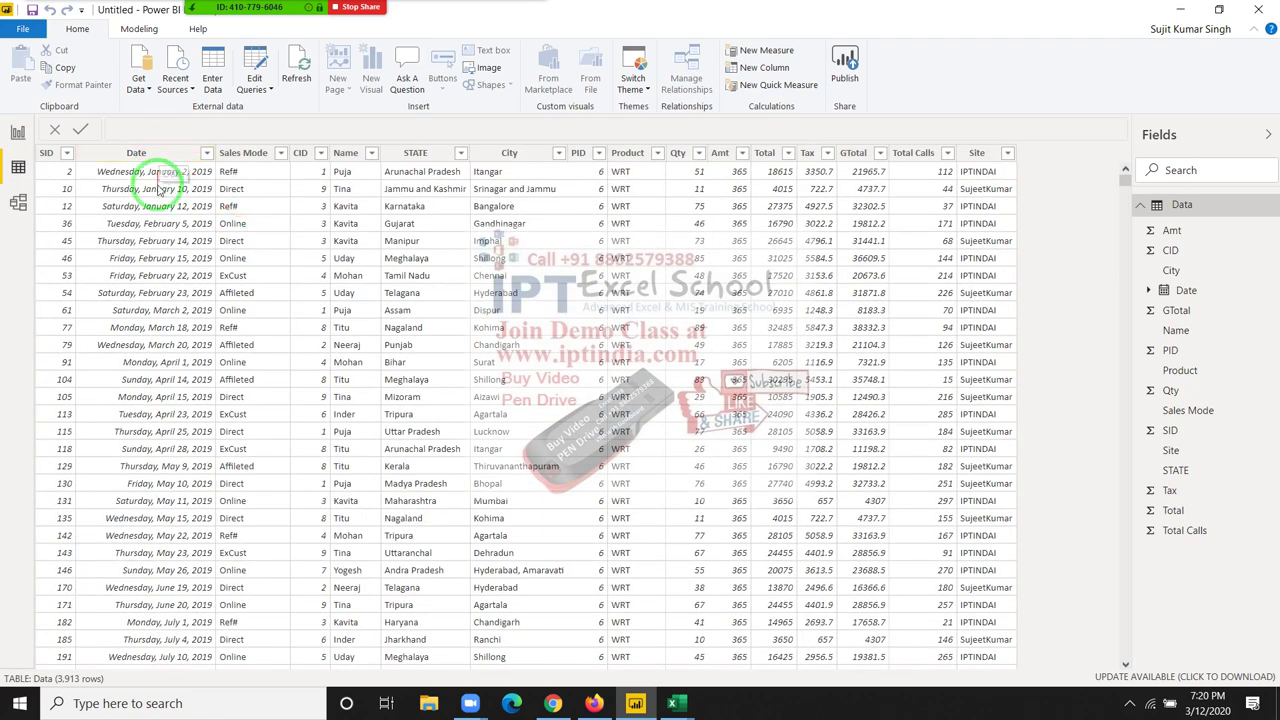
drag(160, 177, 172, 222)
Step: Change the Date column's data type to Date, then to Date/Time
click(160, 160)
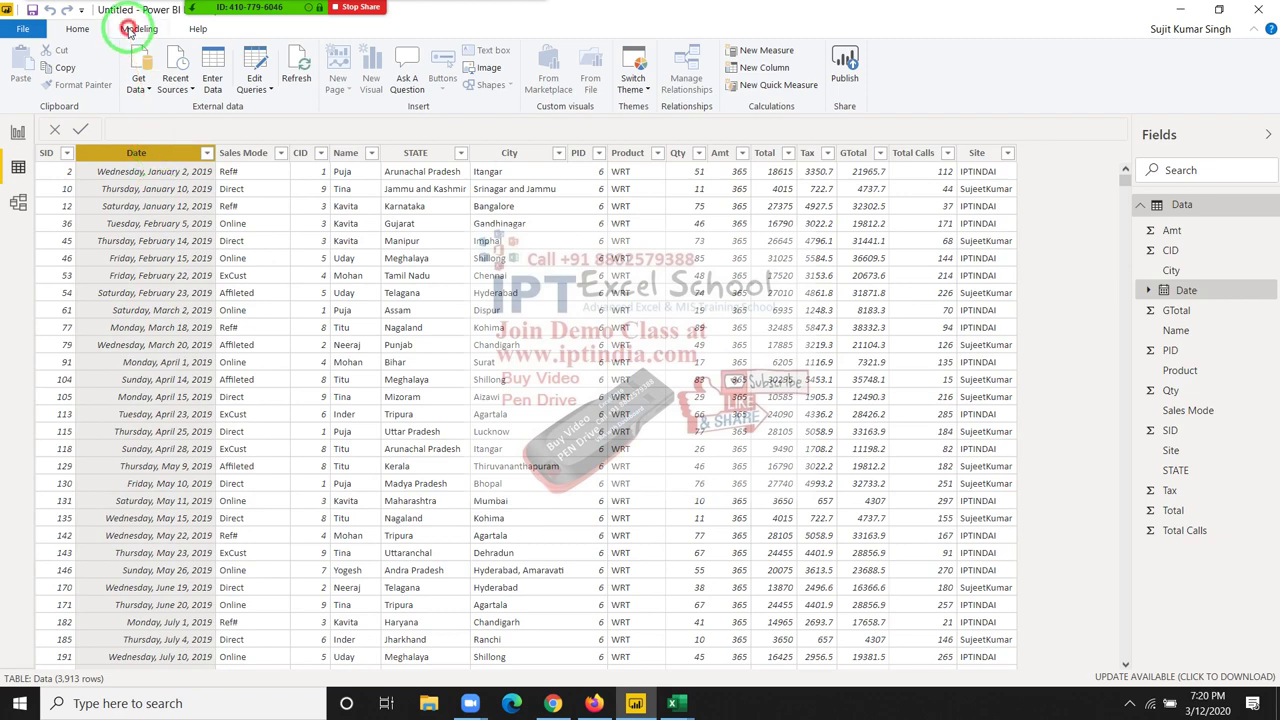
click(129, 30)
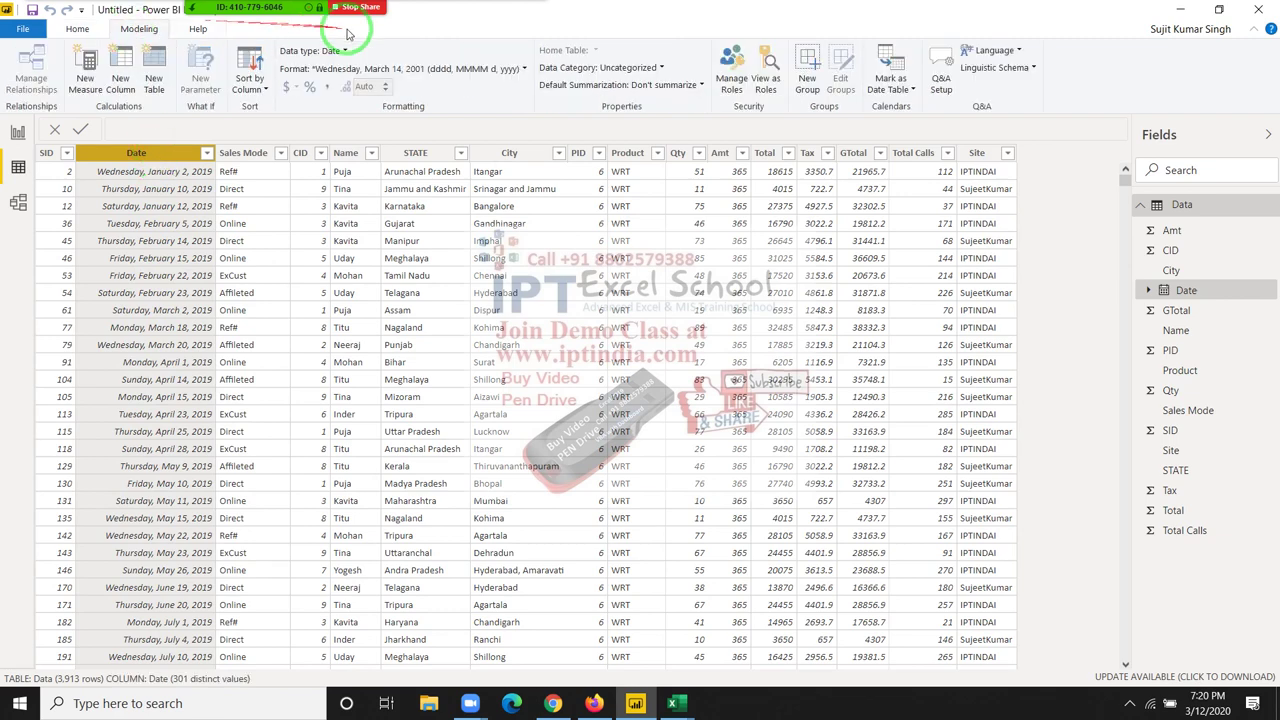
click(344, 52)
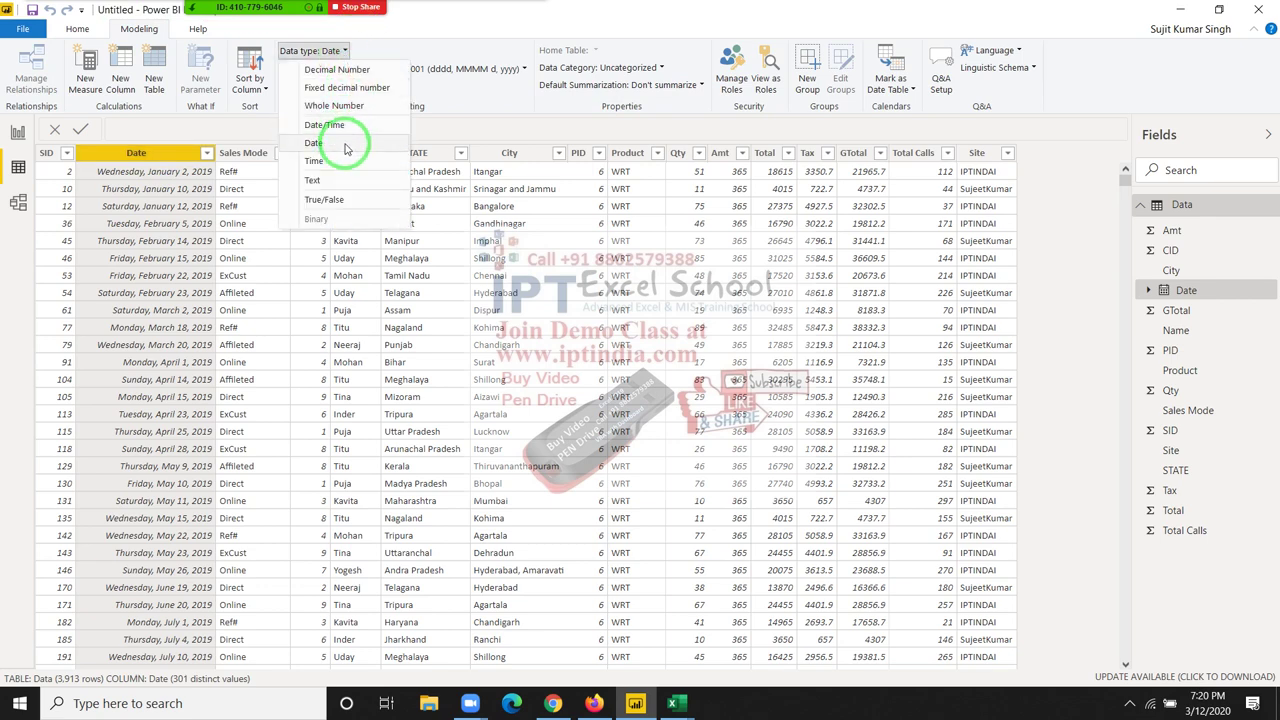
click(345, 145)
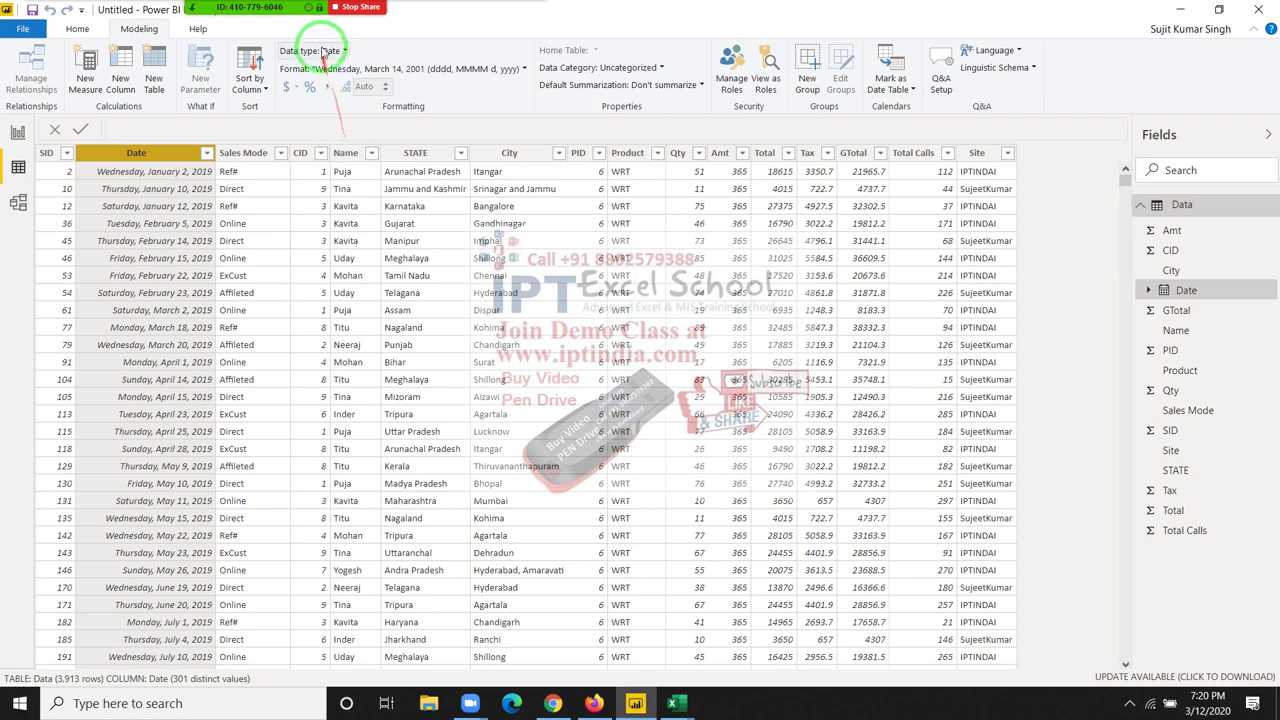
click(338, 51)
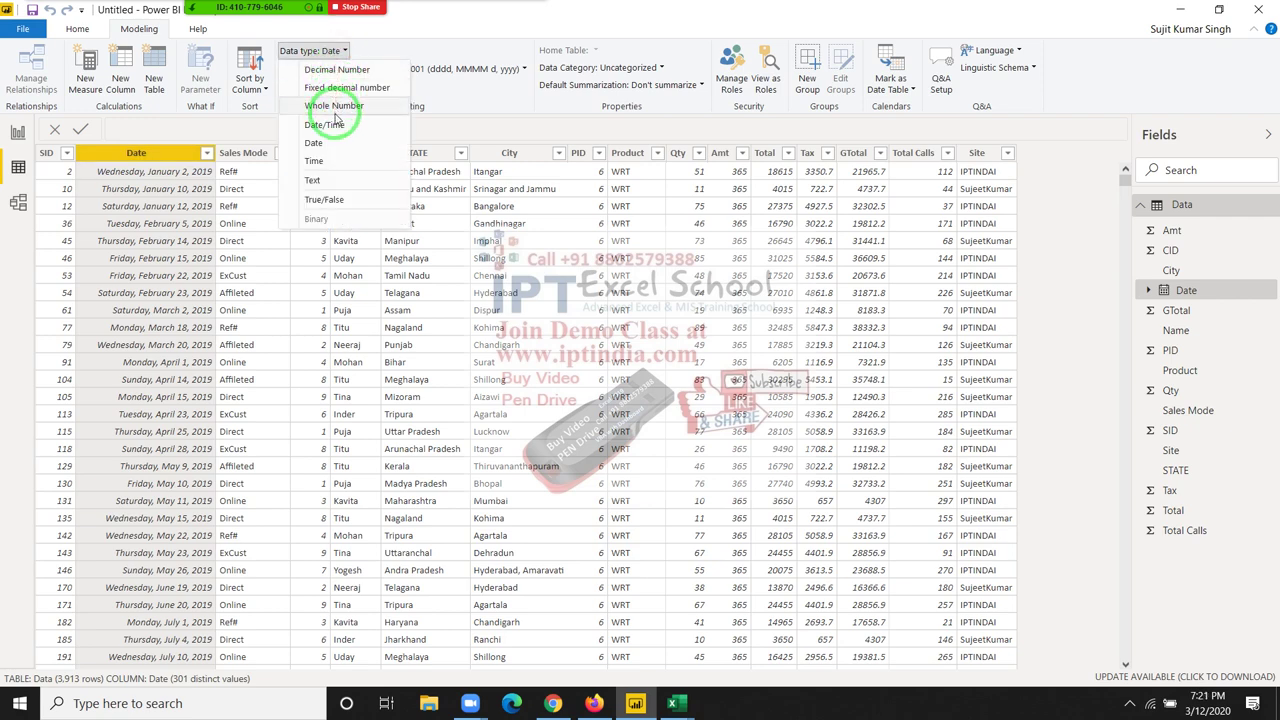
click(336, 125)
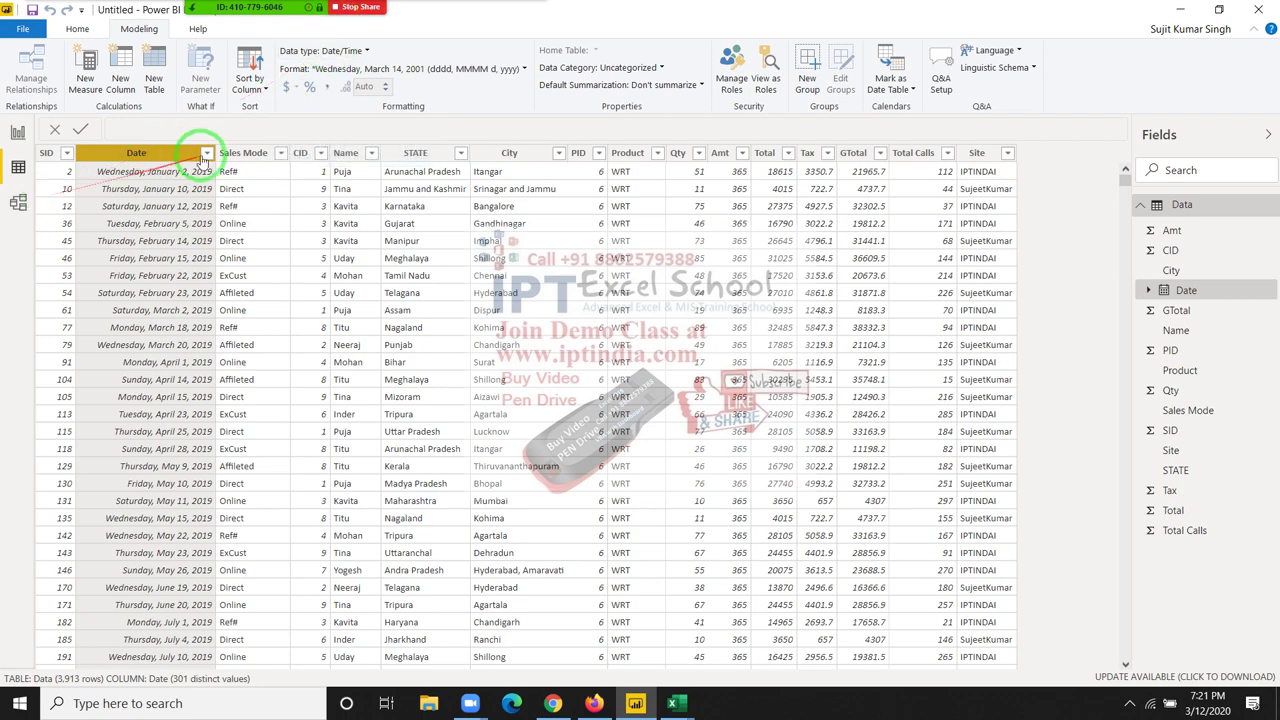
Step: Build a Qty by Year chart from the Date and Qty fields and widen it
click(18, 134)
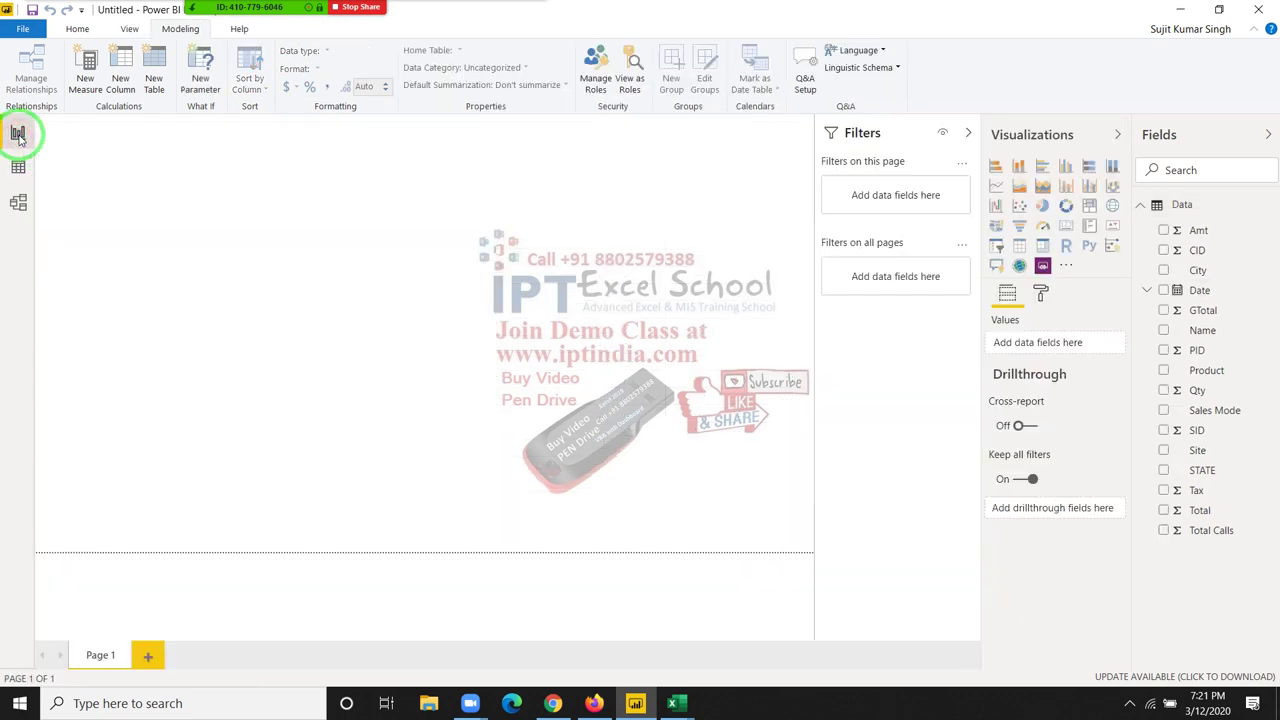
click(18, 167)
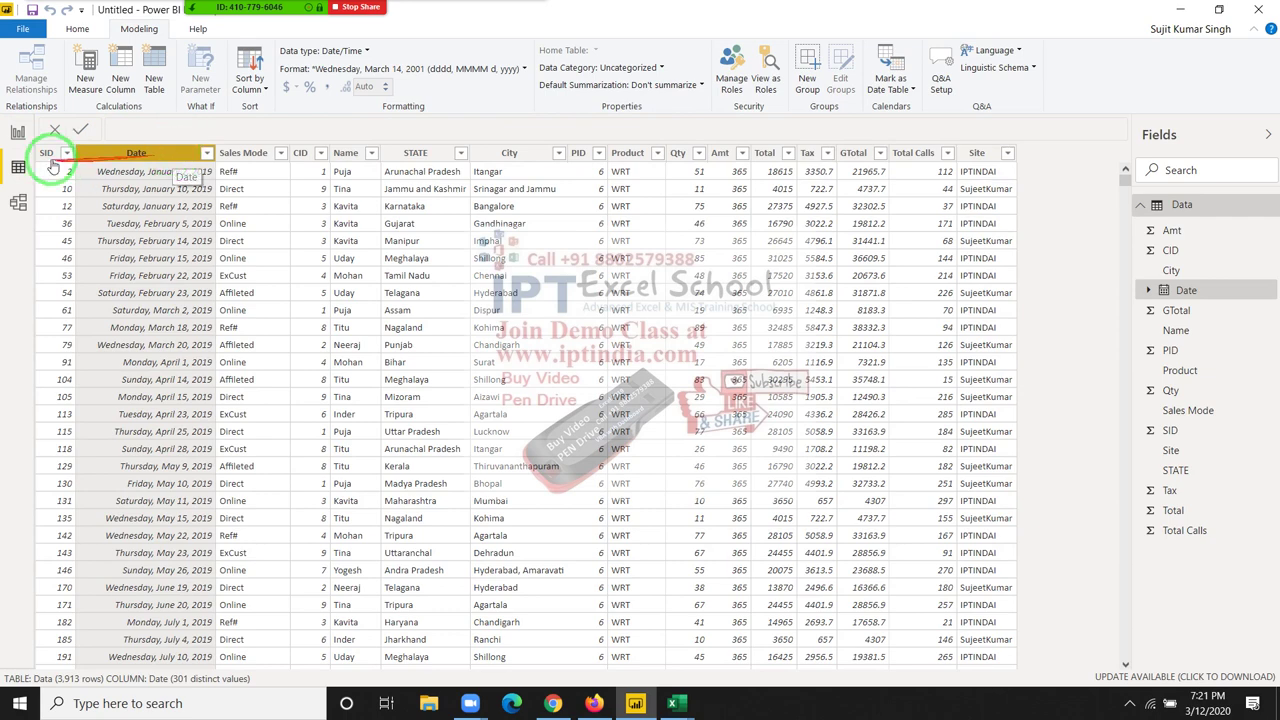
click(20, 134)
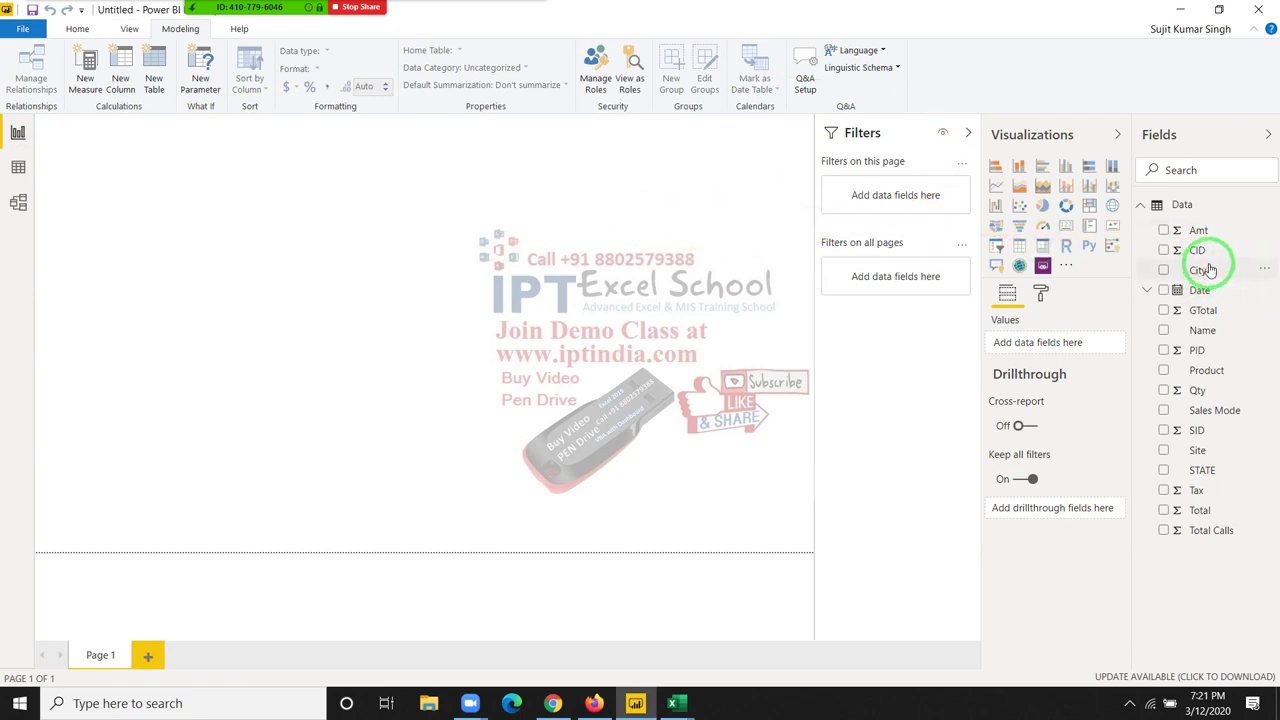
drag(1203, 292, 428, 288)
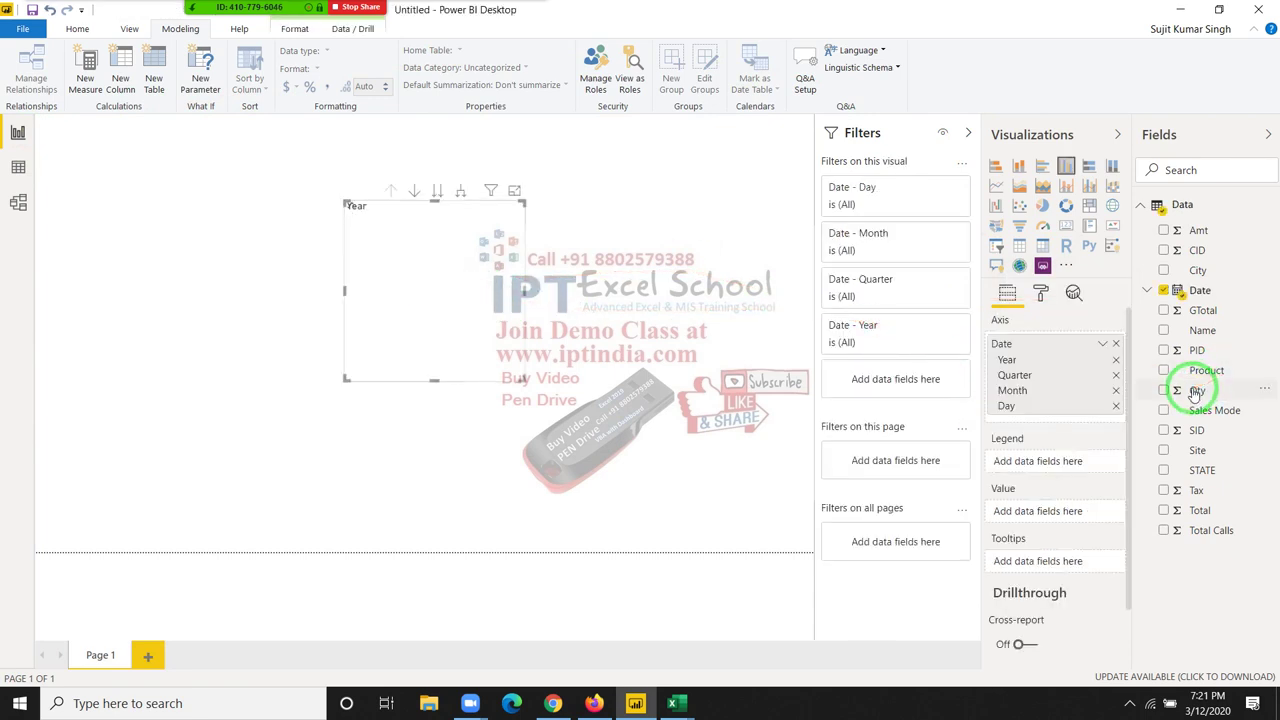
drag(484, 278, 482, 279)
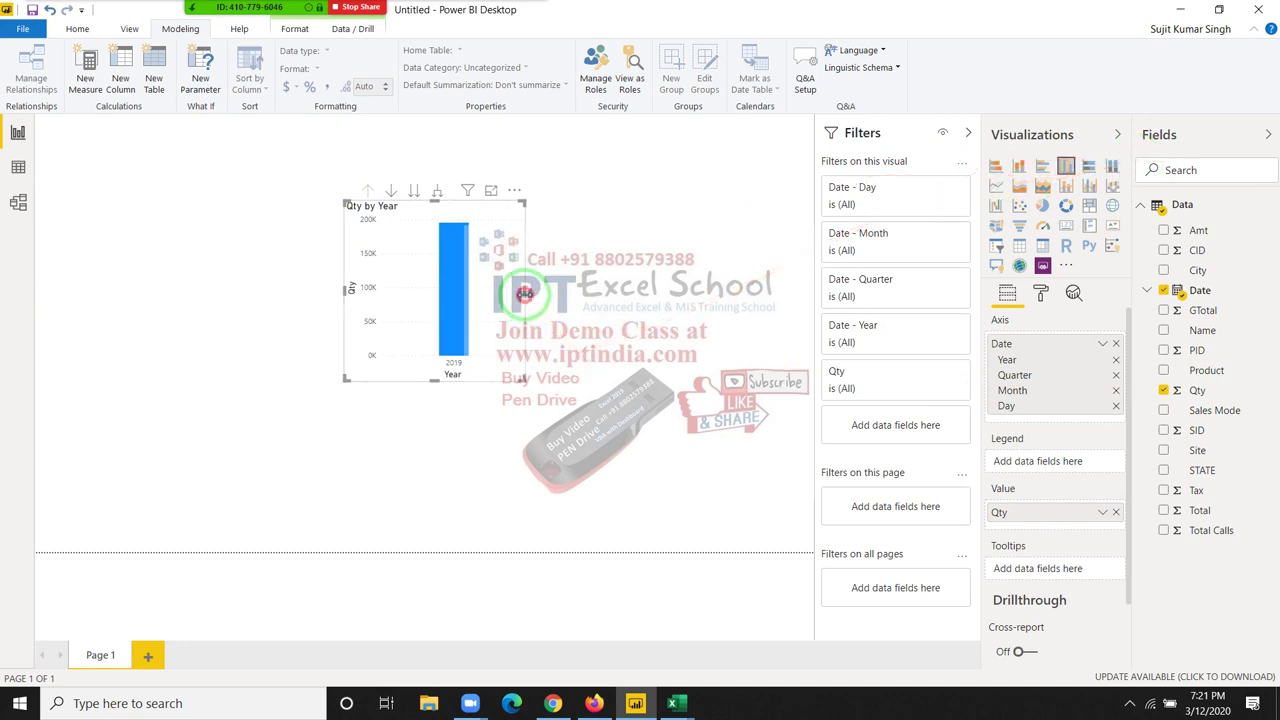
drag(526, 309, 684, 291)
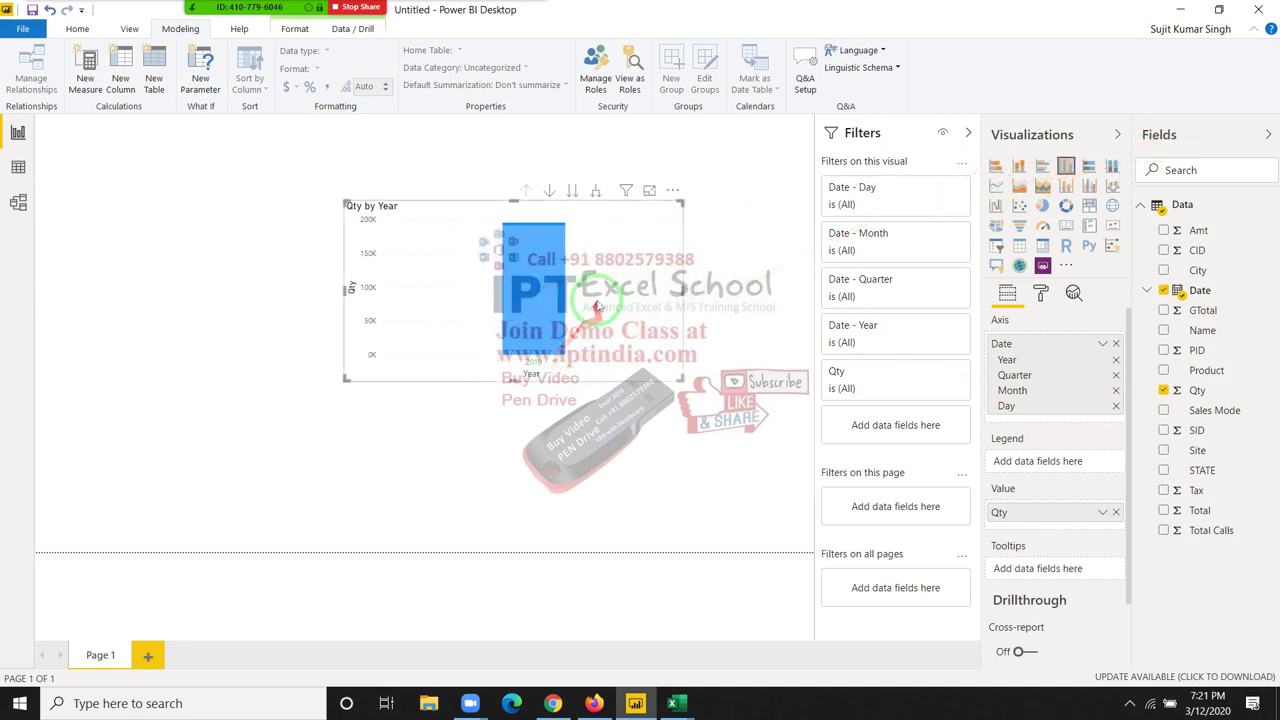
Step: Drill the Qty chart down to quarters, months and days, then delete it
click(571, 193)
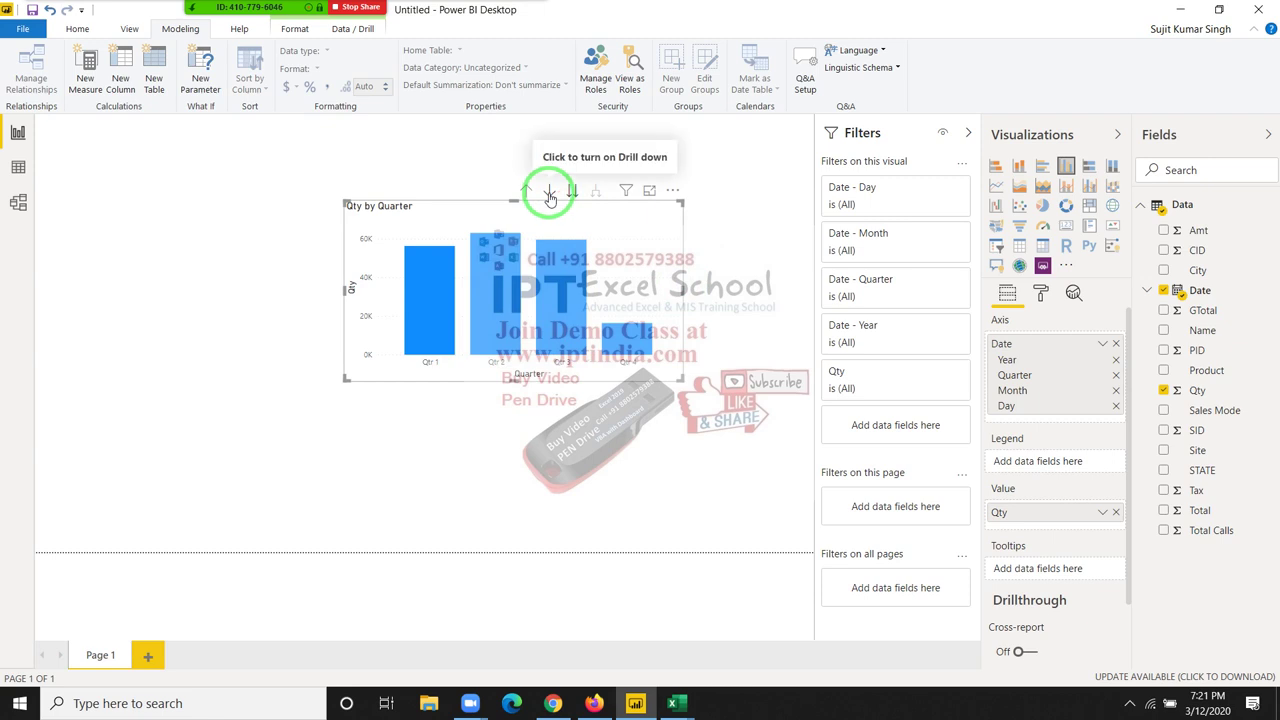
click(572, 193)
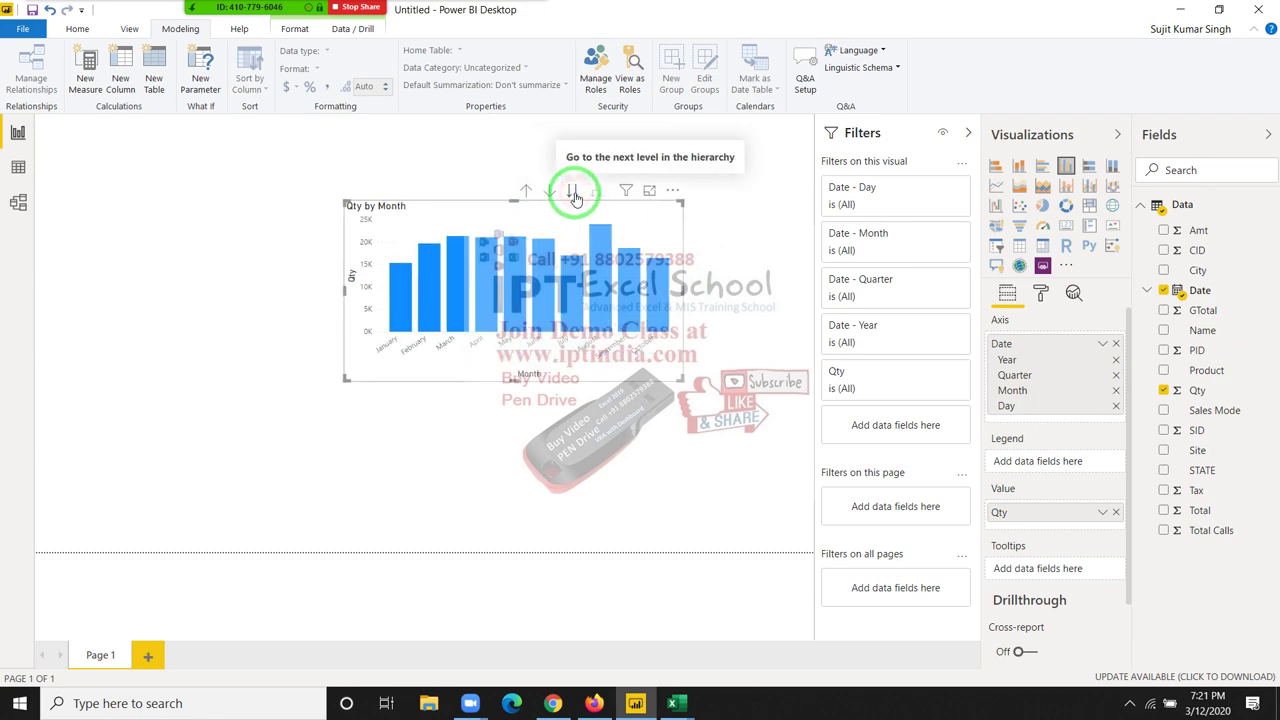
click(574, 195)
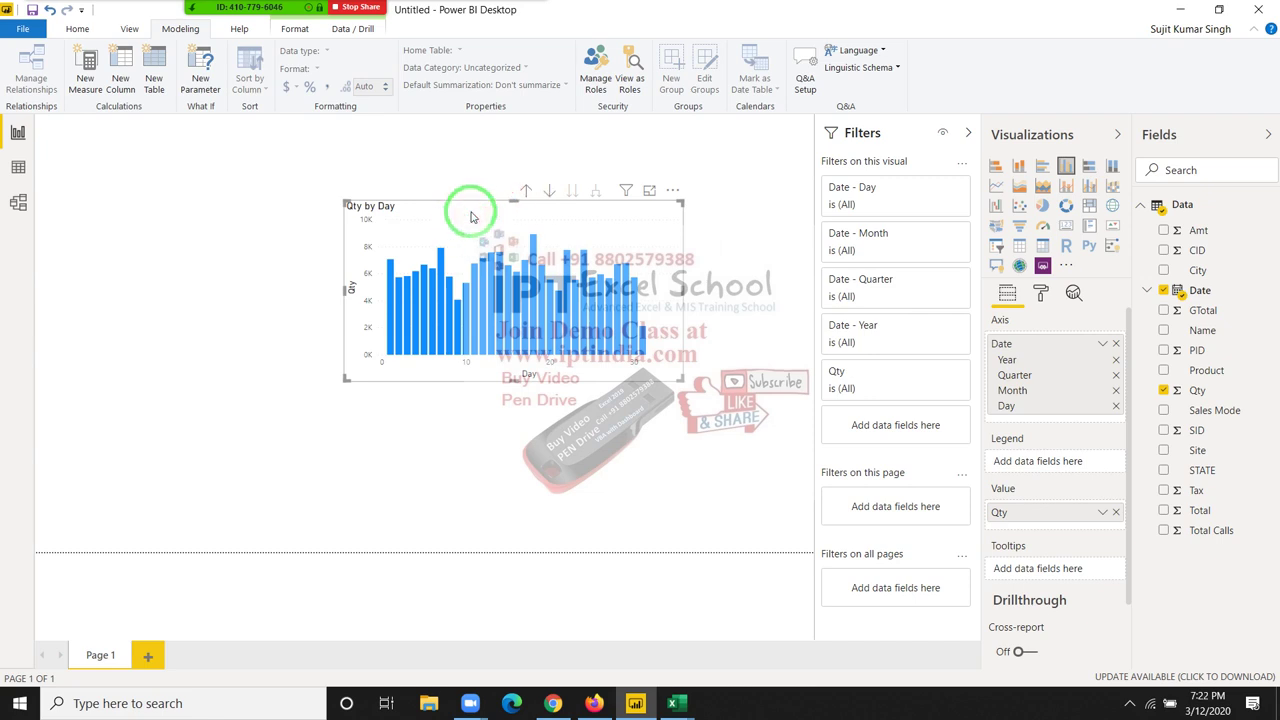
key(Delete)
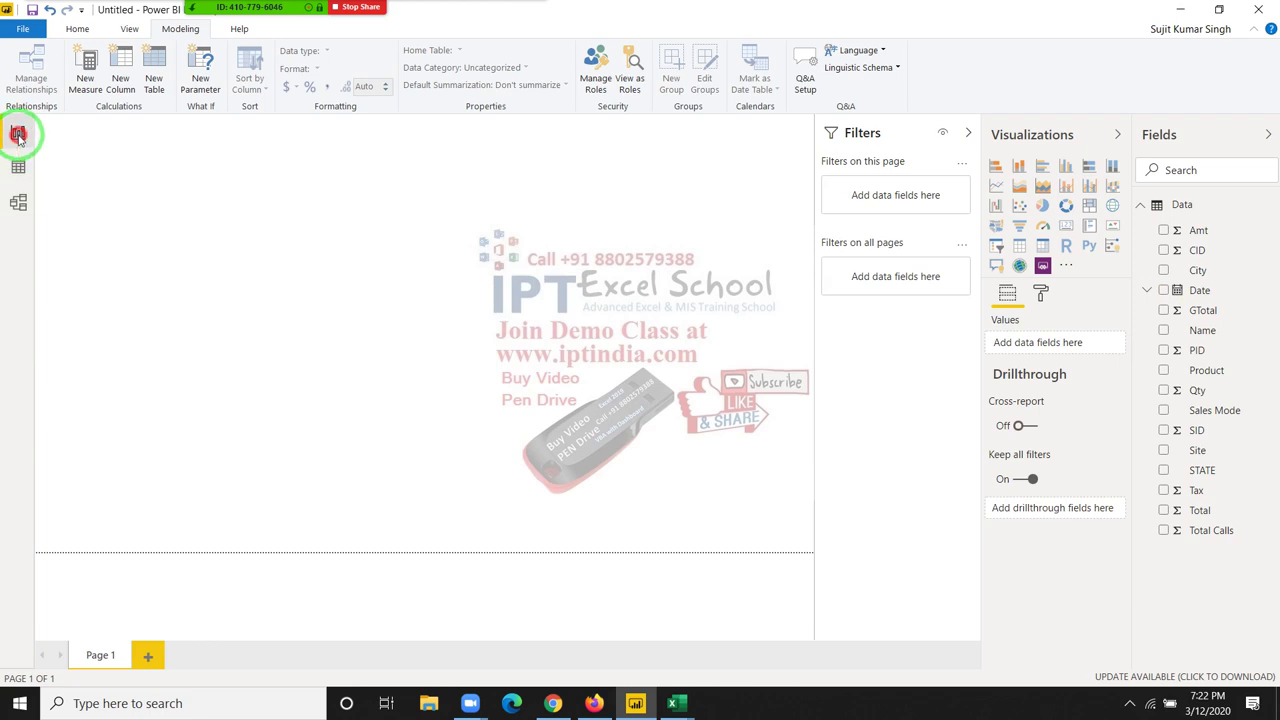
Step: Switch between Report and Data views, ending on the Data table's rows
click(18, 167)
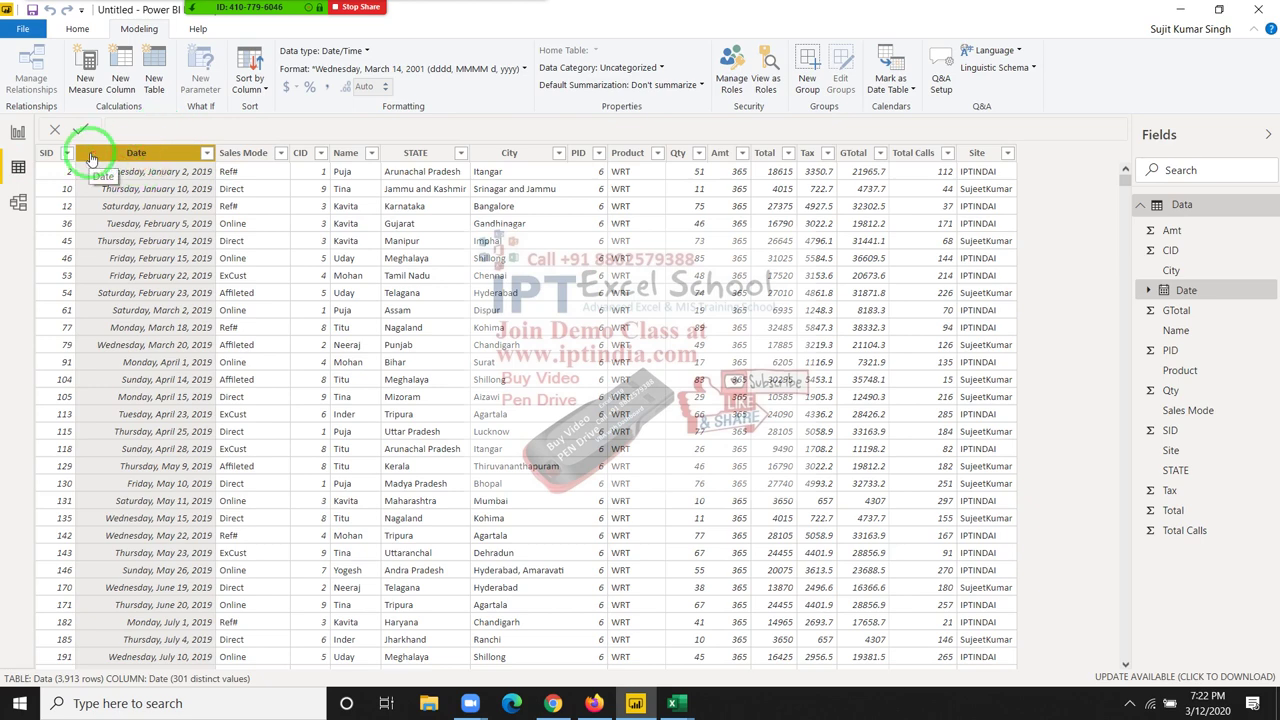
click(18, 131)
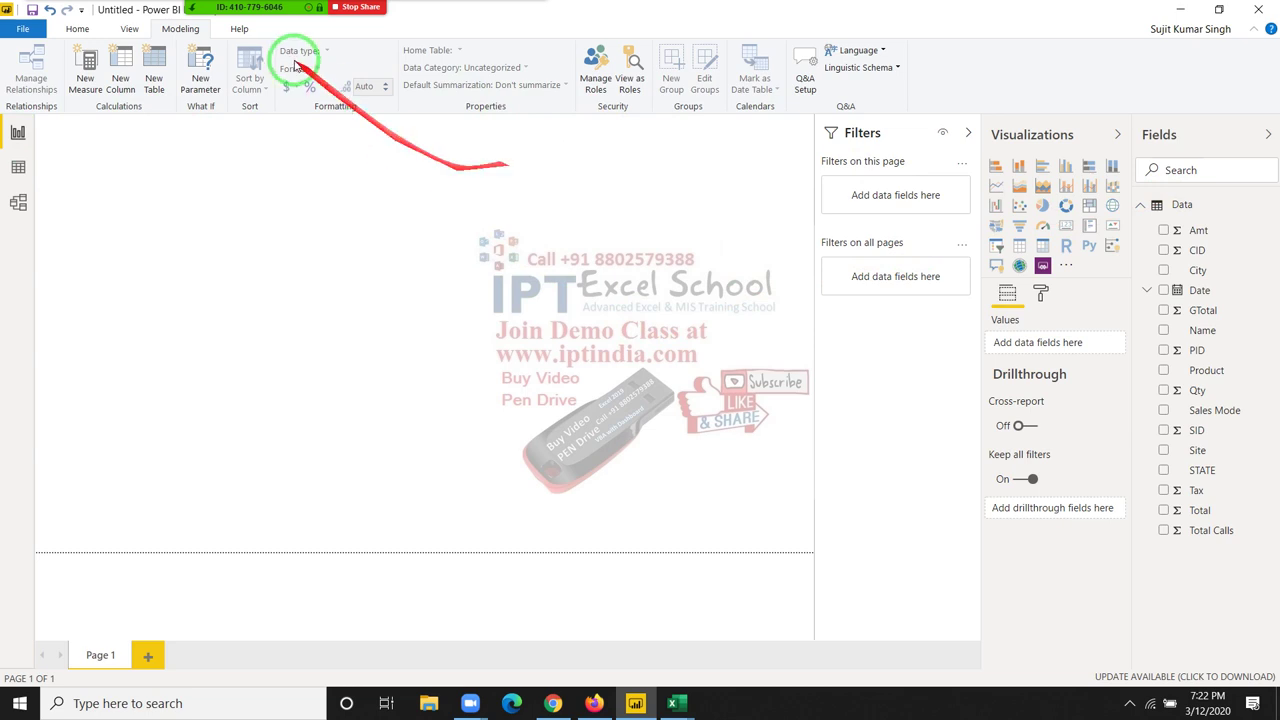
click(131, 29)
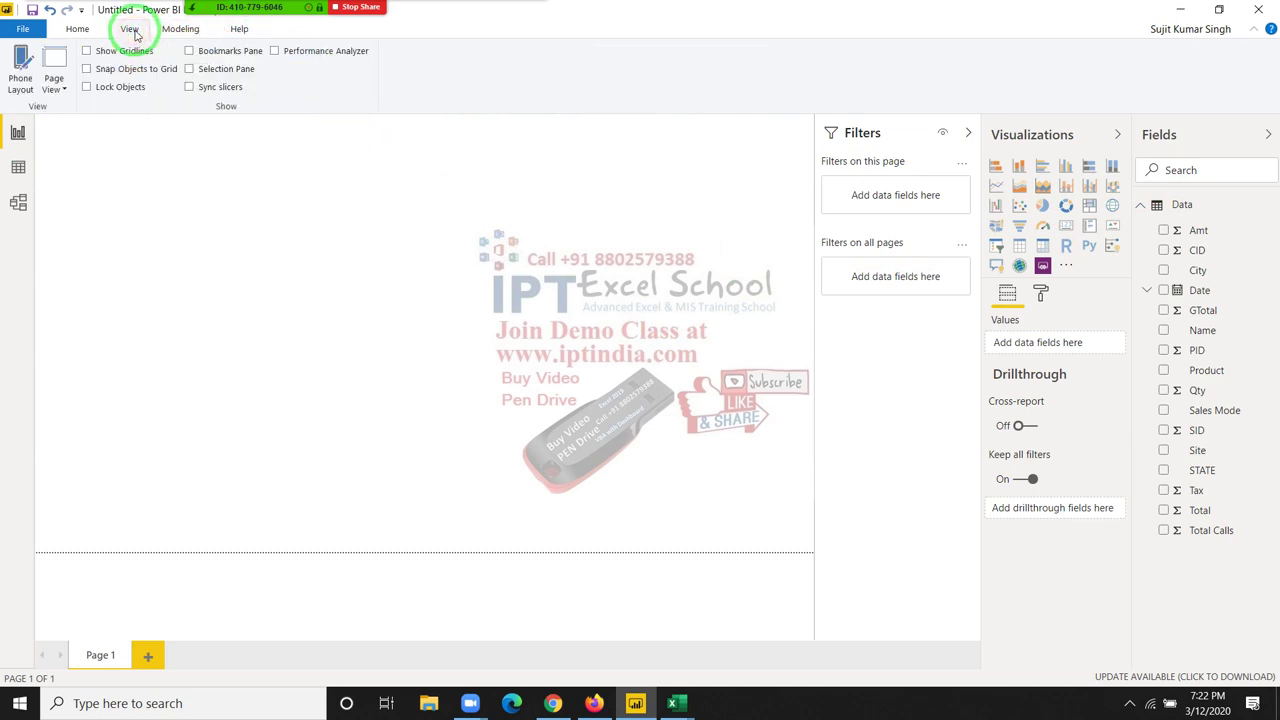
click(19, 136)
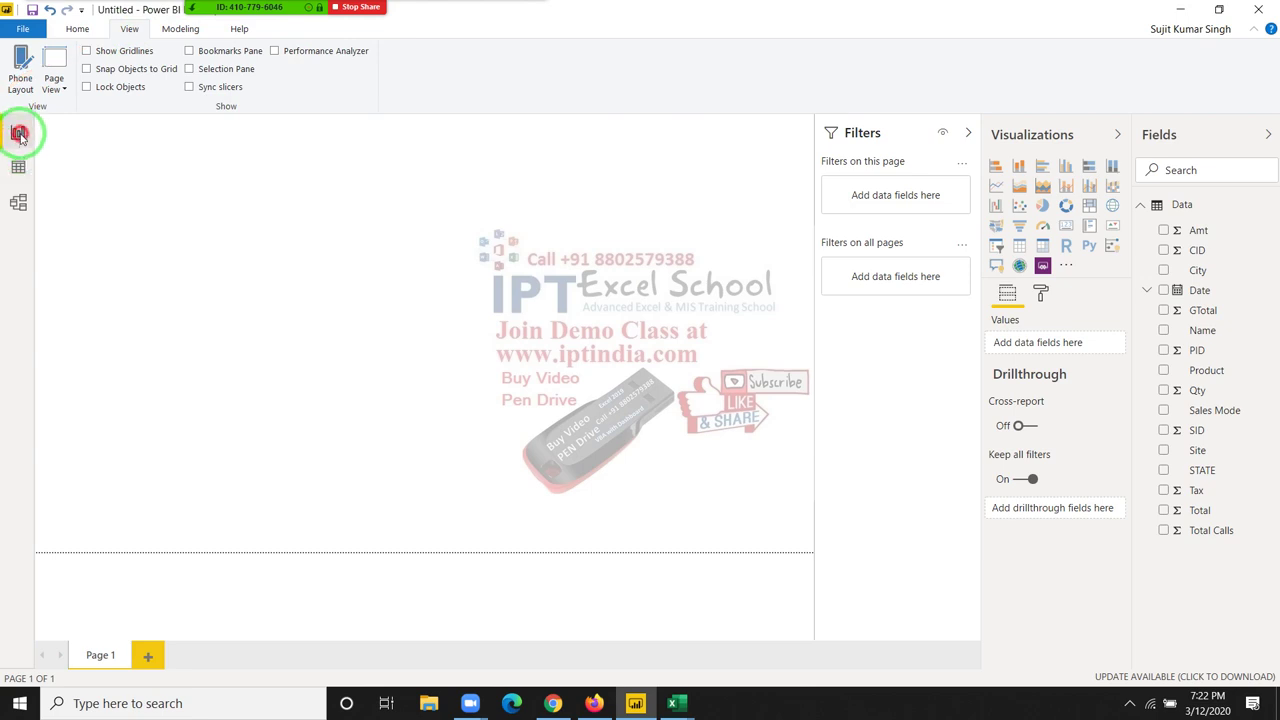
click(18, 168)
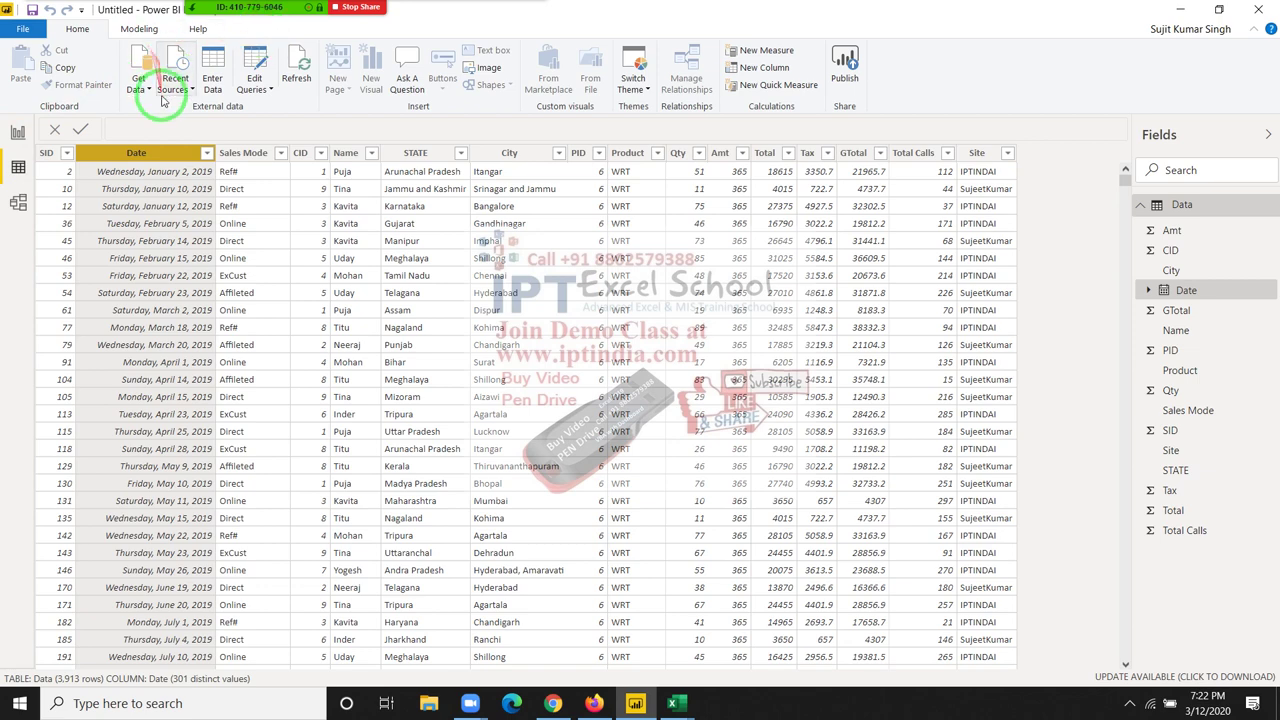
Step: Add a calculated column to the Data table with formula DT = Date(2020,3,12)
click(148, 86)
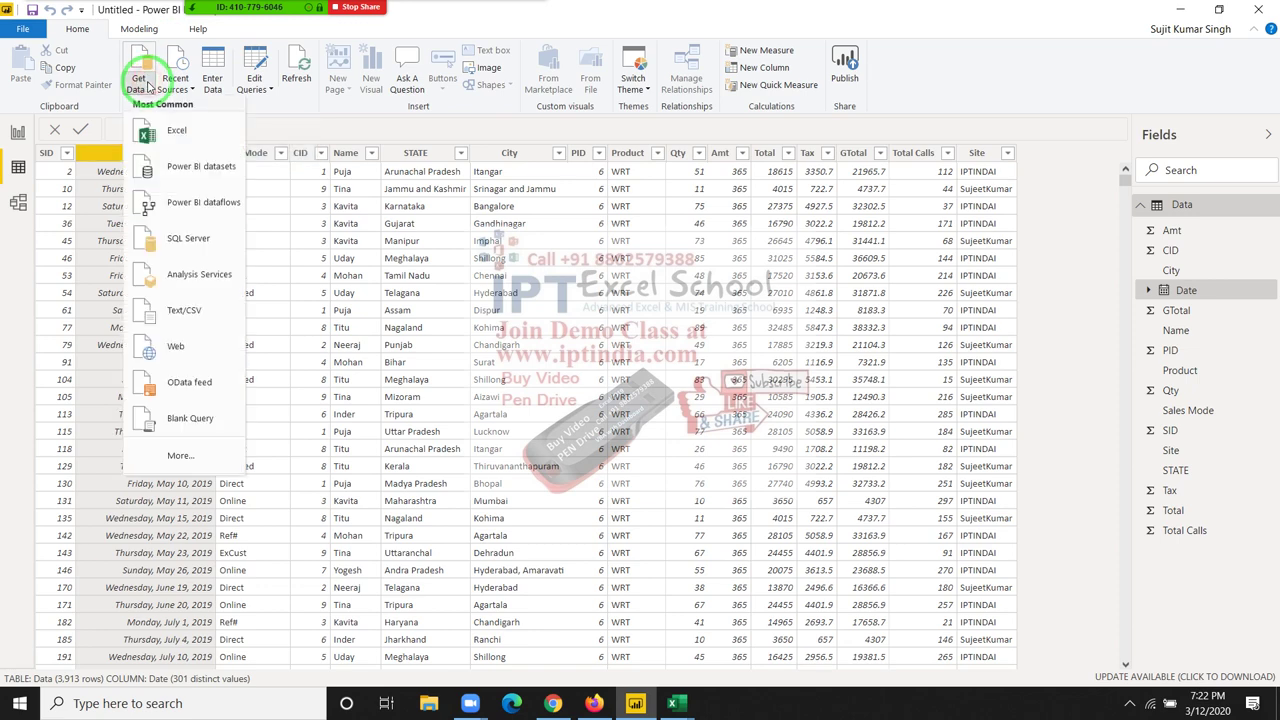
click(148, 31)
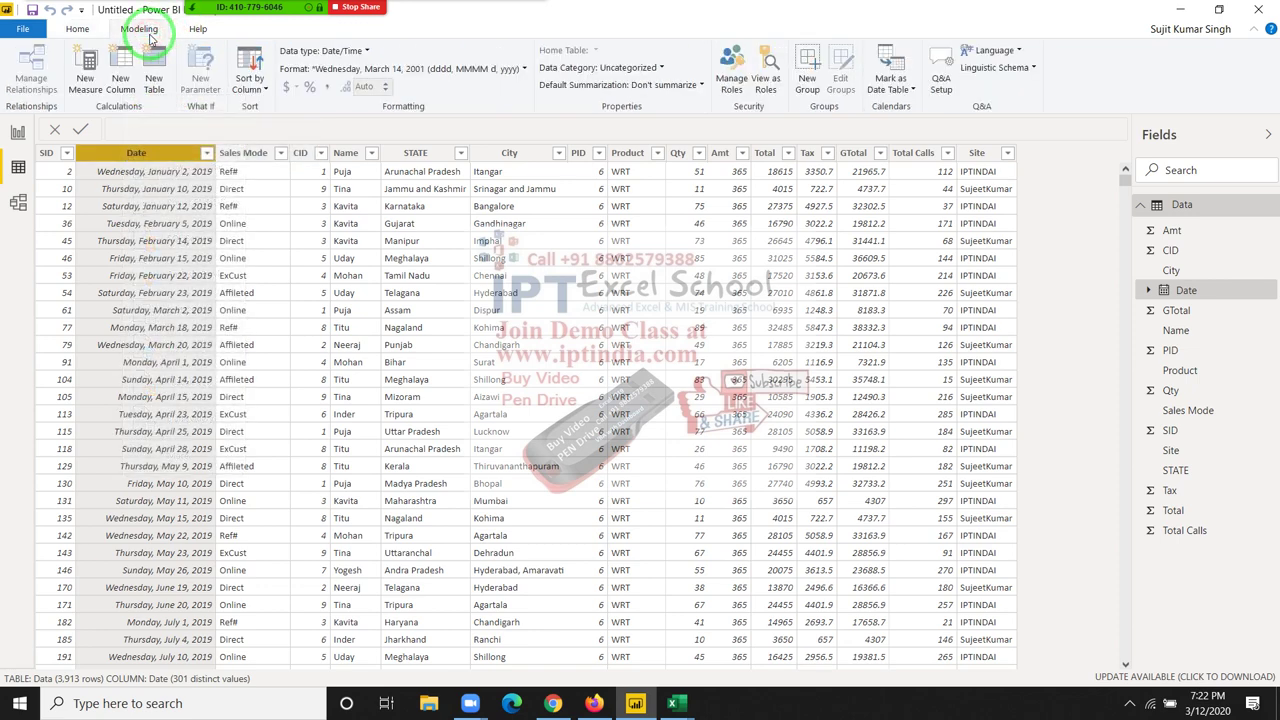
click(118, 78)
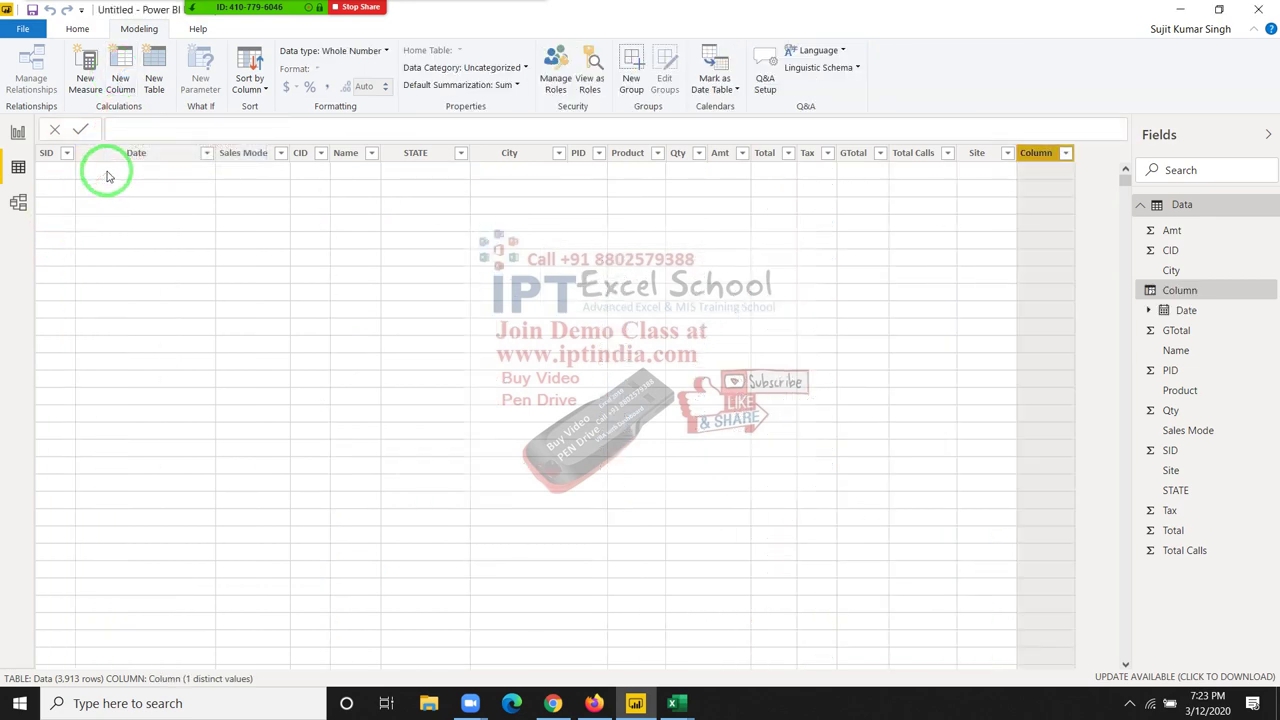
double_click(135, 127)
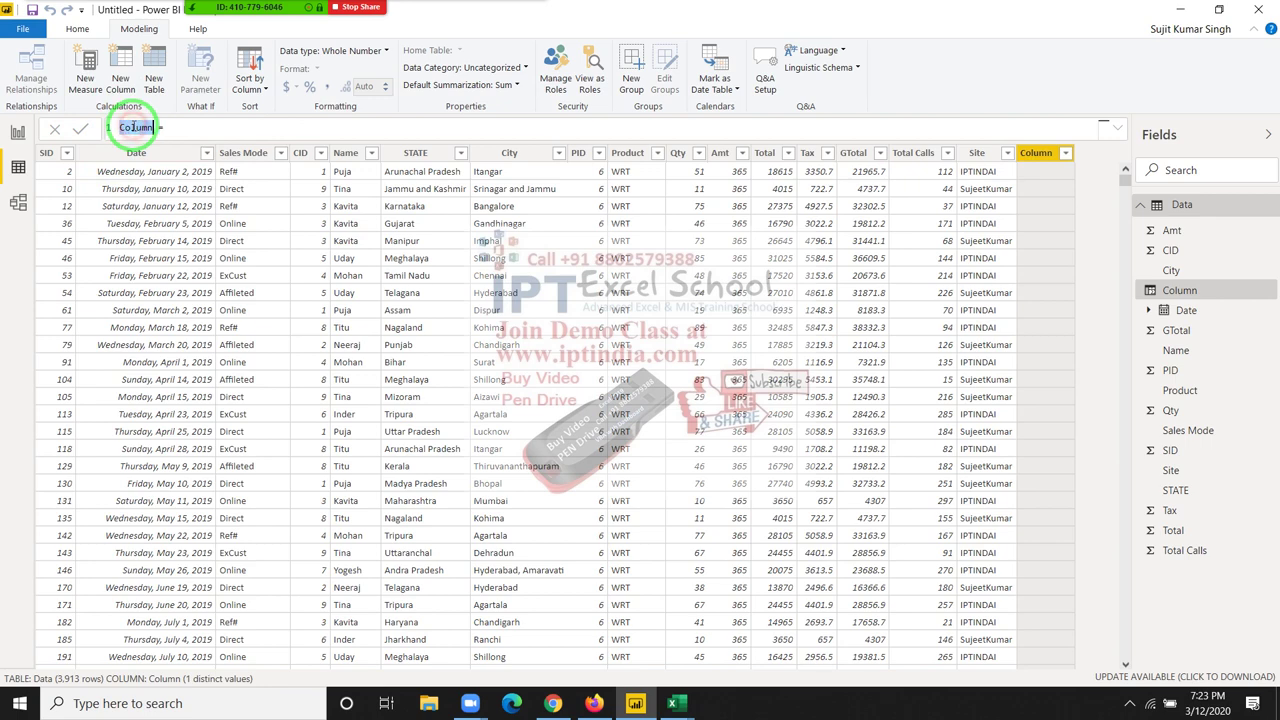
text(DT)
click(140, 126)
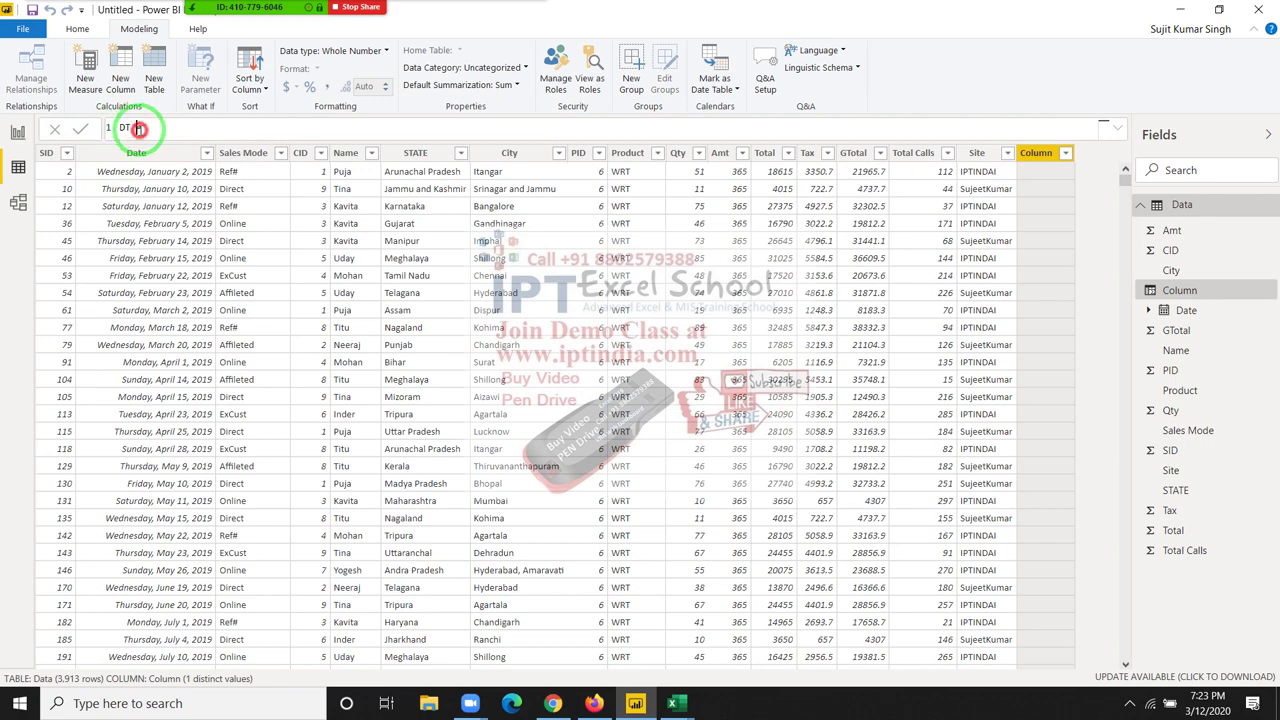
click(148, 127)
text(D)
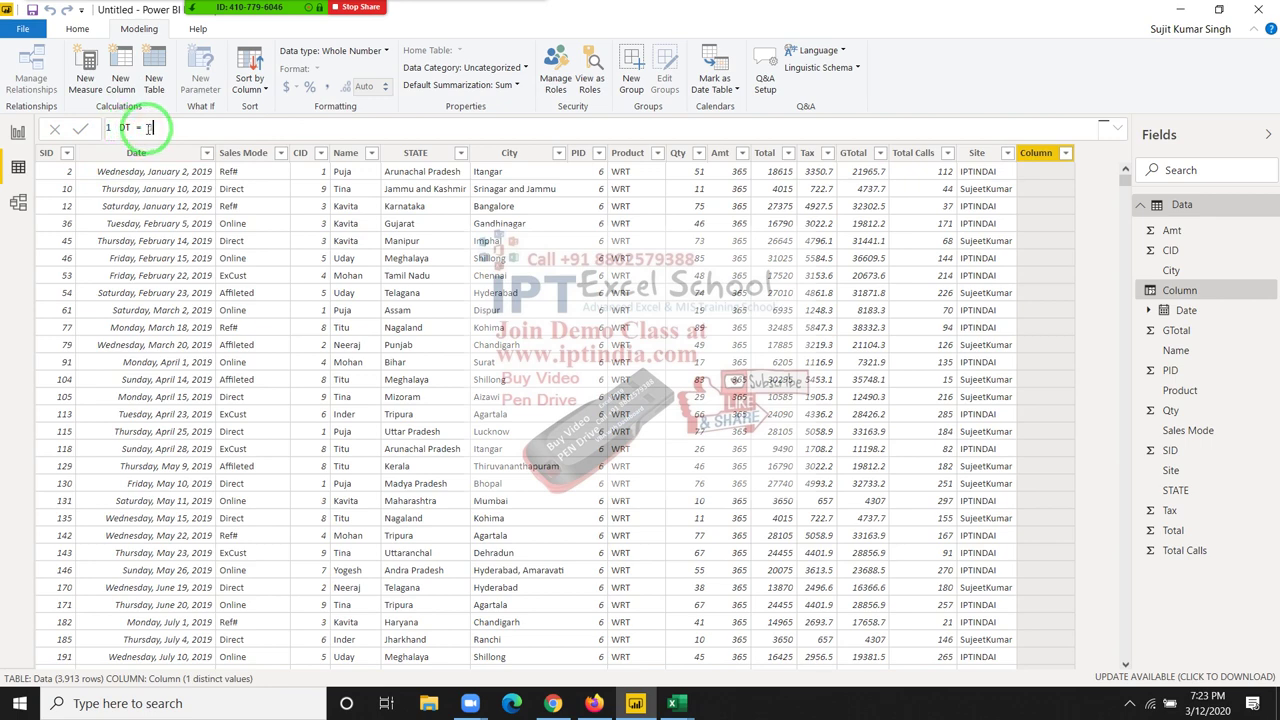
text(ate)
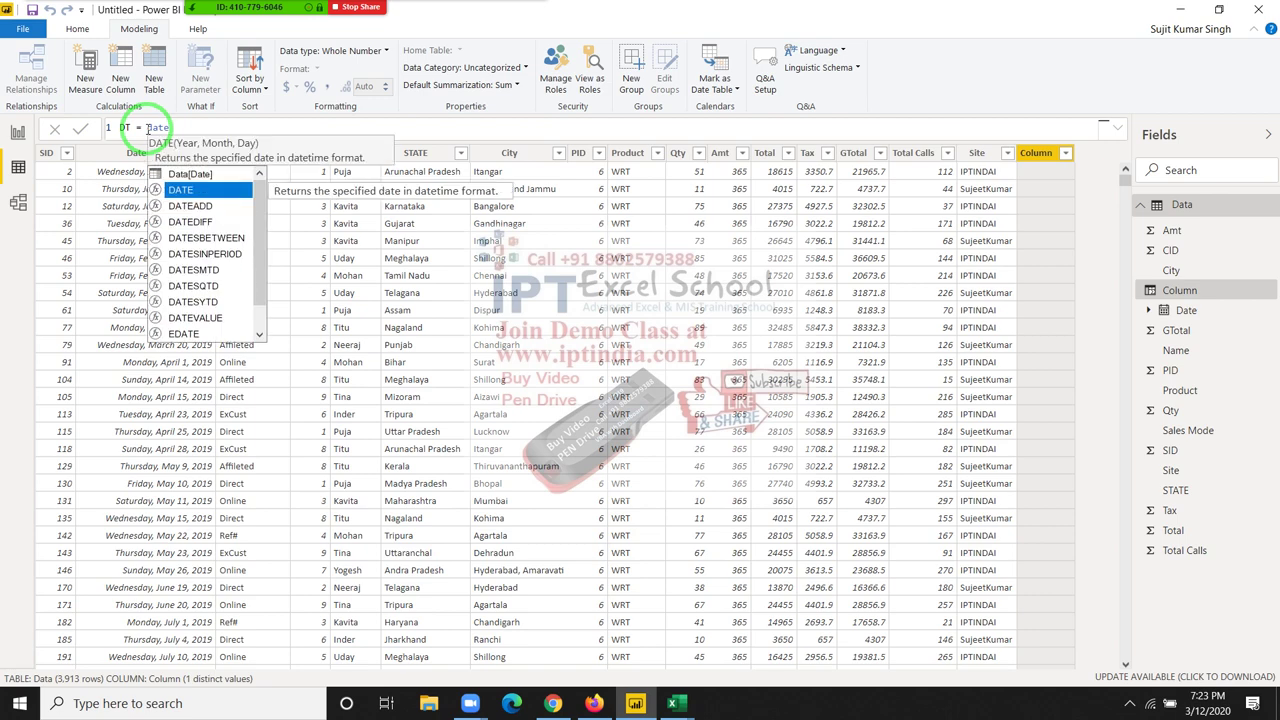
text(()
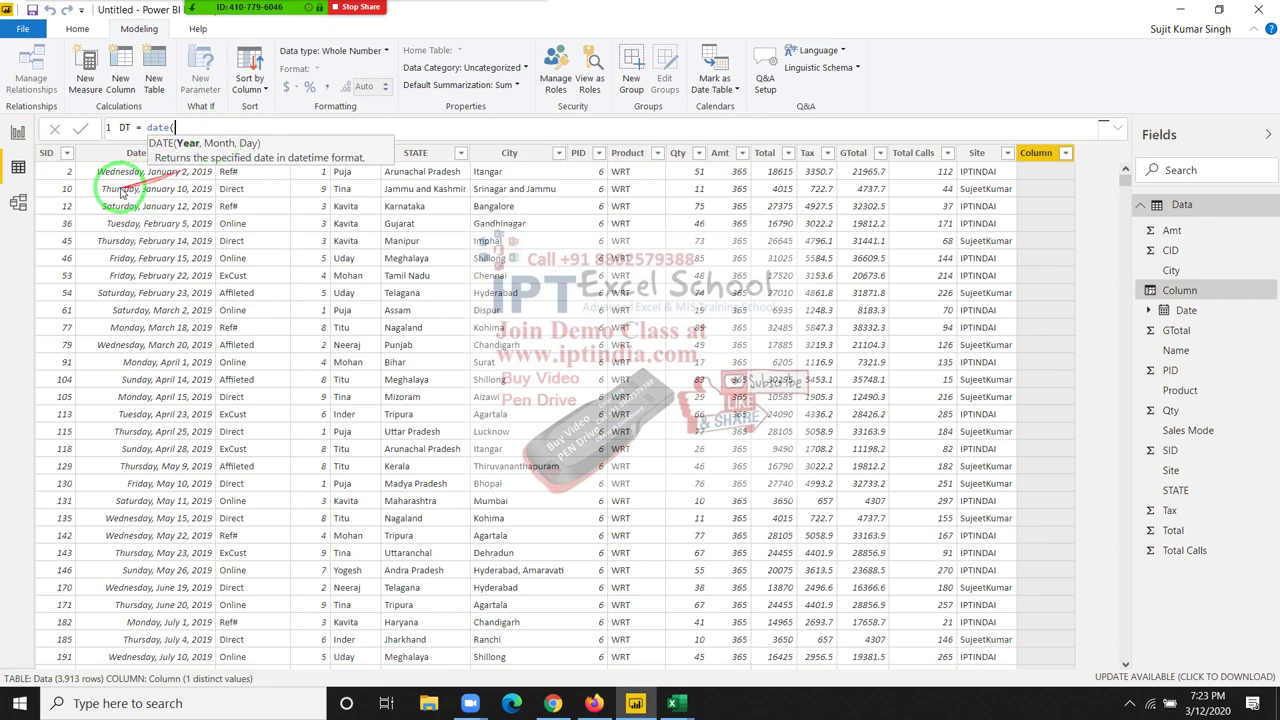
drag(112, 190, 517, 472)
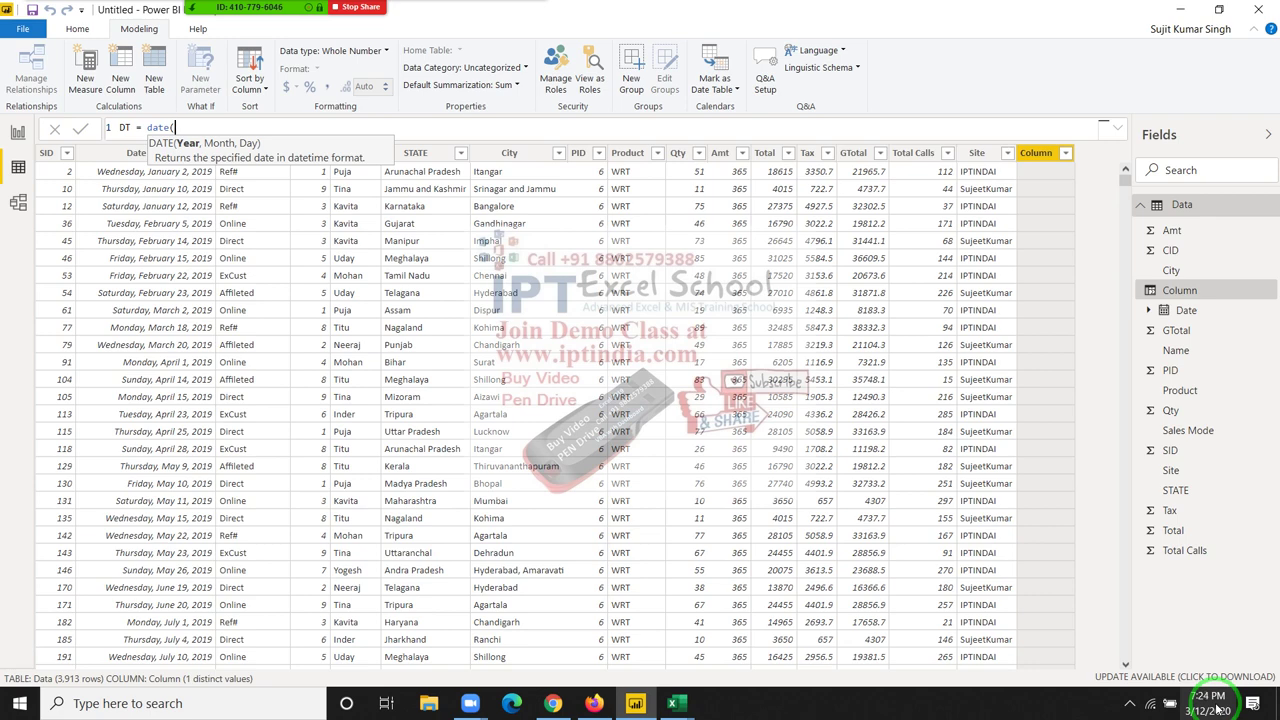
text(2020)
text(,)
text(3)
text(,12)
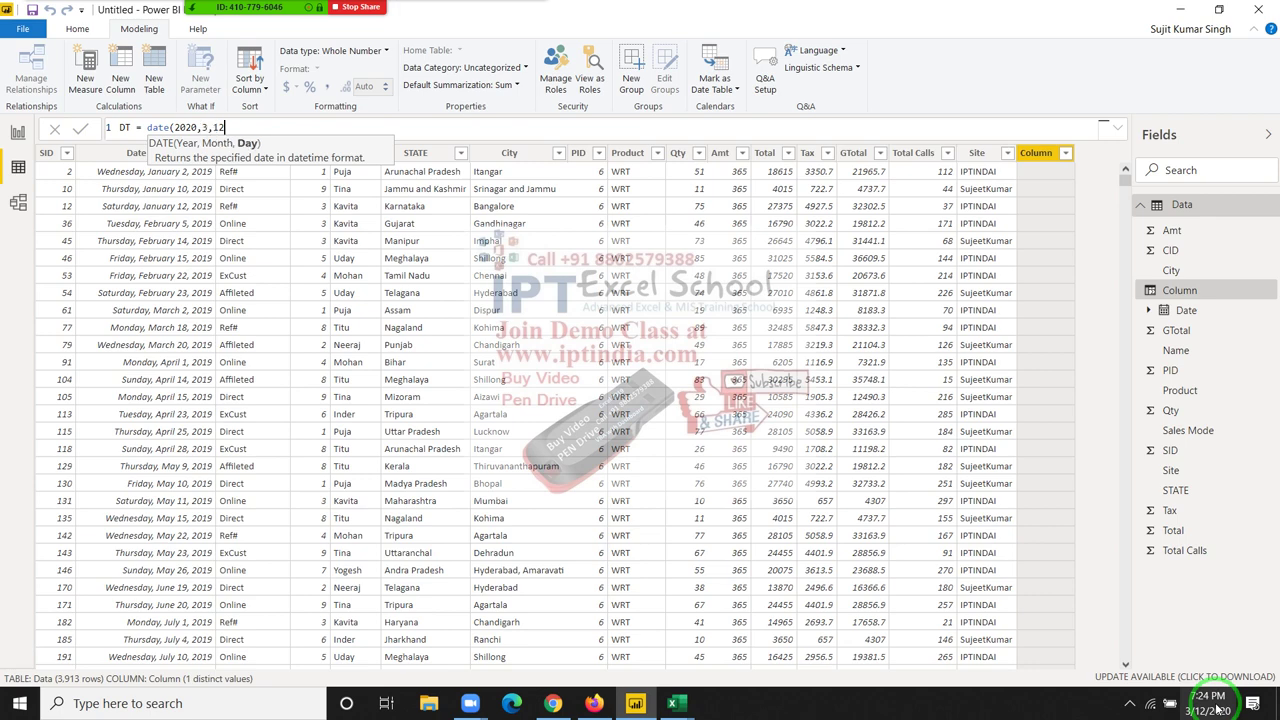
text())
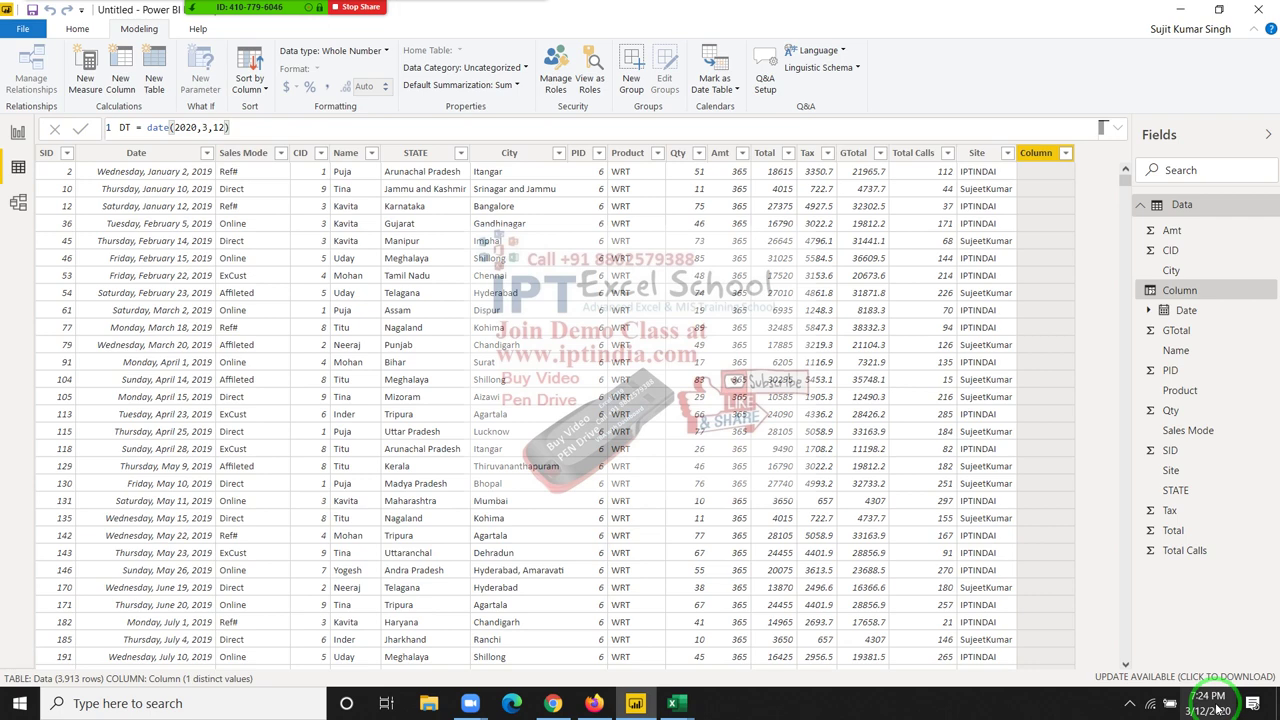
Step: Commit the DT column so every row shows 3/12/2020 12:00:00 AM, then erase the DATE expression
click(1217, 706)
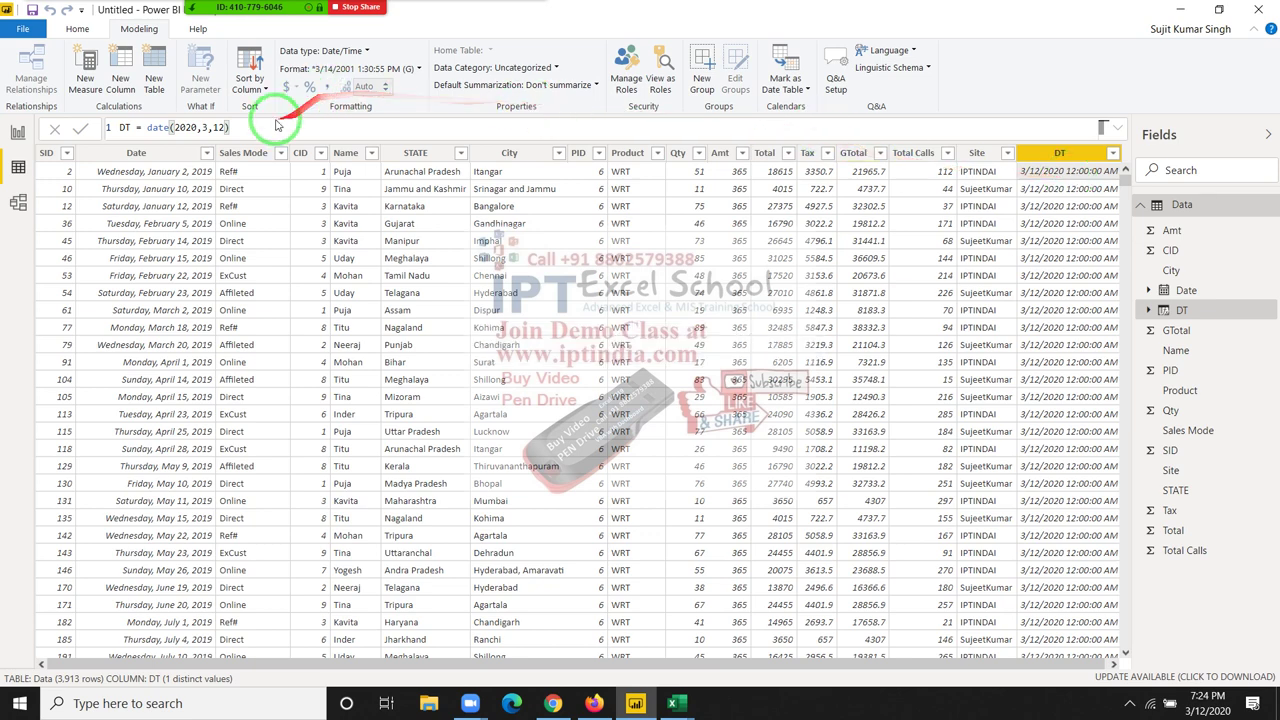
click(251, 127)
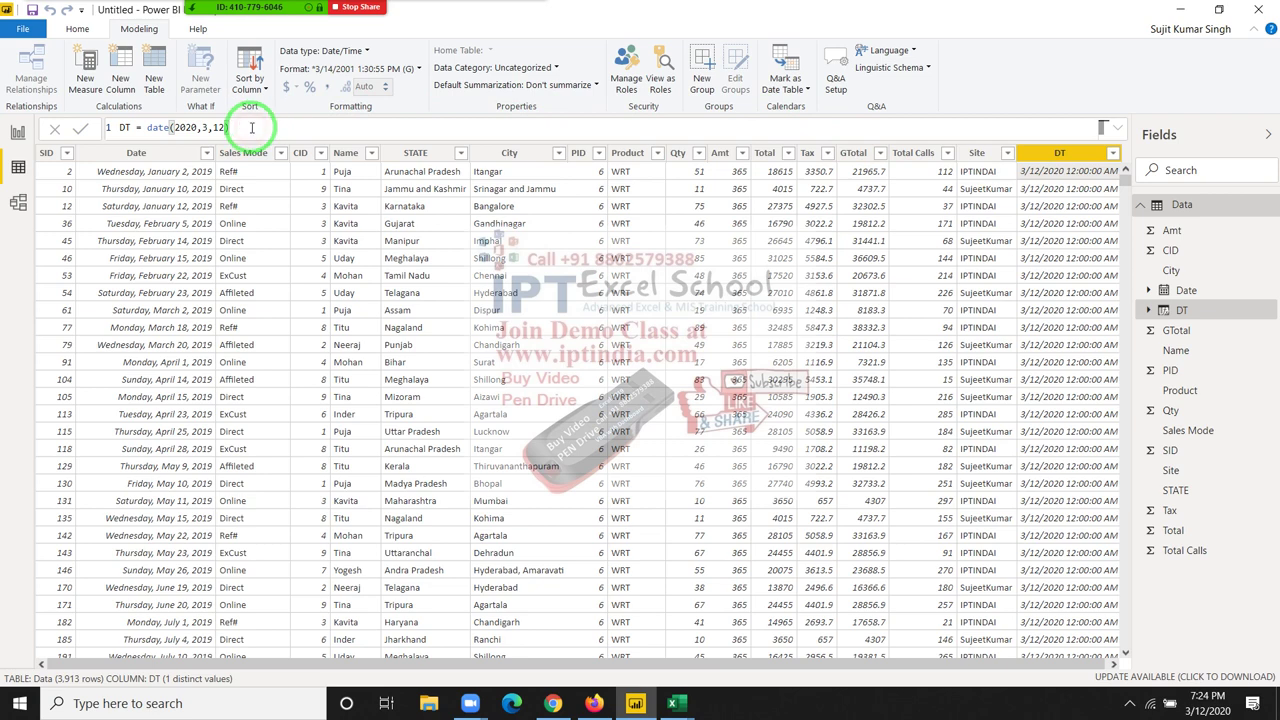
key(BackSpace)
key(BackSpace)
key(BackSpace)
key(BackSpace)
key(BackSpace)
key(BackSpace)
Step: Define the DT column as DT = TODAY()
text(=to)
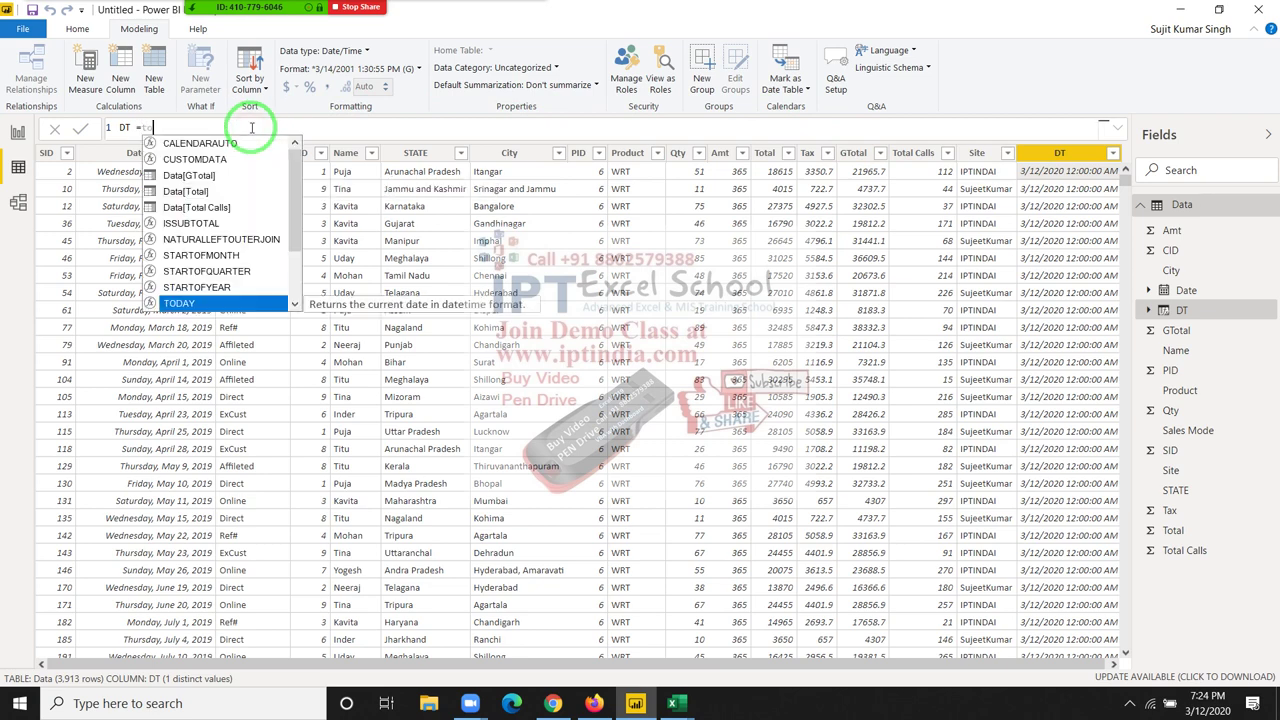
text(da)
key(Tab)
text())
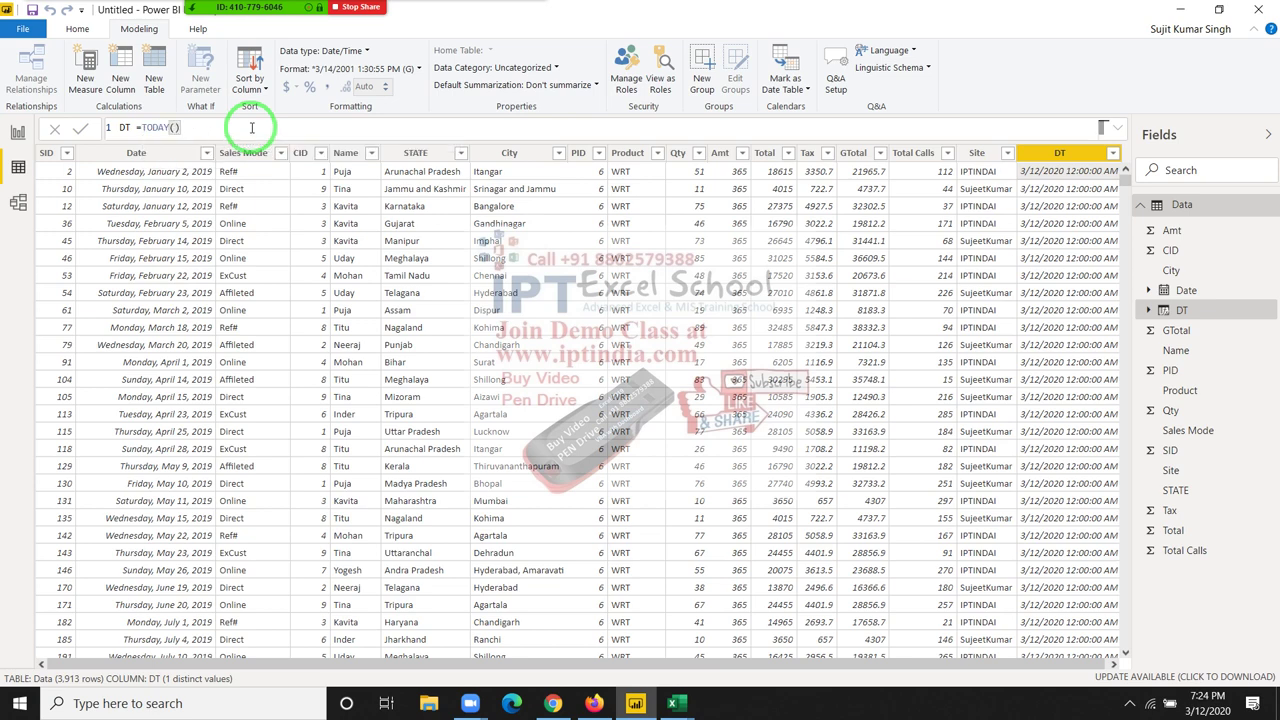
key(Return)
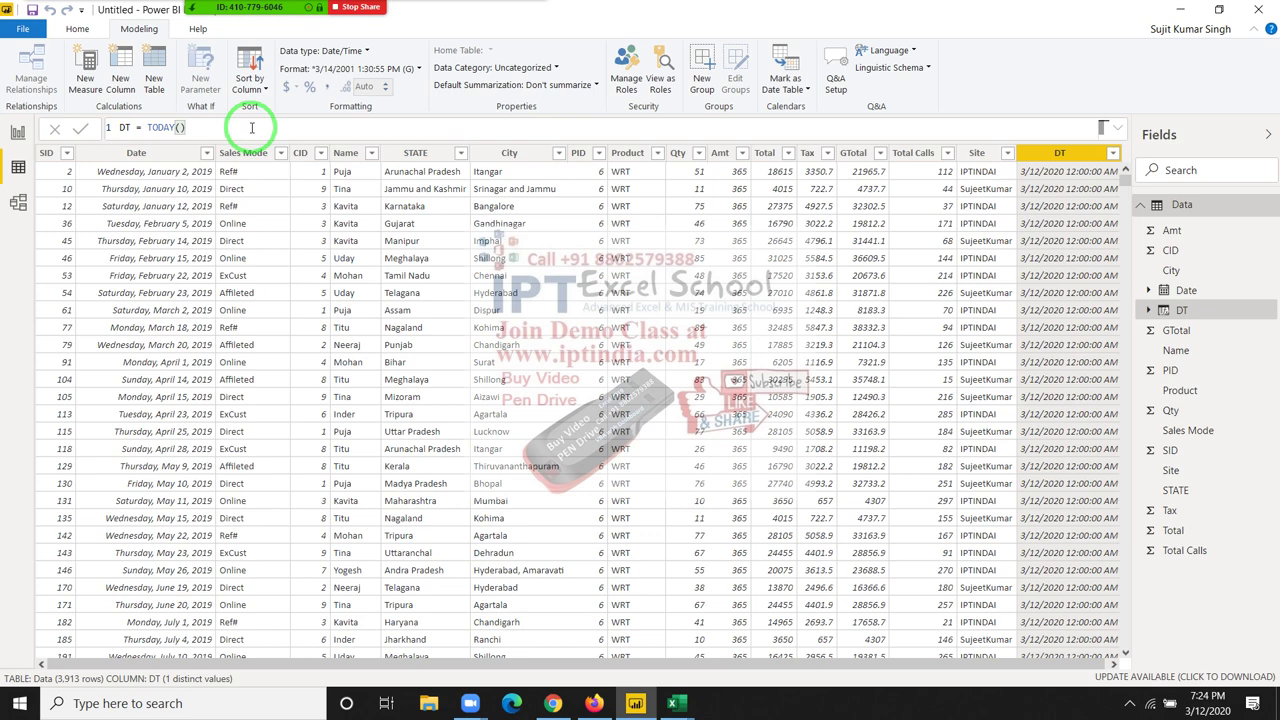
Step: Change DT to NOW() so every row shows 3/12/2020 7:24:50 PM, then start clearing it
click(199, 127)
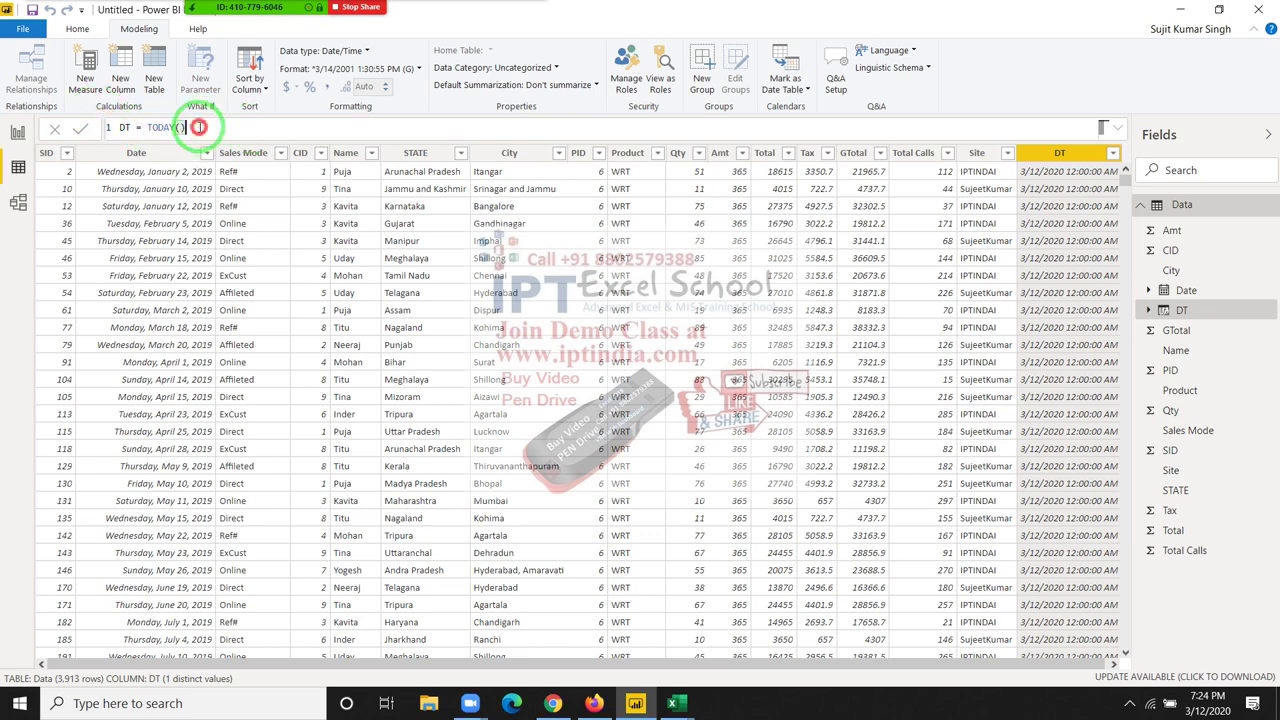
key(BackSpace)
key(BackSpace)
key(BackSpace)
key(BackSpace)
key(BackSpace)
key(BackSpace)
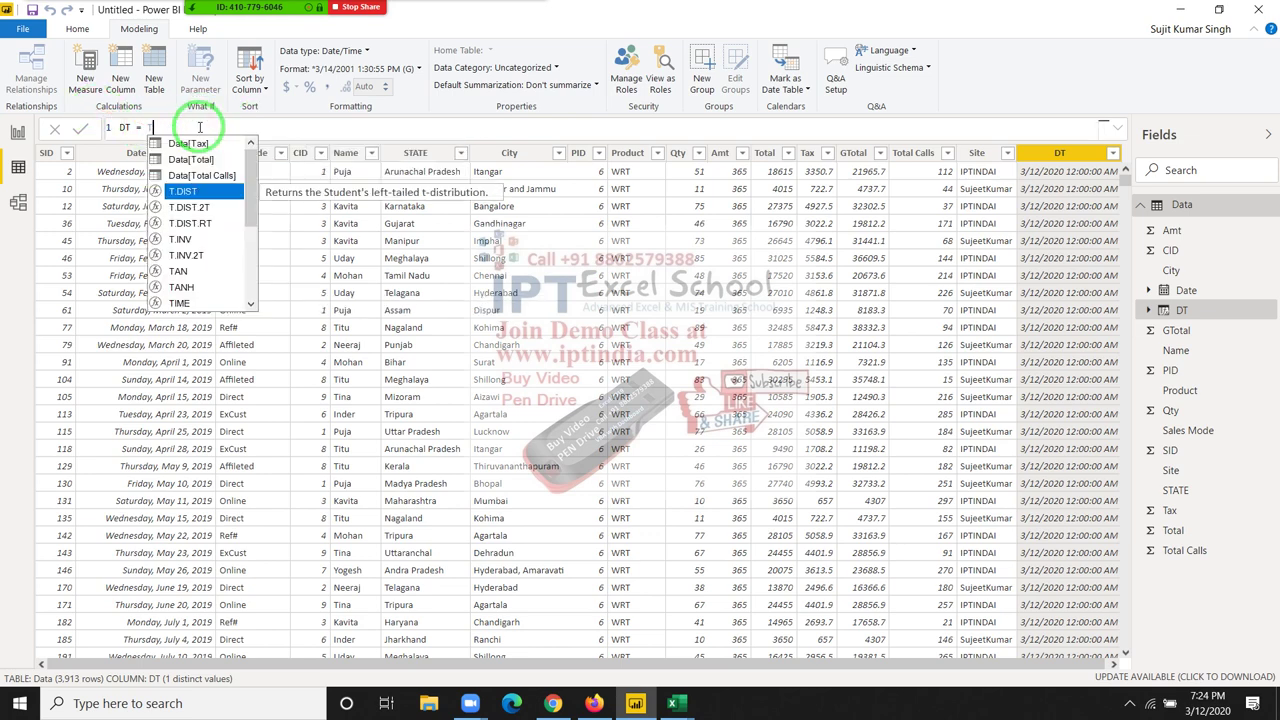
key(BackSpace)
text(now)
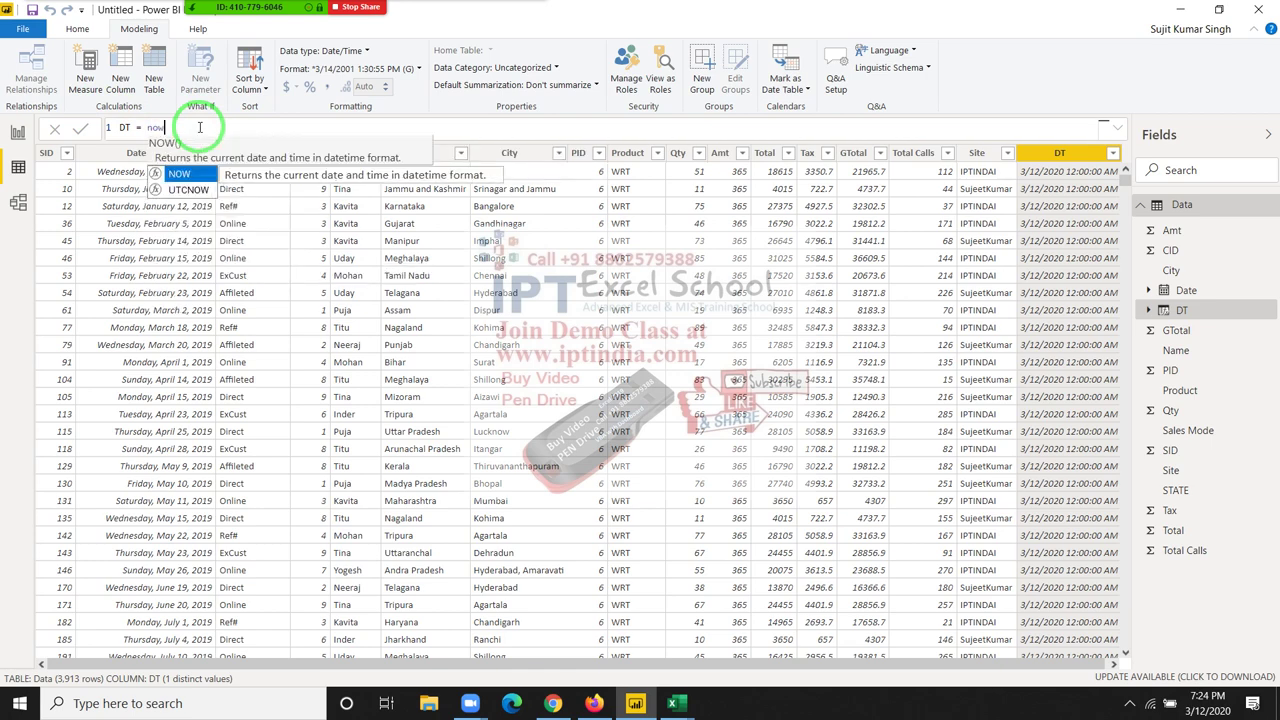
key(Tab)
key(Return)
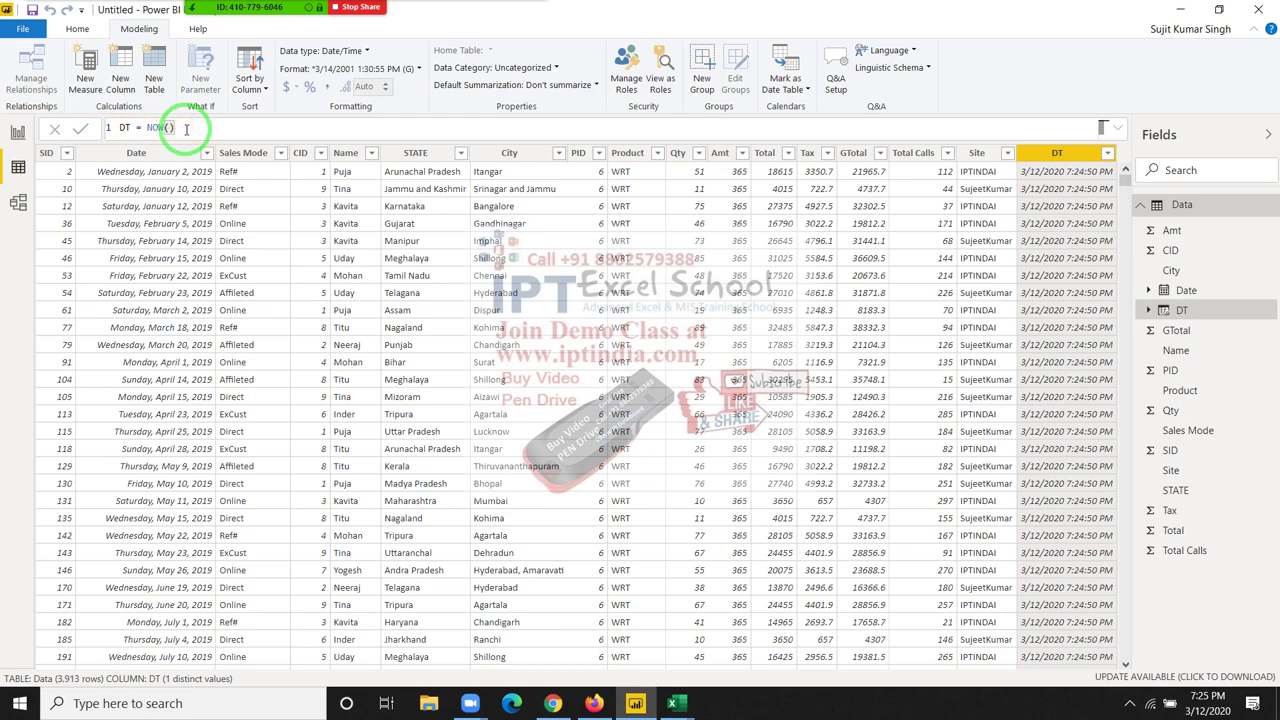
key(BackSpace)
key(BackSpace)
key(BackSpace)
key(BackSpace)
key(BackSpace)
Step: Try a MONTH formula with the Data[Date] argument, then erase it
text(da)
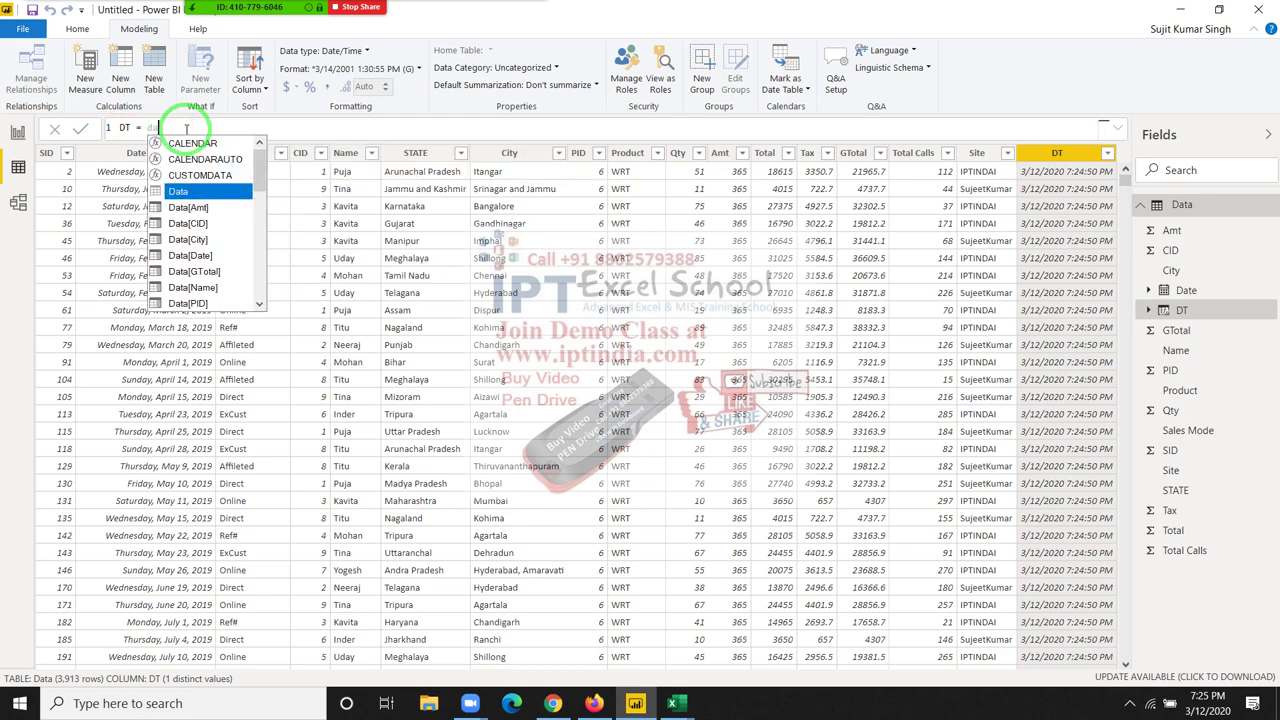
key(BackSpace)
key(BackSpace)
text(mo)
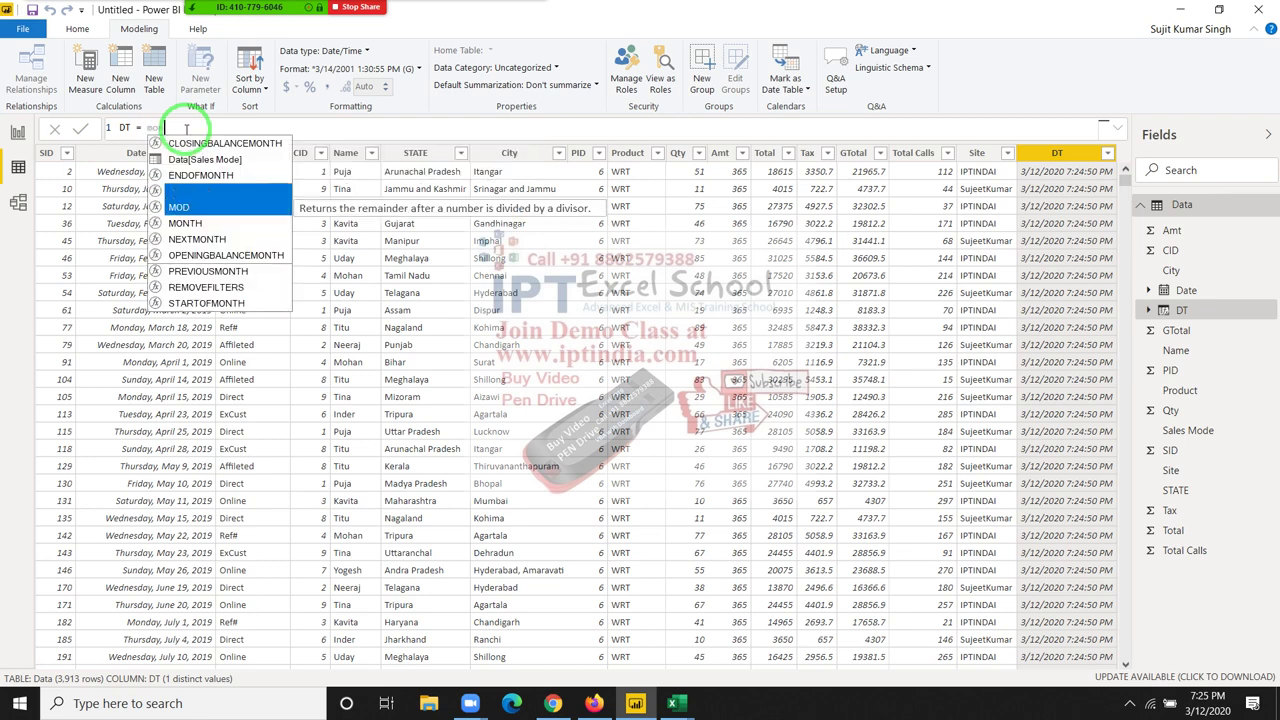
text(n)
key(Tab)
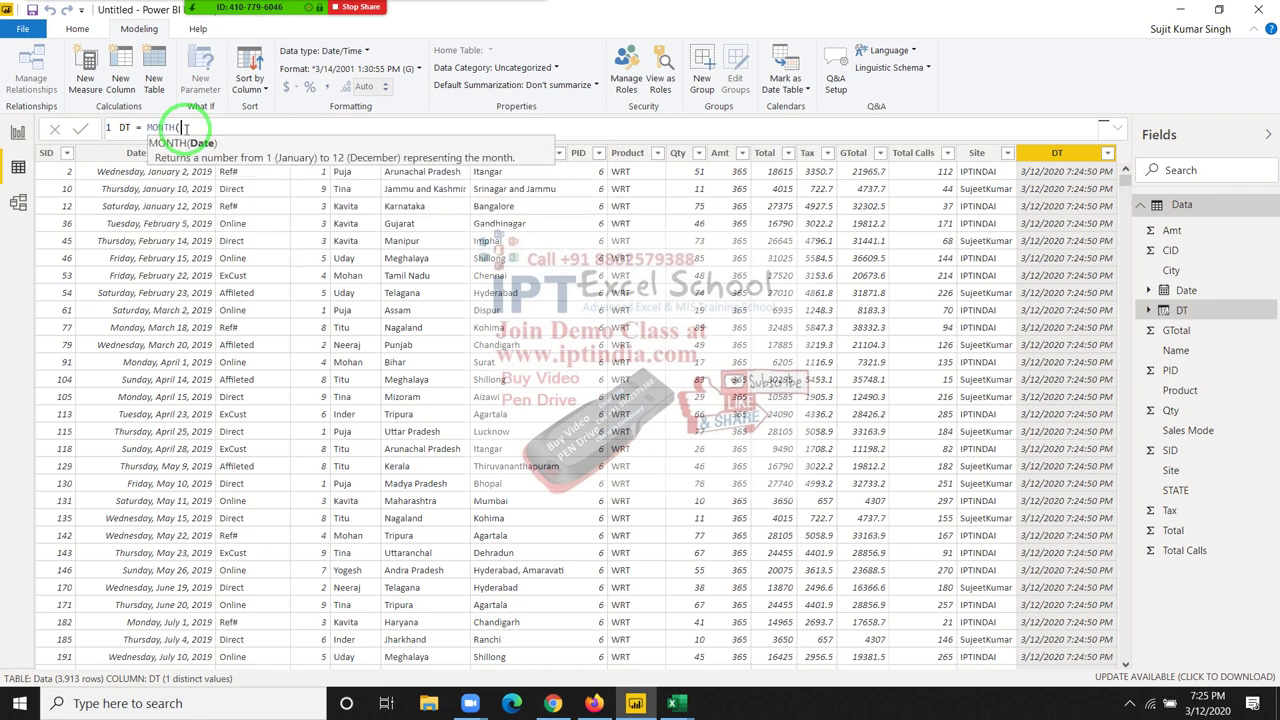
text(dat)
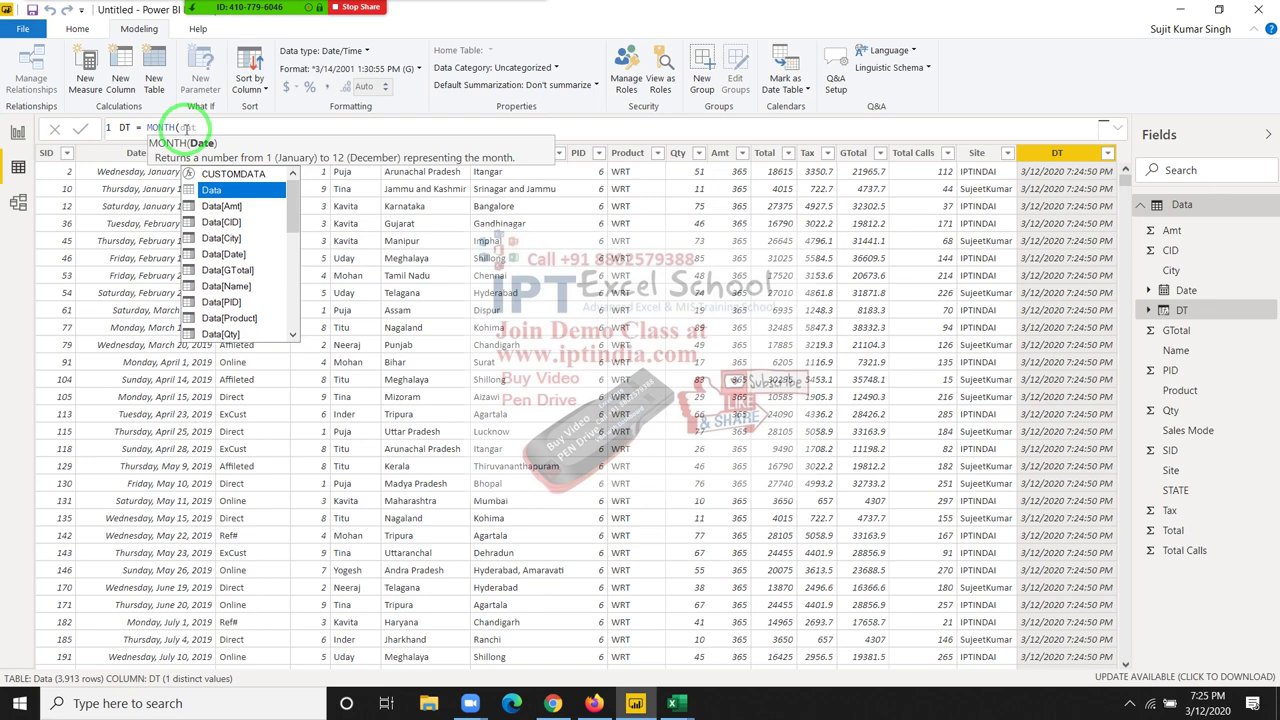
key(Down)
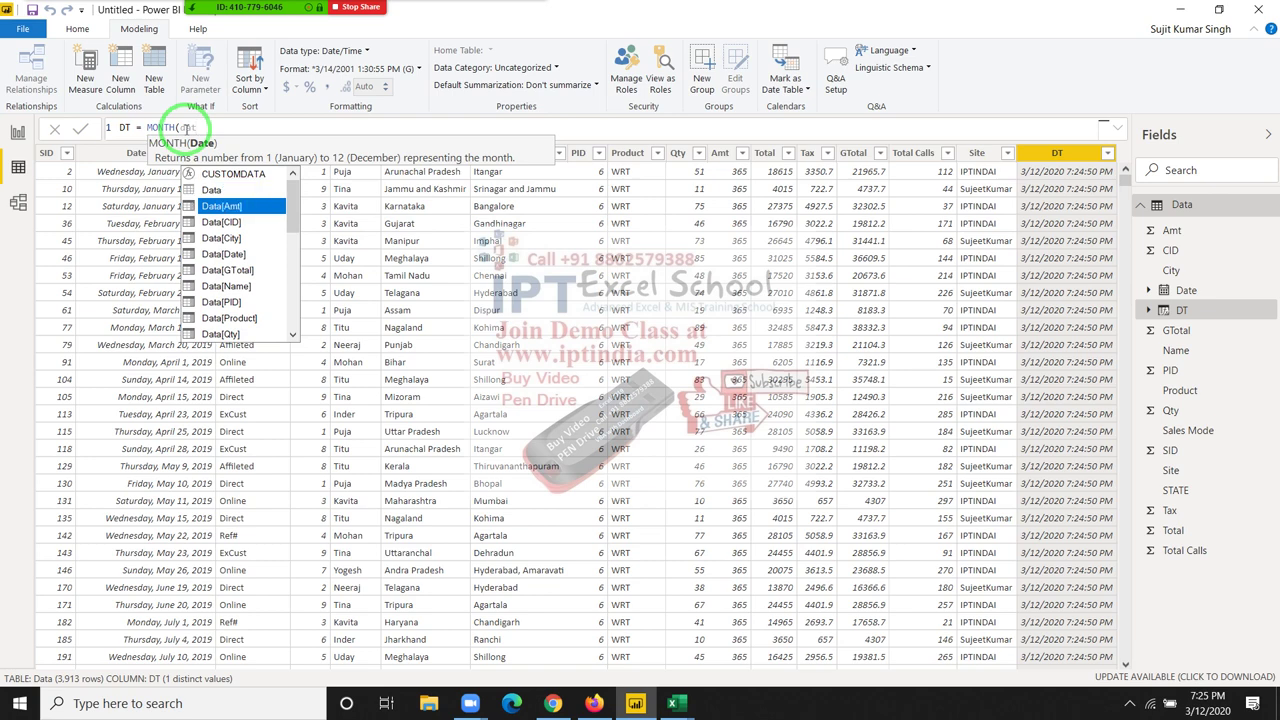
key(Down)
key(Down)
key(Down)
key(Down)
key(Up)
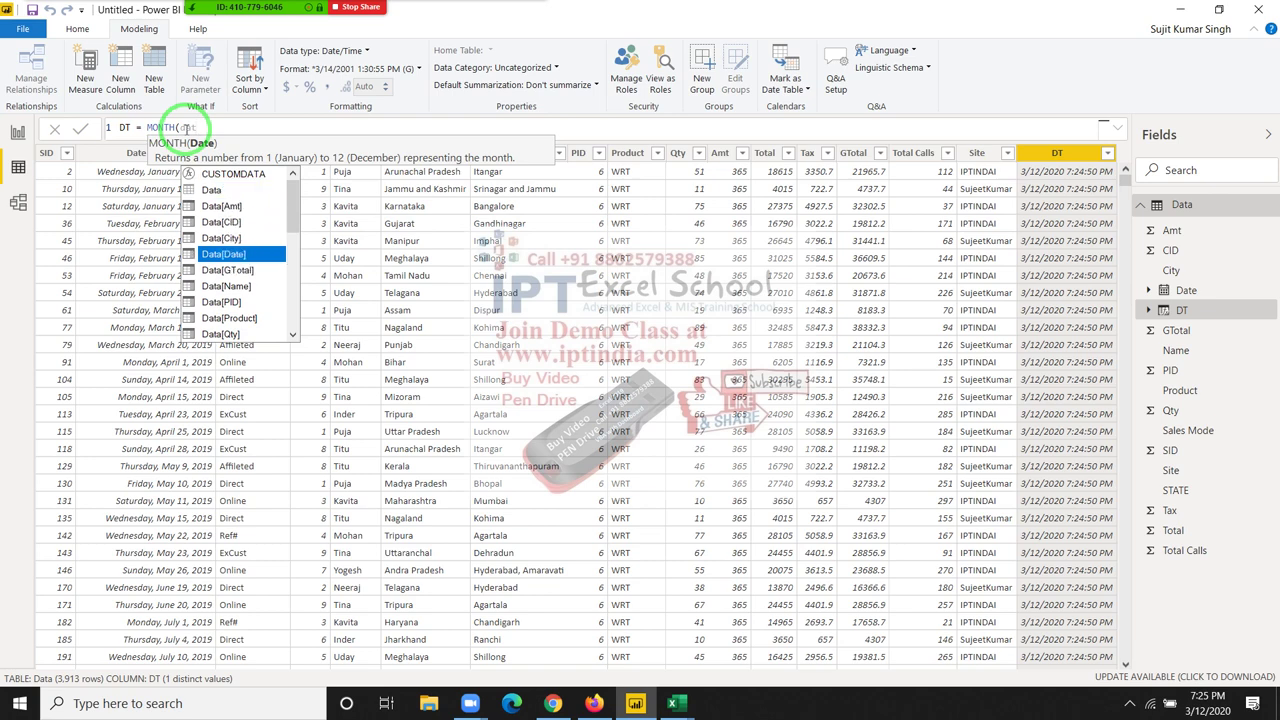
key(Tab)
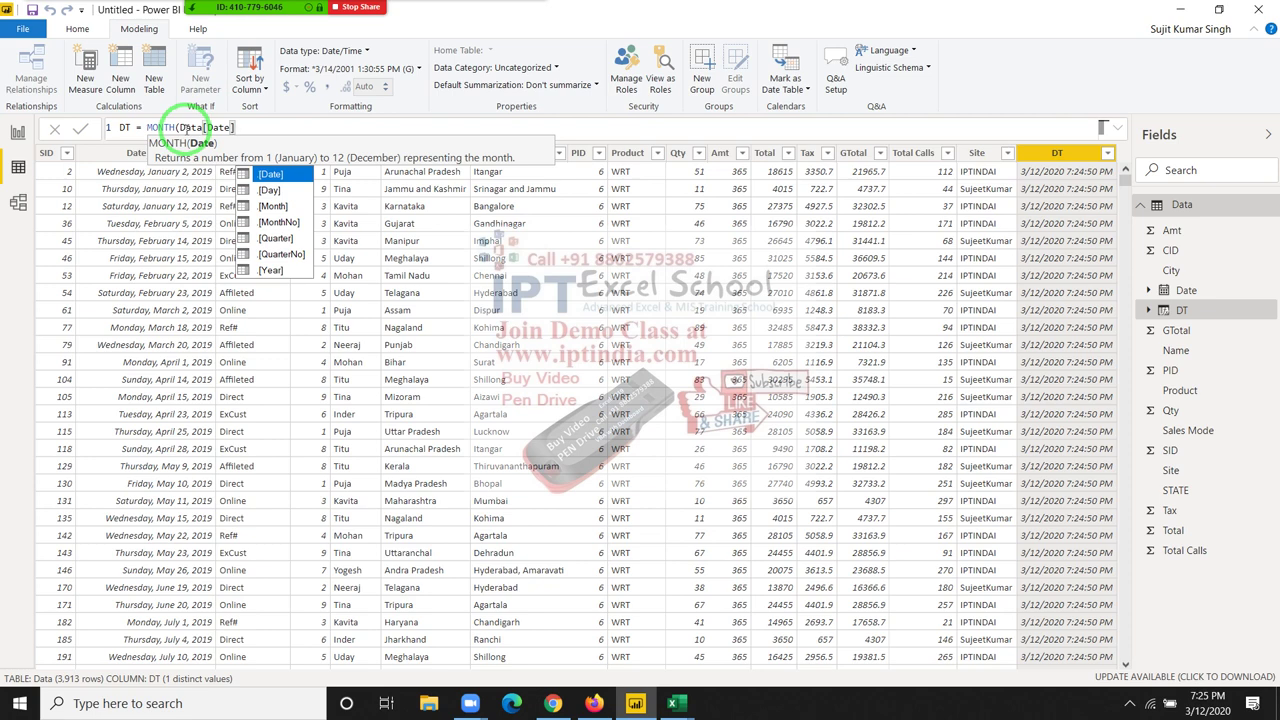
key(BackSpace)
key(BackSpace)
key(BackSpace)
key(BackSpace)
key(BackSpace)
key(BackSpace)
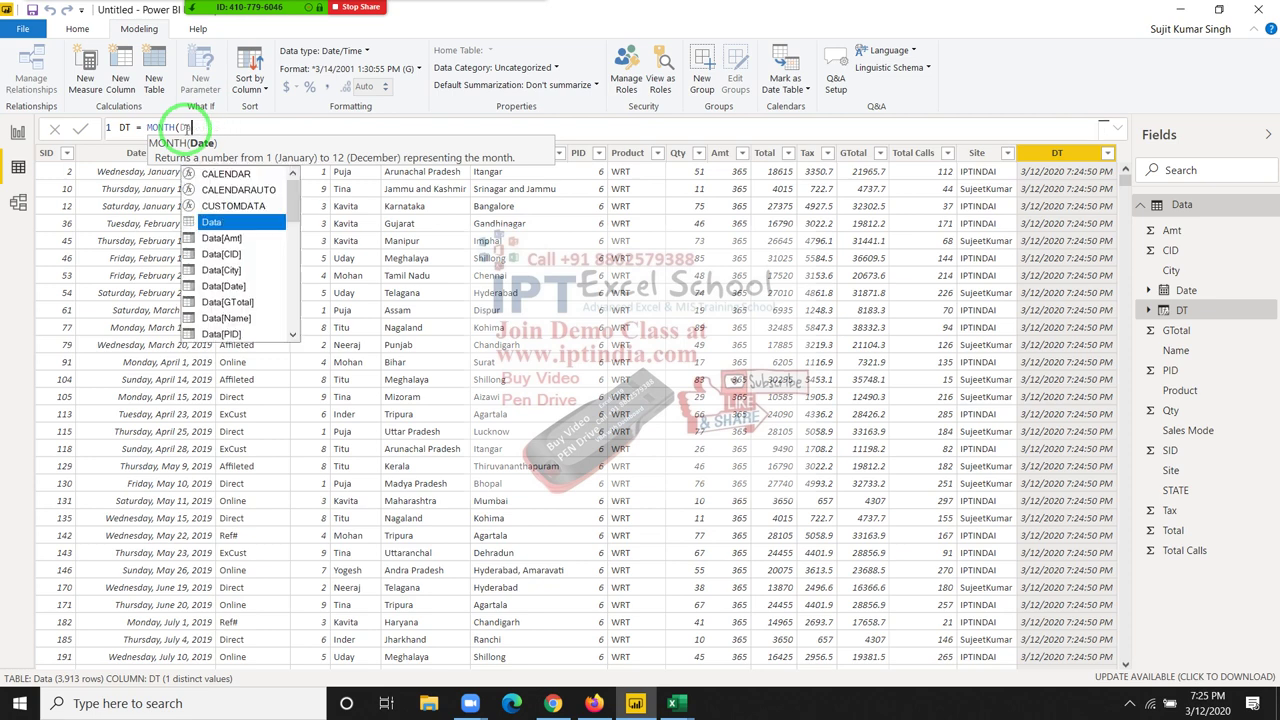
key(BackSpace)
key(BackSpace)
key(BackSpace)
key(BackSpace)
key(BackSpace)
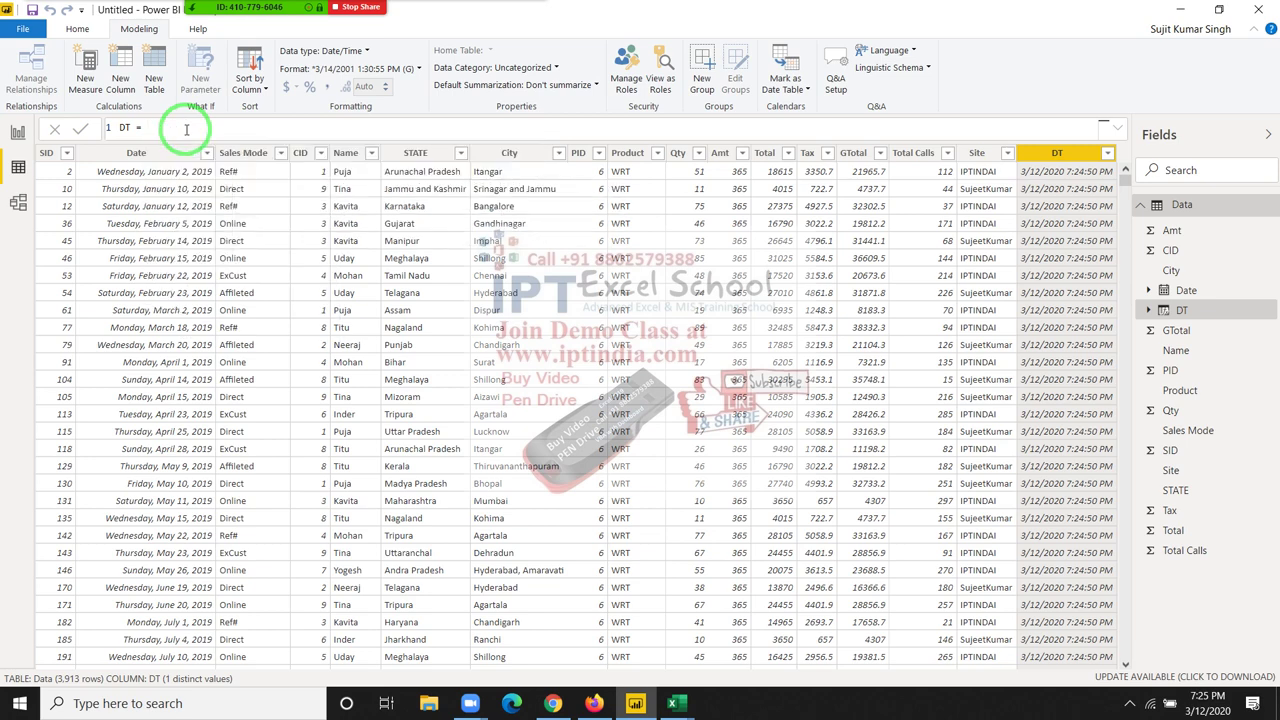
Step: Set DT to Data[Date].[Month], listing month names like January and February
text(date)
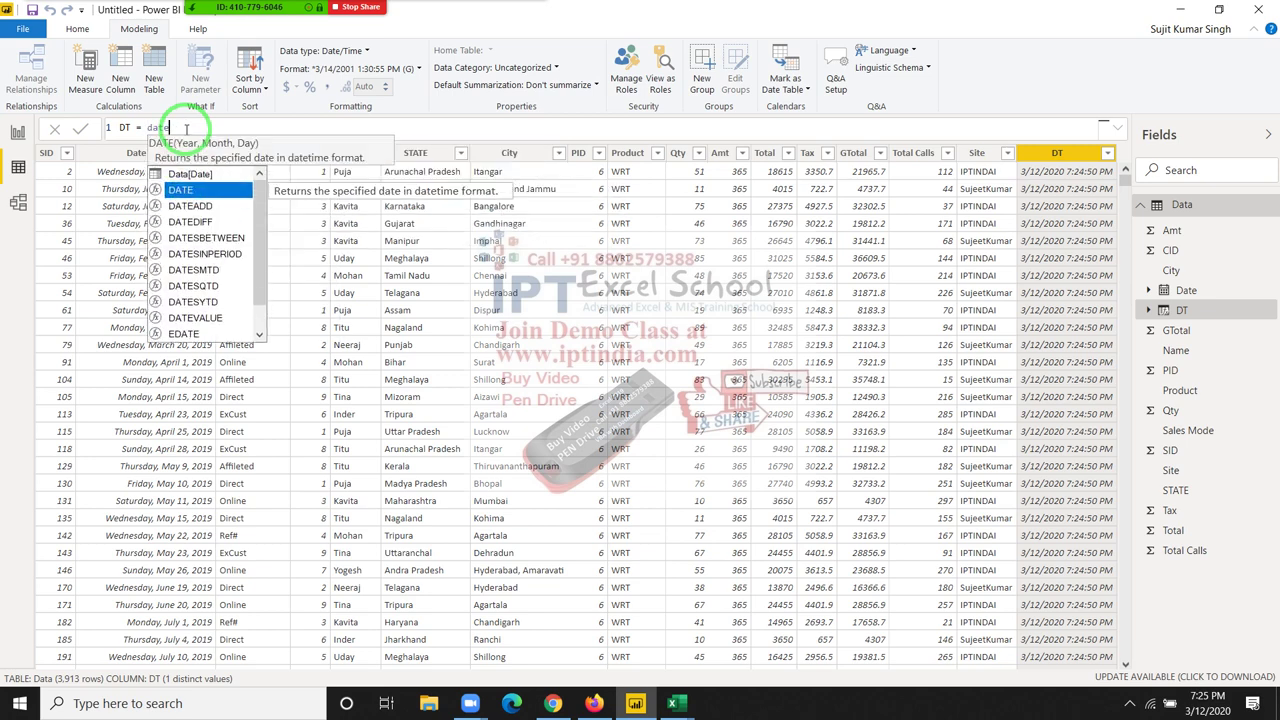
key(Up)
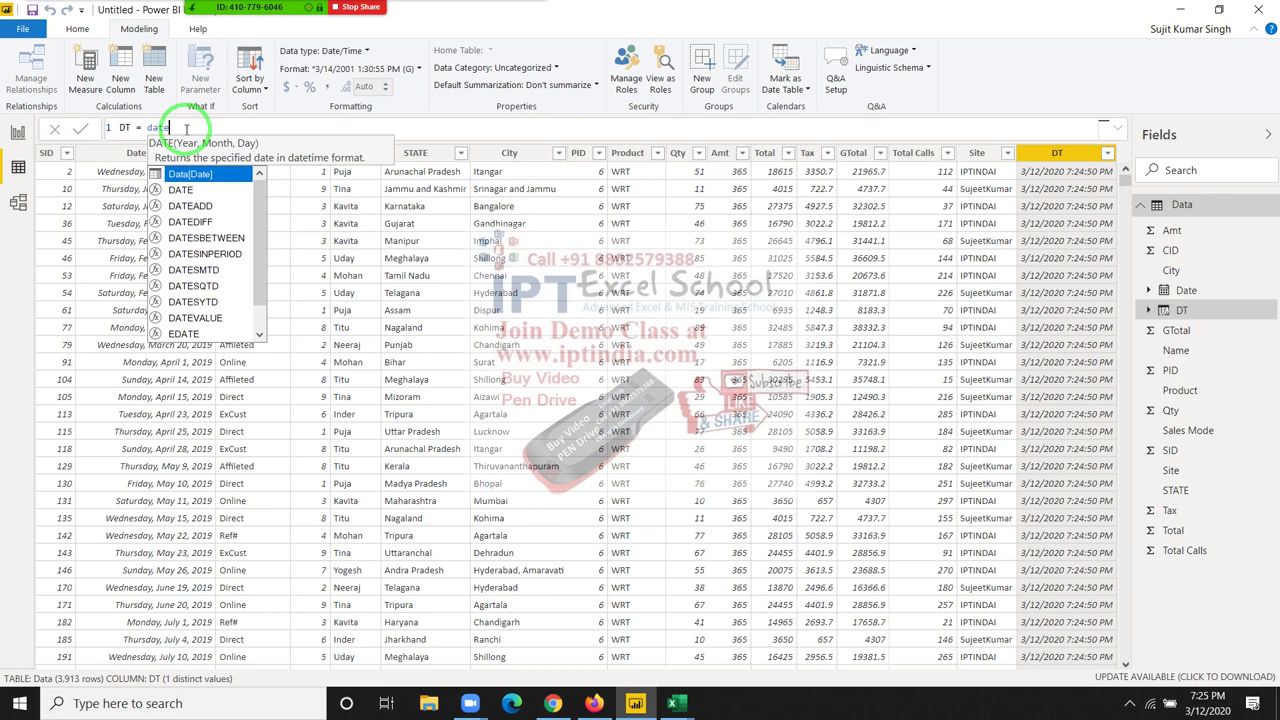
key(Tab)
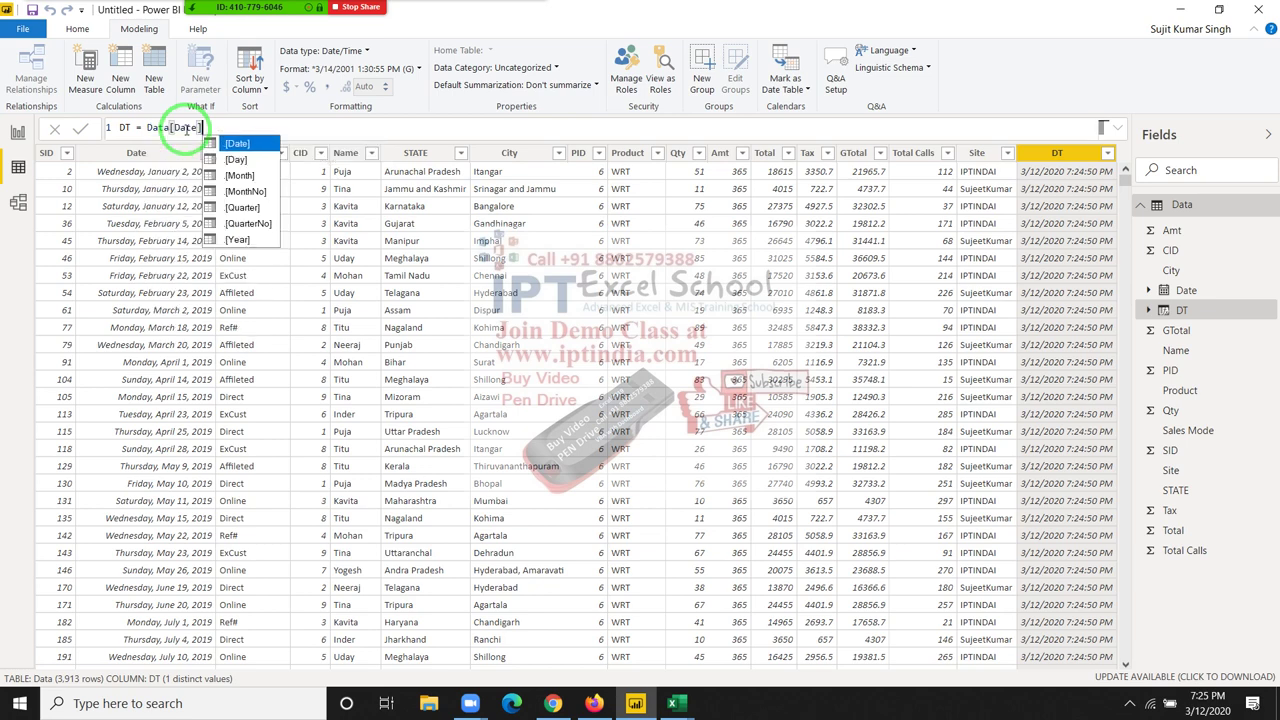
key(Down)
key(Down)
key(Tab)
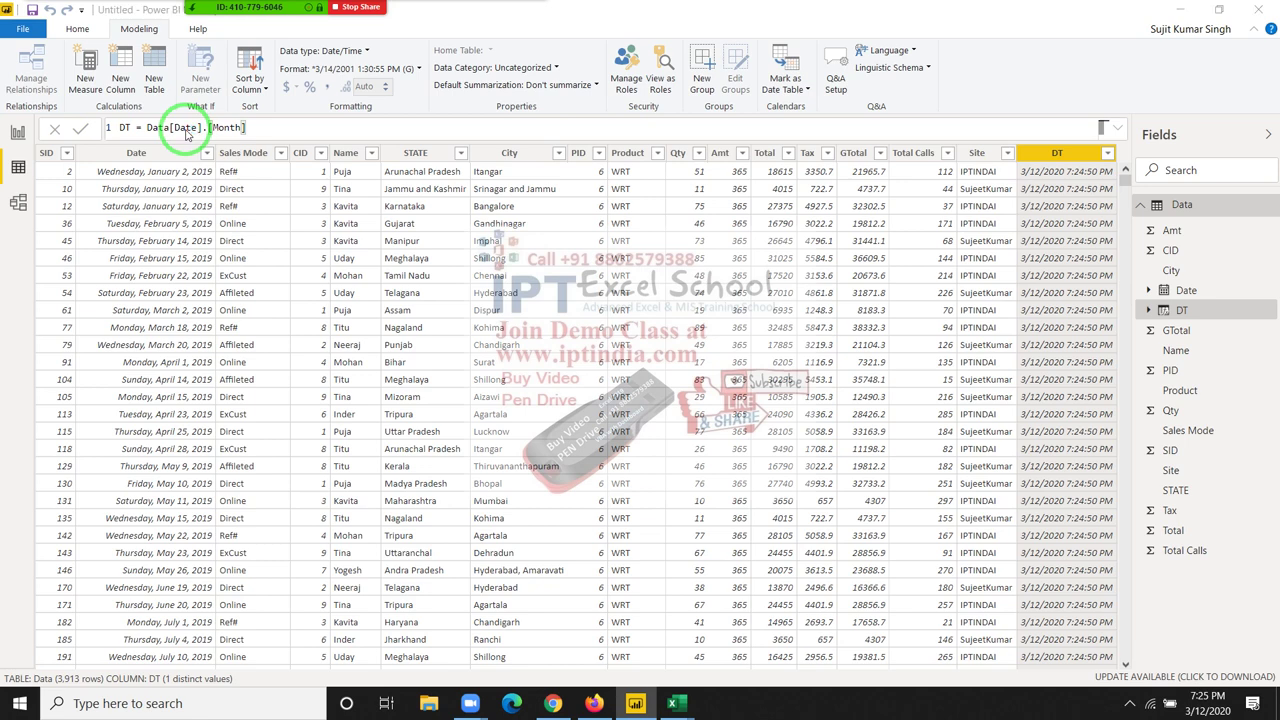
key(Return)
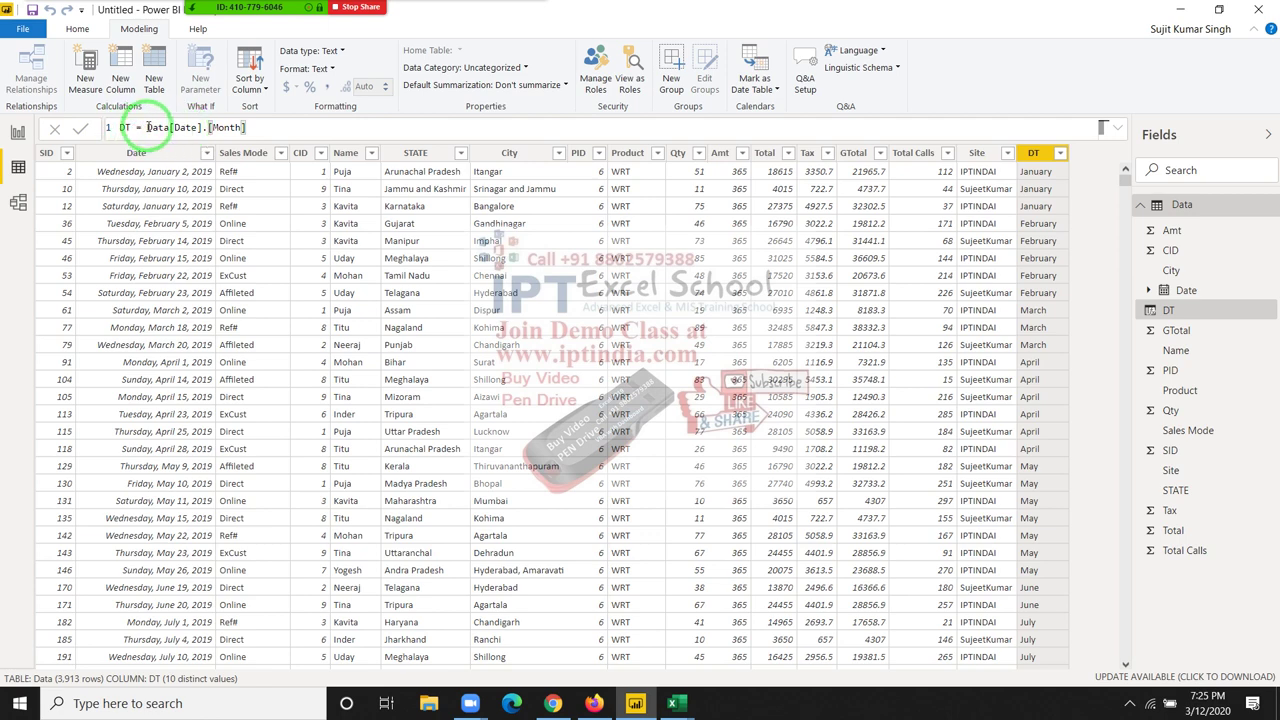
Step: Rewrite DT as MONTH(Data[Date]) so it shows month numbers 1, 2, 3
click(148, 127)
text(mon)
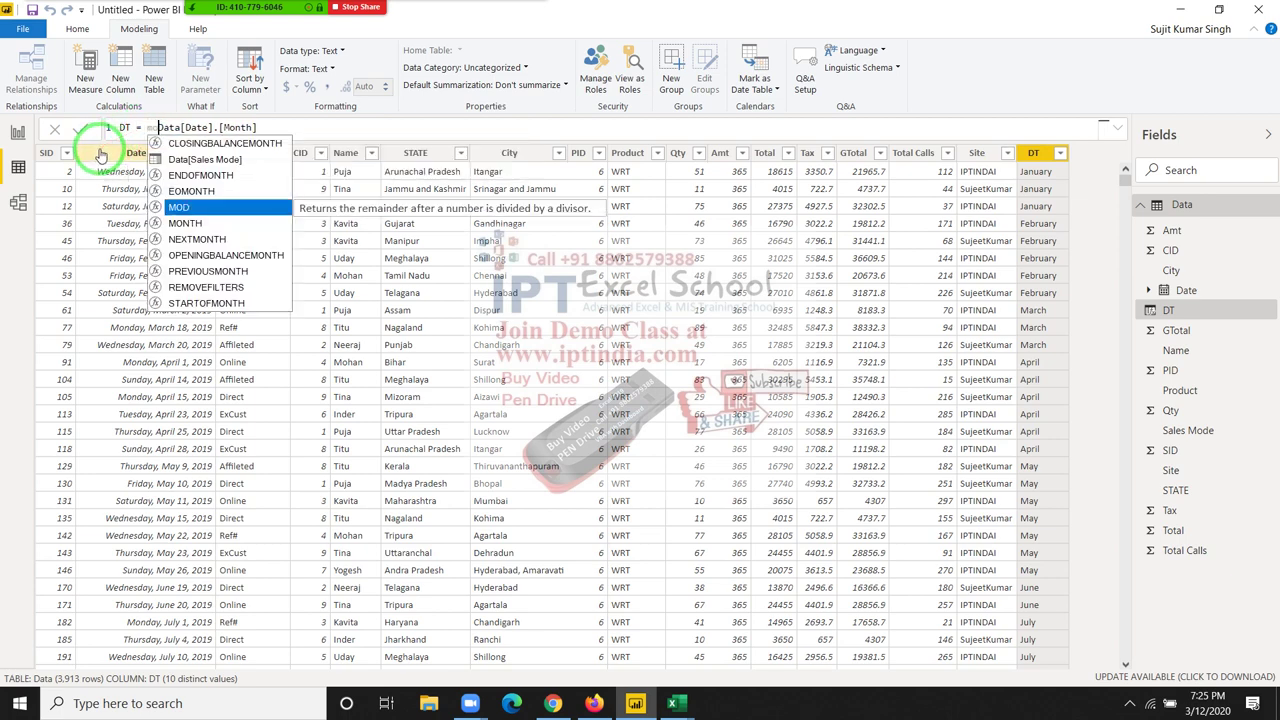
key(Tab)
click(324, 128)
text())
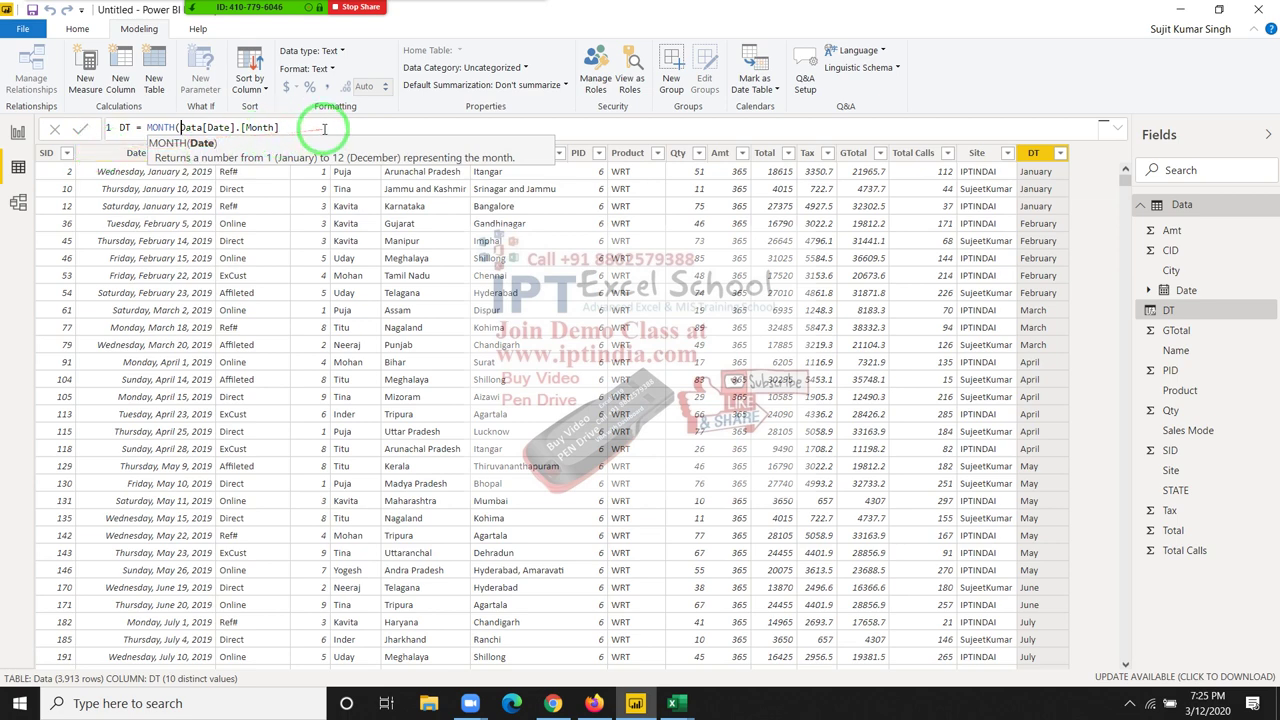
text())
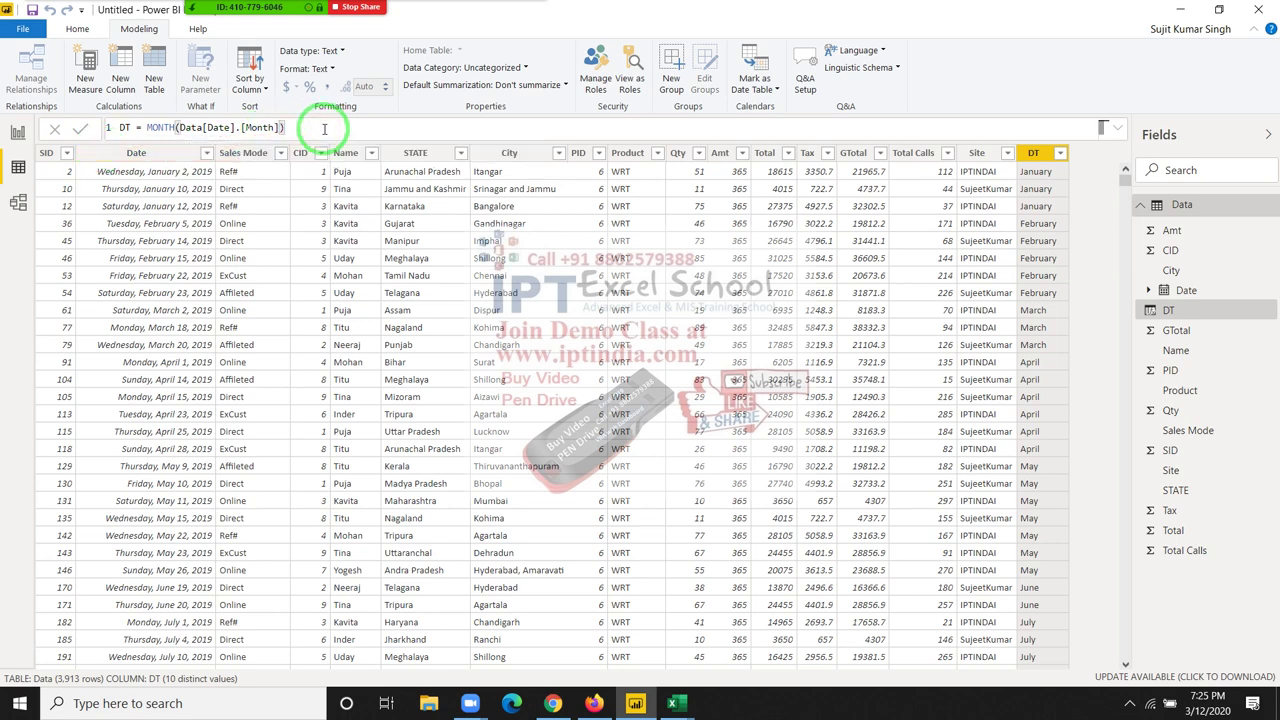
key(BackSpace)
key(BackSpace)
key(BackSpace)
key(BackSpace)
key(BackSpace)
key(BackSpace)
key(BackSpace)
key(BackSpace)
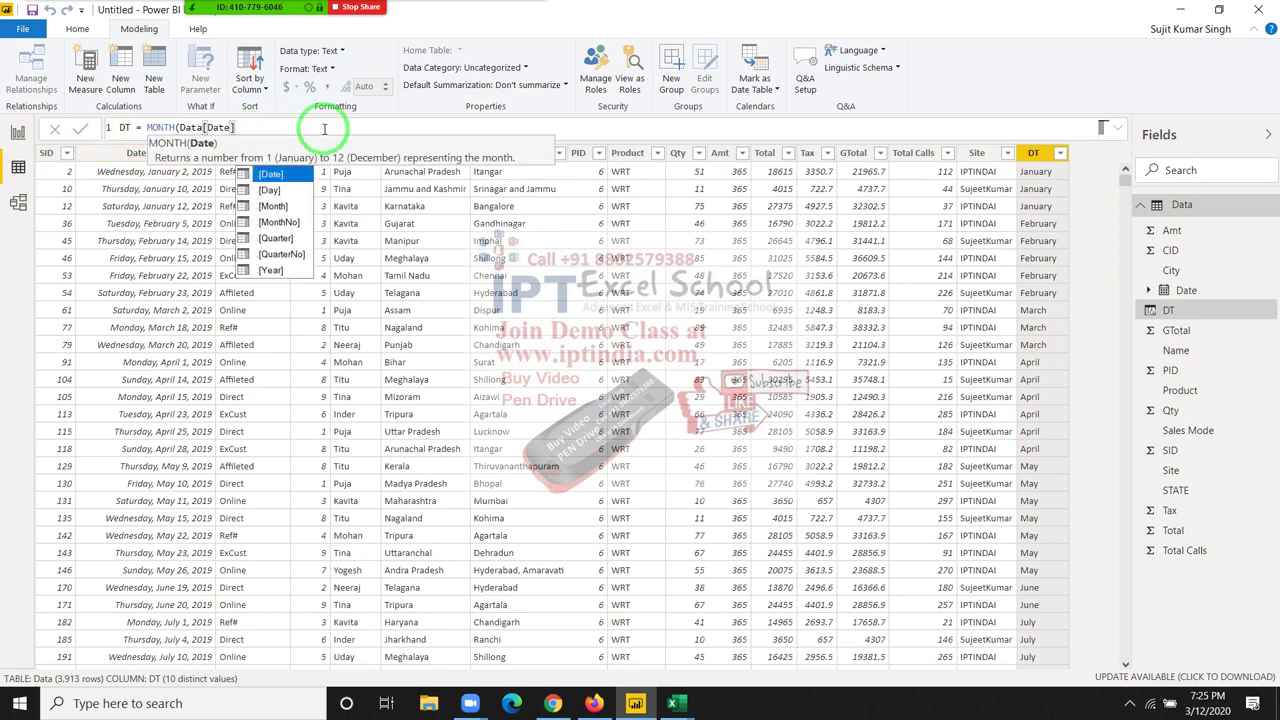
text())
key(Return)
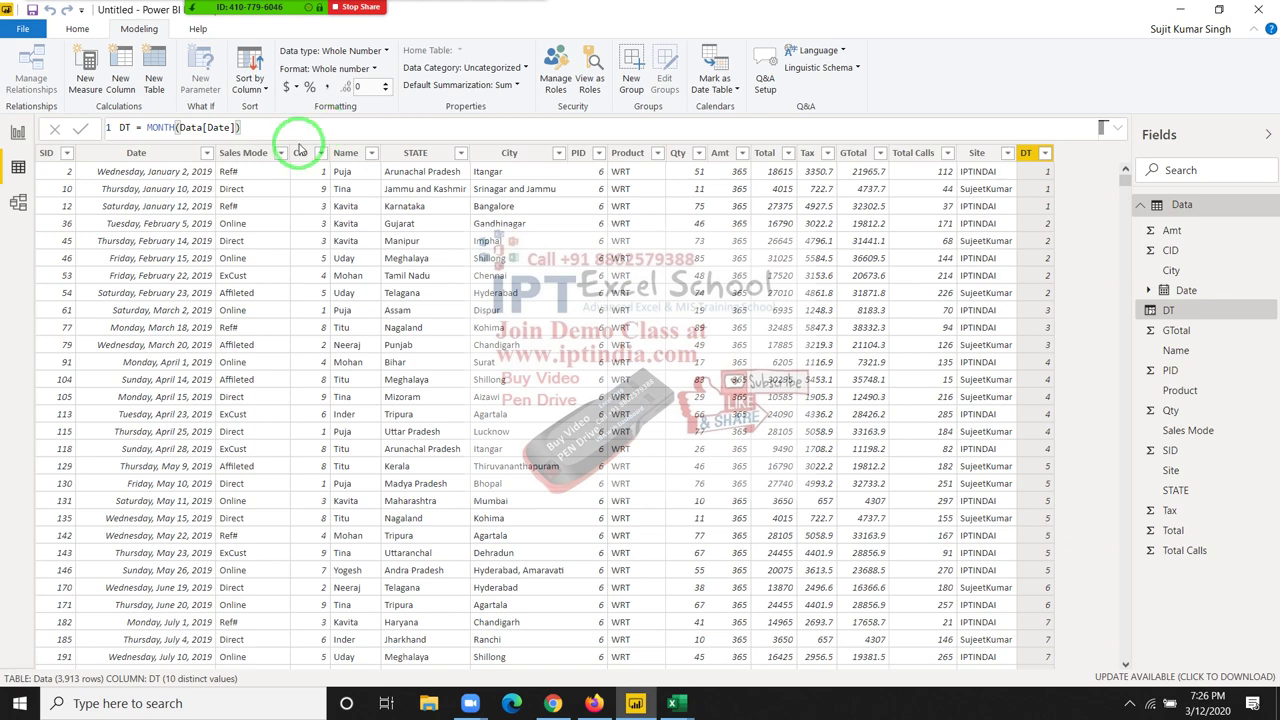
Step: Erase the MONTH formula from the DT definition
click(328, 126)
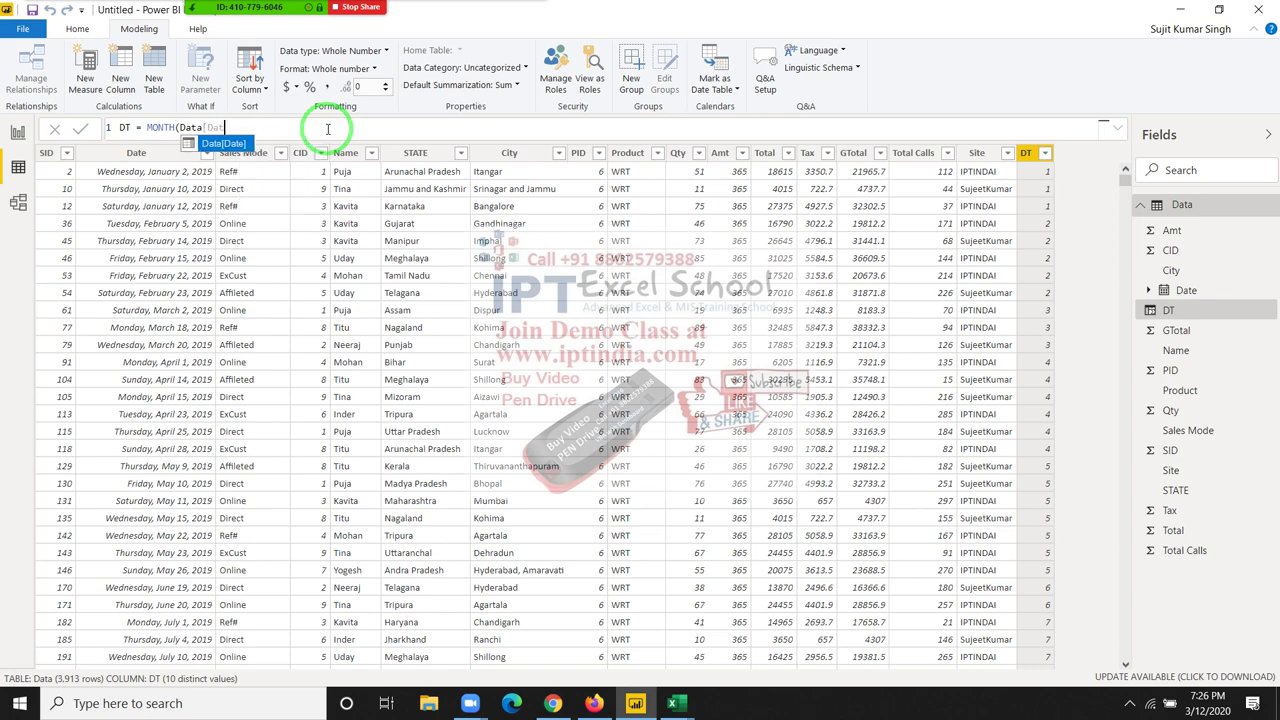
key(BackSpace)
key(BackSpace)
key(BackSpace)
key(BackSpace)
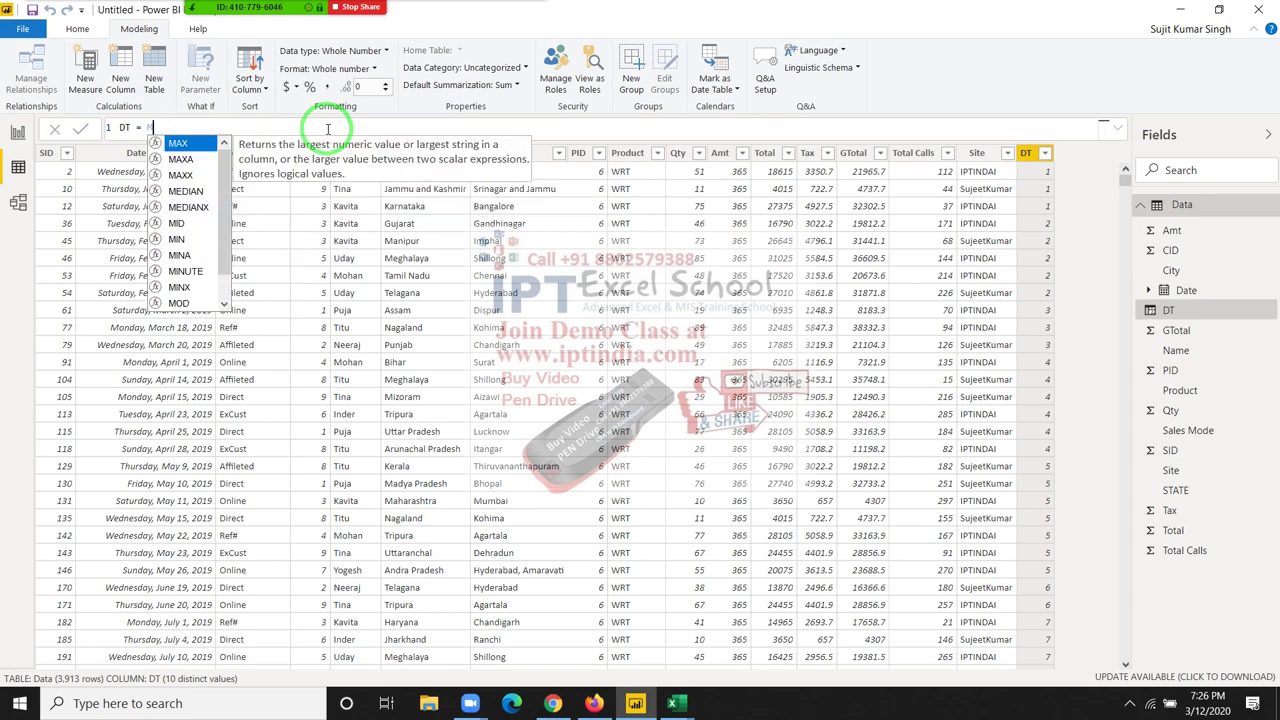
key(BackSpace)
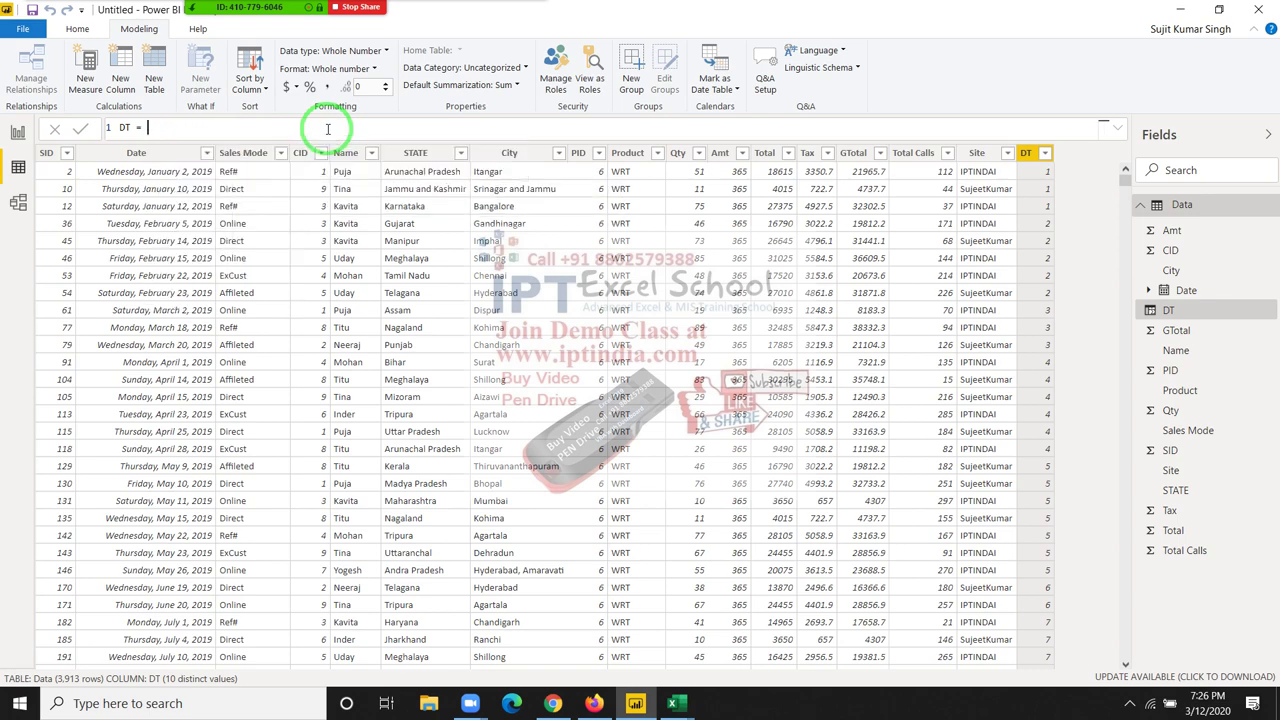
Step: Start a FORMAT formula with Data[Date] as its value
text(For)
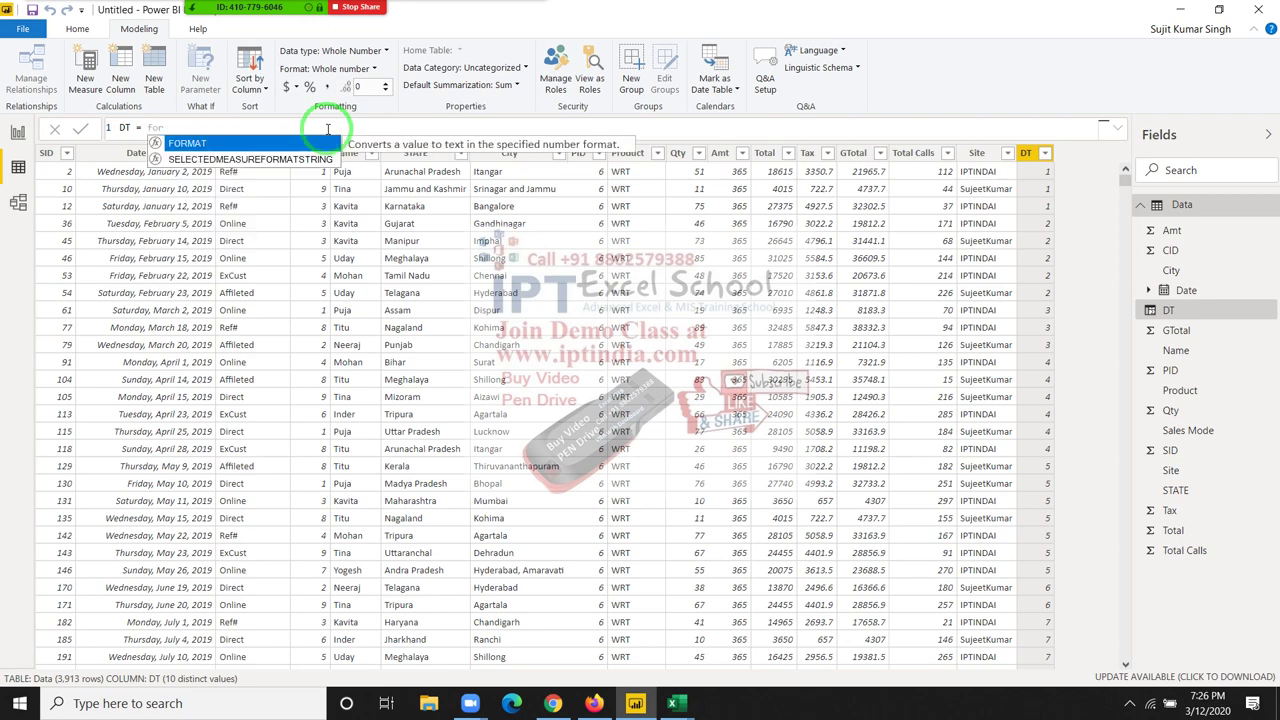
key(Tab)
text(d)
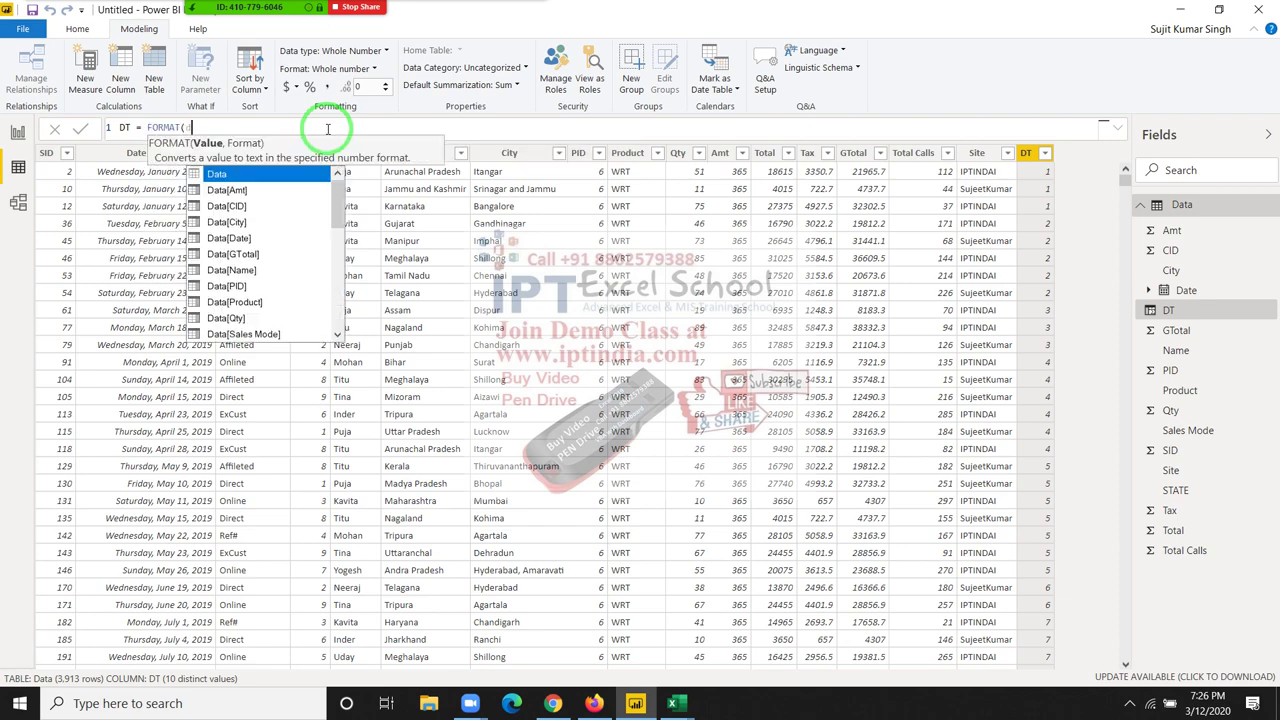
text(a)
key(Tab)
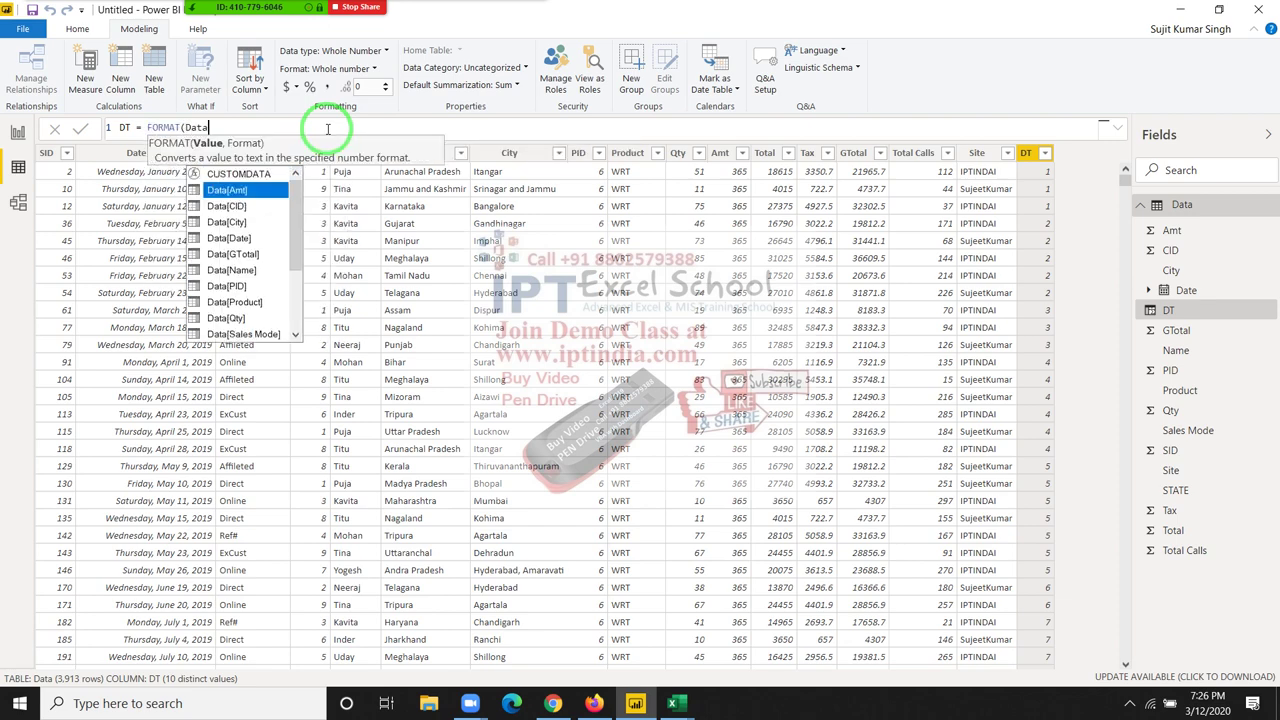
key(BackSpace)
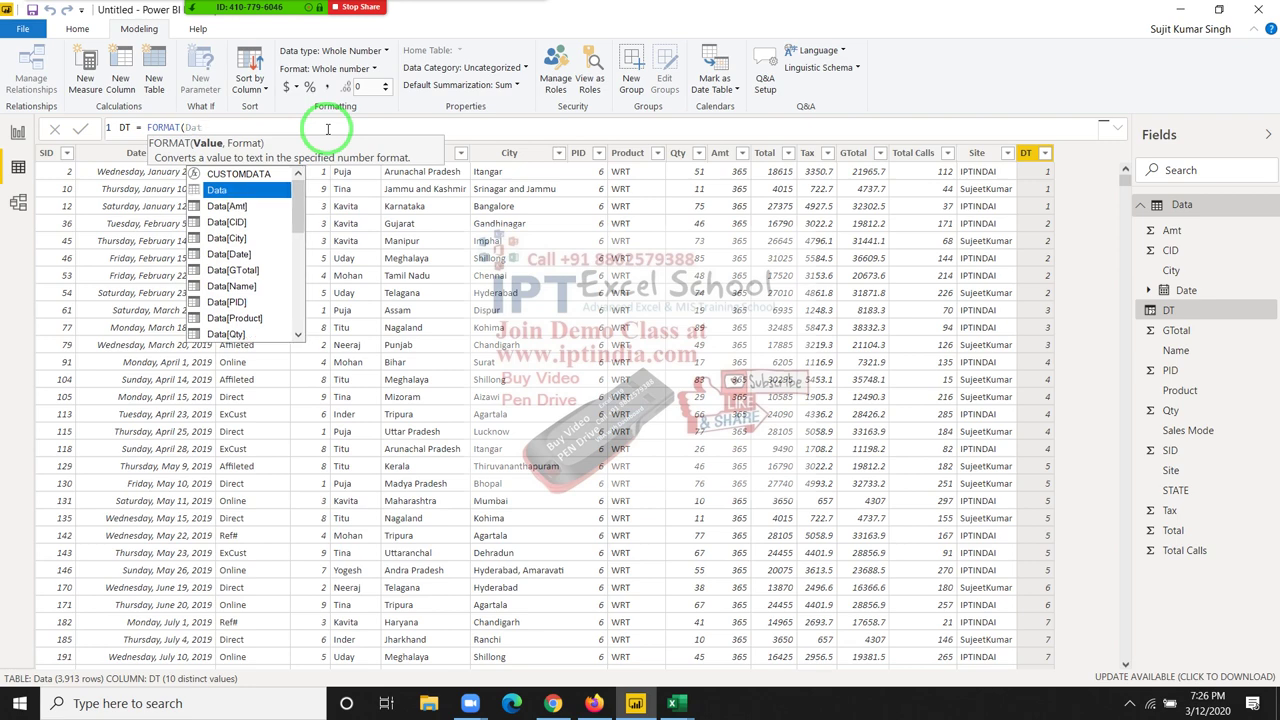
key(Down)
key(Down)
key(Down)
key(Down)
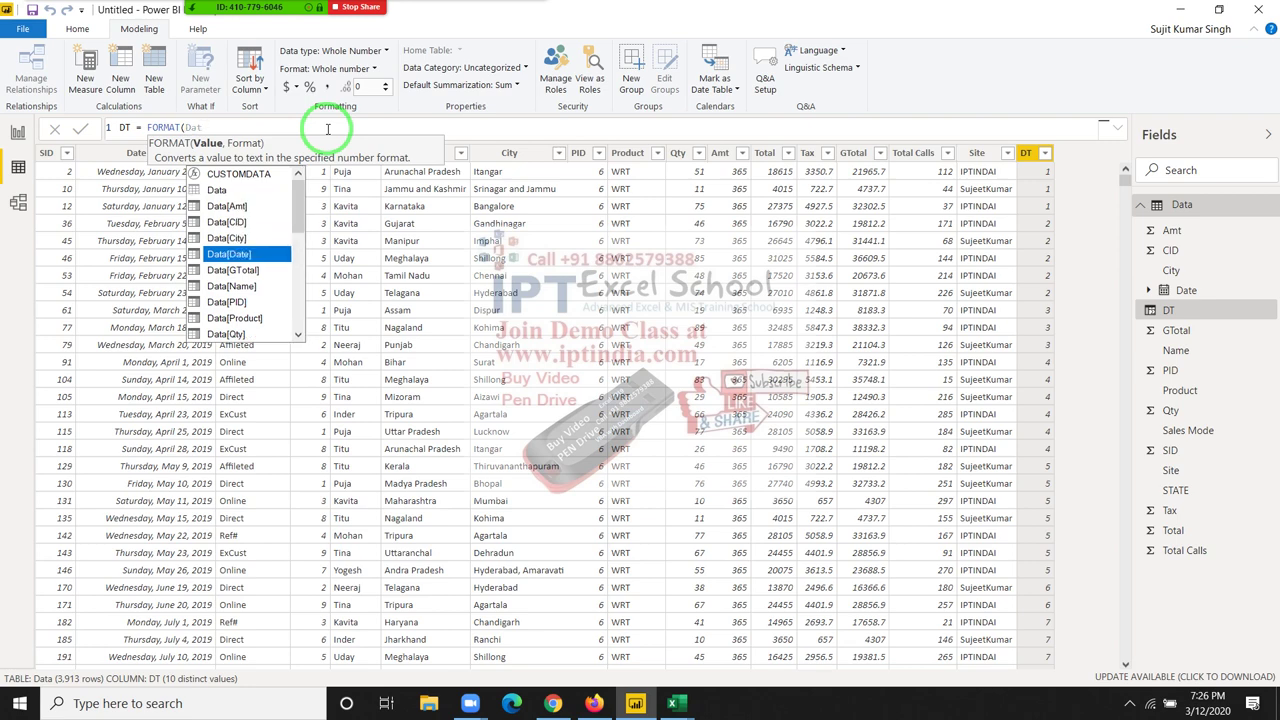
key(Tab)
Step: Use the "MMM" format code so DT shows Jan, Feb, Mar, then trim the formula
text(,)
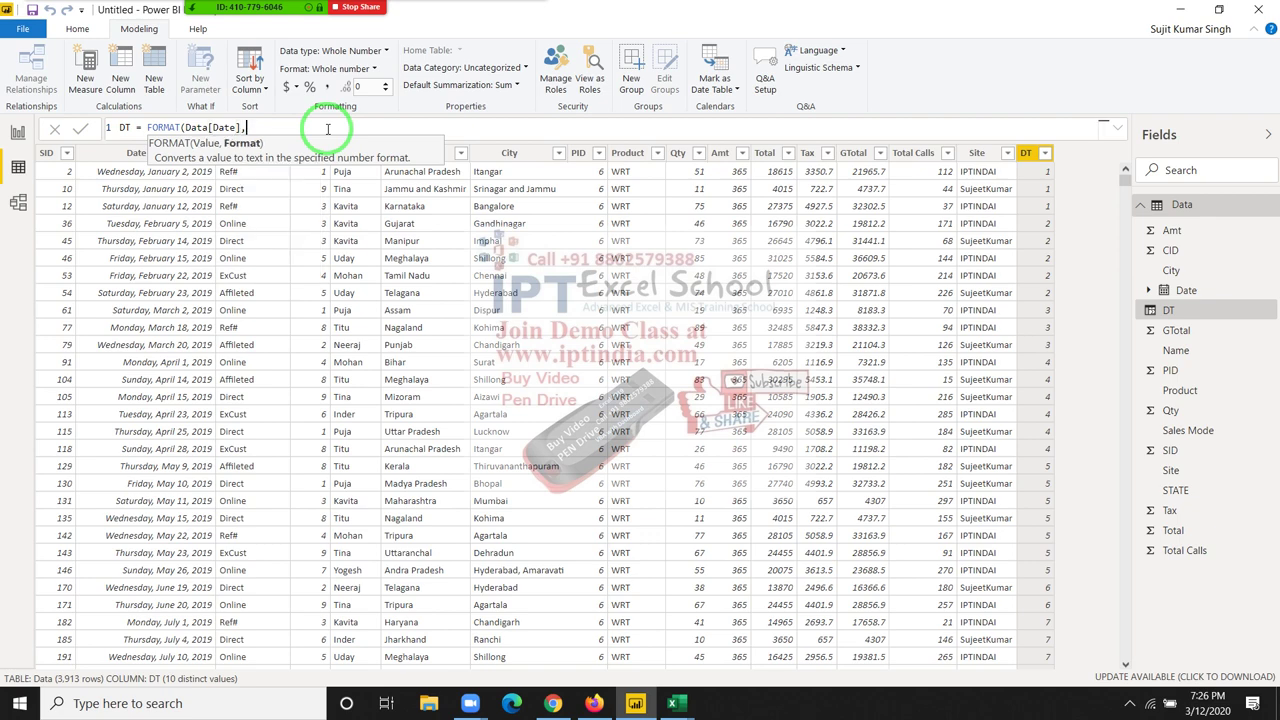
text(")
text(DD-)
text(MM)
key(BackSpace)
key(BackSpace)
key(BackSpace)
key(BackSpace)
key(BackSpace)
text(M)
text(MM")
text())
key(Return)
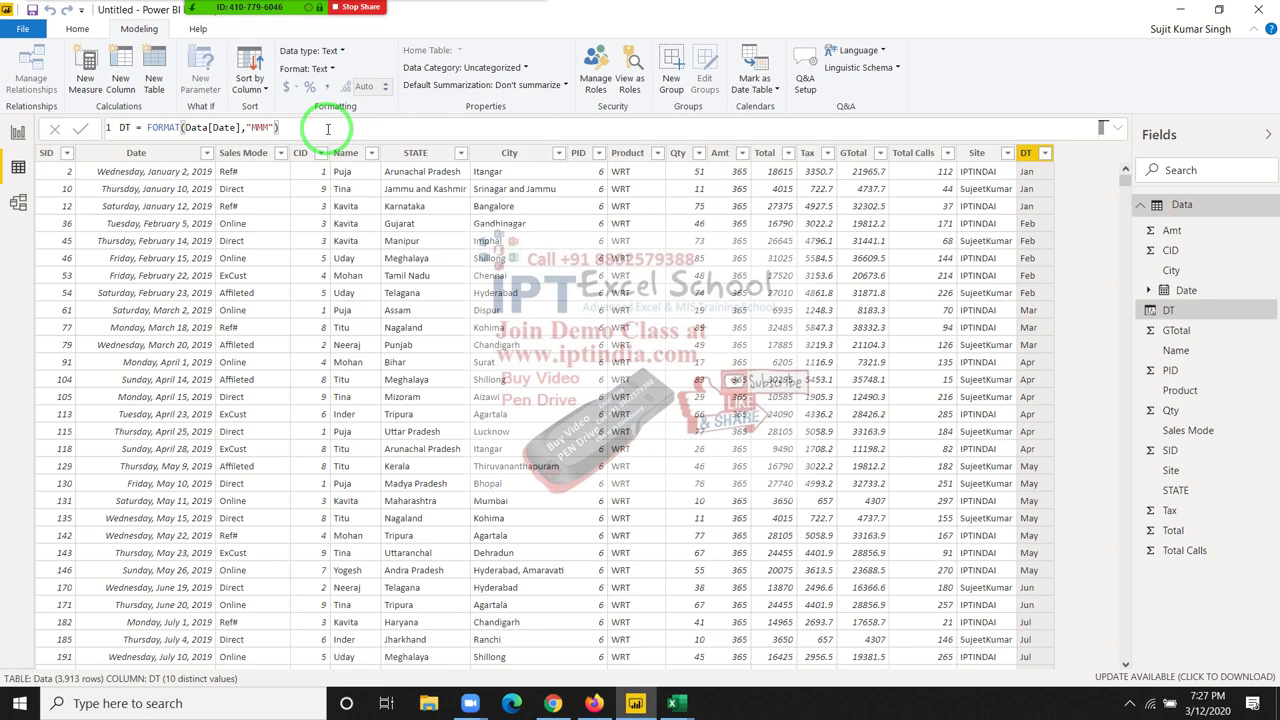
click(327, 129)
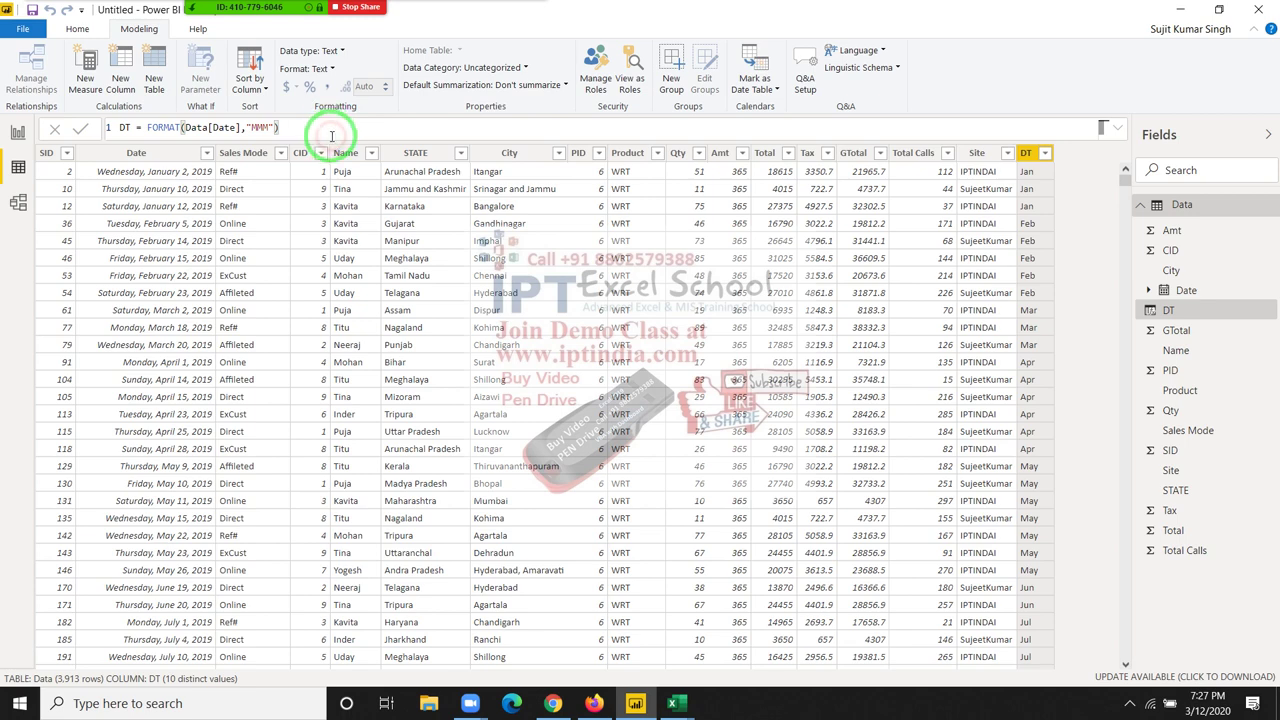
key(BackSpace)
key(BackSpace)
key(BackSpace)
key(BackSpace)
key(BackSpace)
key(BackSpace)
key(BackSpace)
key(BackSpace)
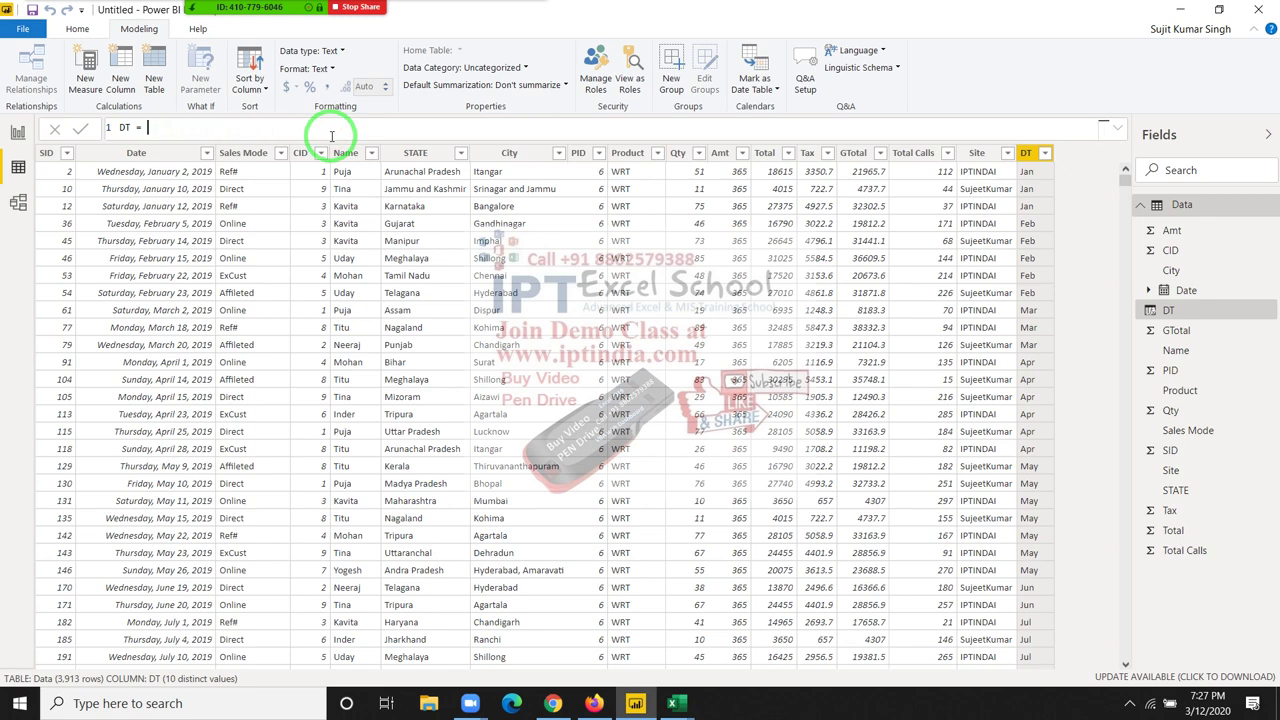
Step: Define DT as DAY(Data[Date])
text(day)
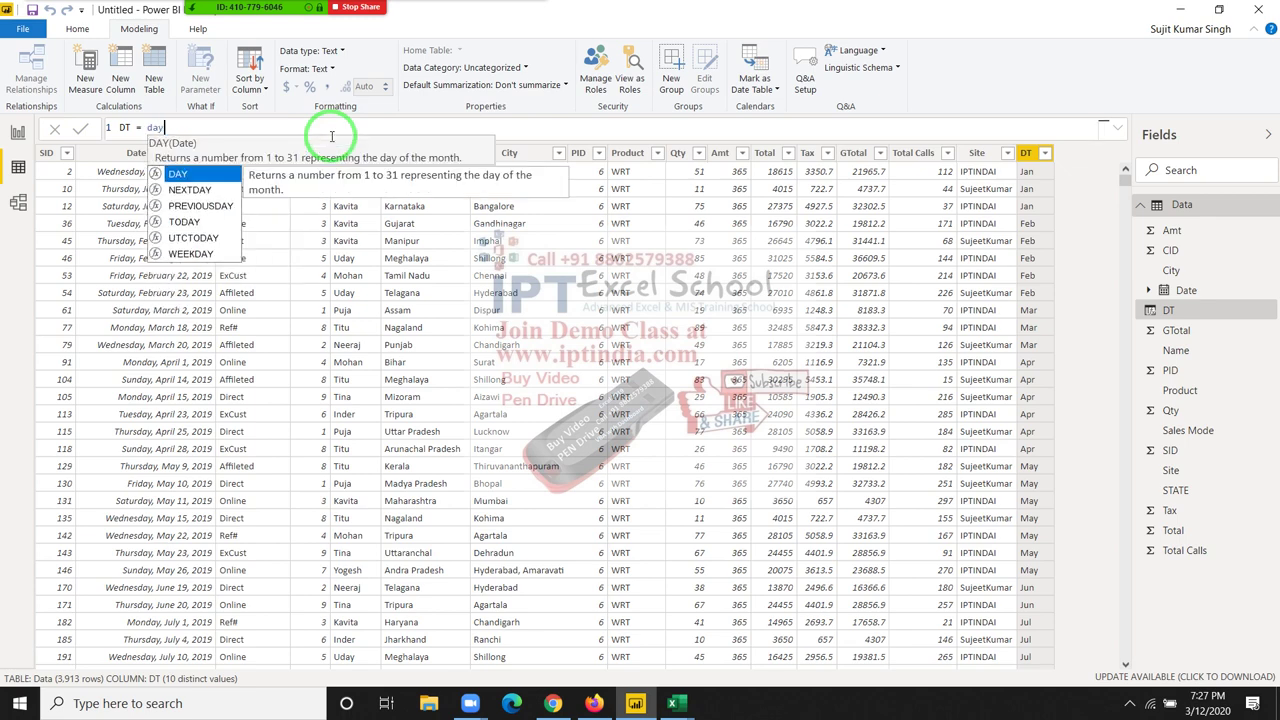
key(Tab)
text(da)
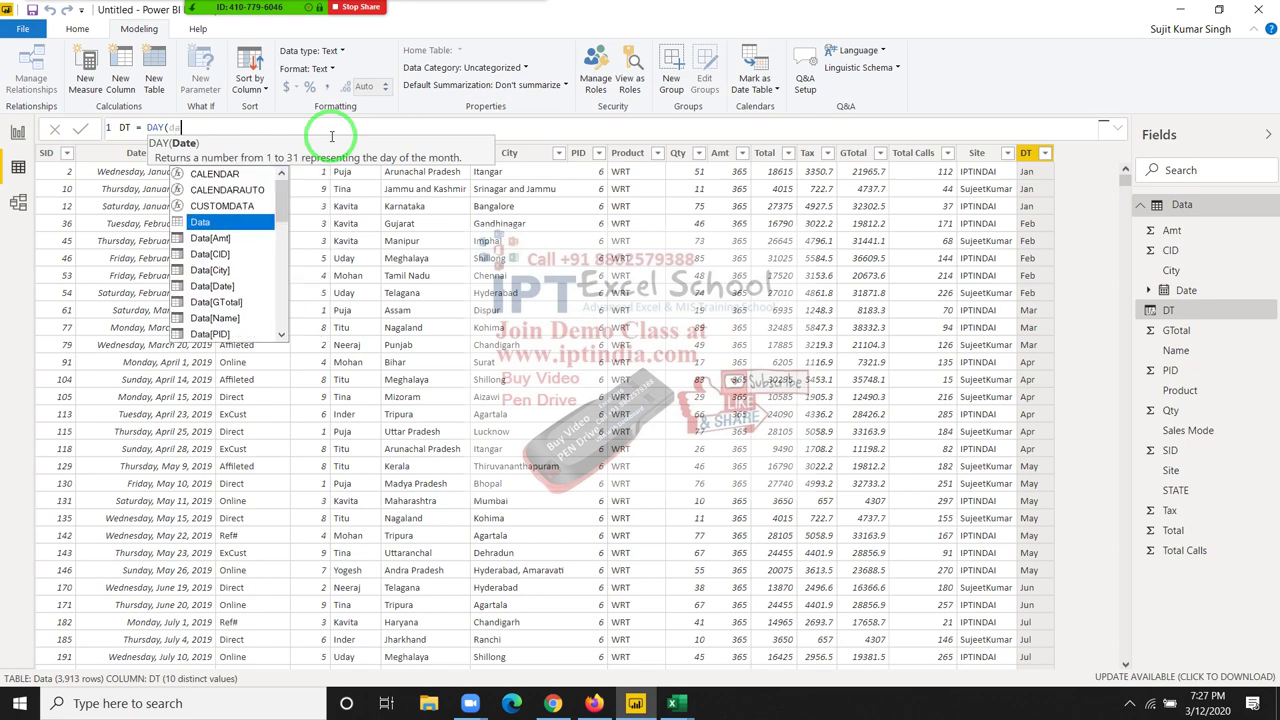
text(t)
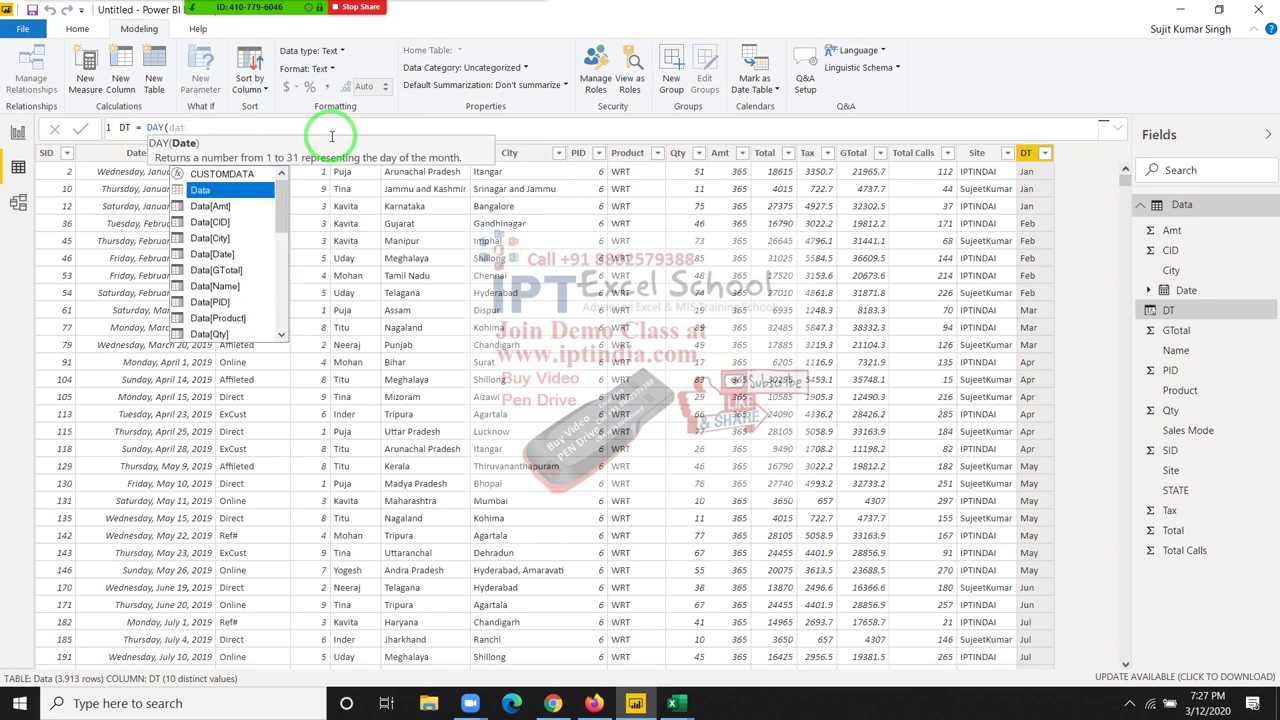
key(Down)
key(Down)
key(Down)
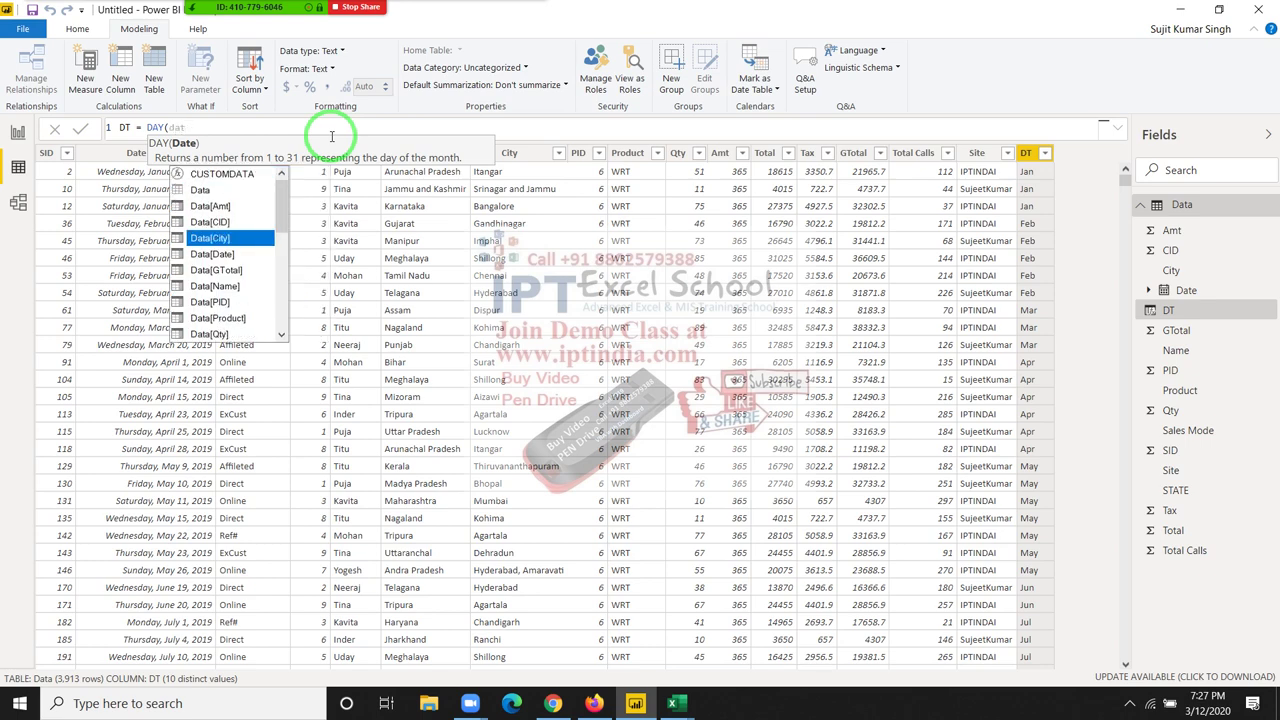
key(Down)
key(Tab)
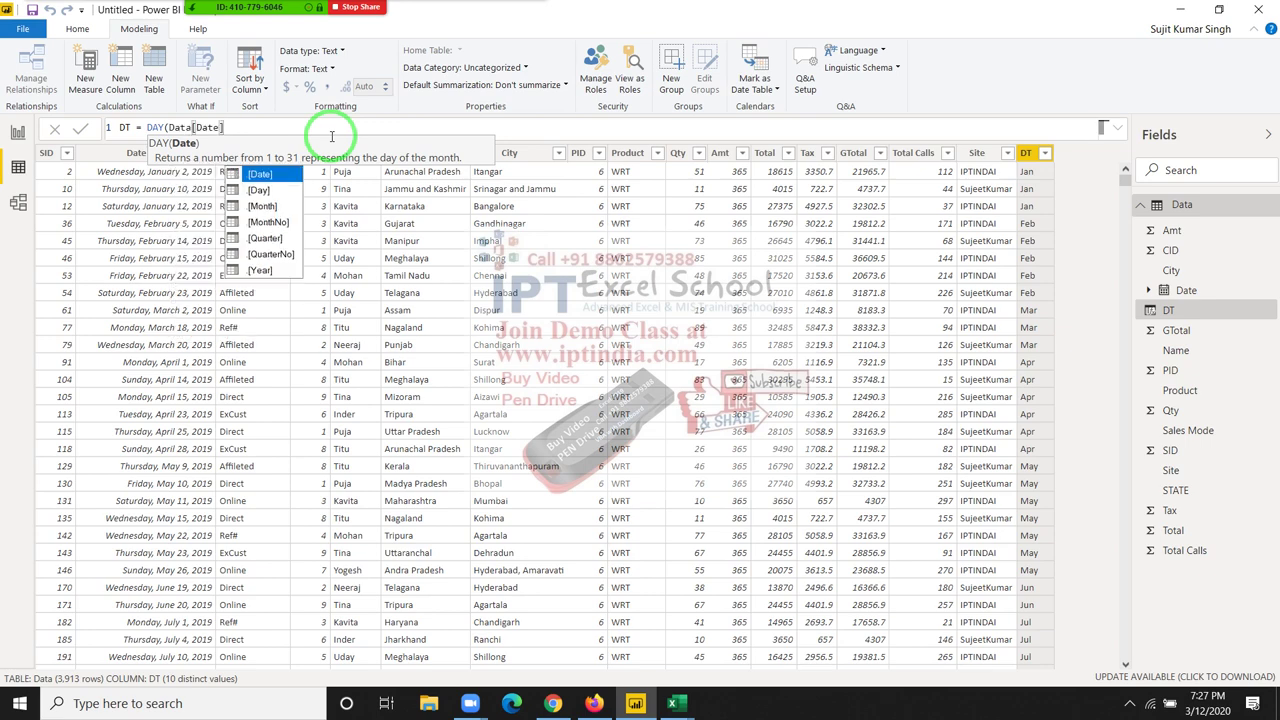
text())
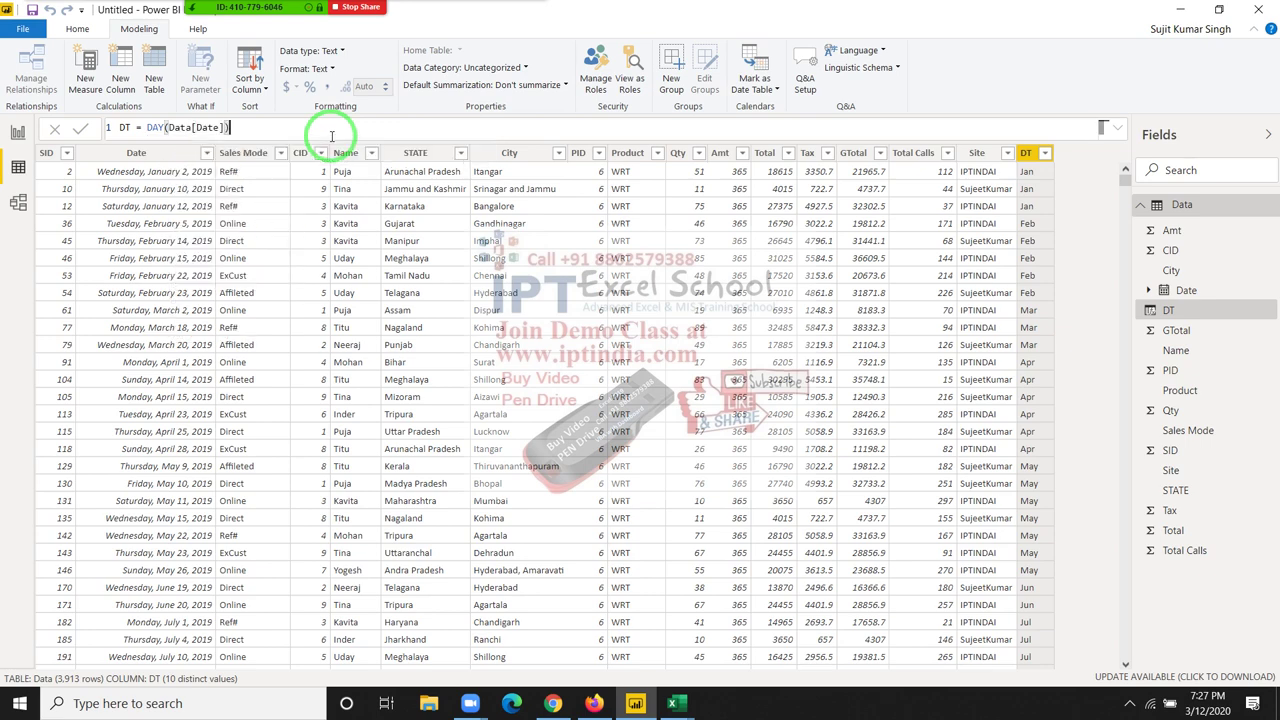
key(Return)
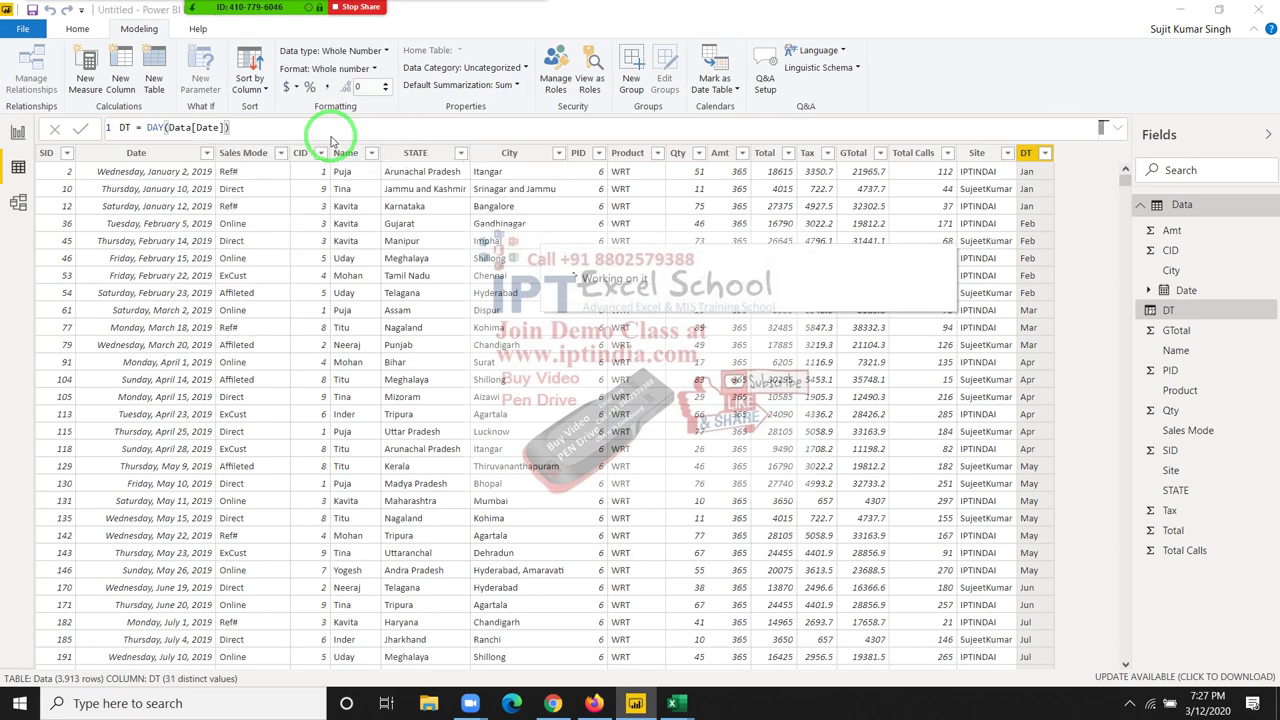
Step: Rewrite DT as Data[Date].[Day], showing day-of-month numbers like 2, 10, 12
click(331, 136)
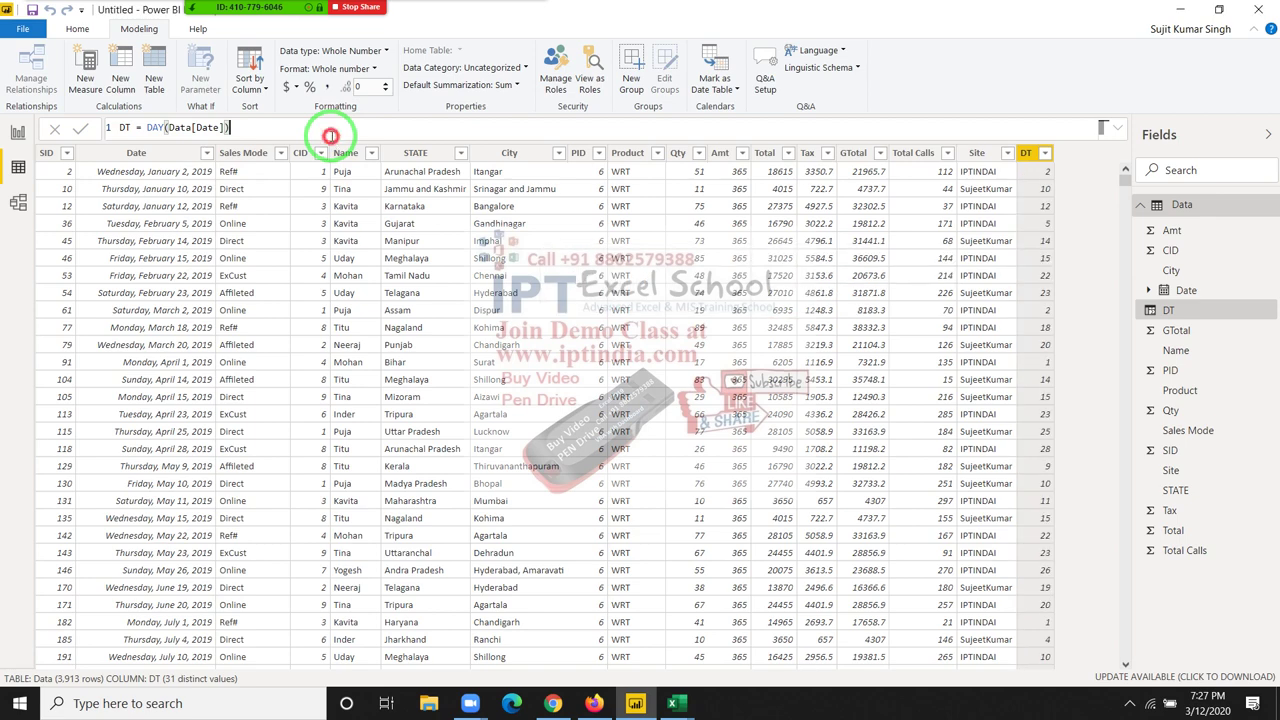
key(BackSpace)
key(BackSpace)
key(BackSpace)
key(BackSpace)
key(BackSpace)
key(BackSpace)
key(BackSpace)
key(BackSpace)
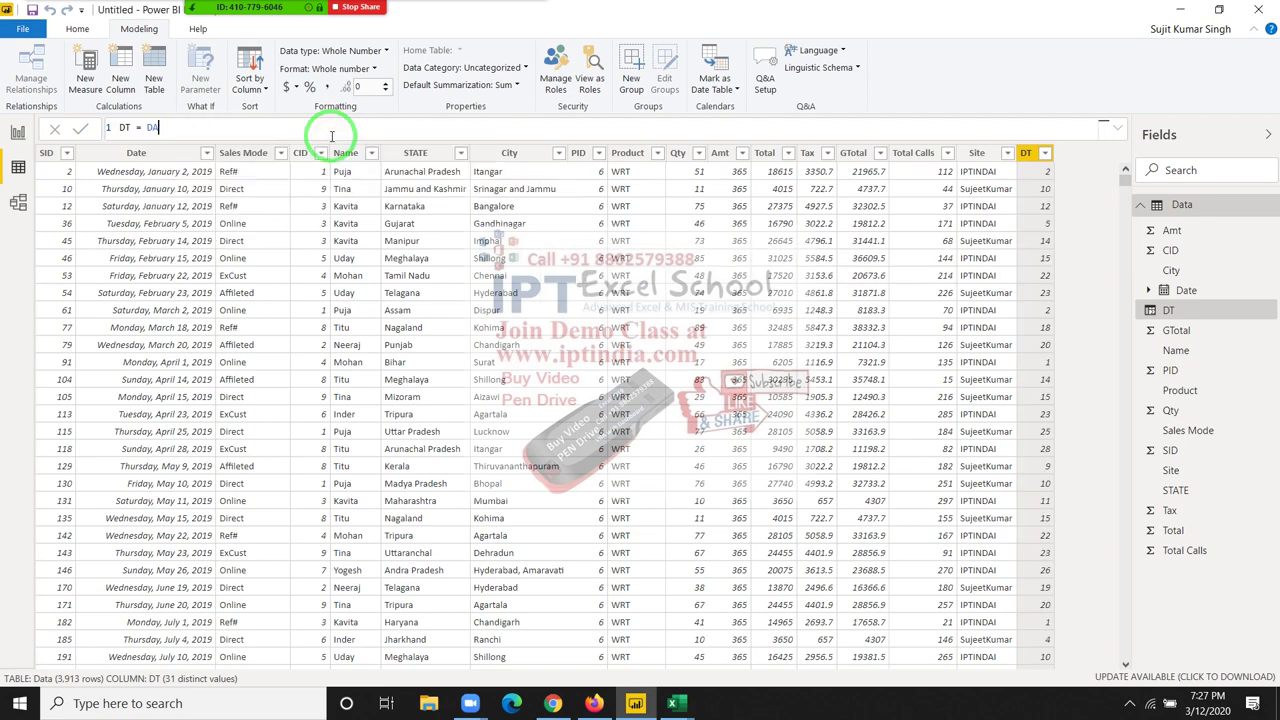
key(BackSpace)
key(BackSpace)
text(date)
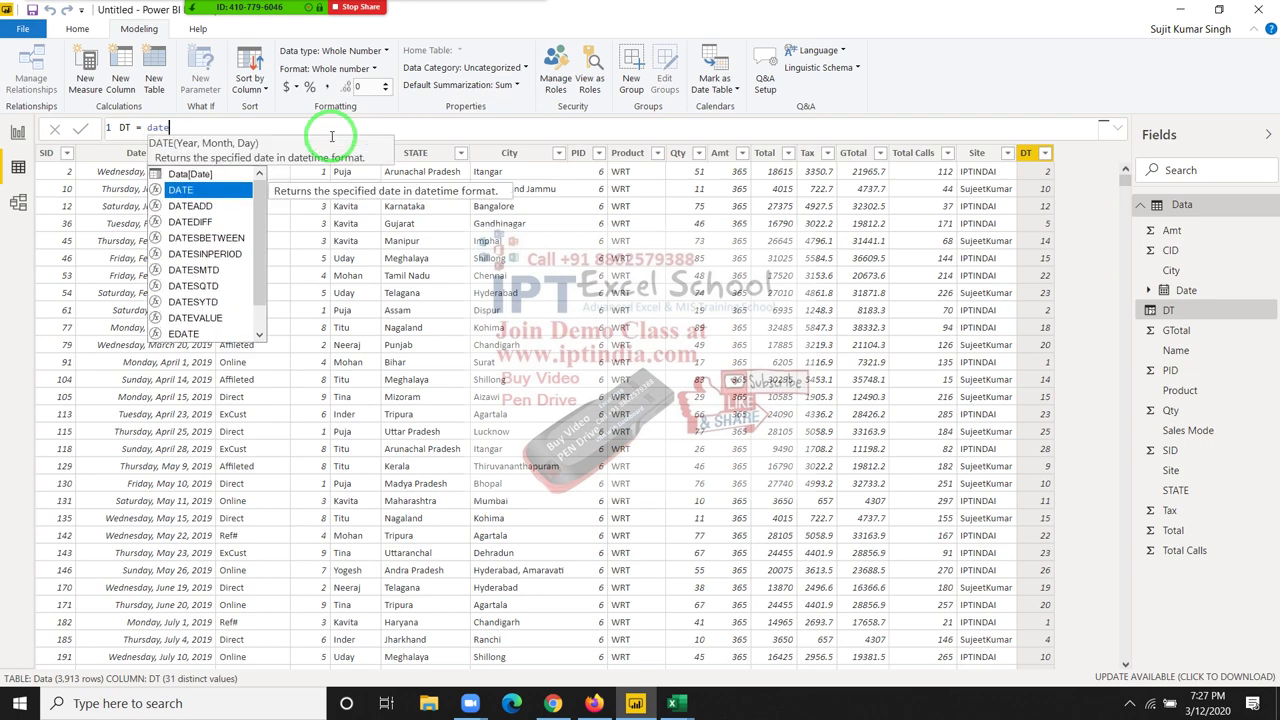
key(Up)
key(Tab)
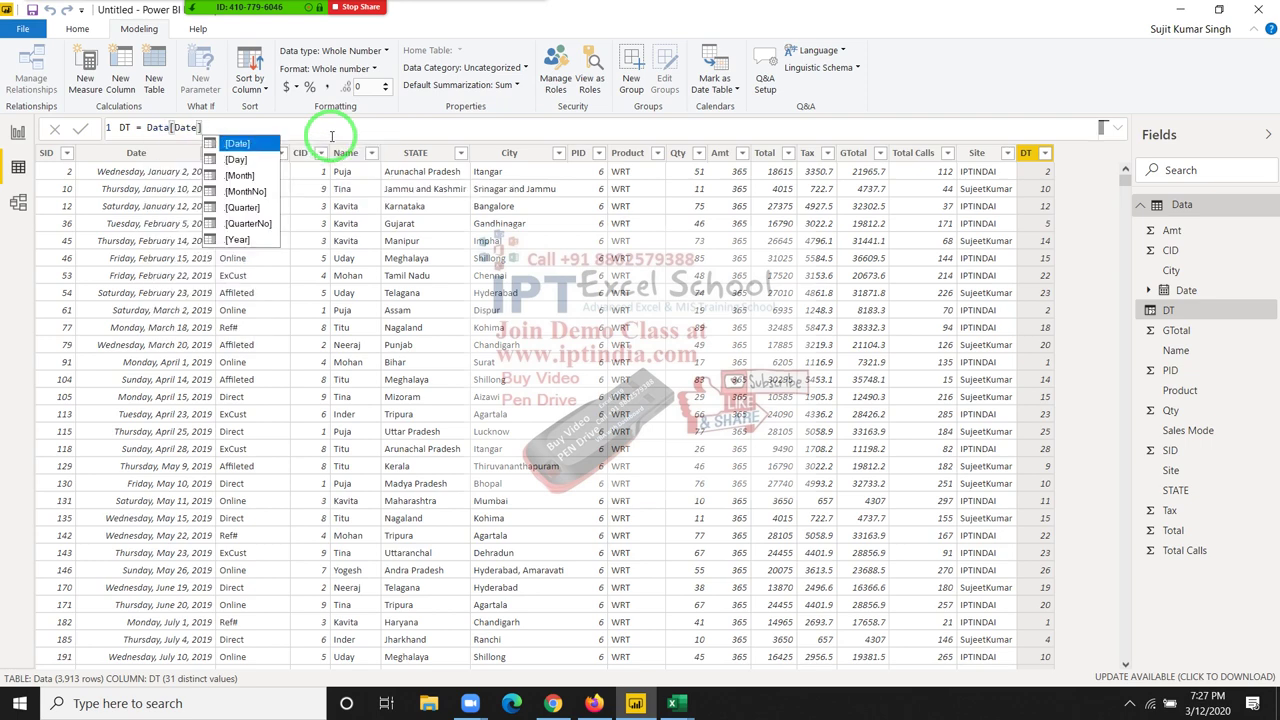
key(Escape)
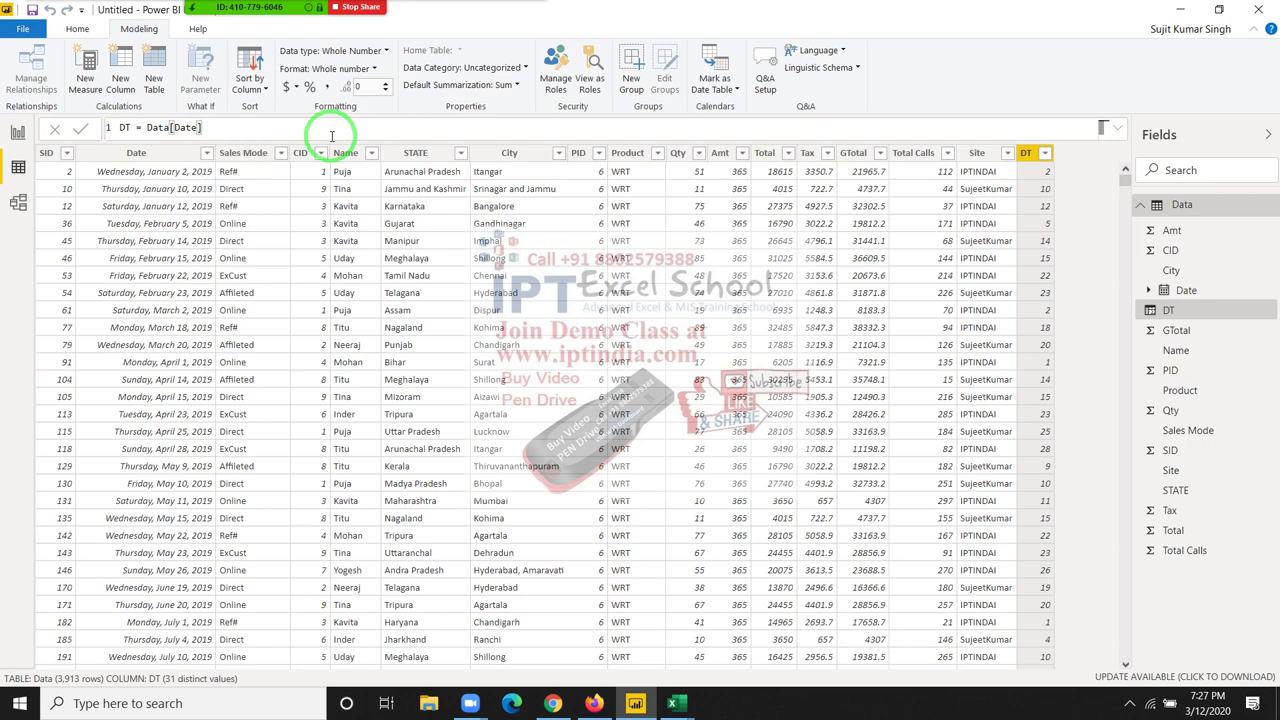
text(.)
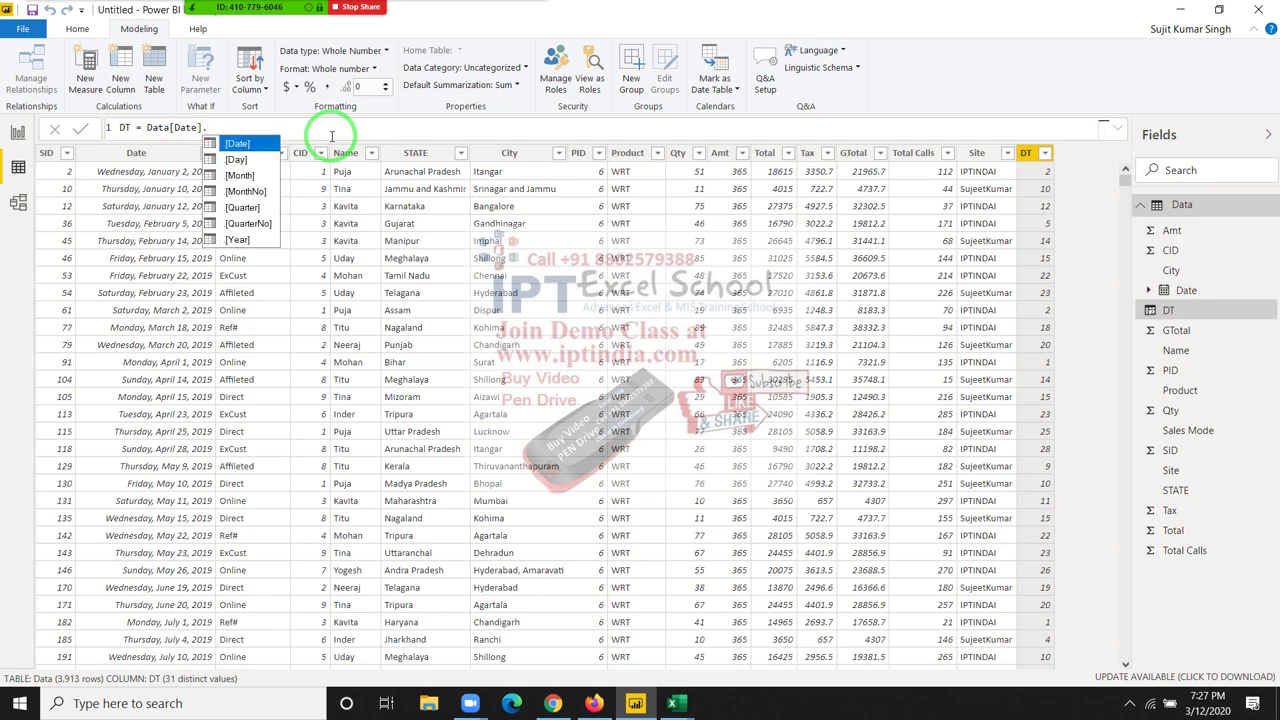
key(Down)
key(Tab)
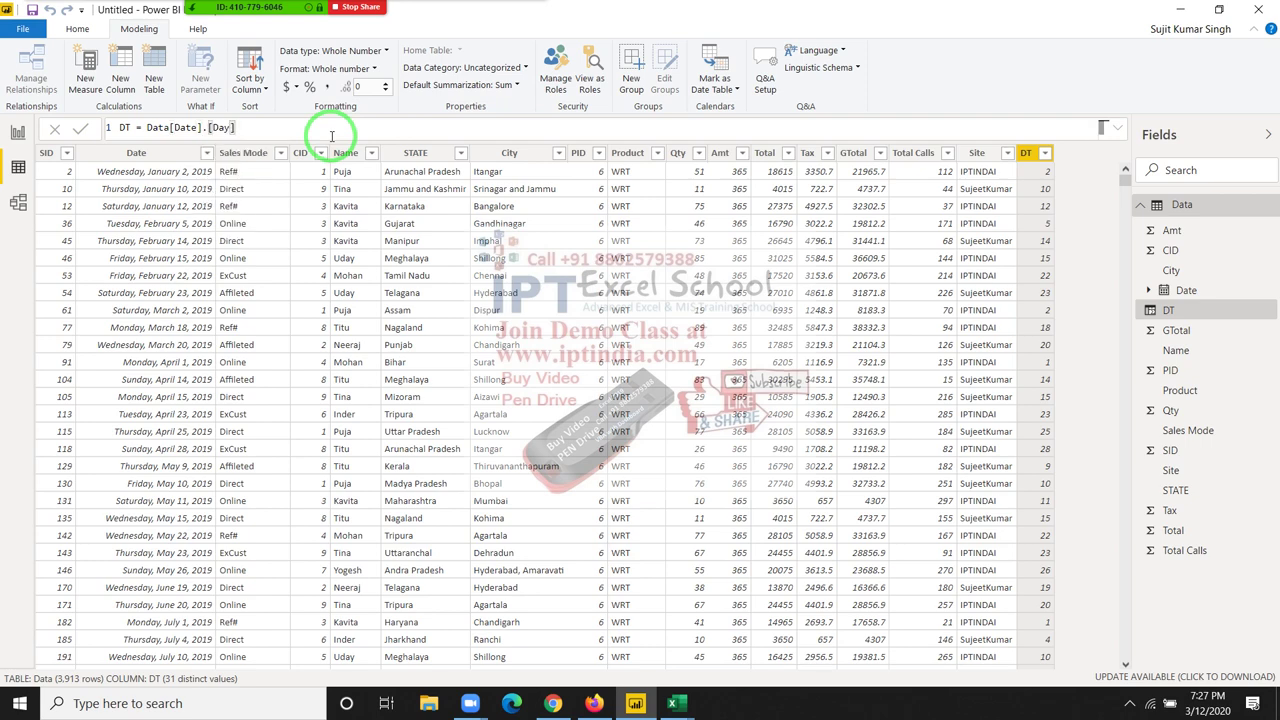
Step: Open and close Zoom's Participants window, then return to the formula before Data
click(215, 14)
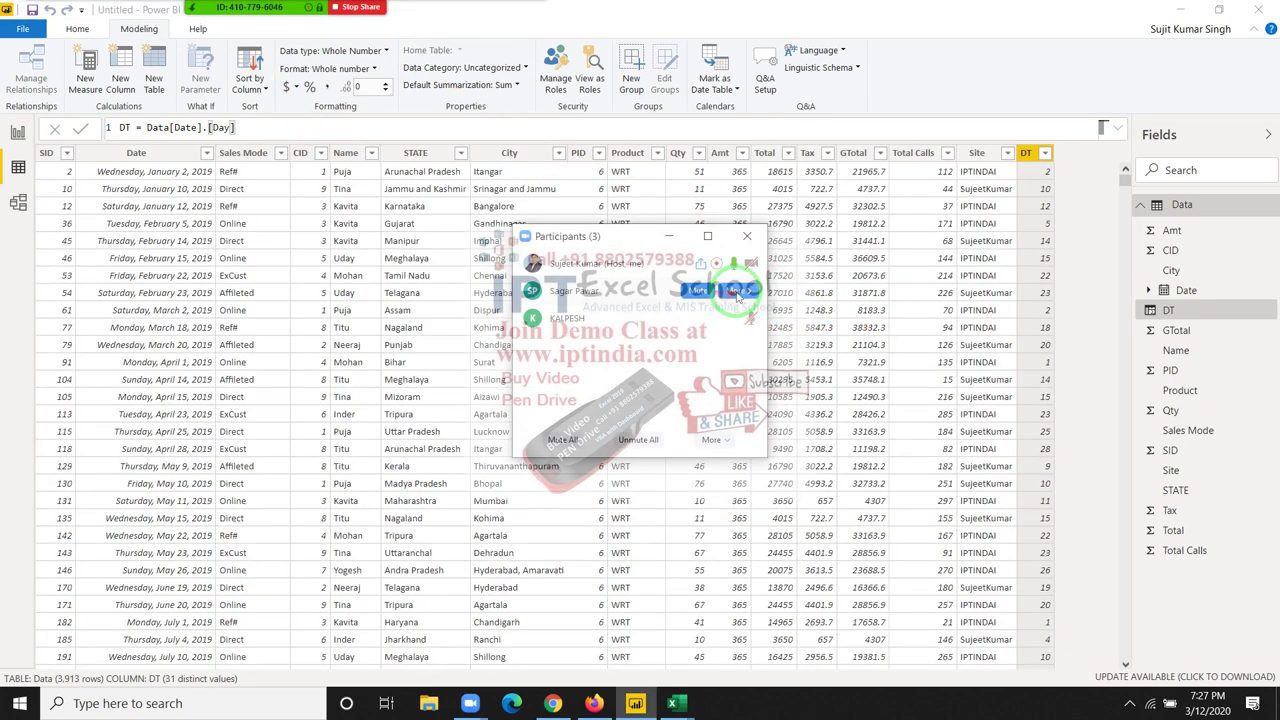
mouse_move(600, 291)
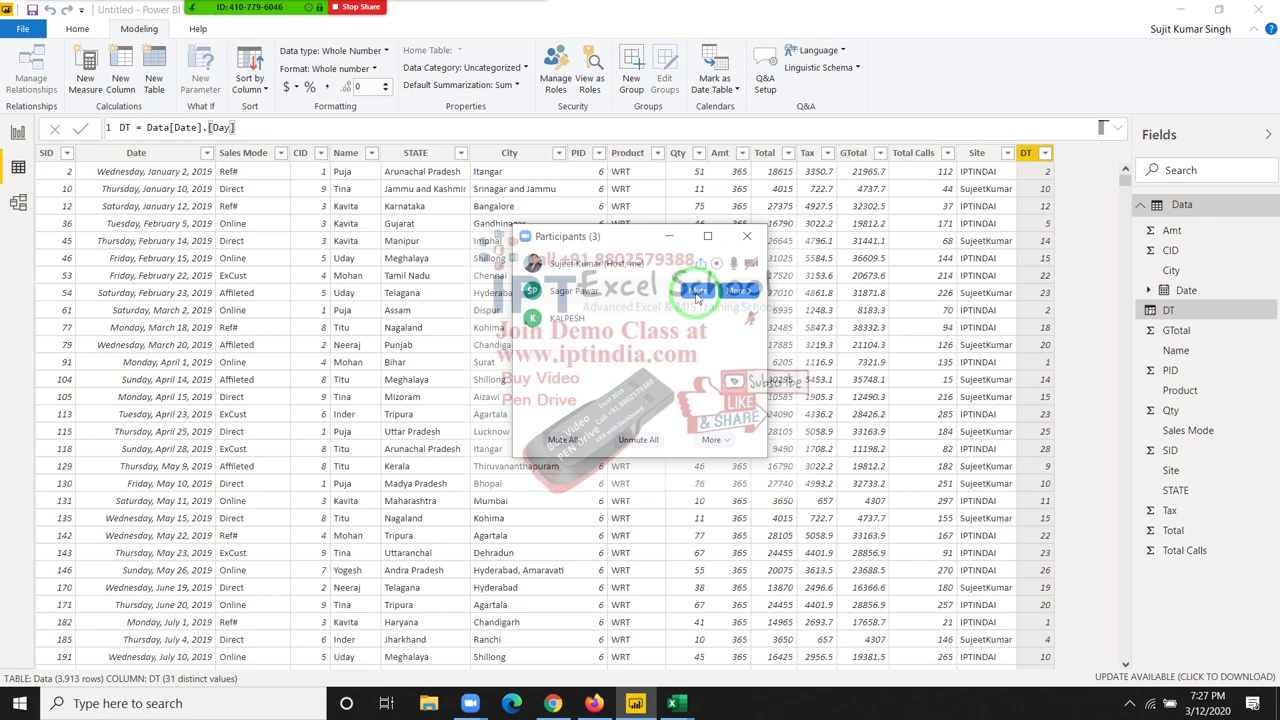
click(685, 319)
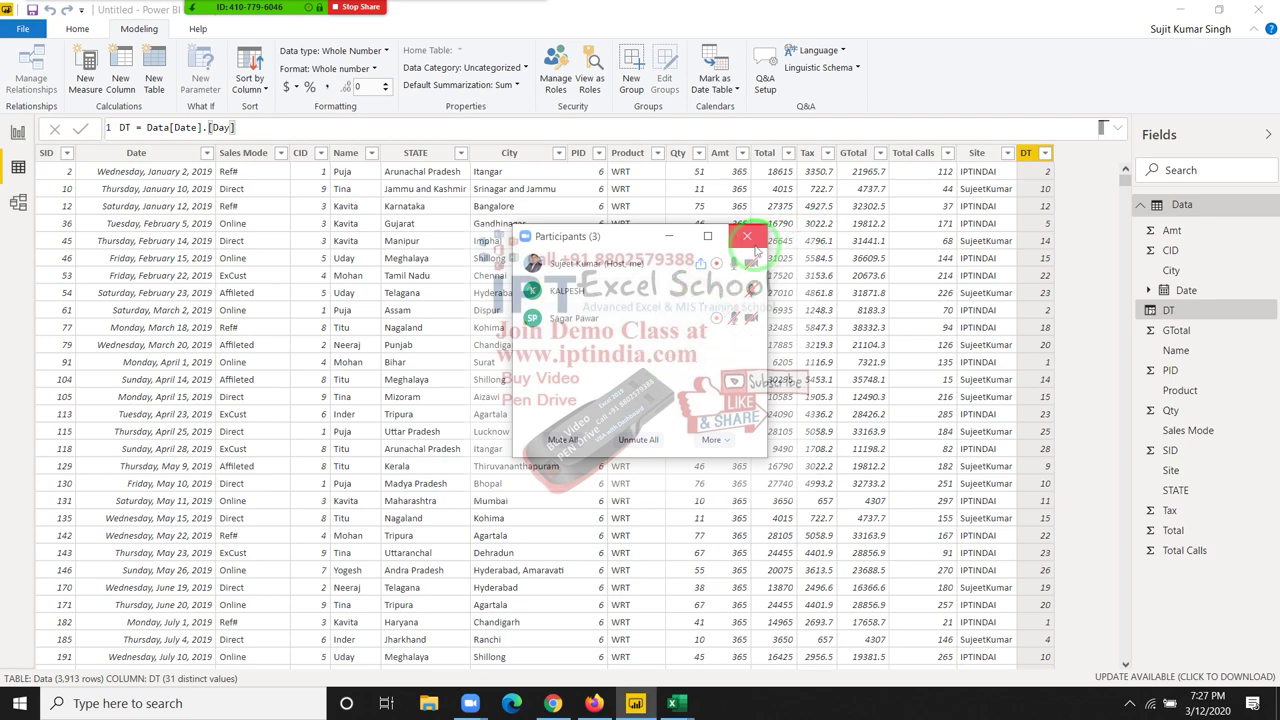
click(752, 242)
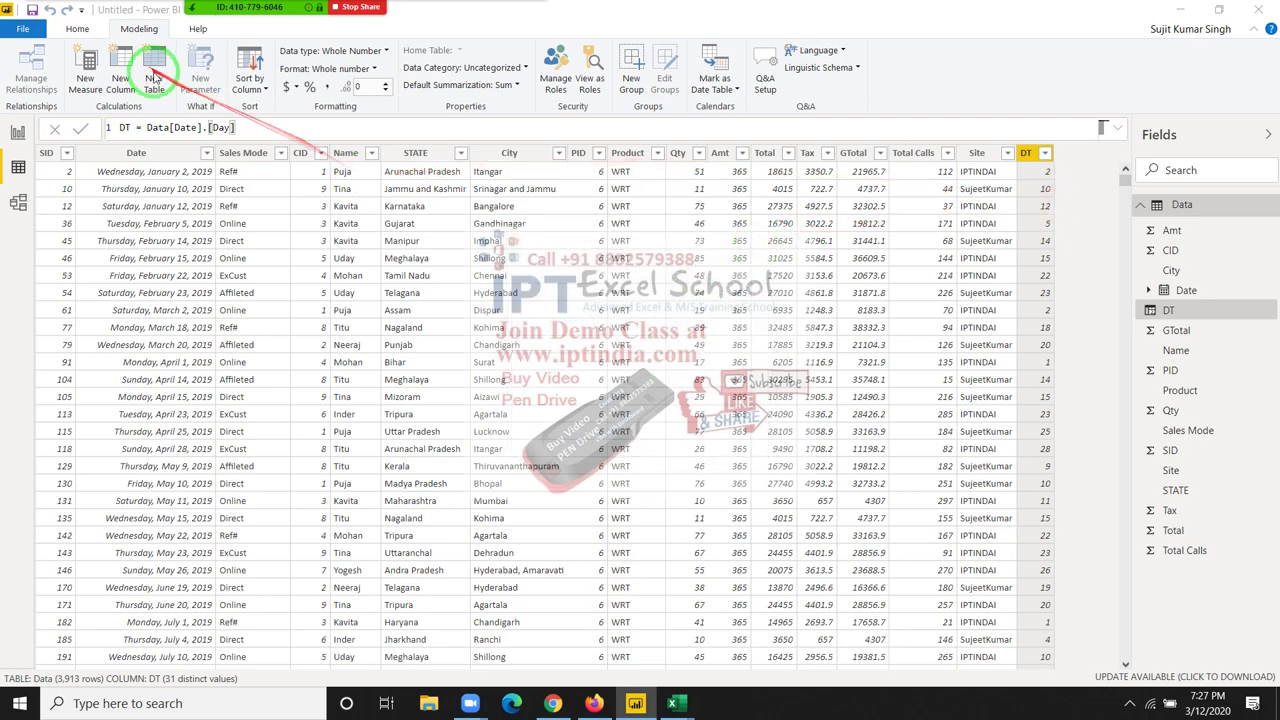
click(148, 127)
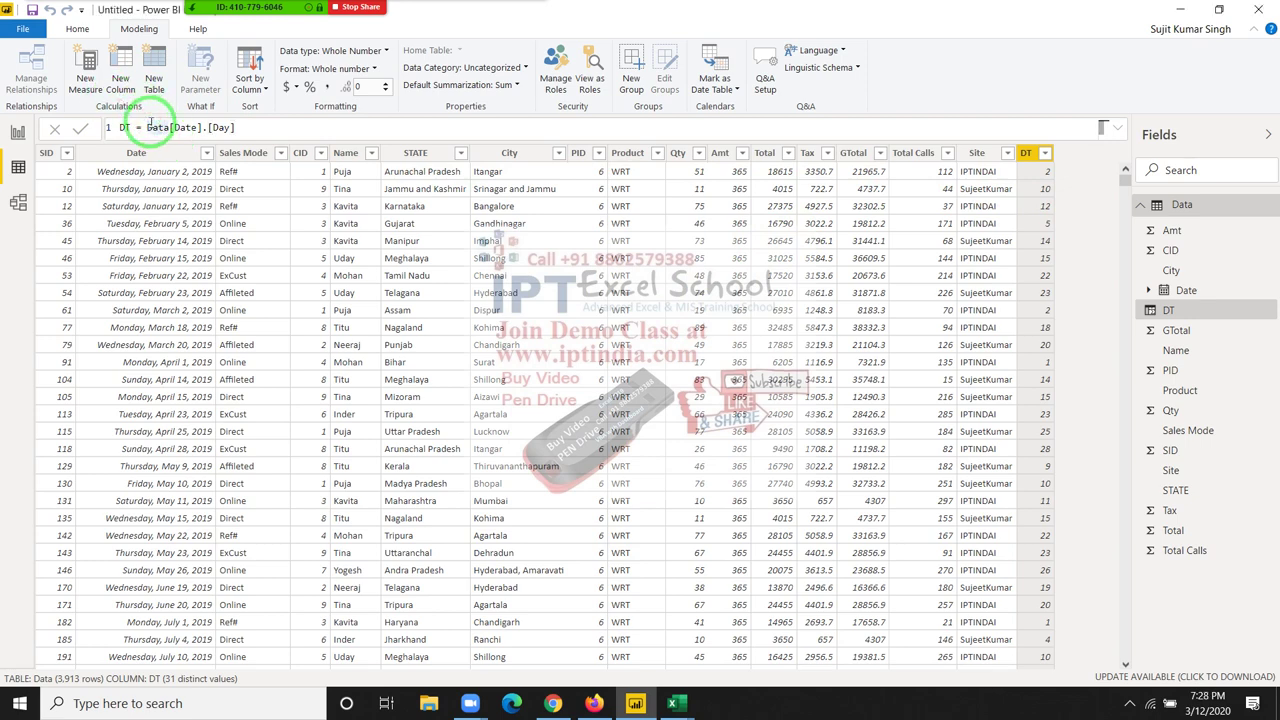
Step: Set DT to FORMAT(Data[Date],"DDD") to show weekdays like Wed, Thu, Sat
key(Delete)
key(Delete)
key(Delete)
key(Delete)
key(Delete)
key(Delete)
key(Delete)
key(Delete)
key(Delete)
text(for)
key(Tab)
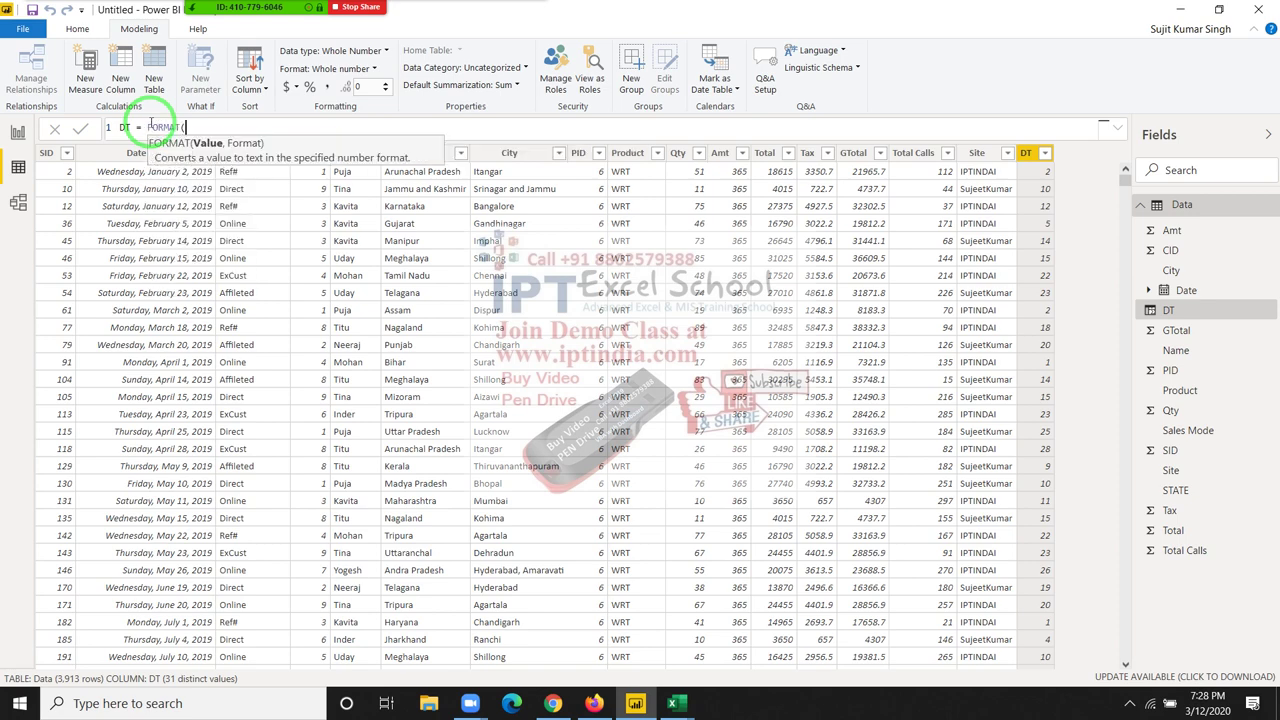
text(dat)
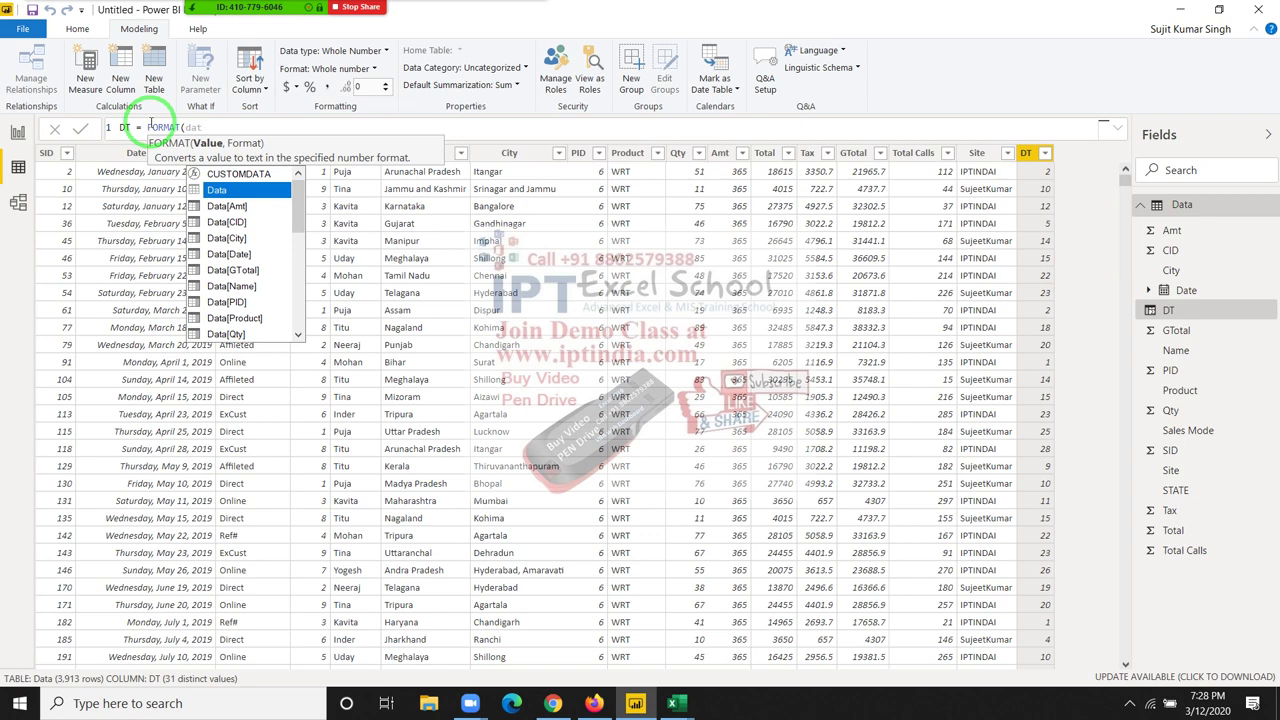
key(Down)
key(Down)
key(Down)
key(Down)
key(Tab)
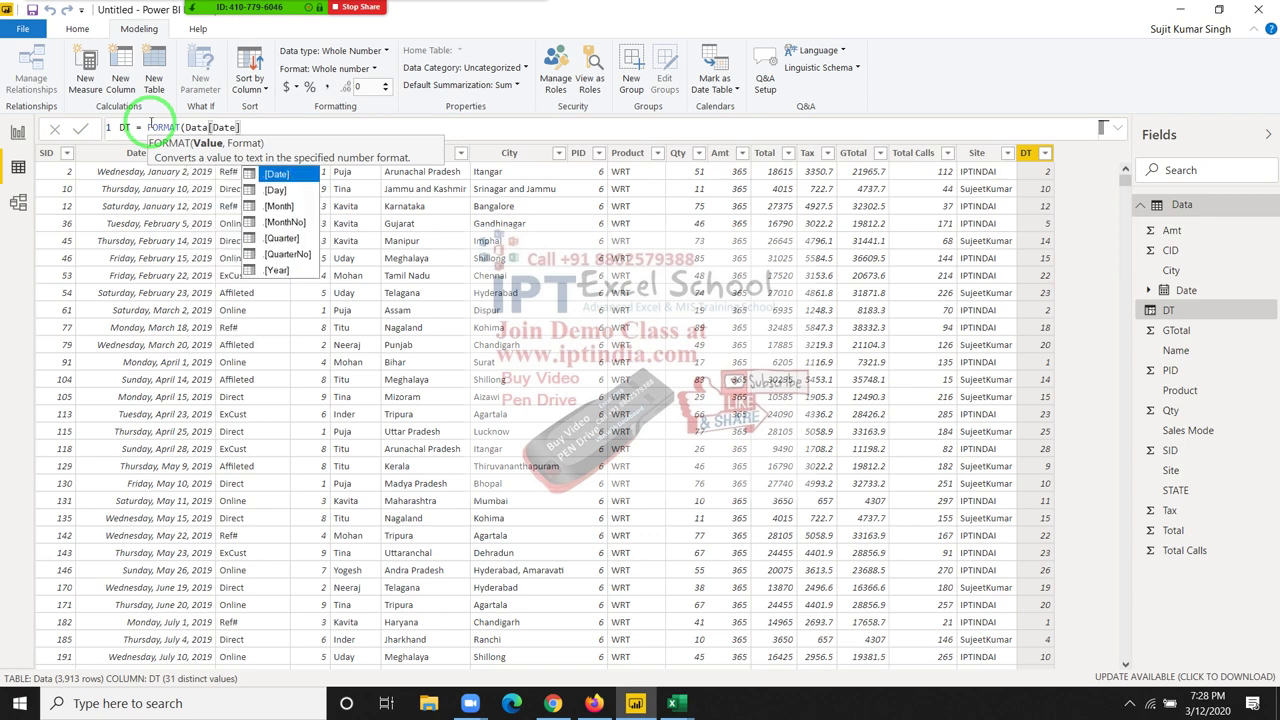
text(,")
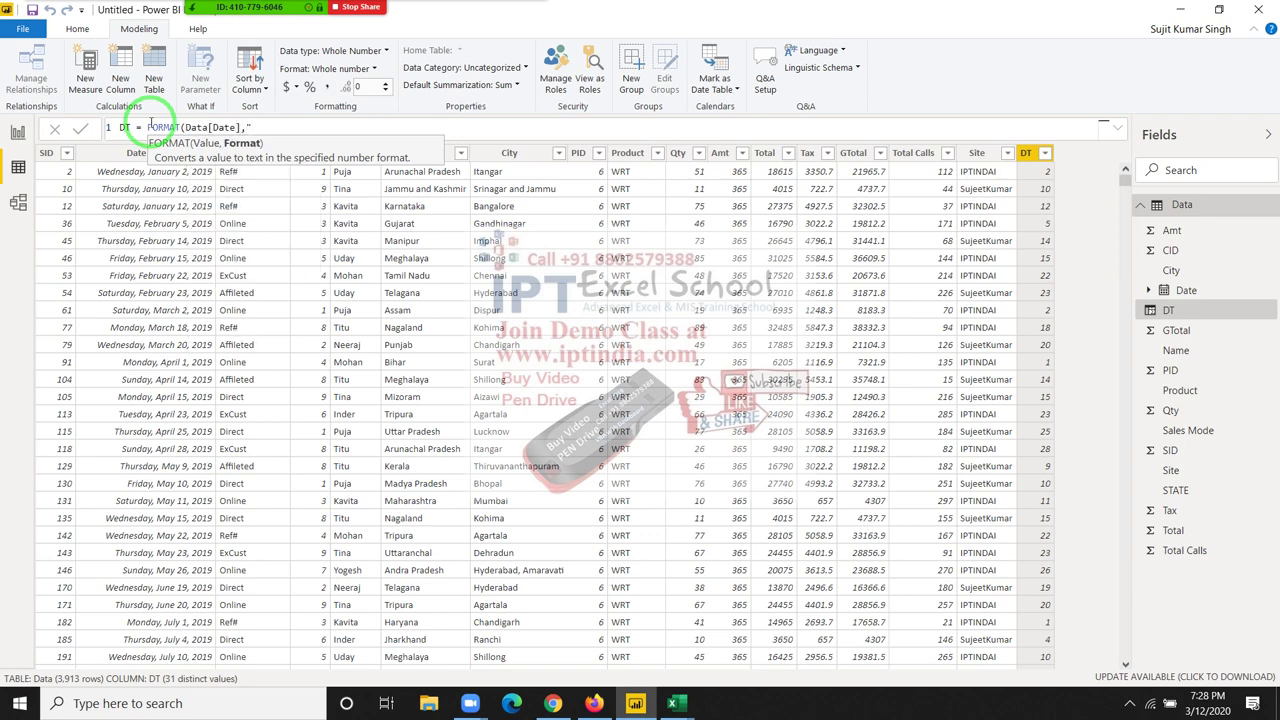
text(DDD)
text("))
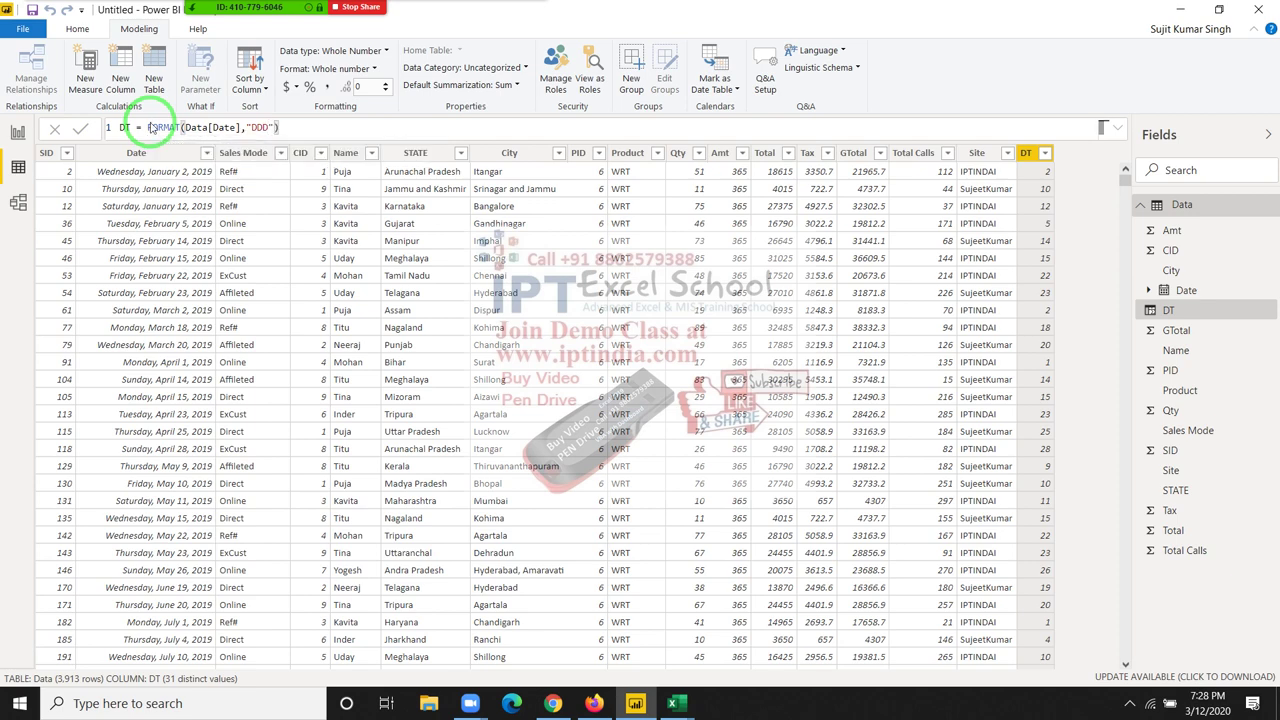
key(Return)
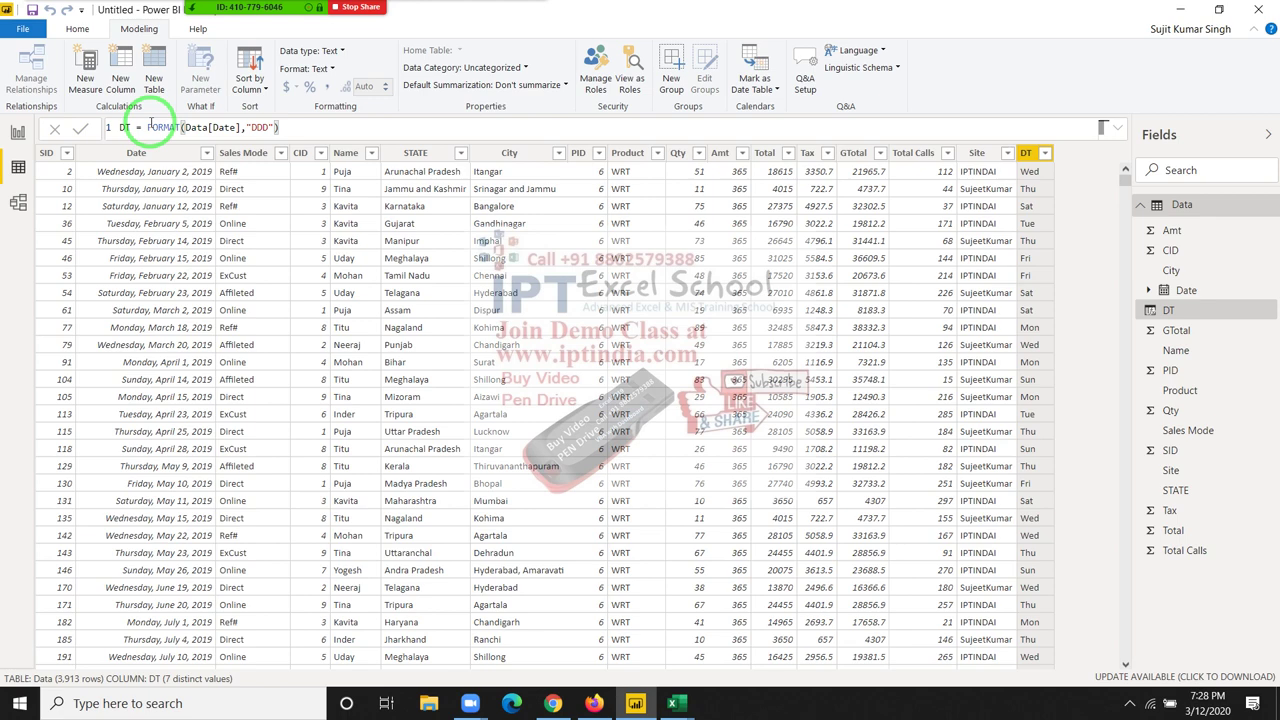
Step: Select the FORMAT expression after DT = and delete it
click(150, 128)
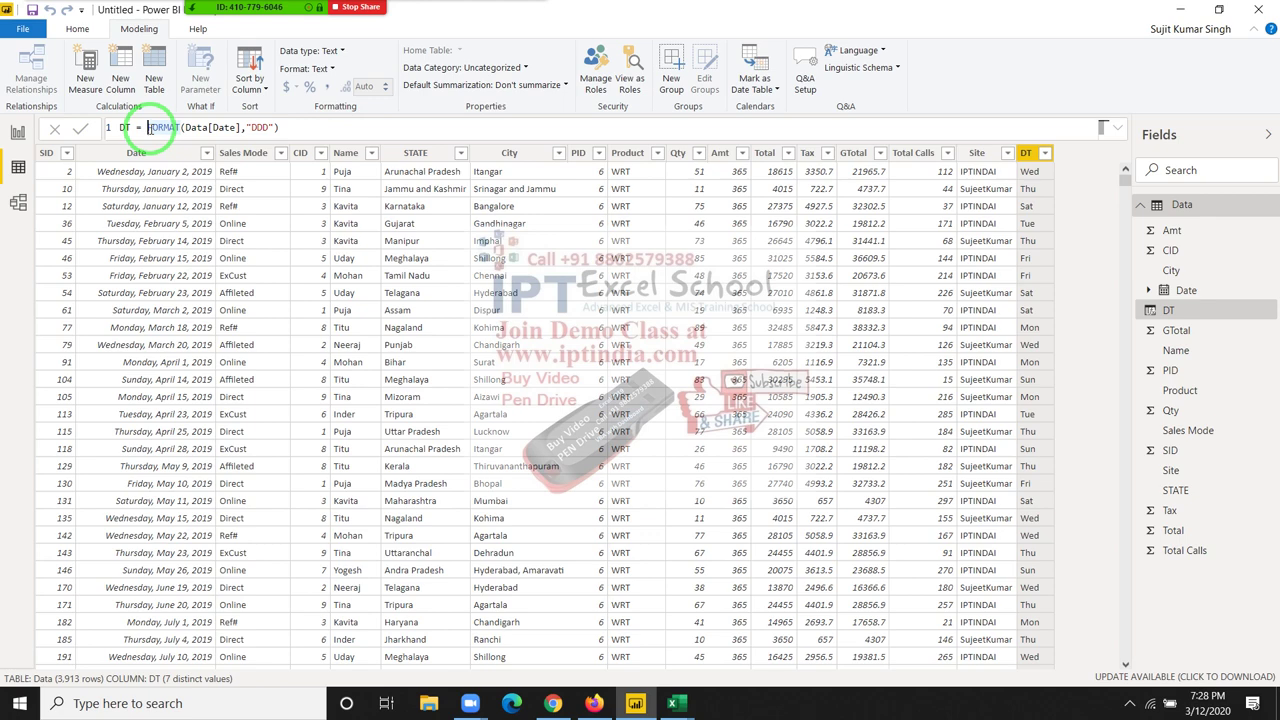
double_click(157, 128)
key(ctrl+a)
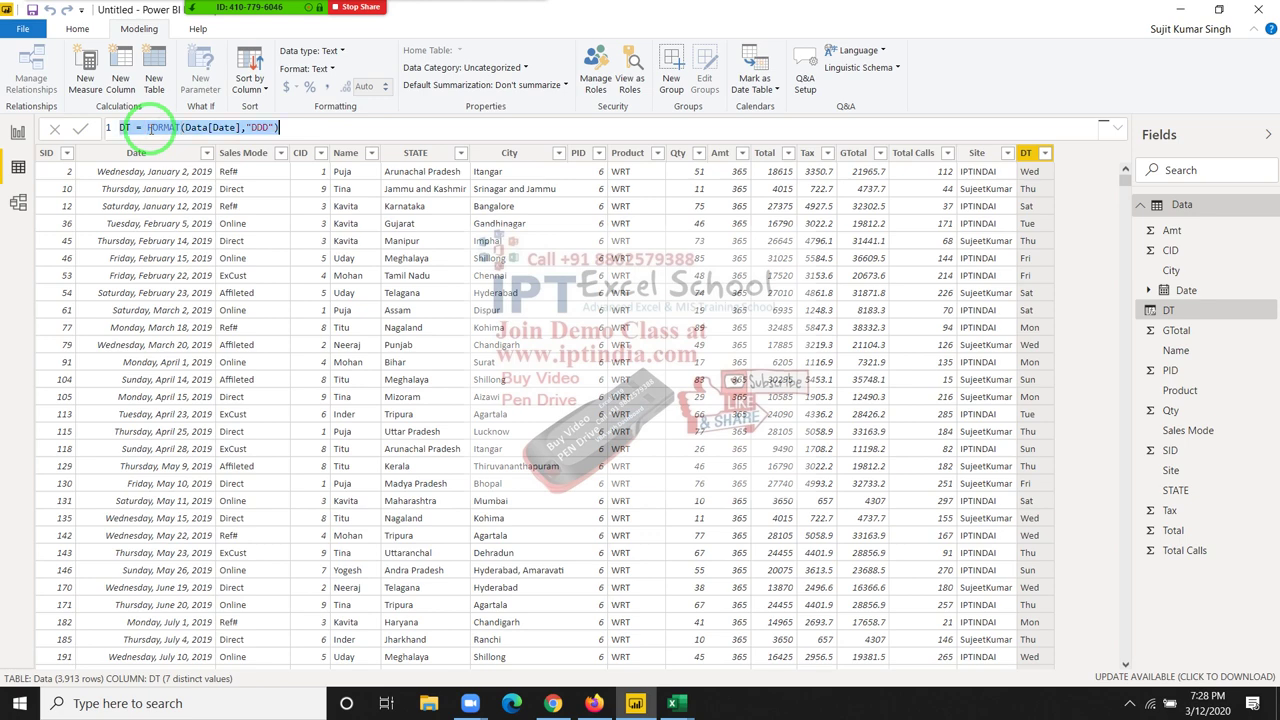
key(Left)
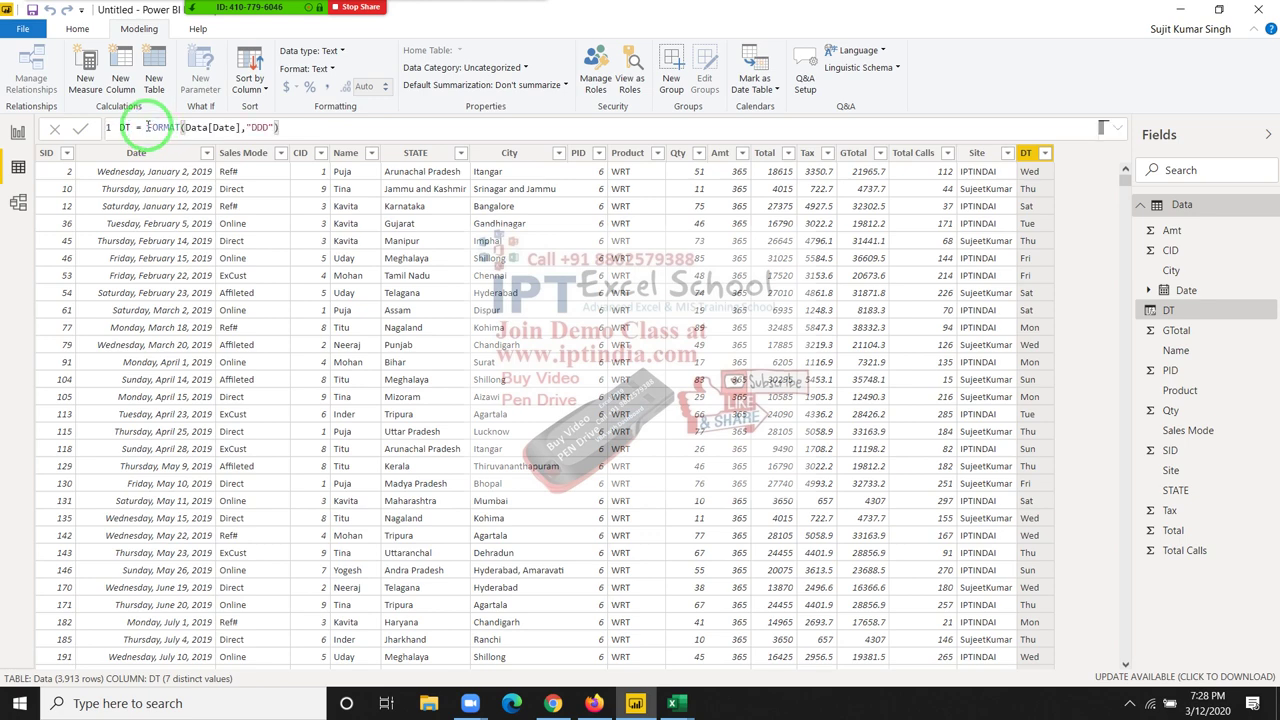
drag(148, 128, 295, 126)
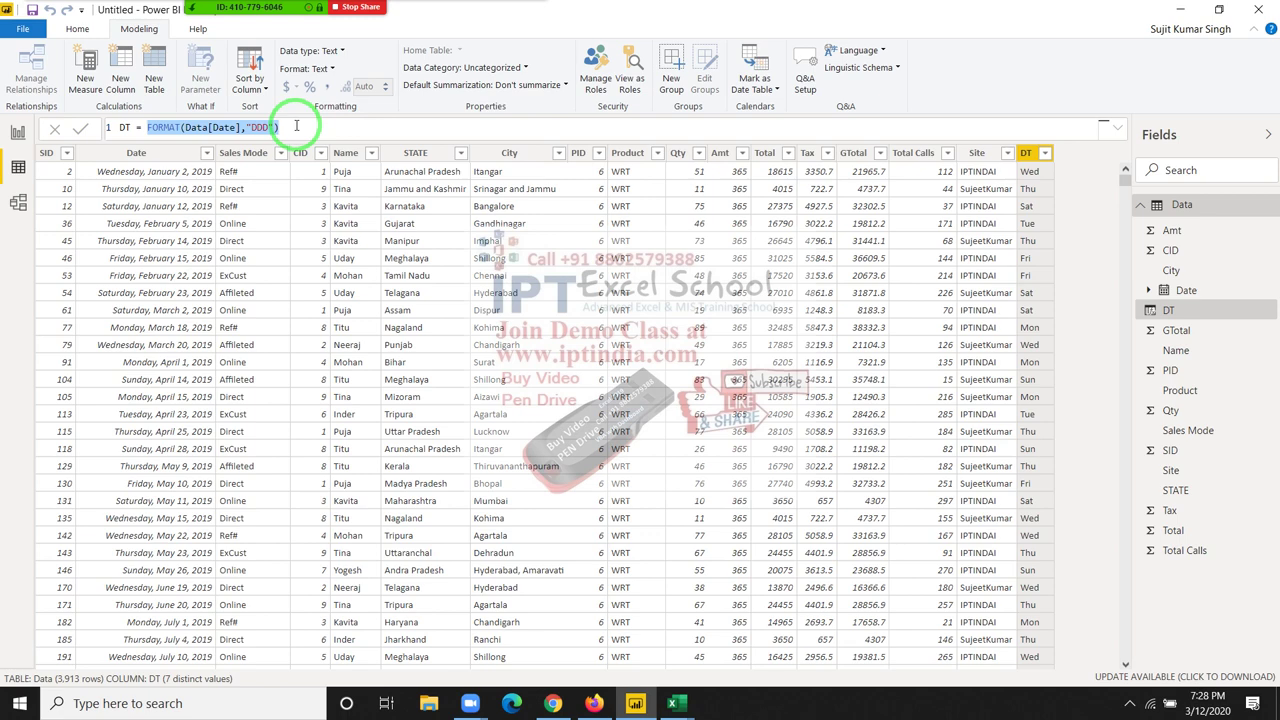
key(BackSpace)
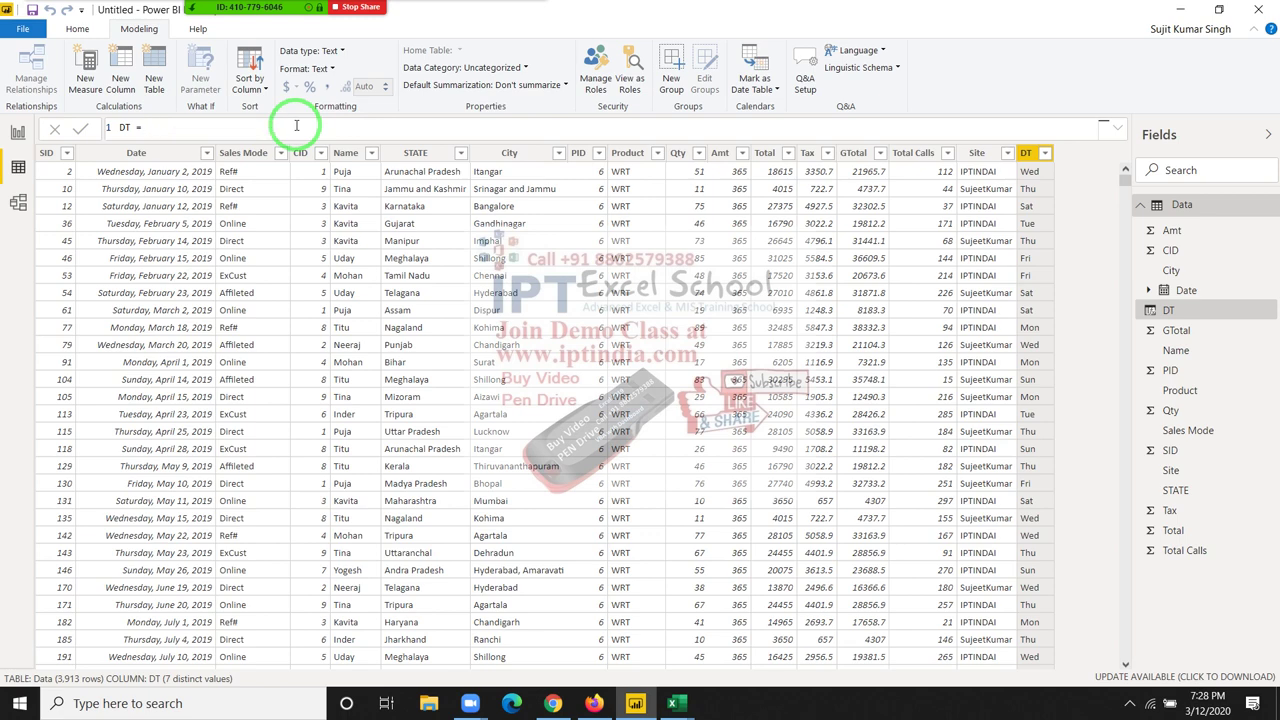
Step: Try a YEAR(Data[Date]) formula, then erase it
text(yr)
key(BackSpace)
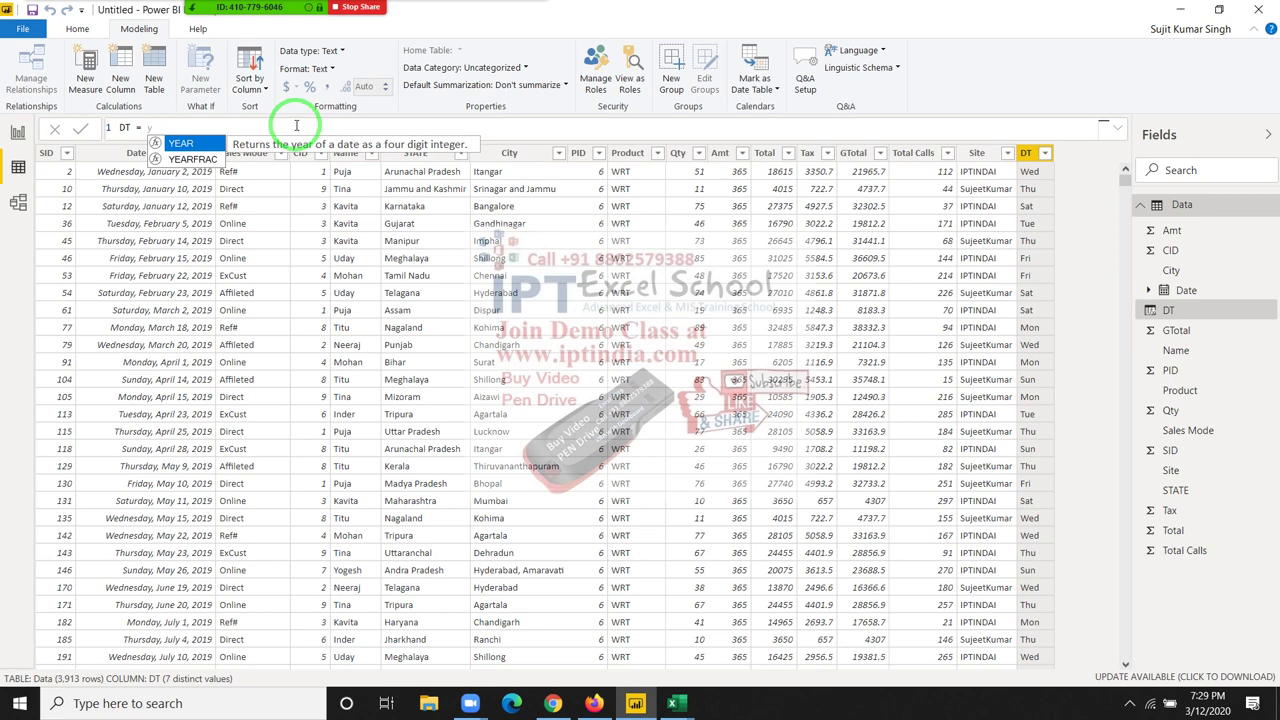
key(Tab)
text(d)
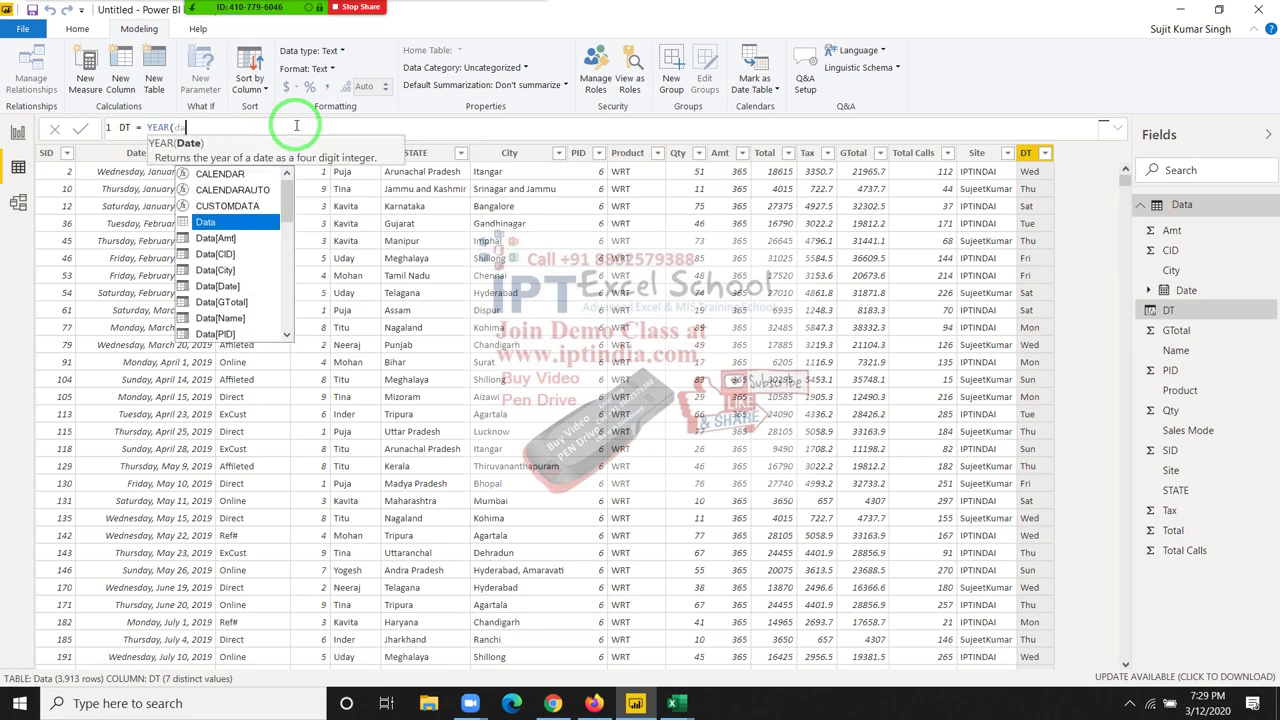
text(at)
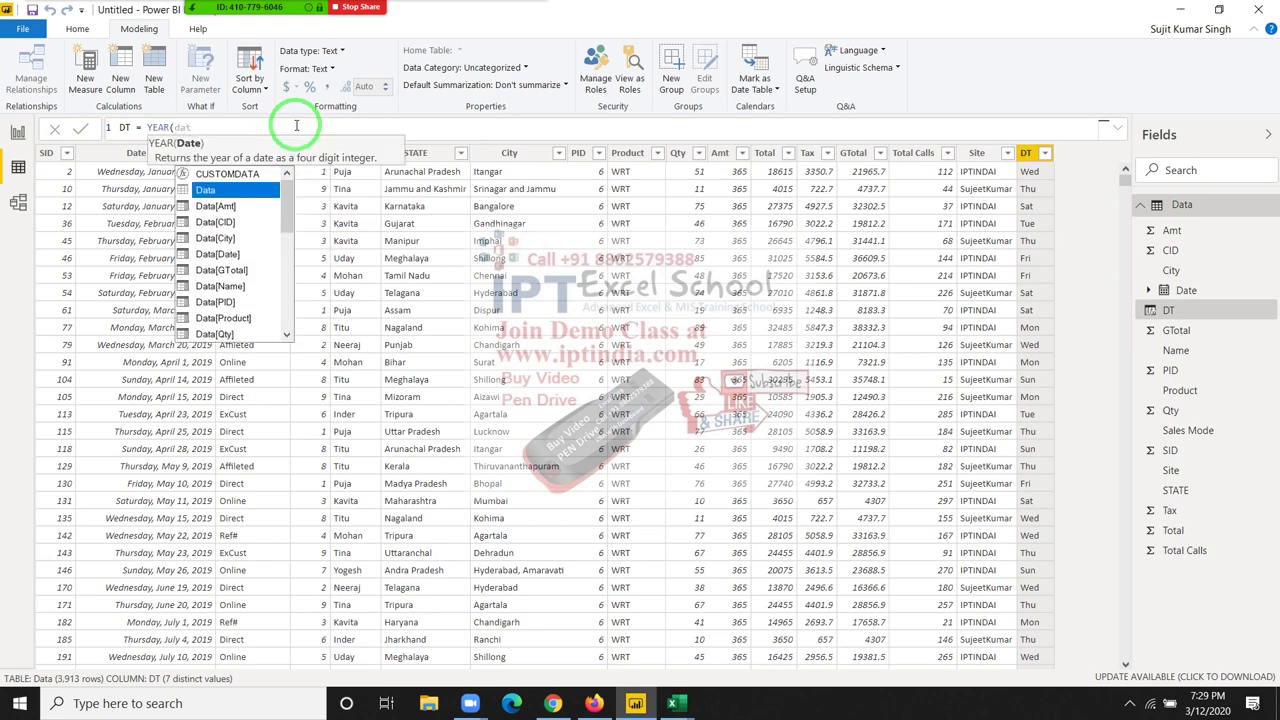
key(Down)
key(Down)
key(Down)
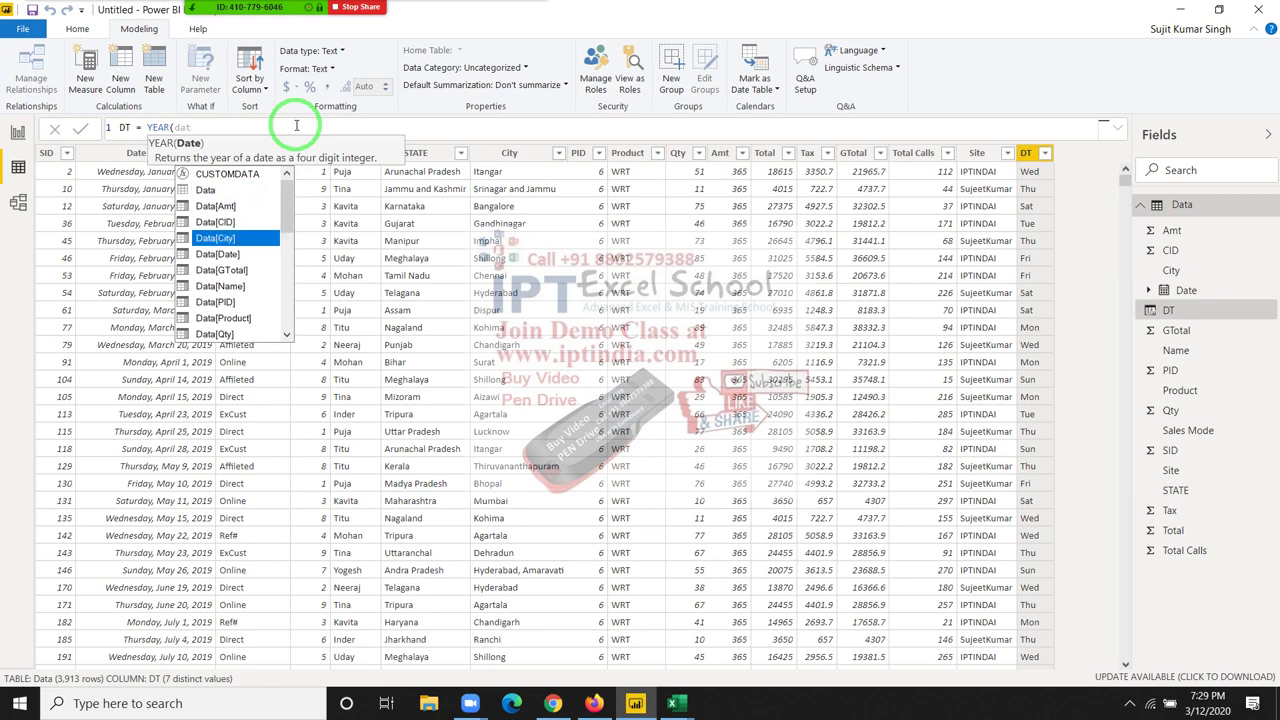
key(Down)
key(Tab)
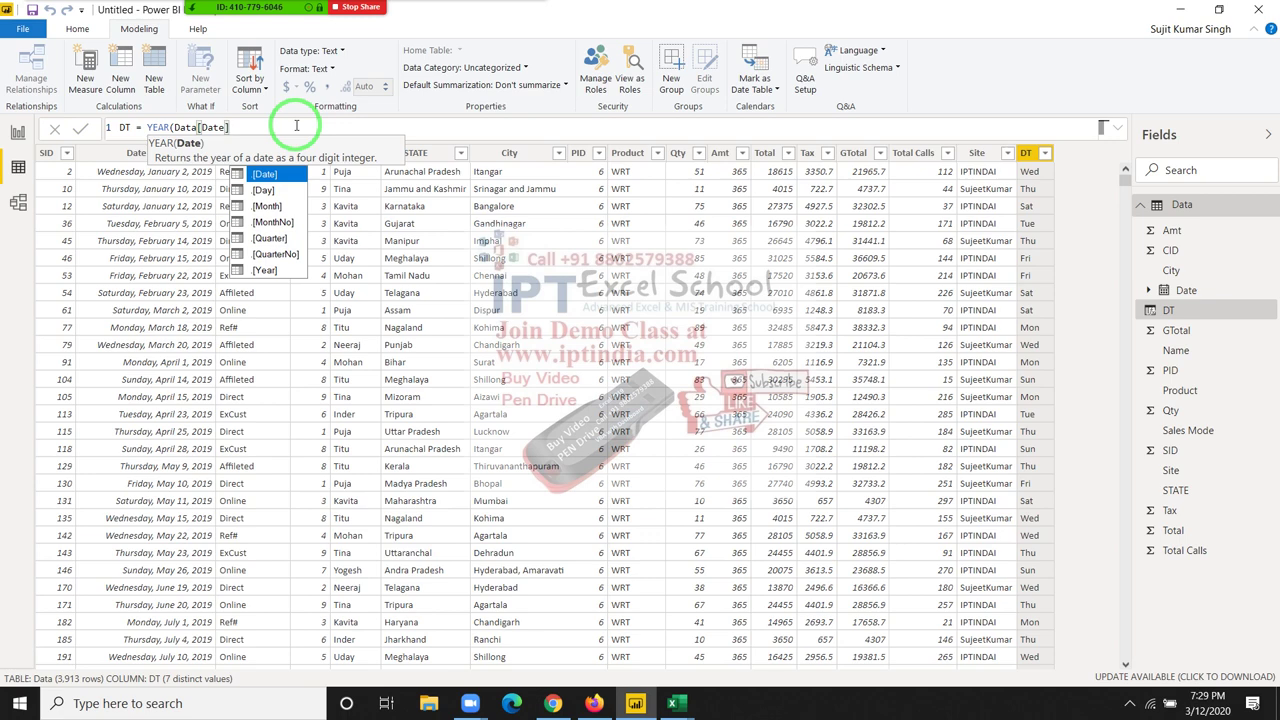
key(BackSpace)
key(BackSpace)
key(BackSpace)
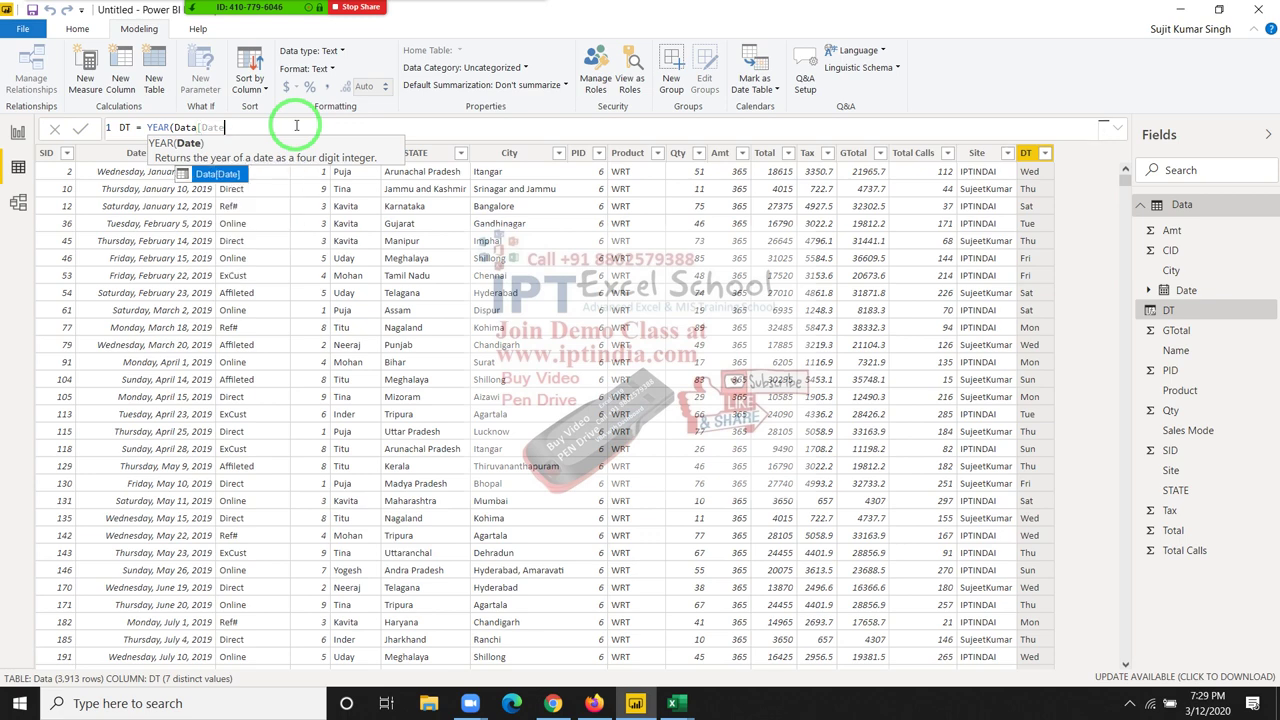
key(BackSpace)
key(BackSpace)
key(BackSpace)
key(BackSpace)
key(BackSpace)
key(BackSpace)
key(BackSpace)
key(BackSpace)
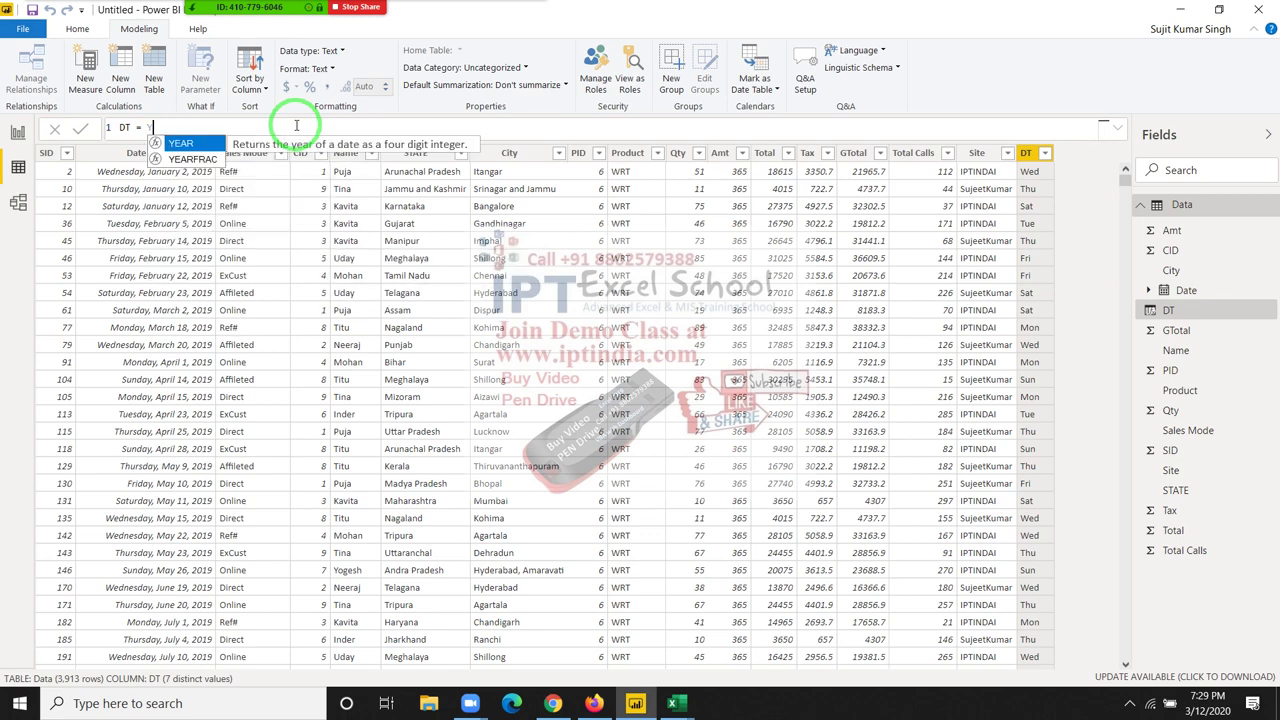
key(BackSpace)
Step: Restore FORMAT(Data[Date],"DDD") and select the whole expression
text(date)
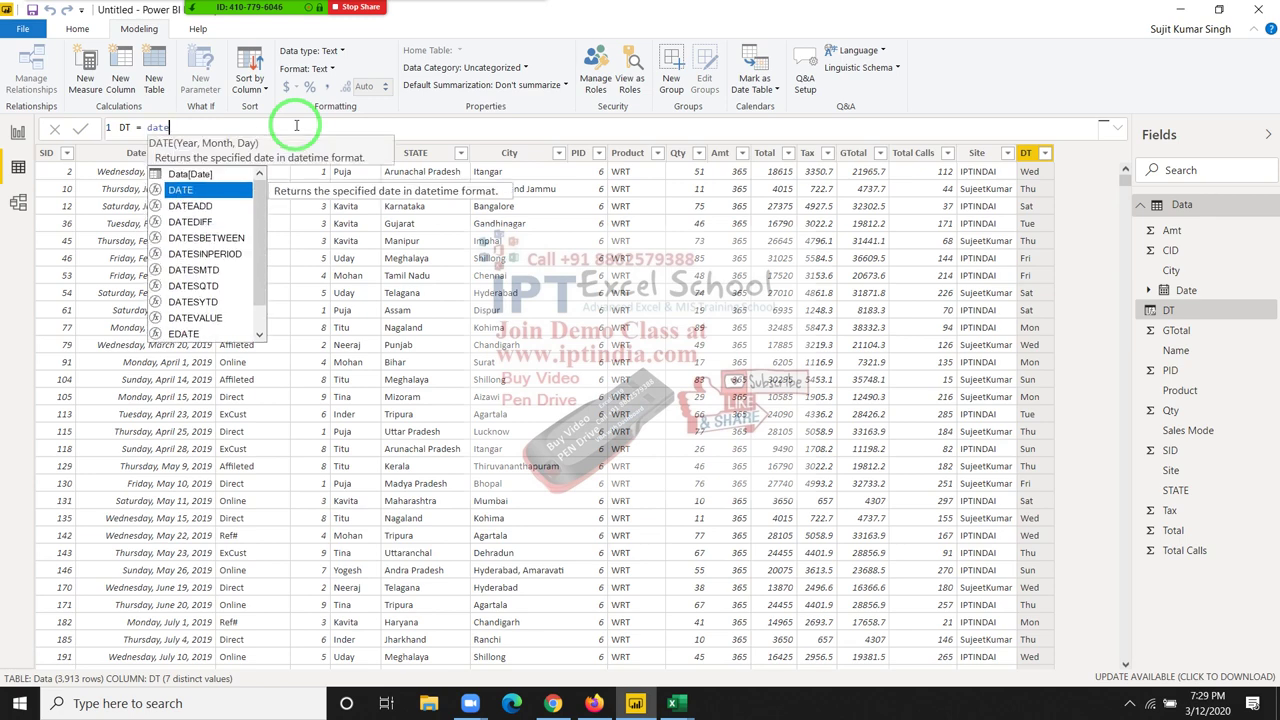
key(Escape)
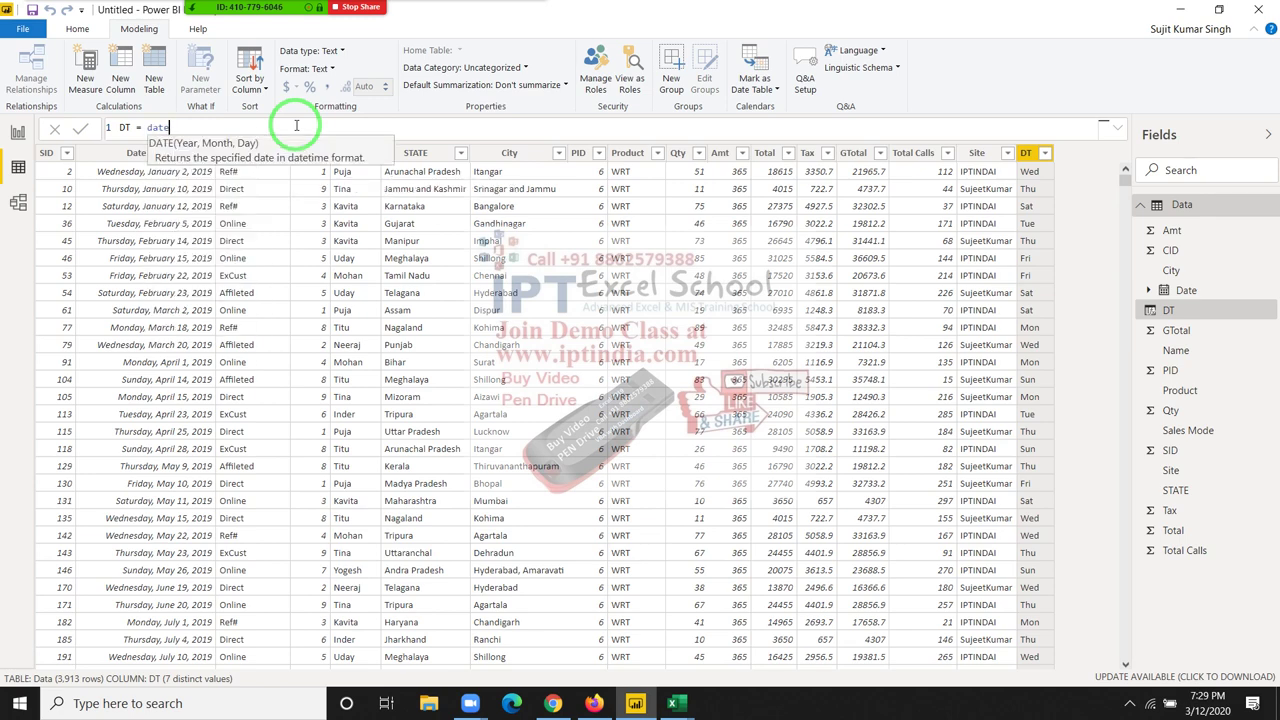
key(ctrl+a)
text(DT = FORMAT(Data[Date],"DDD"))
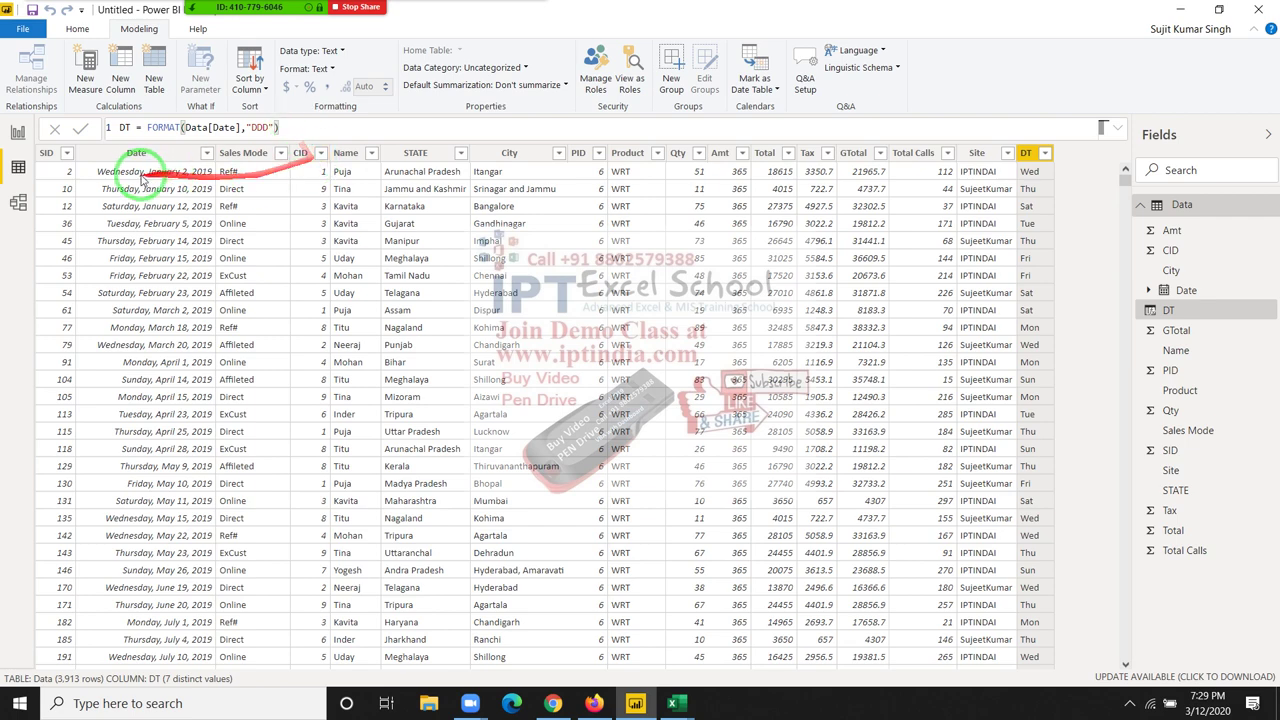
drag(150, 230, 157, 118)
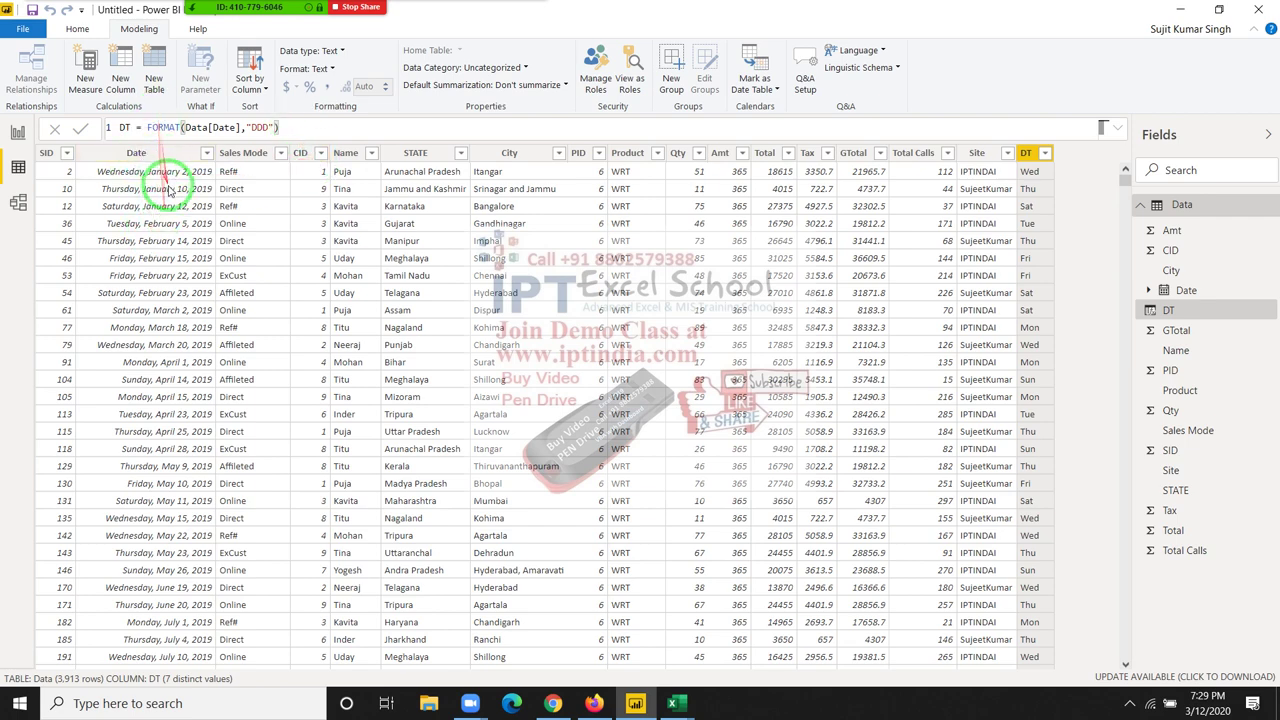
click(145, 127)
drag(145, 127, 352, 125)
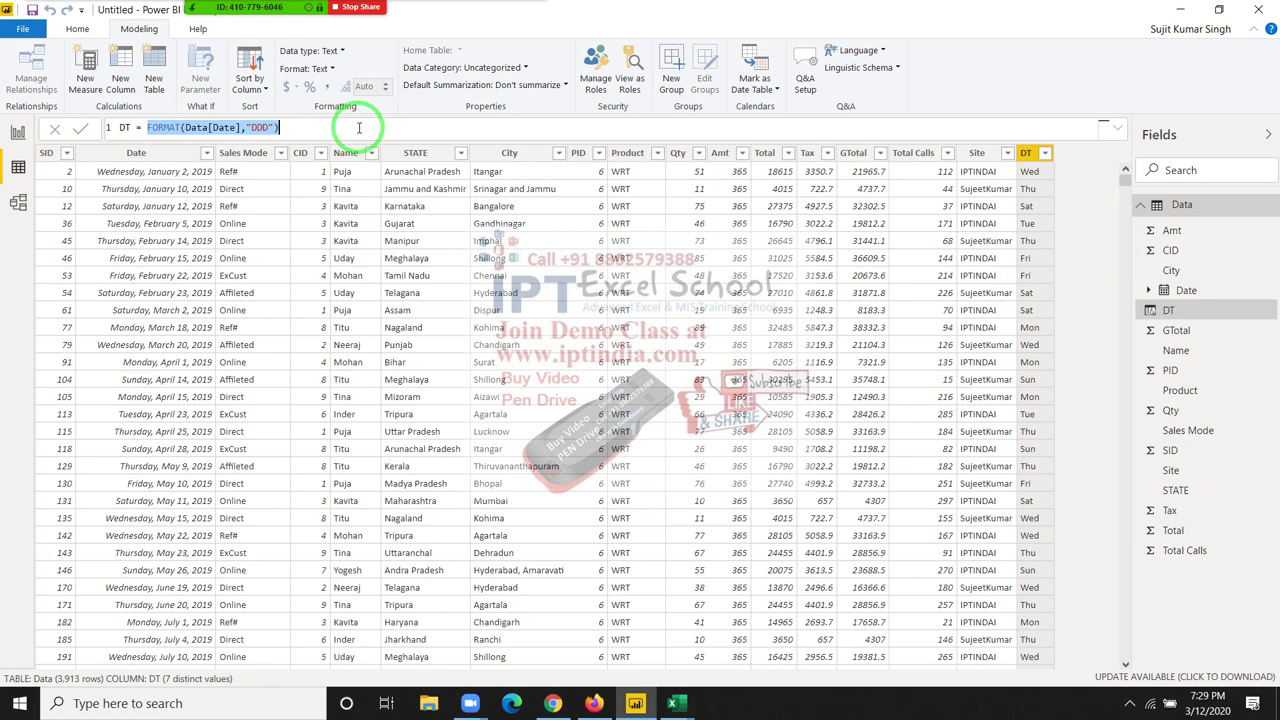
Step: Define DT as Data[Date]+20, giving dates 20 days later
text(date)
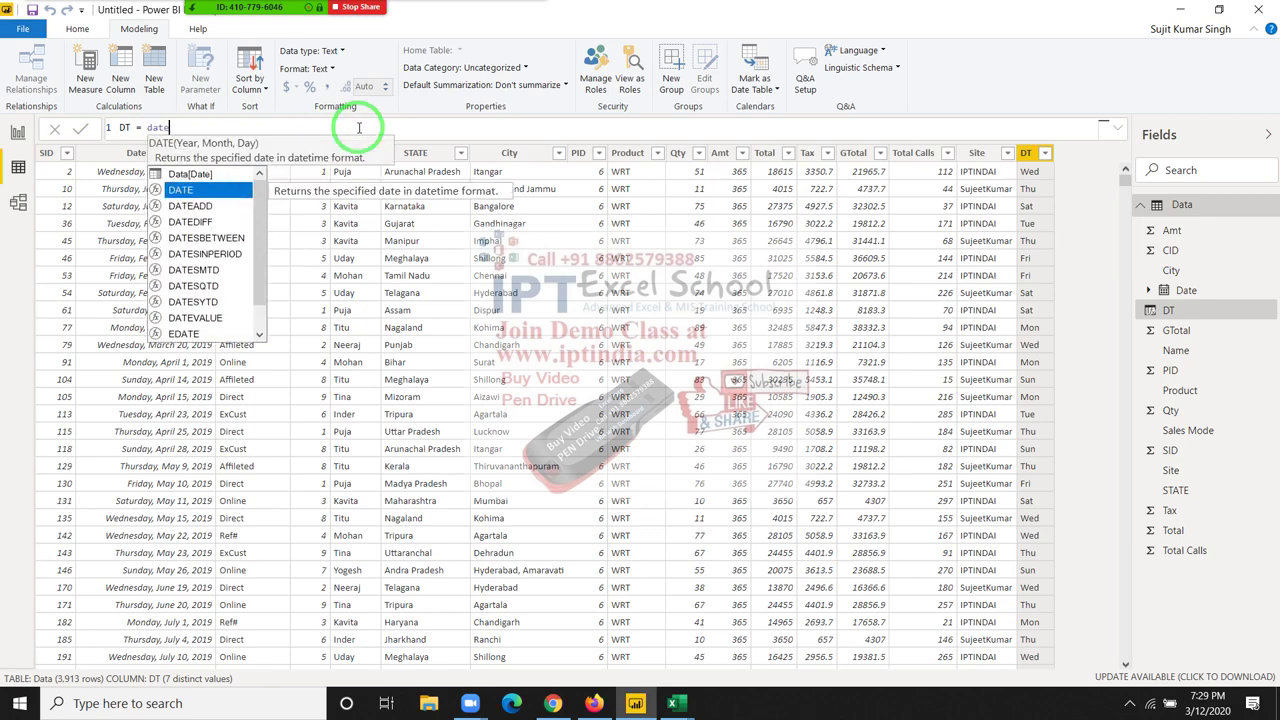
key(Up)
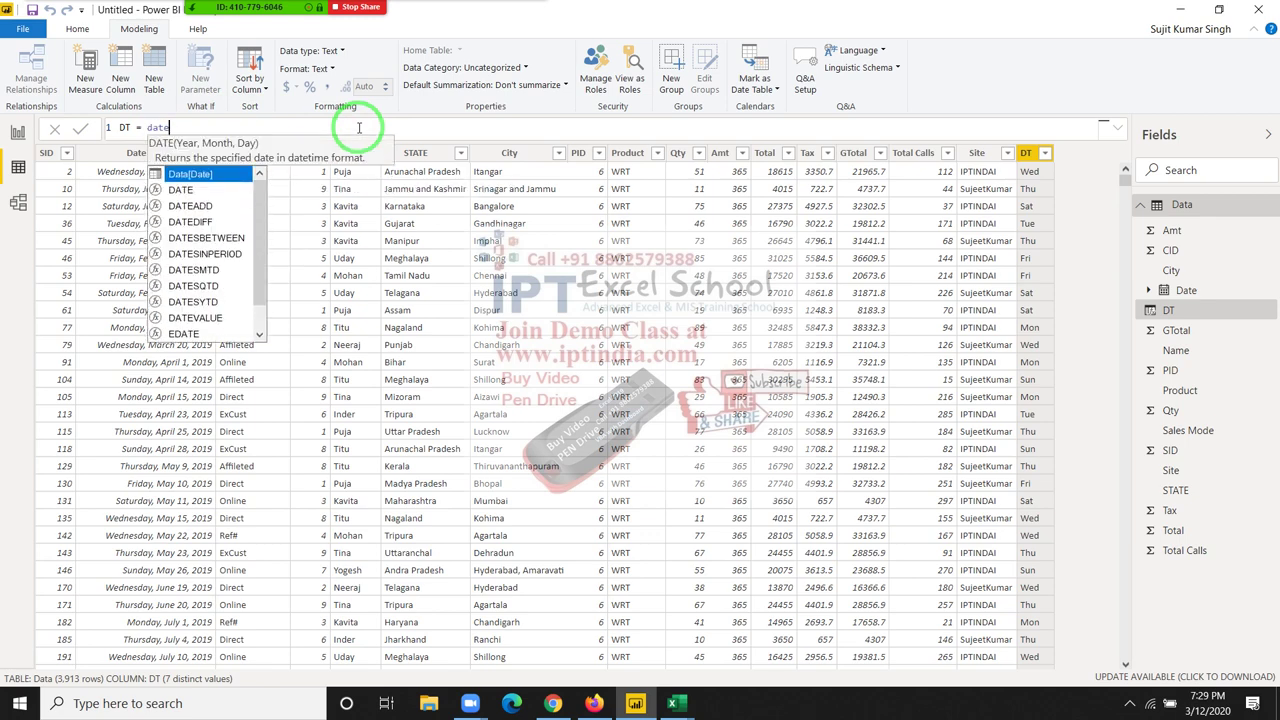
key(Tab)
text(+2)
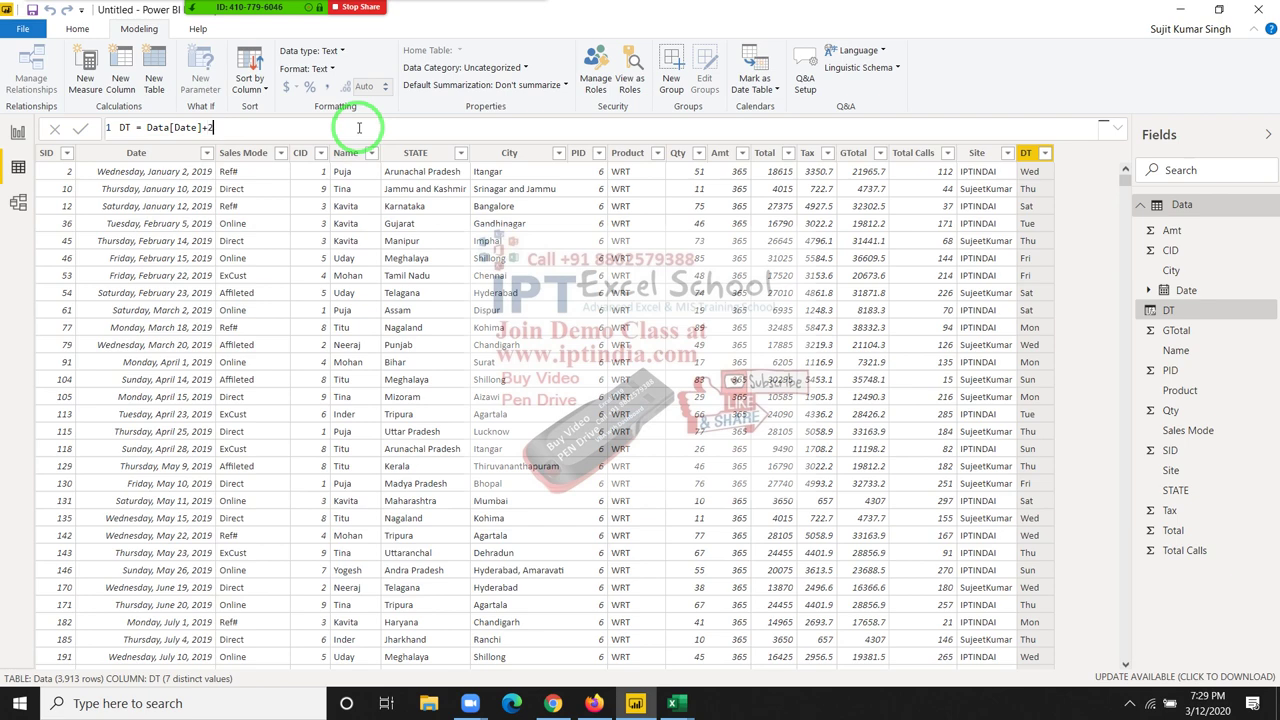
text(0)
key(Return)
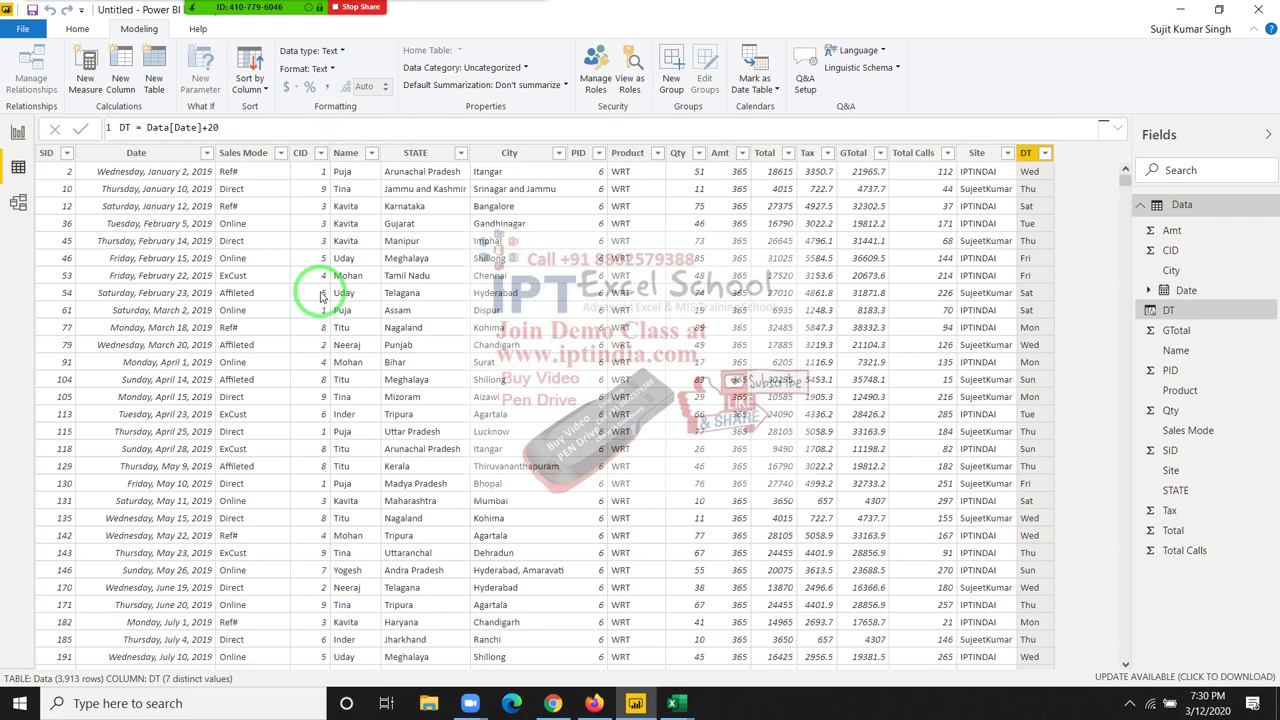
Step: Minimize and restore the Power BI window
click(367, 127)
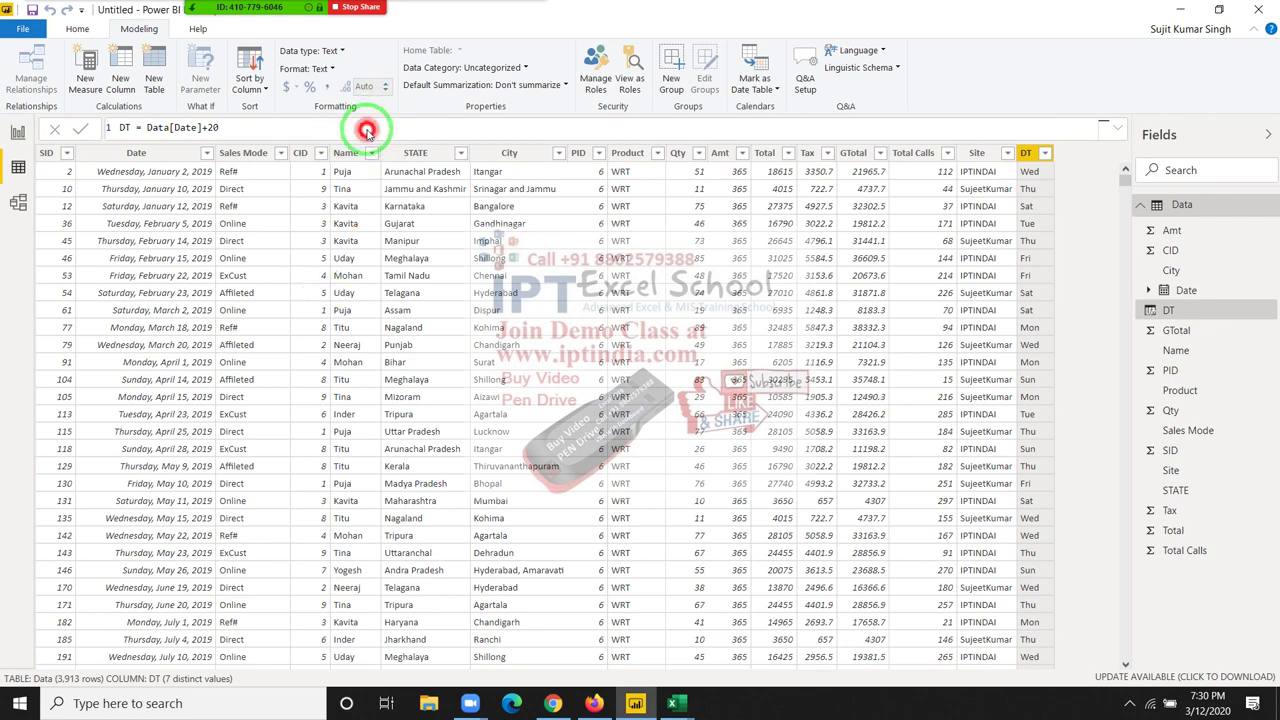
click(1180, 9)
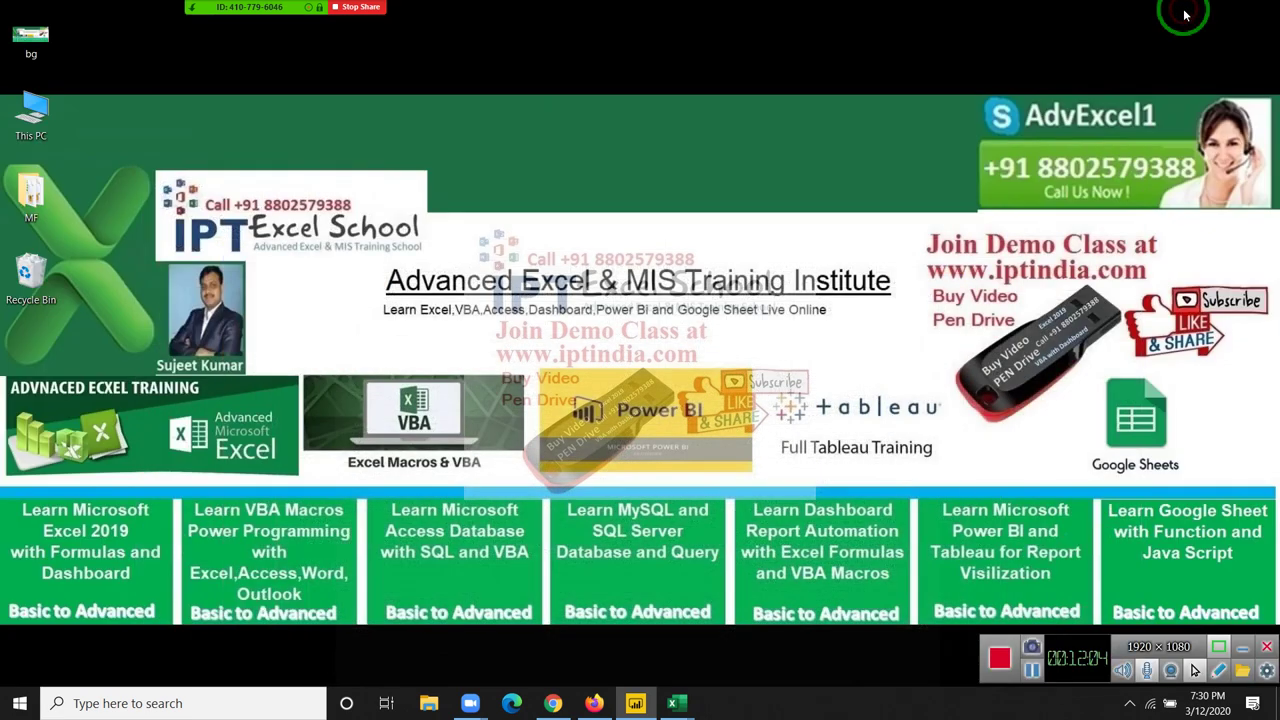
click(633, 705)
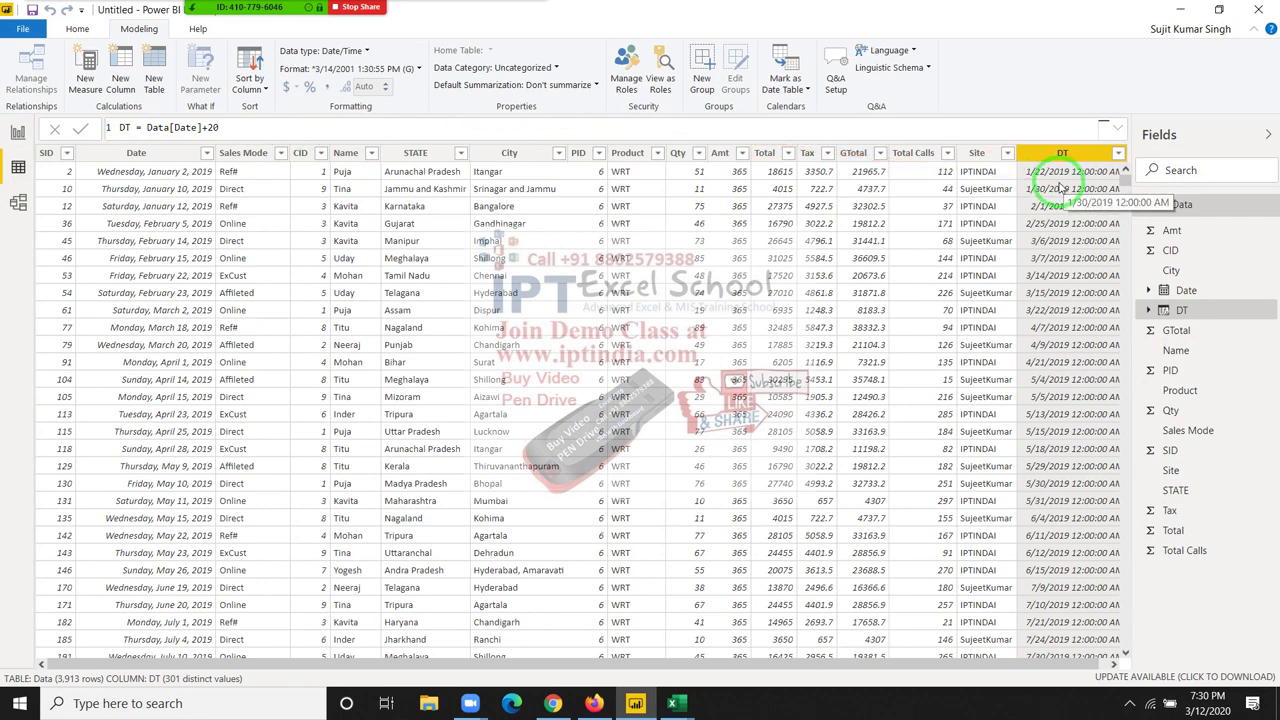
Step: Change DT's data type to Date, showing long dates like Tuesday, January 22, 2019
click(345, 50)
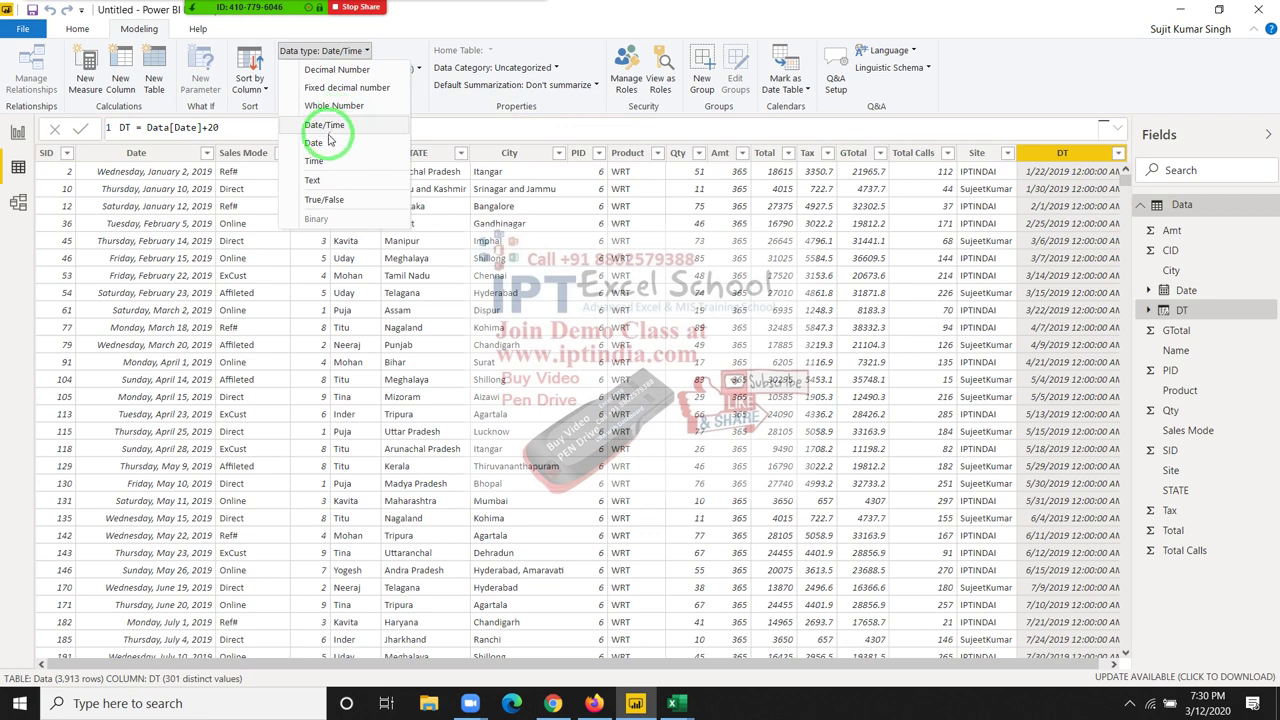
click(329, 147)
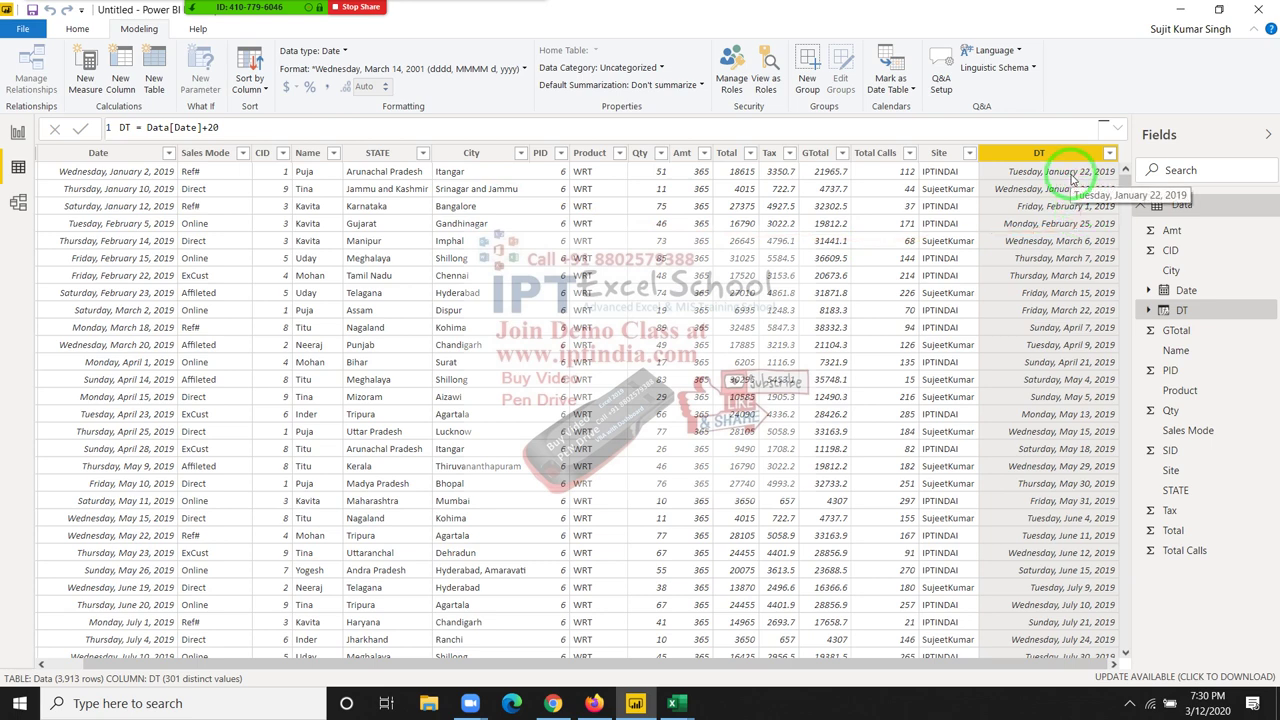
click(244, 127)
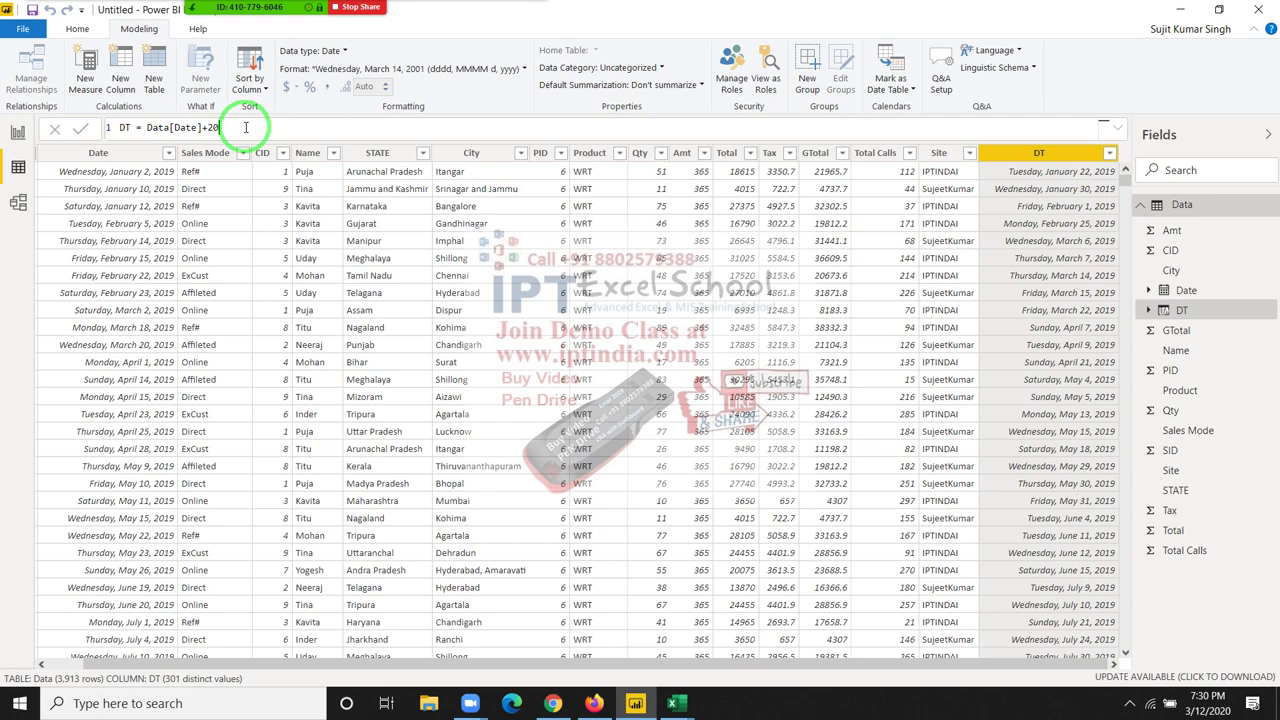
Step: Wrap the date in an EDATE formula with 3 months and commit it
key(BackSpace)
key(BackSpace)
key(BackSpace)
key(Left)
key(Left)
key(Left)
text(Ed)
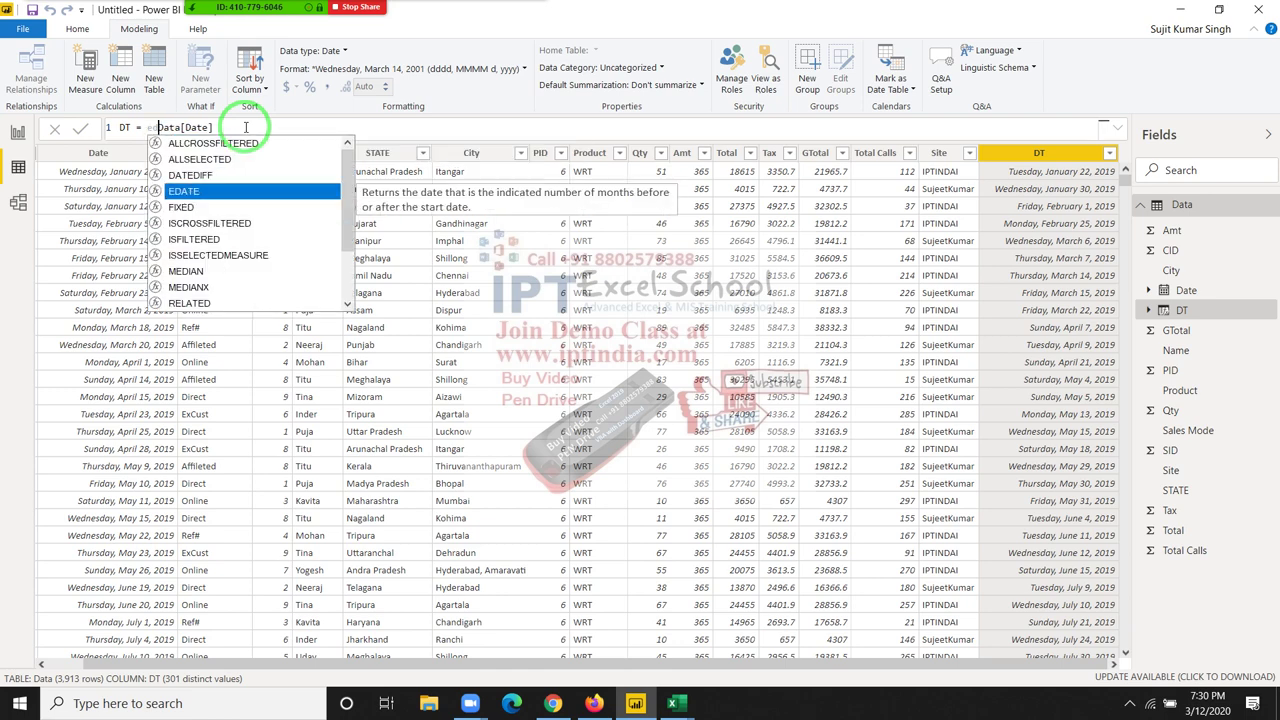
key(Tab)
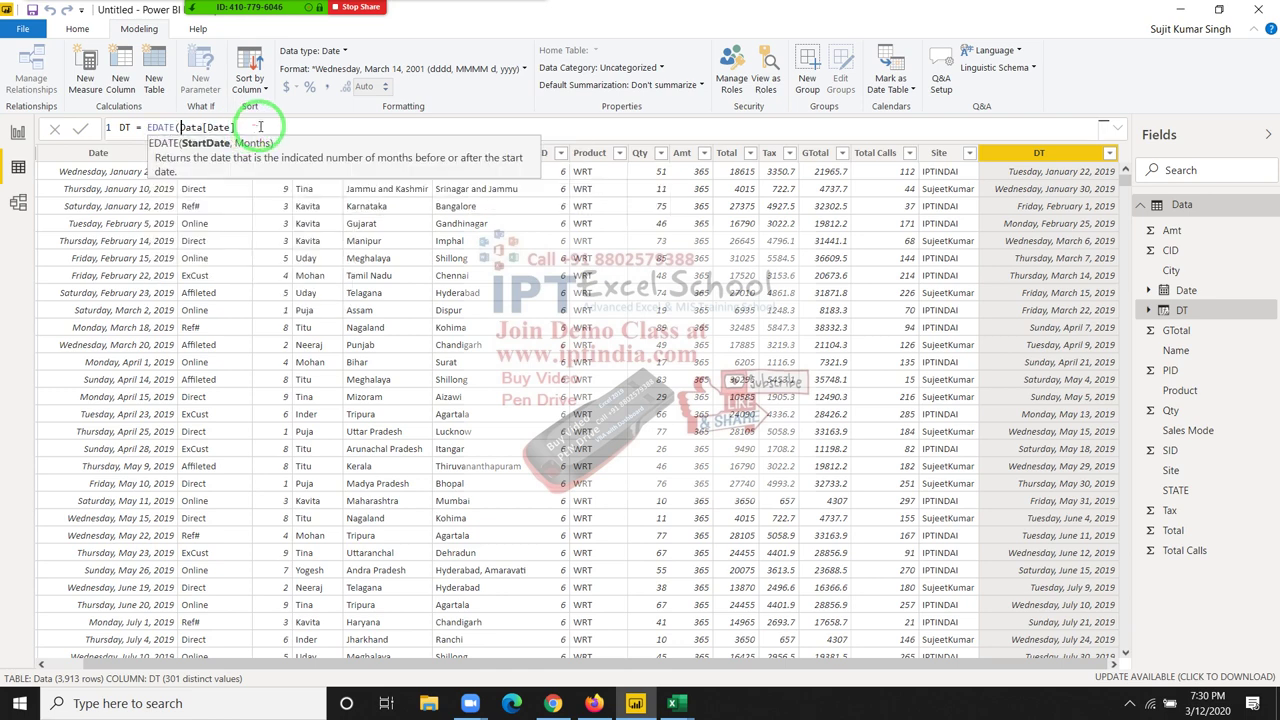
click(259, 126)
text(,)
text(3))
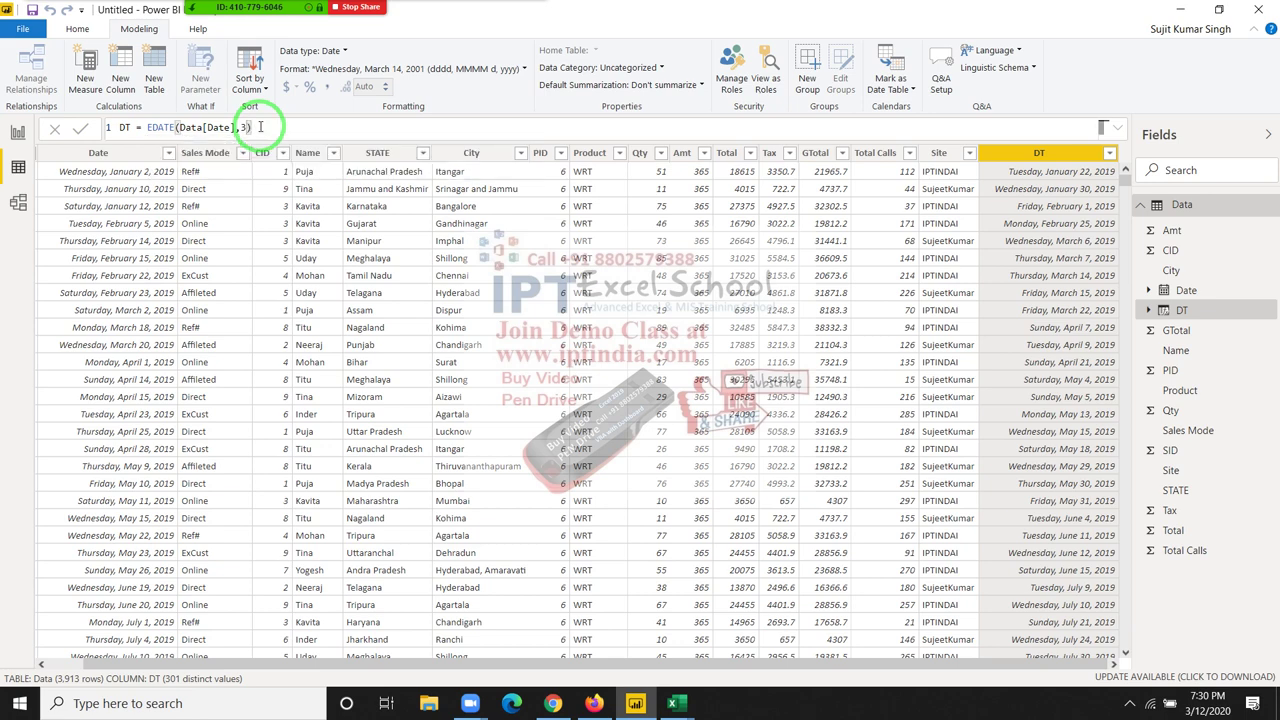
drag(212, 142, 64, 220)
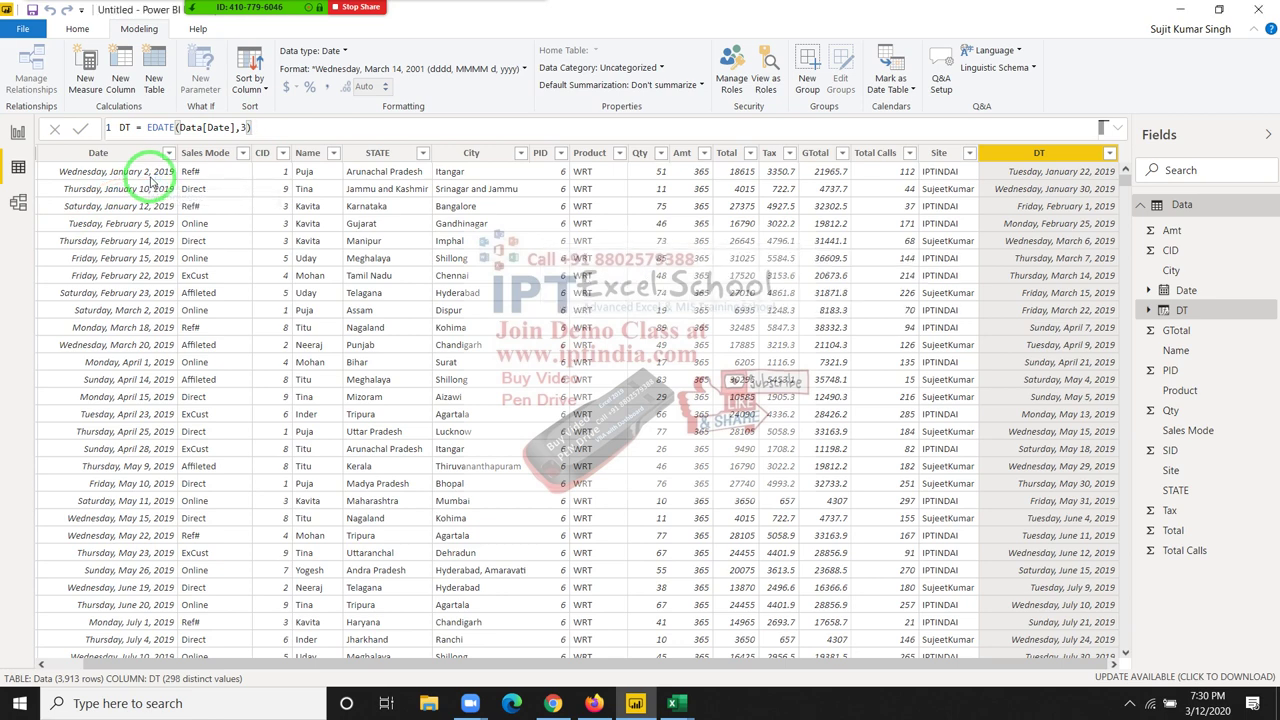
key(Return)
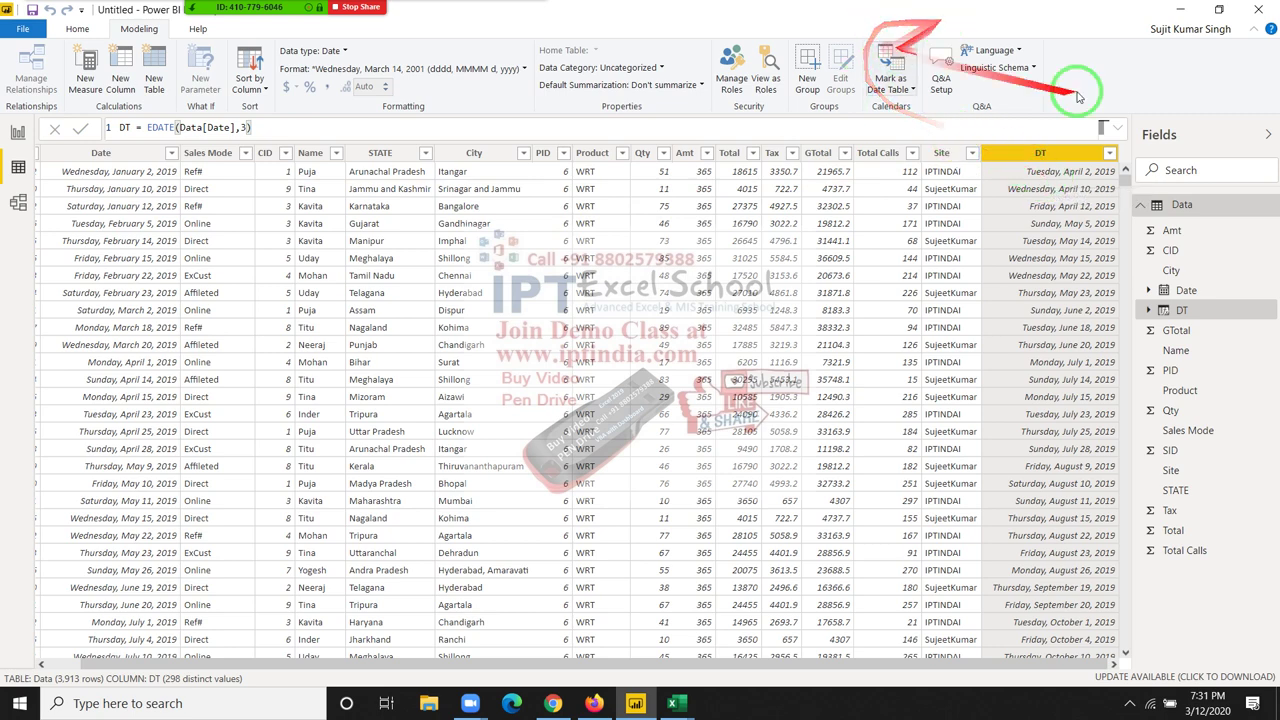
Step: Correct the arguments to EDATE(Data[Date],3) and commit
click(238, 127)
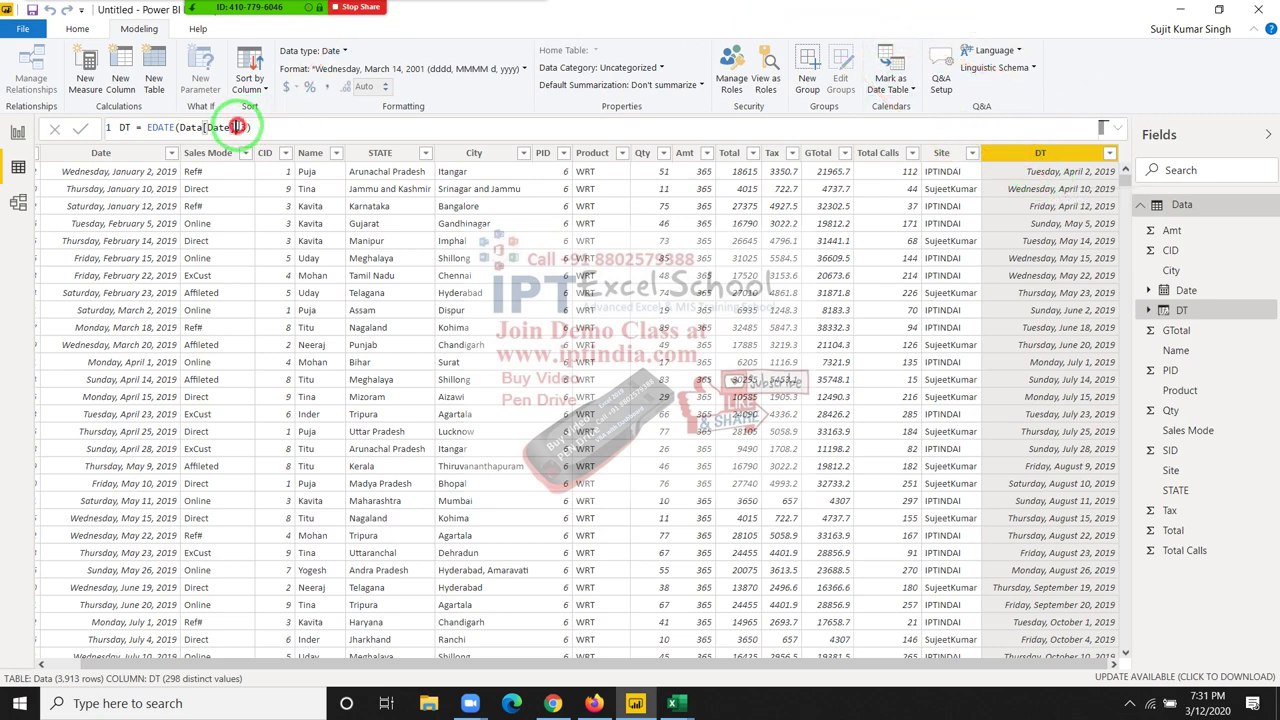
text(,)
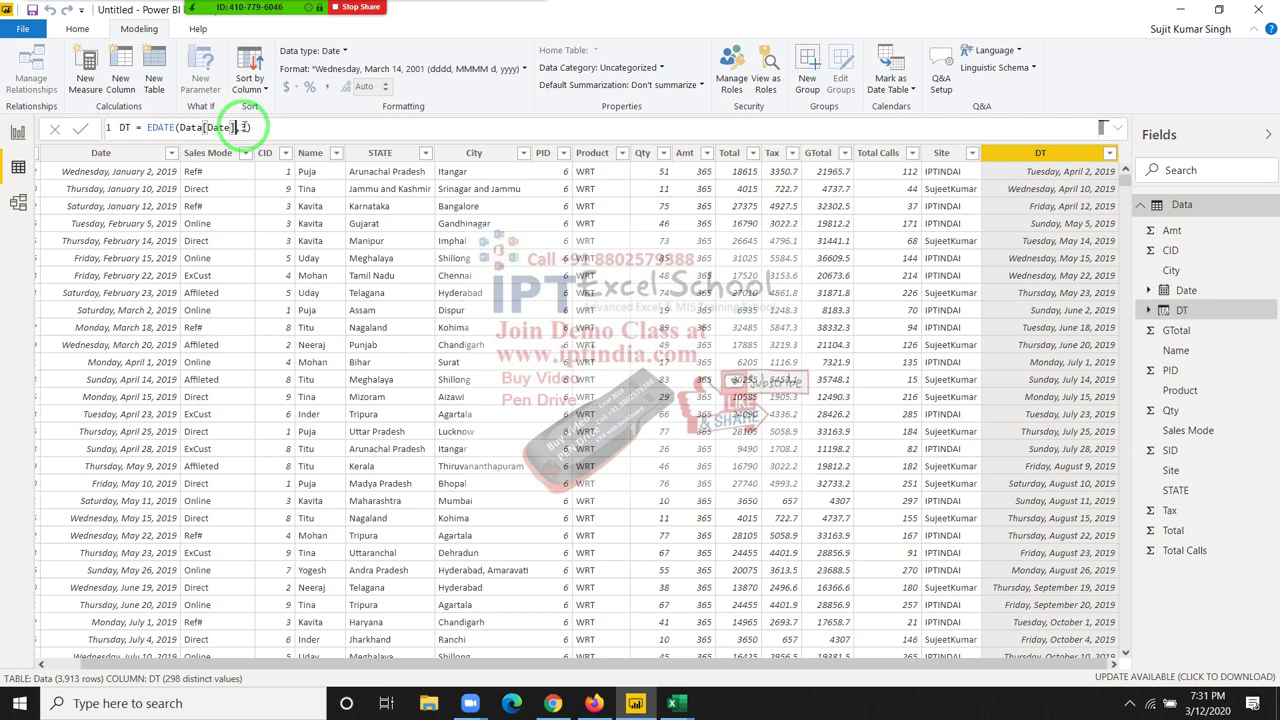
click(244, 127)
text(3)
key(Return)
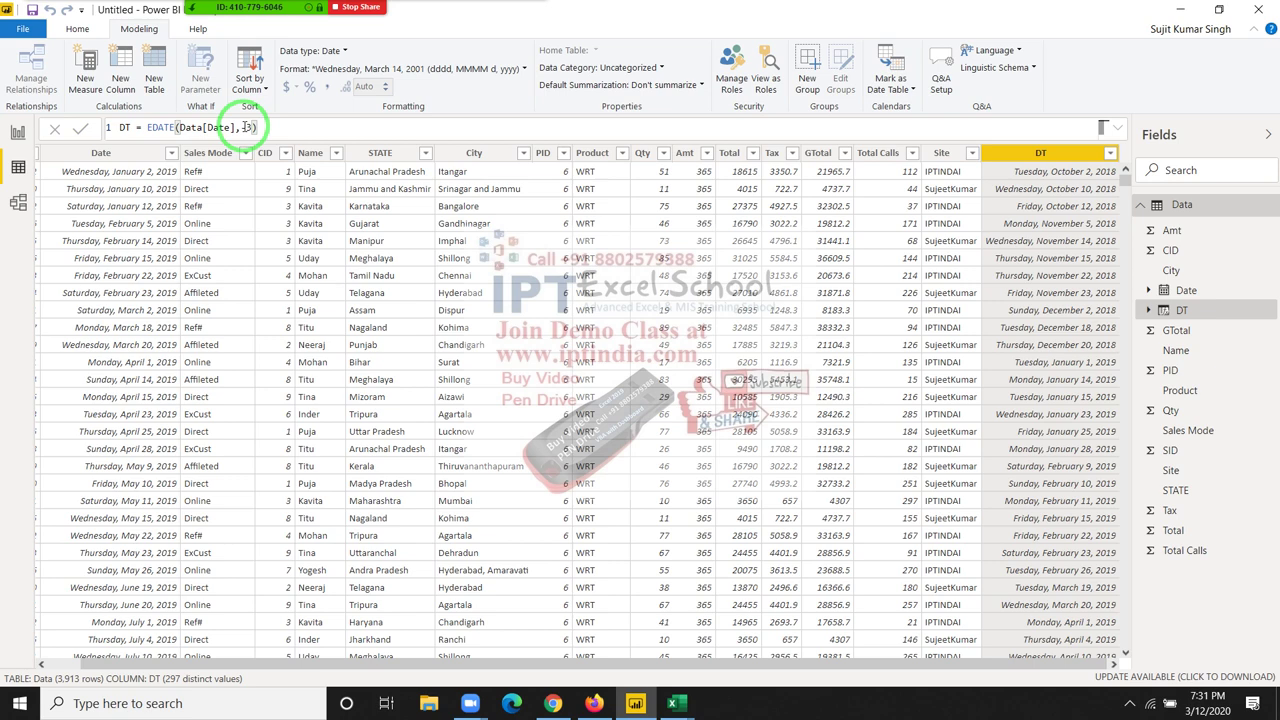
Step: Change DT's EDATE months argument to 24, then back to -3 for dates three months earlier
text(-)
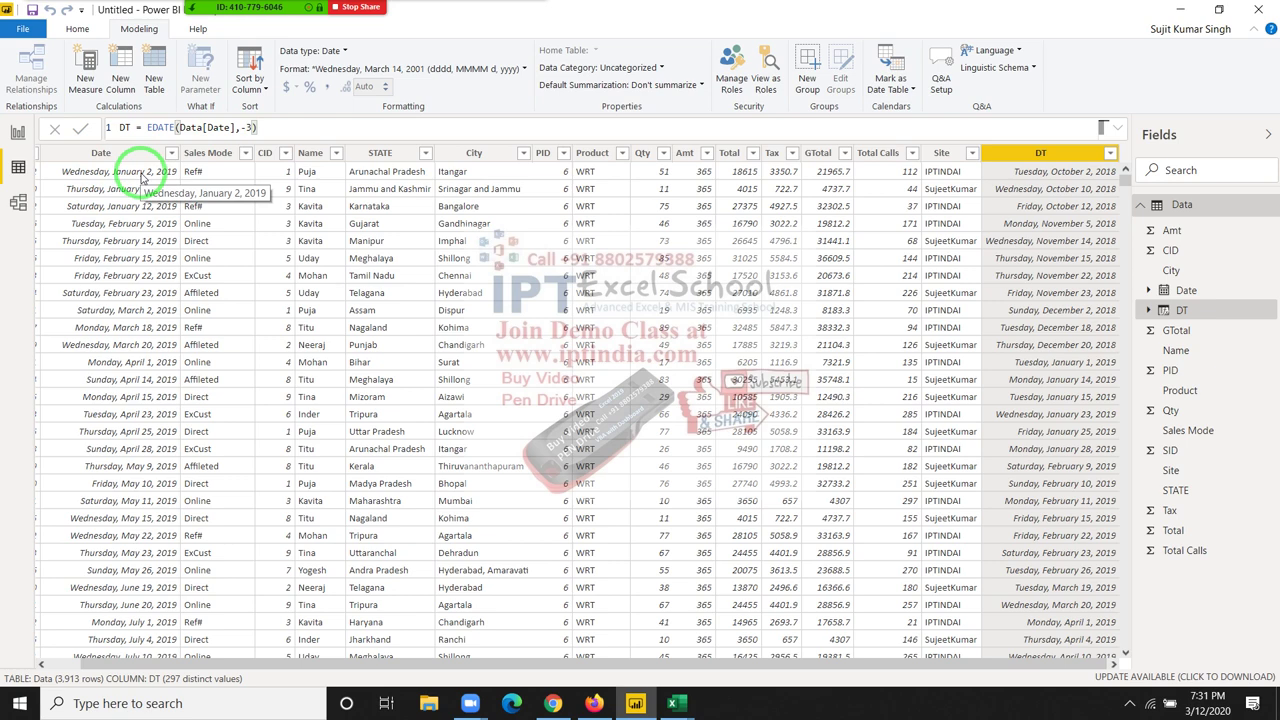
double_click(251, 127)
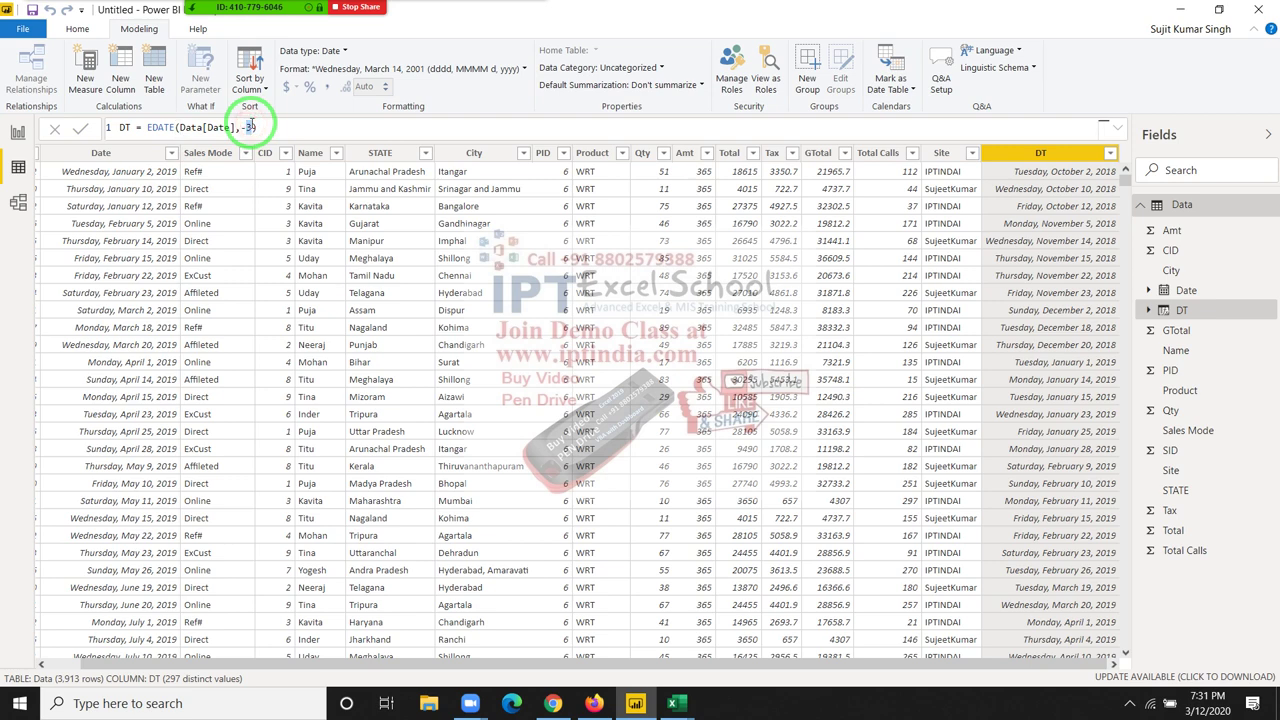
text(24)
key(BackSpace)
text(24)
key(BackSpace)
key(BackSpace)
text(-3)
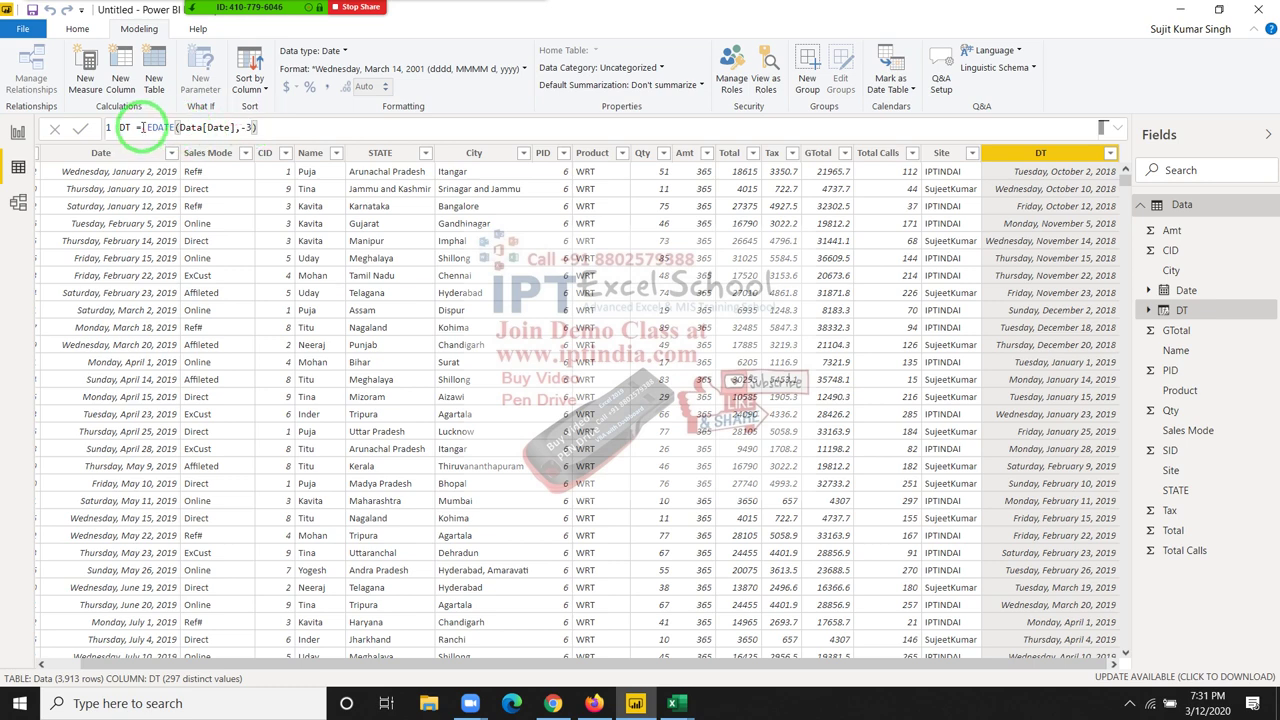
Step: Replace the EDATE expression with DATE, starting with Data[Date].[Year] as the year argument
drag(147, 128, 332, 133)
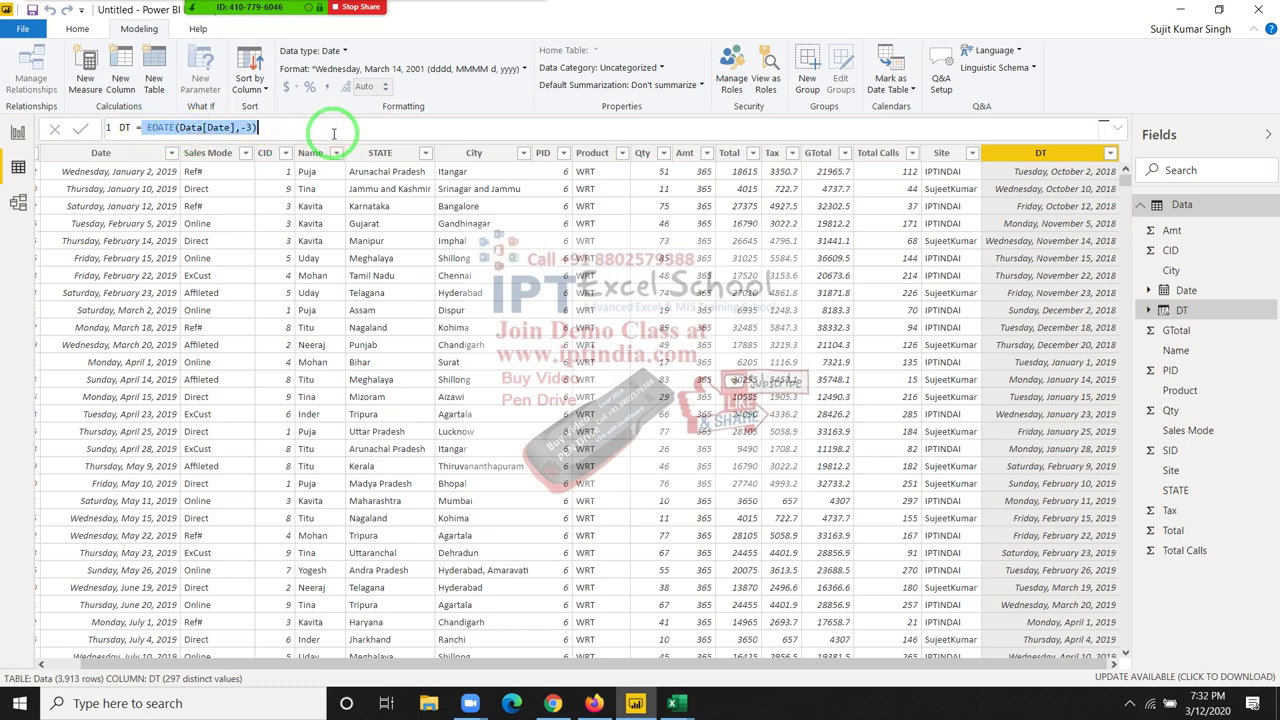
text(date)
key(Tab)
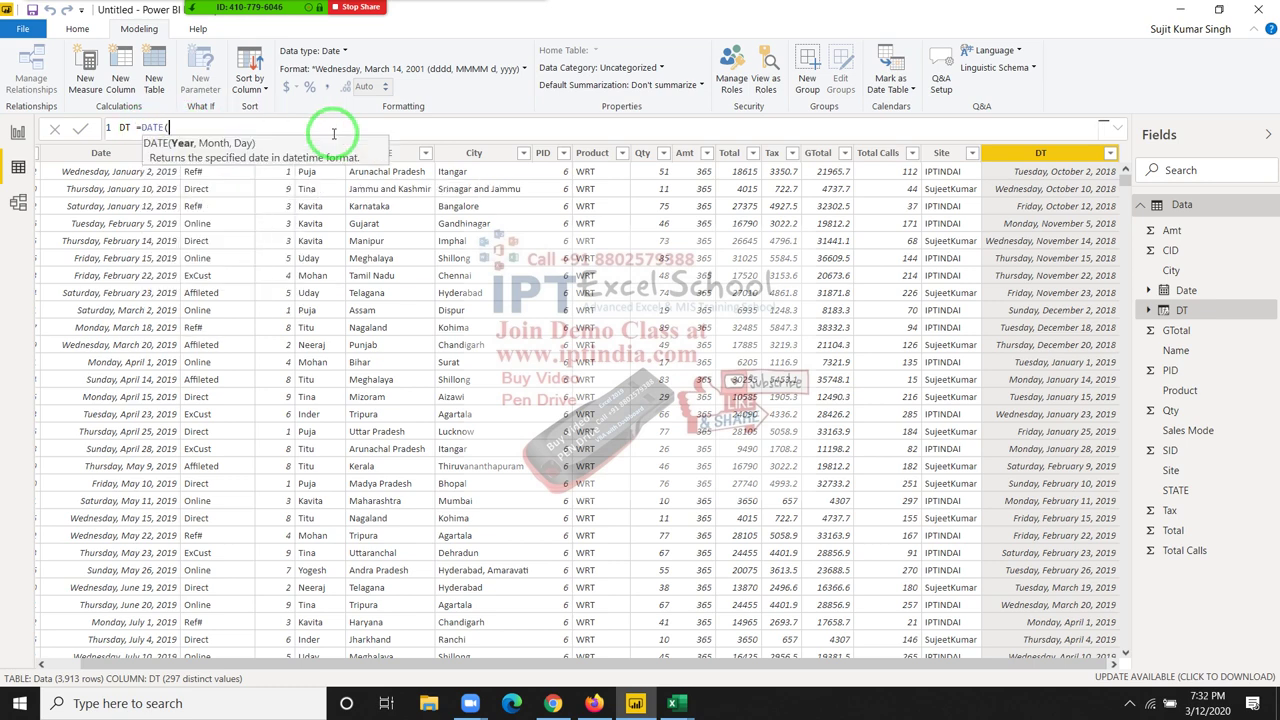
text(ye)
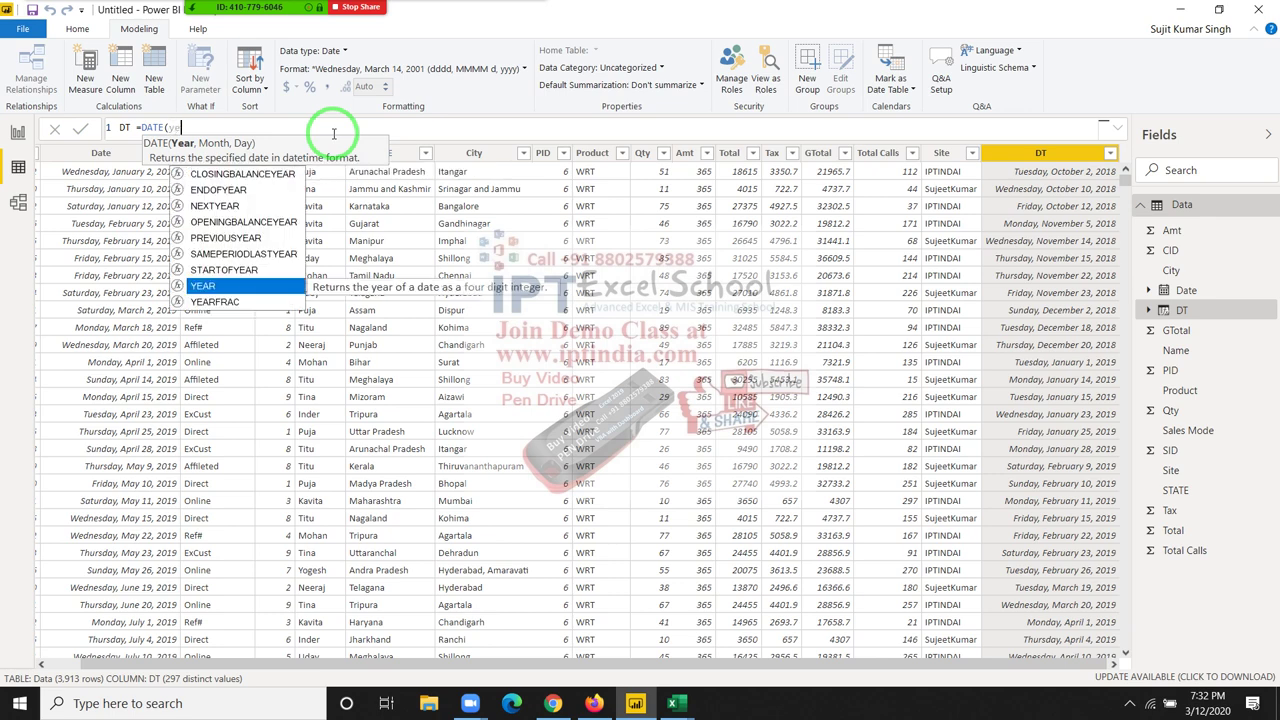
text(ar)
key(Tab)
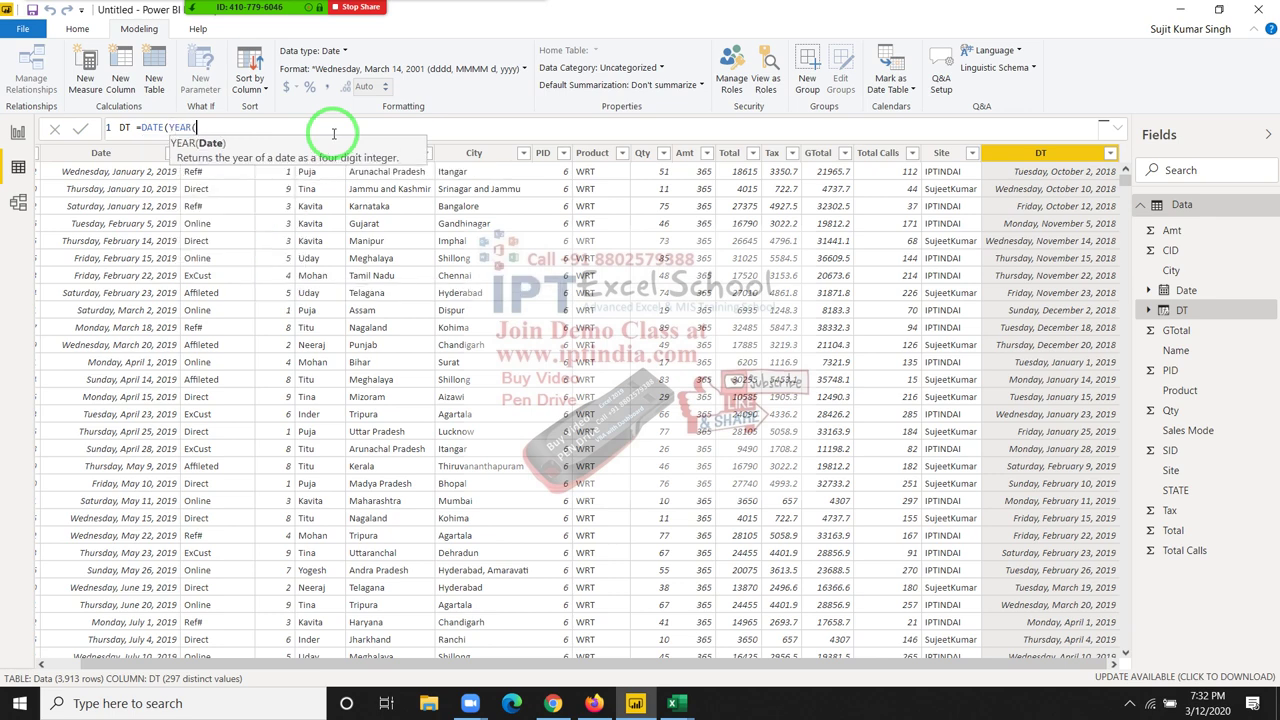
text(date)
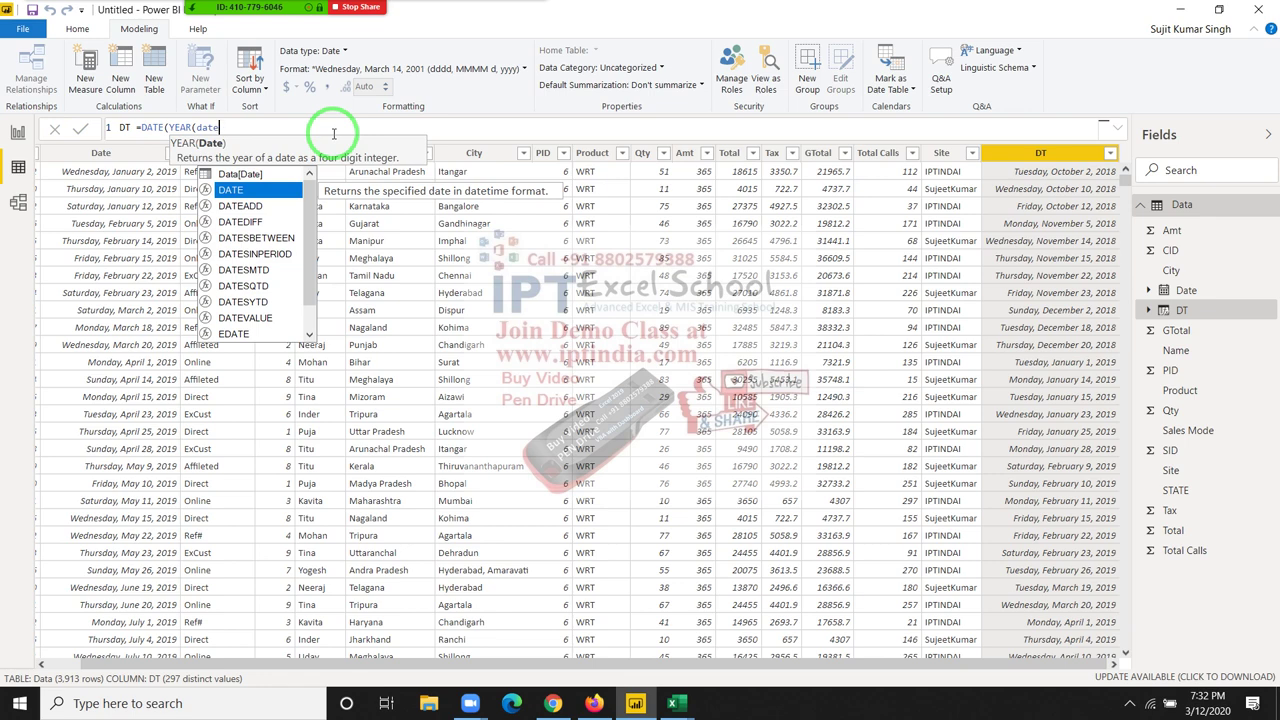
key(Up)
key(Tab)
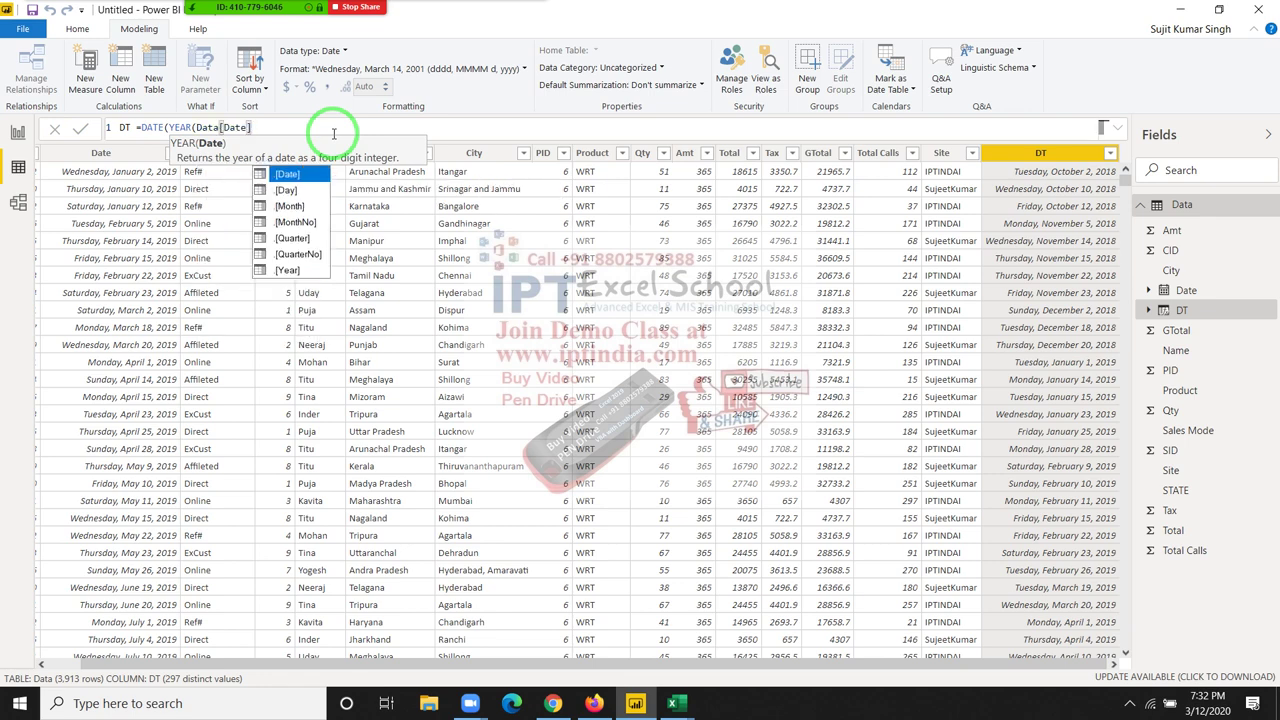
key(BackSpace)
key(BackSpace)
key(BackSpace)
key(BackSpace)
key(BackSpace)
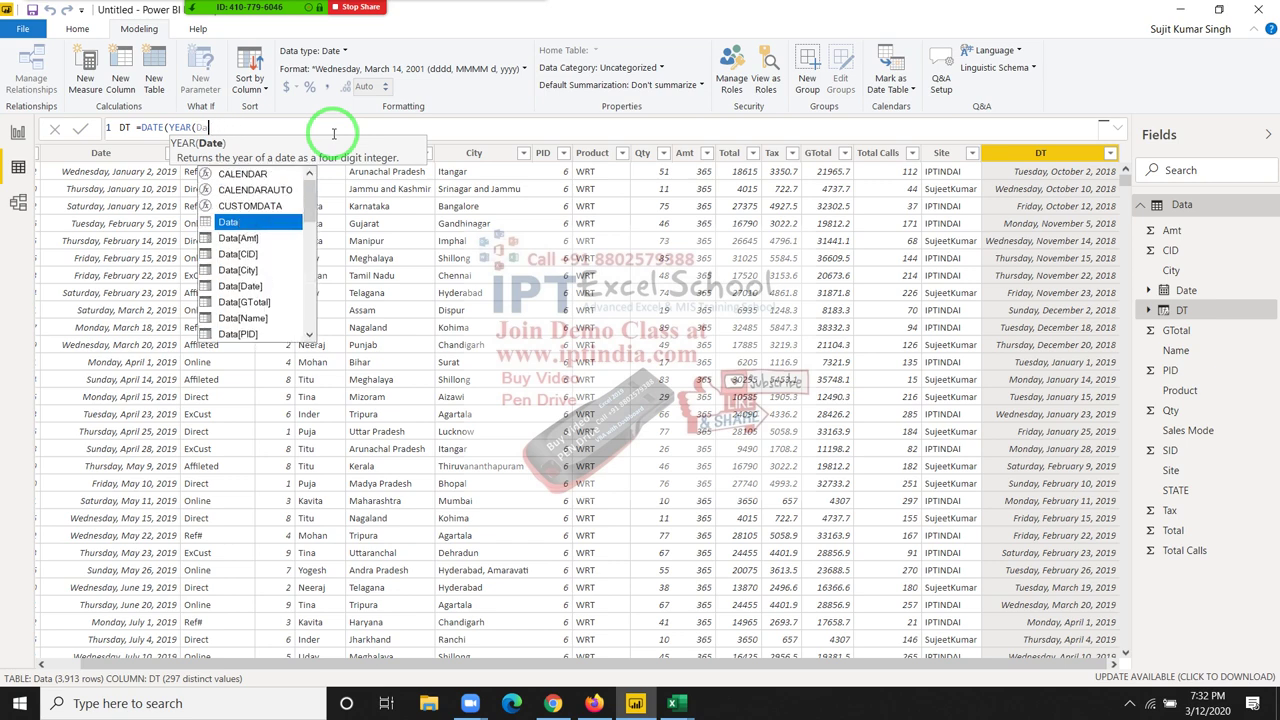
key(BackSpace)
key(BackSpace)
key(BackSpace)
key(BackSpace)
key(BackSpace)
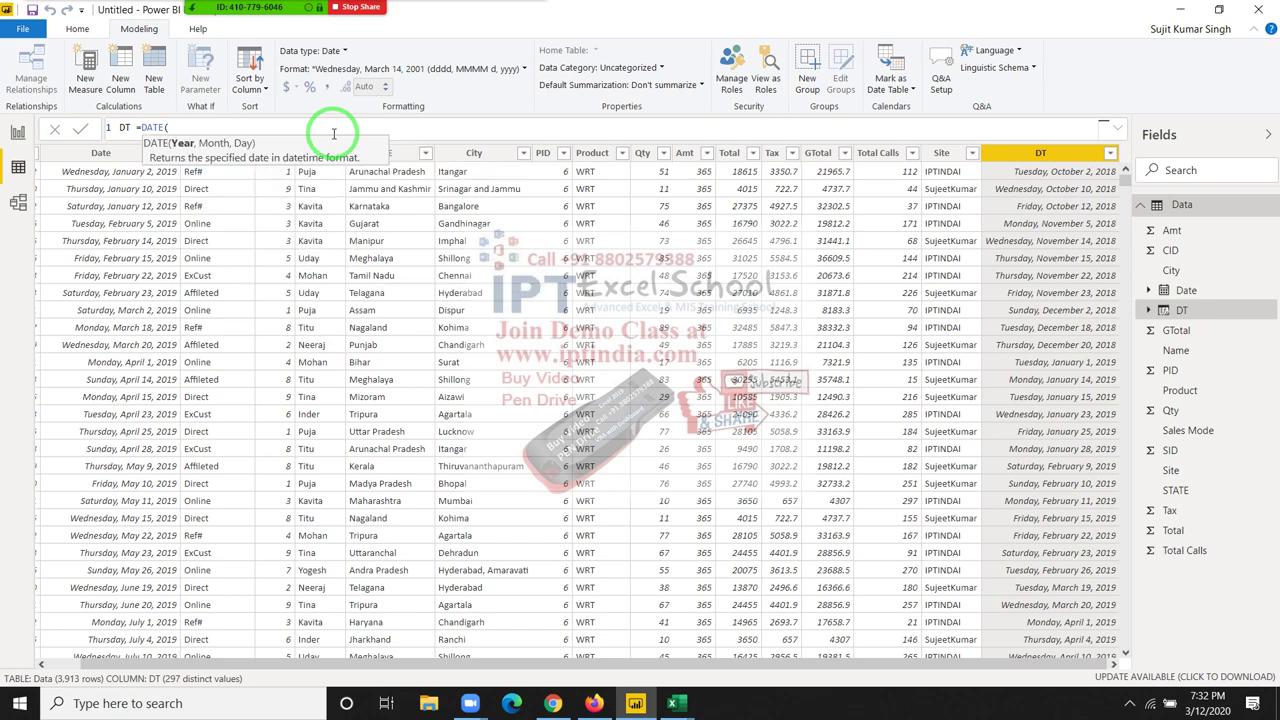
text(date)
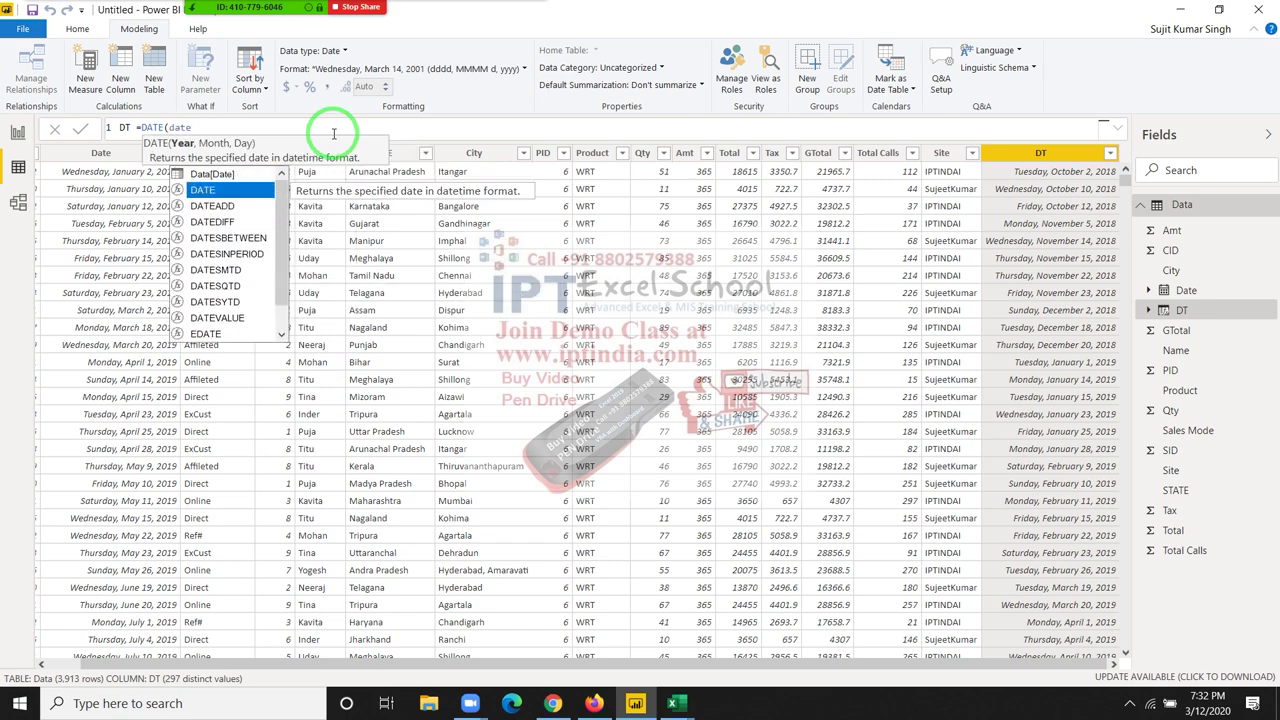
key(Up)
key(Tab)
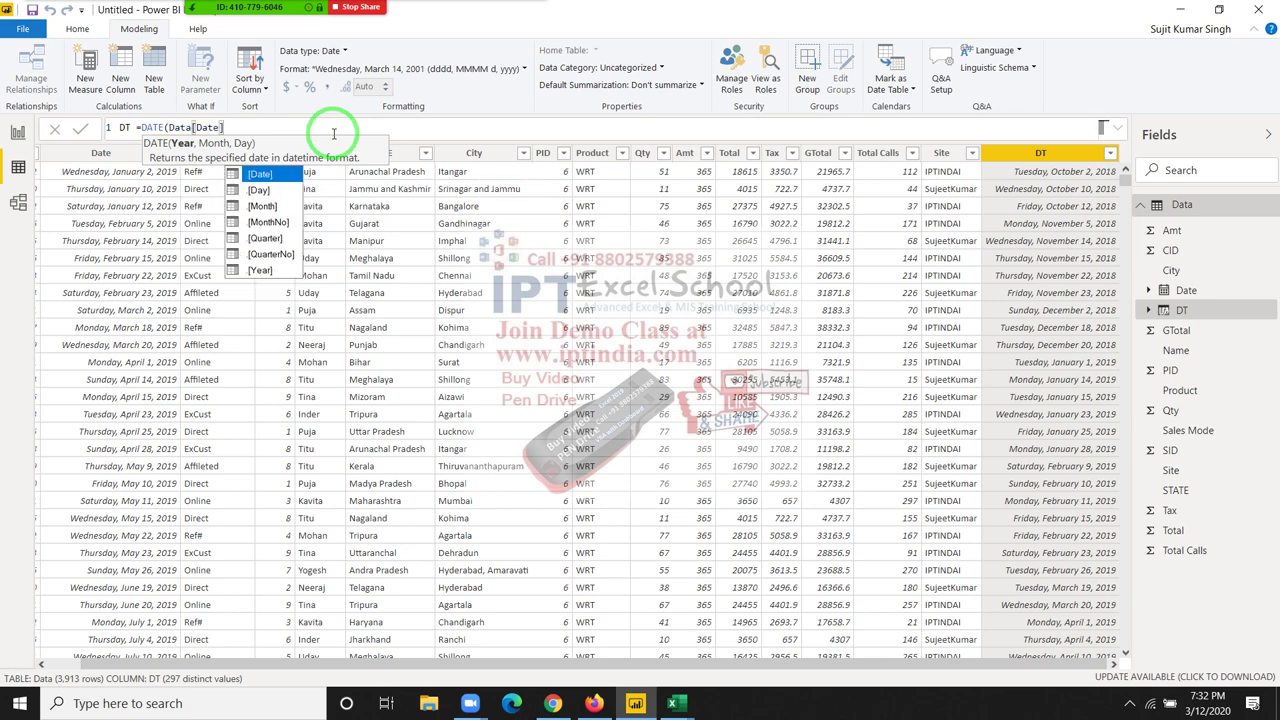
key(Down)
key(Down)
key(Down)
key(Down)
key(Down)
key(Down)
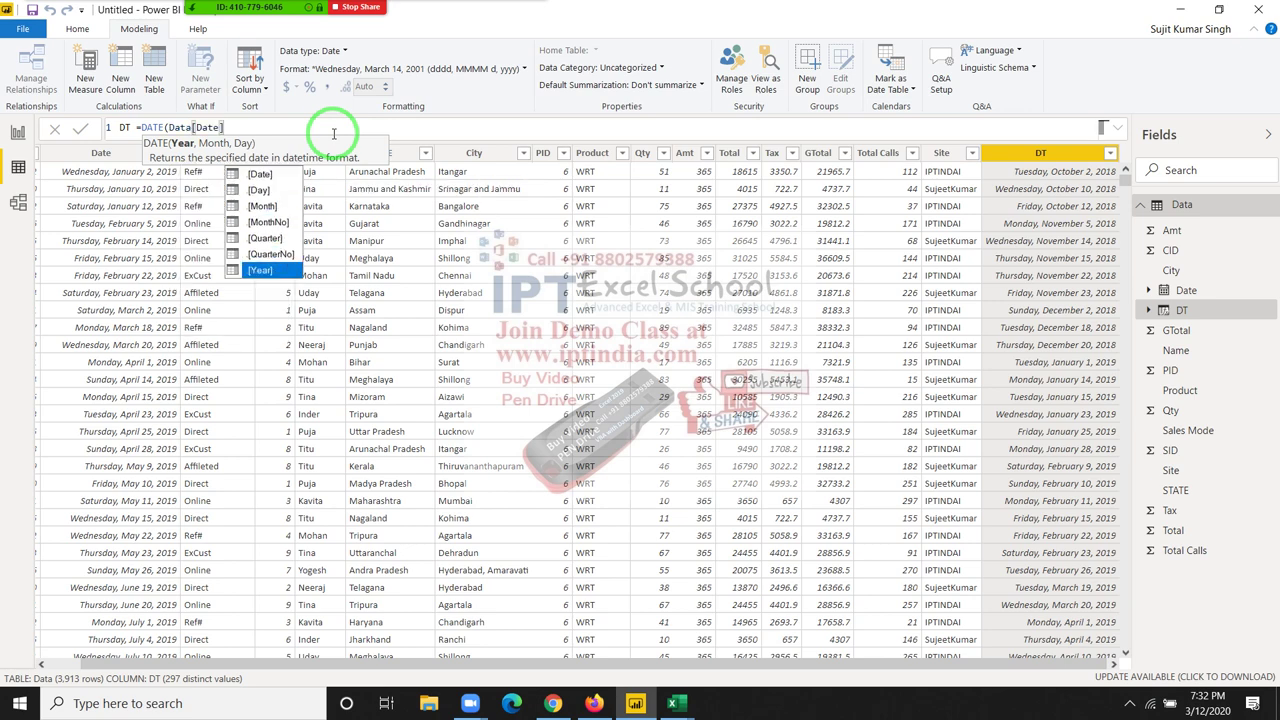
key(Tab)
Step: Add +2 to the year and use Data[Date].[Month] as the month argument
text(+2)
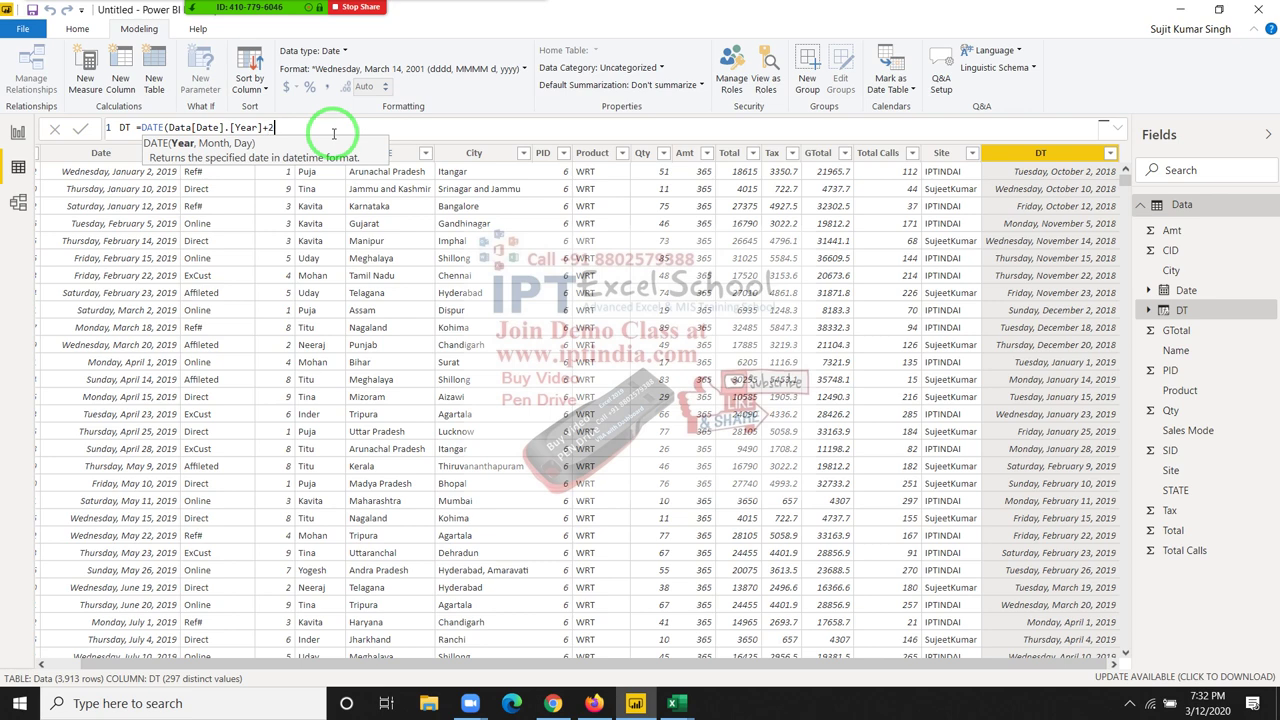
text(,da)
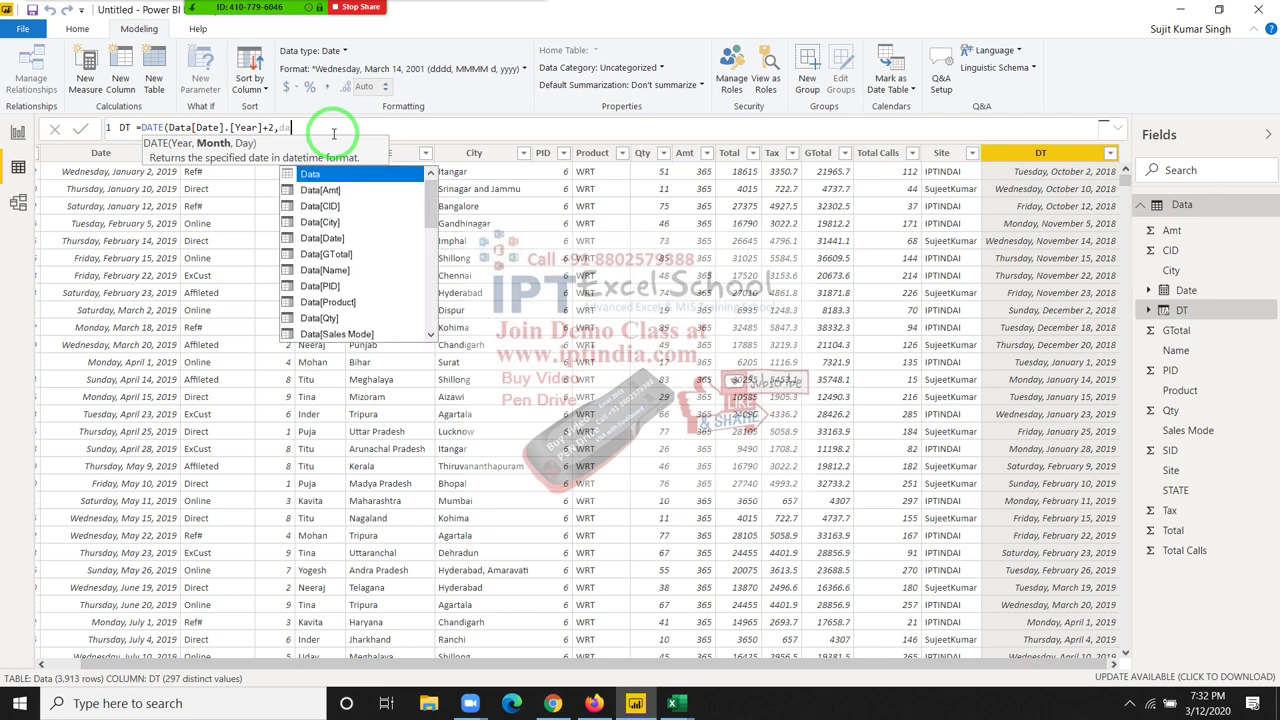
text(te)
key(Up)
key(Tab)
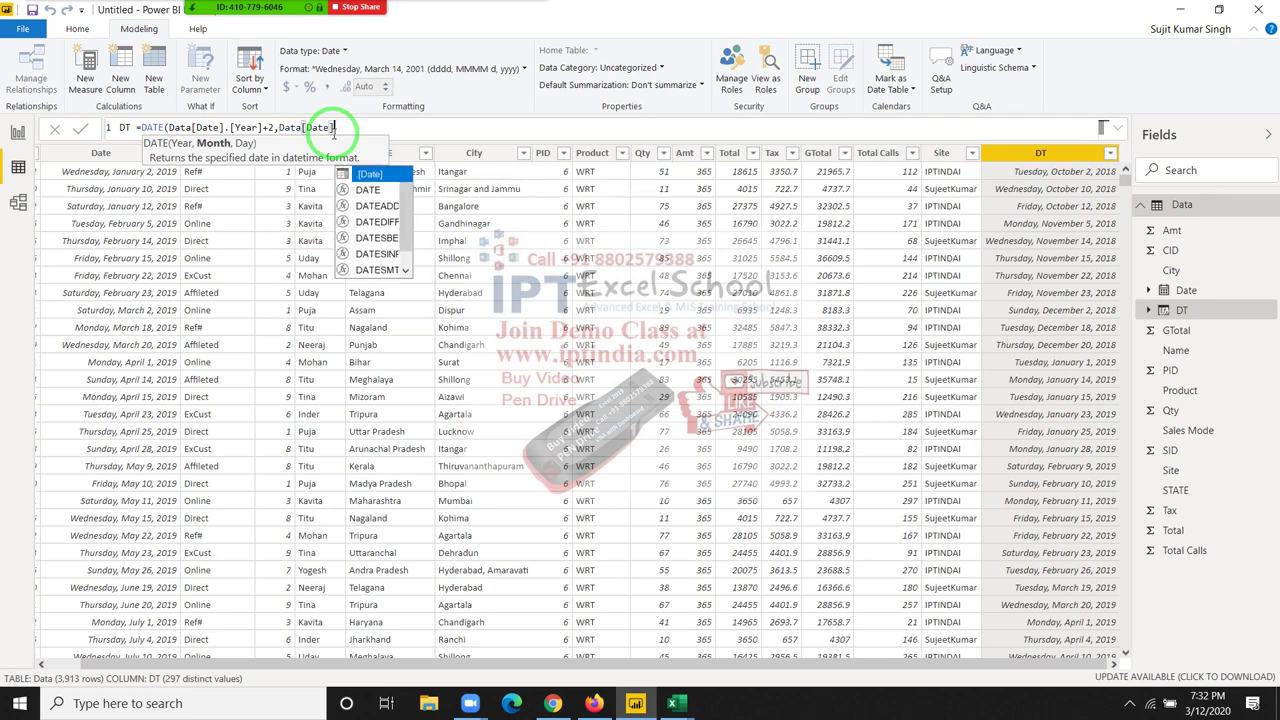
key(Down)
key(Down)
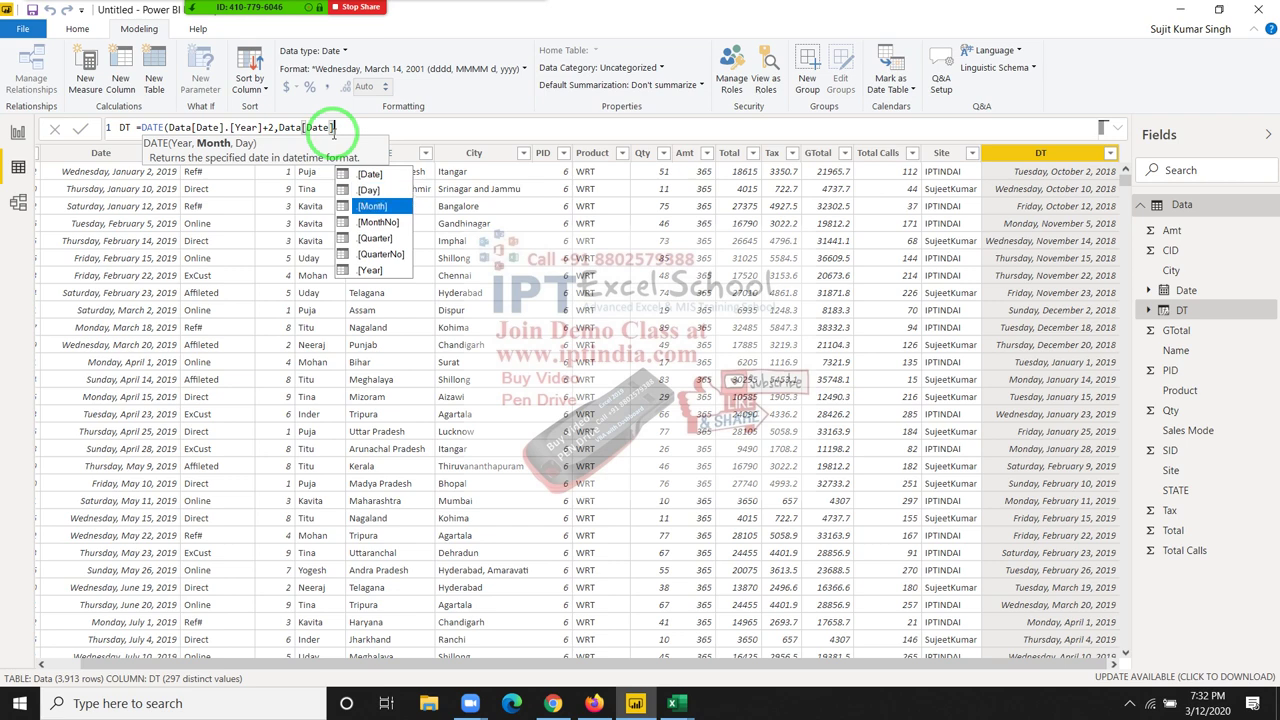
key(Tab)
Step: Add +3 to the month and finish with Data[Date].[Day]+22 as the day argument
text(+)
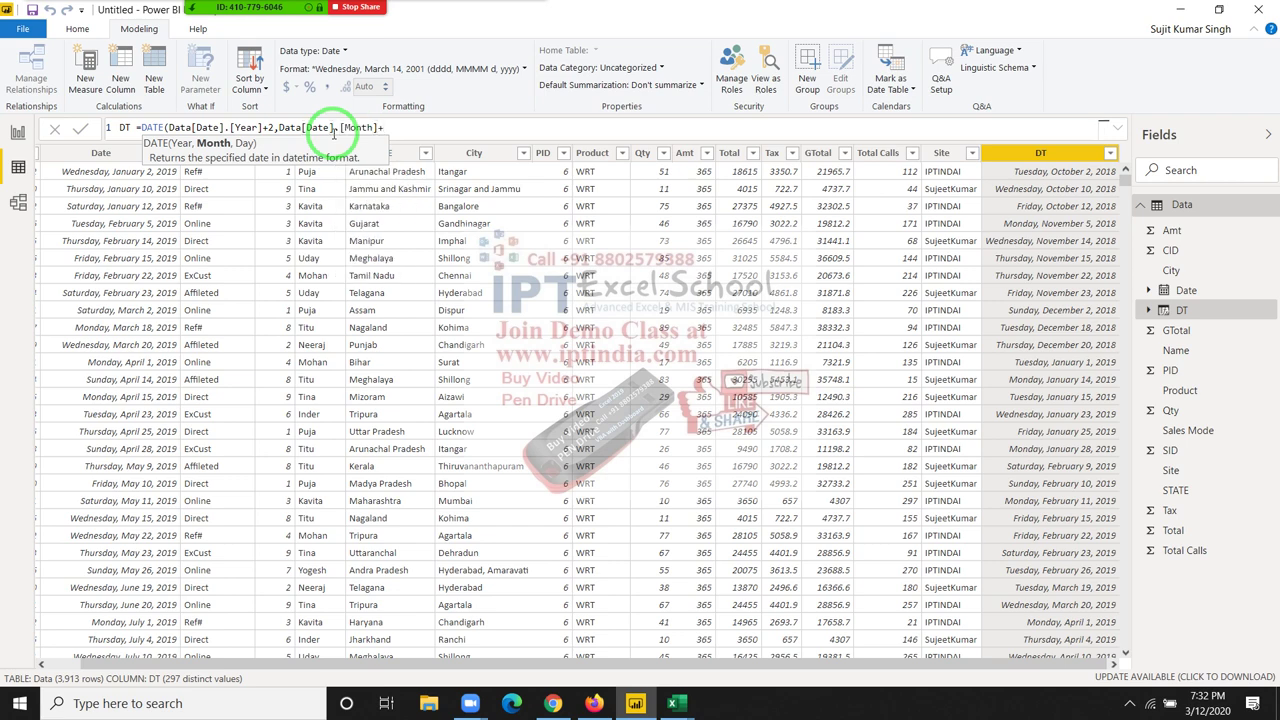
text(3,)
text(d)
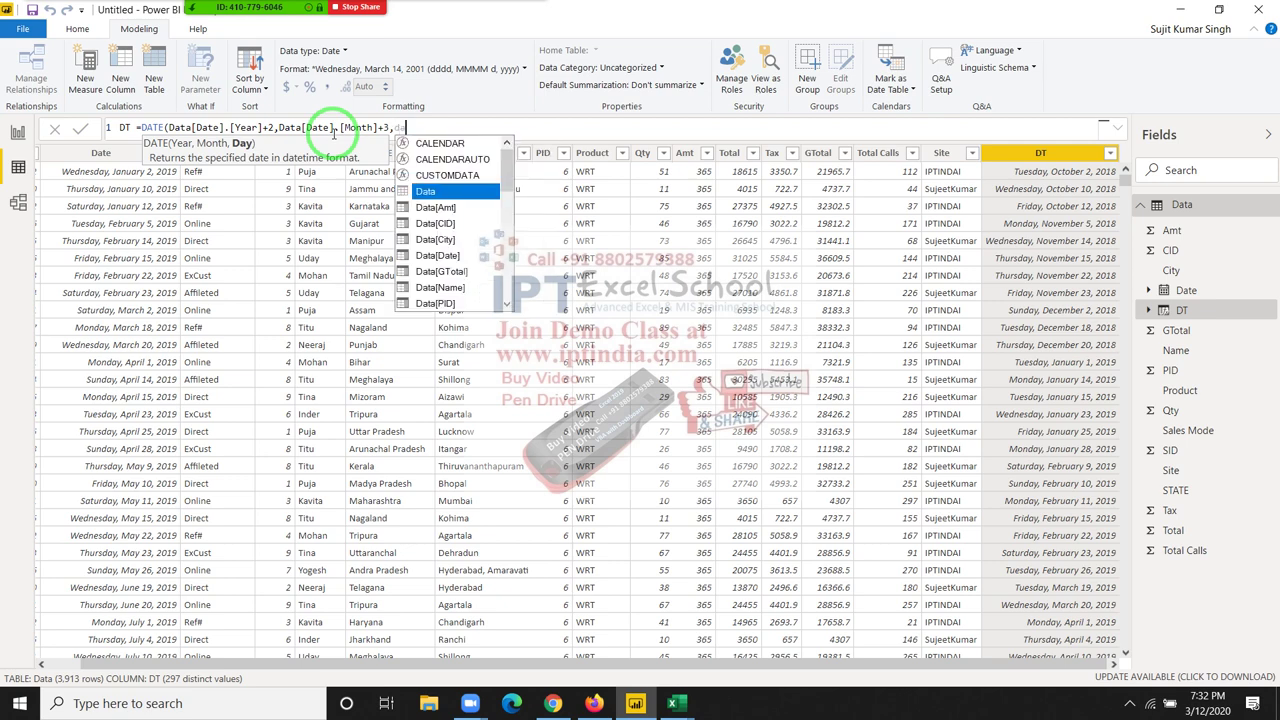
text(ay)
key(BackSpace)
key(BackSpace)
key(BackSpace)
text(date)
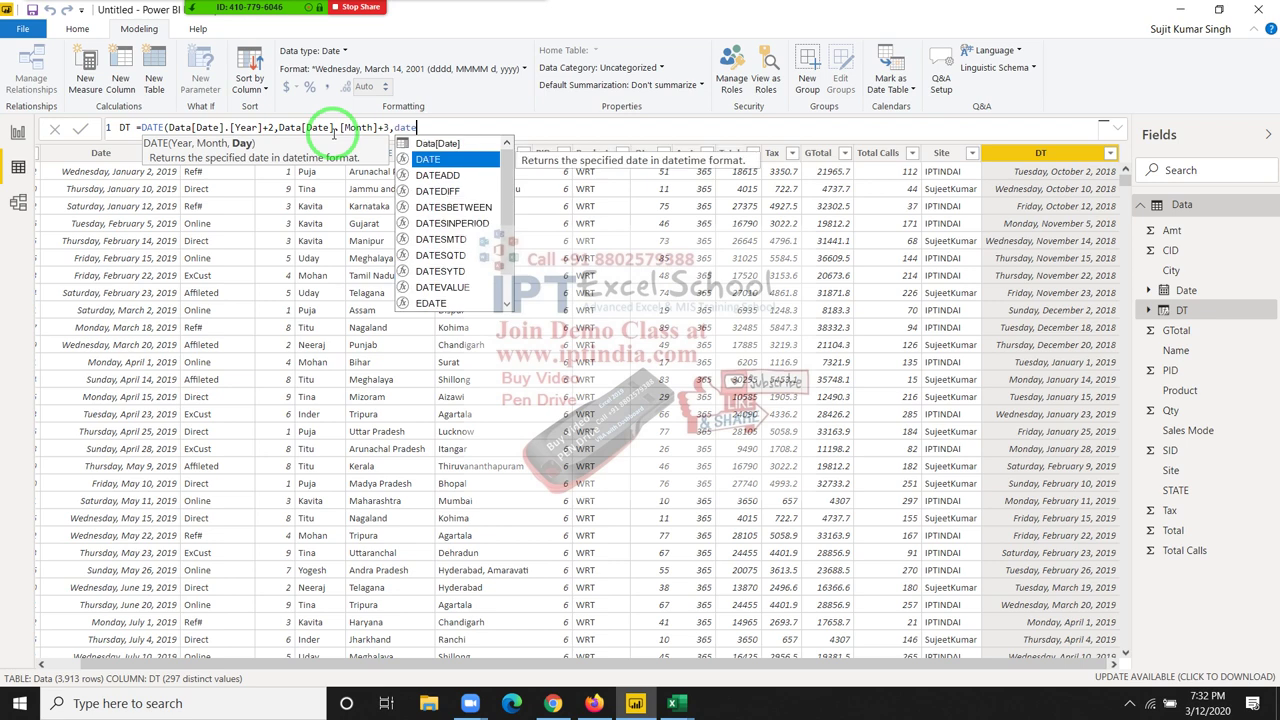
key(Up)
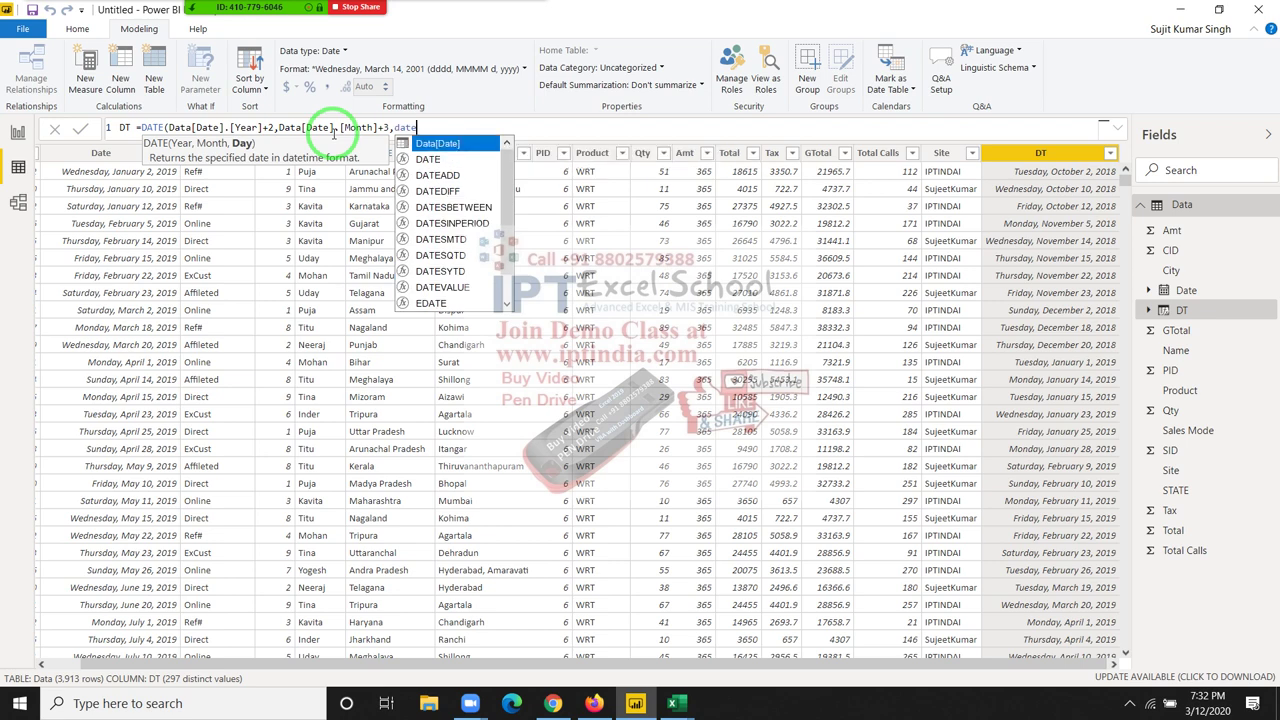
key(Tab)
key(Down)
key(Down)
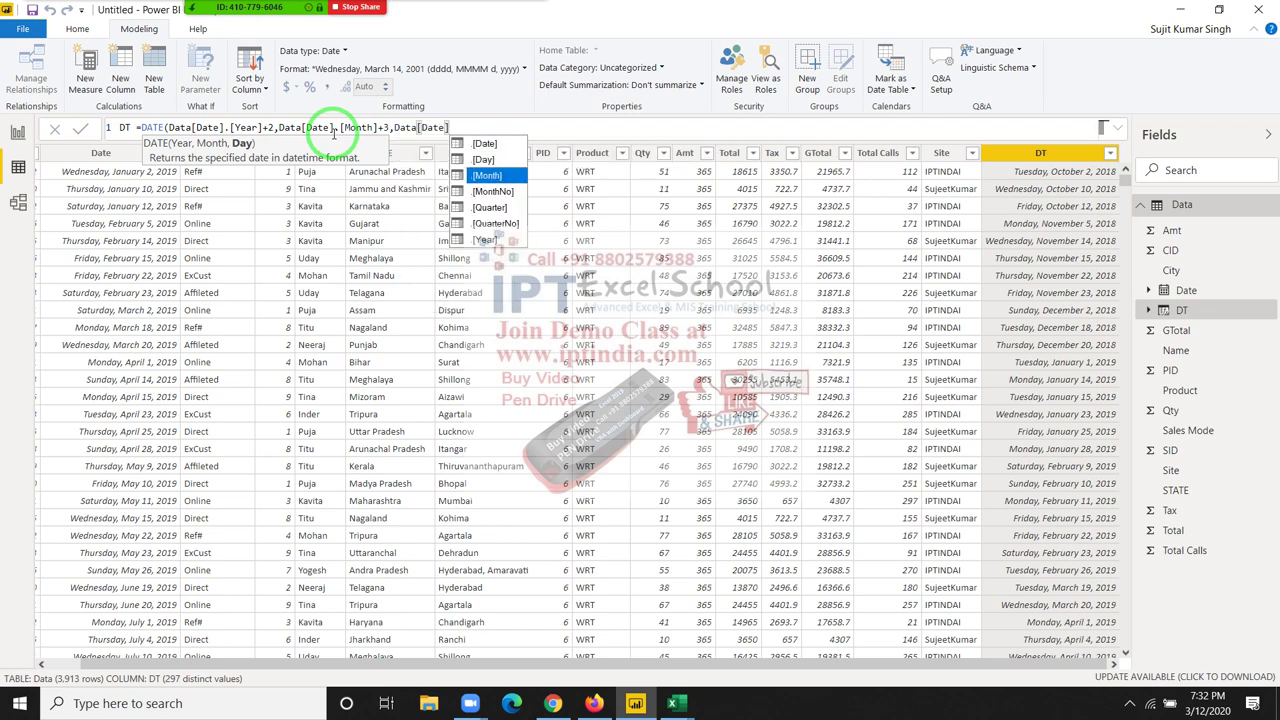
key(Up)
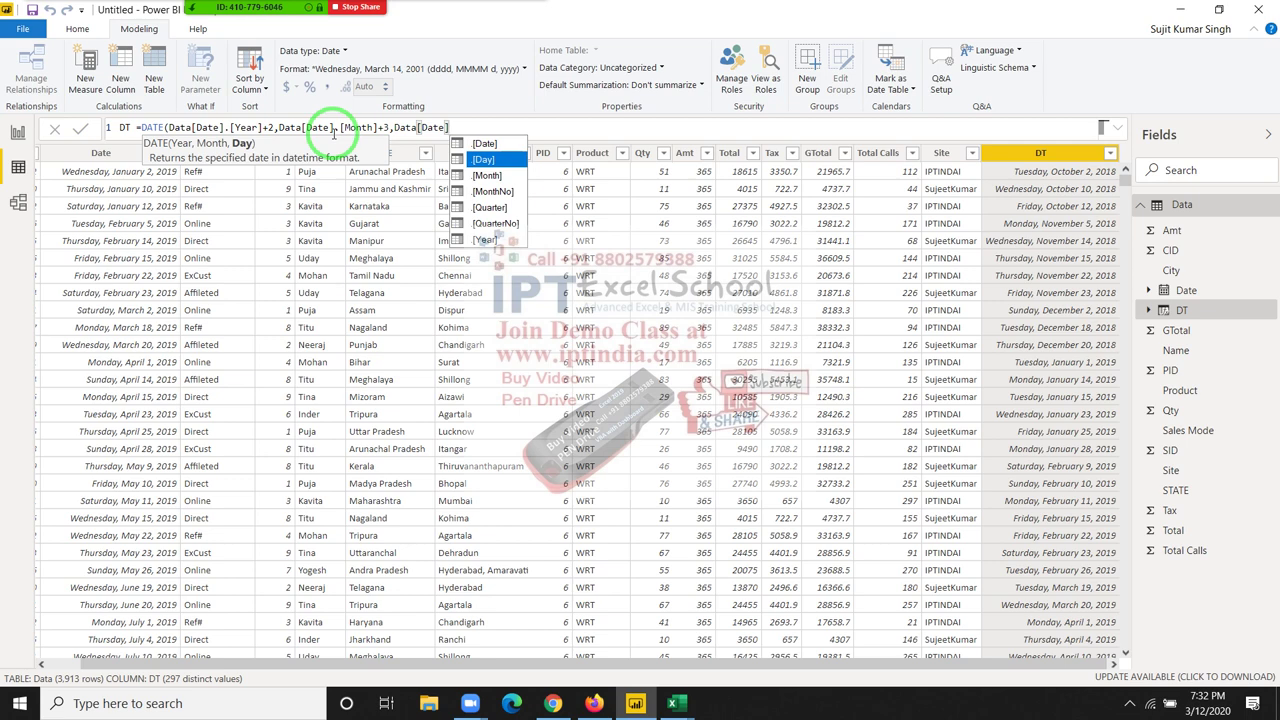
key(Tab)
text(+22)
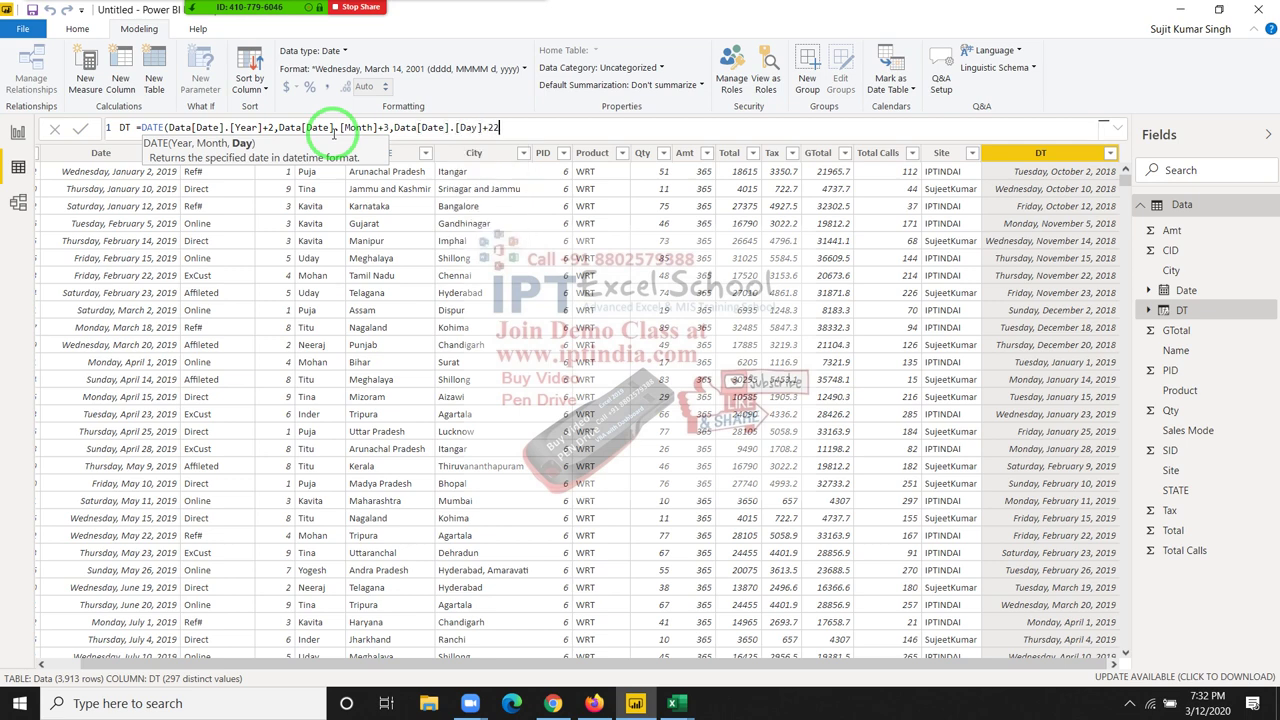
text())
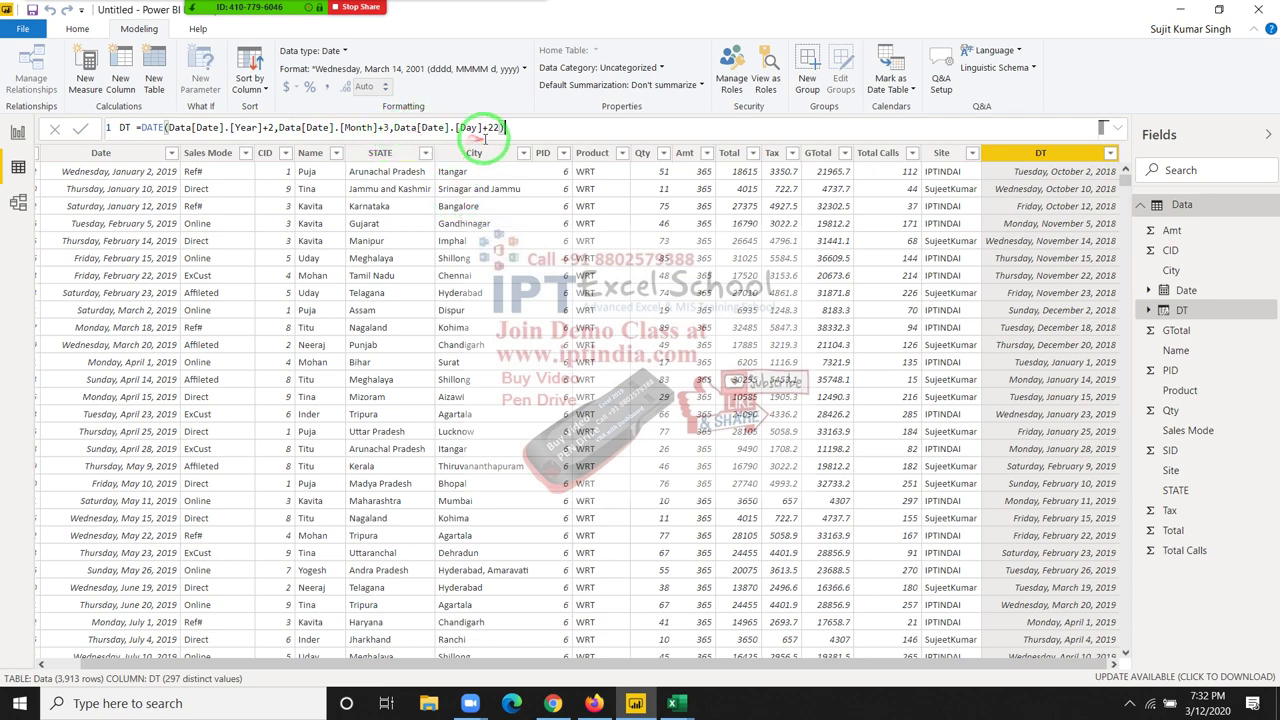
Step: Commit DT, then fix the Text-to-Number error by replacing [Month] with [MonthNo]
key(Return)
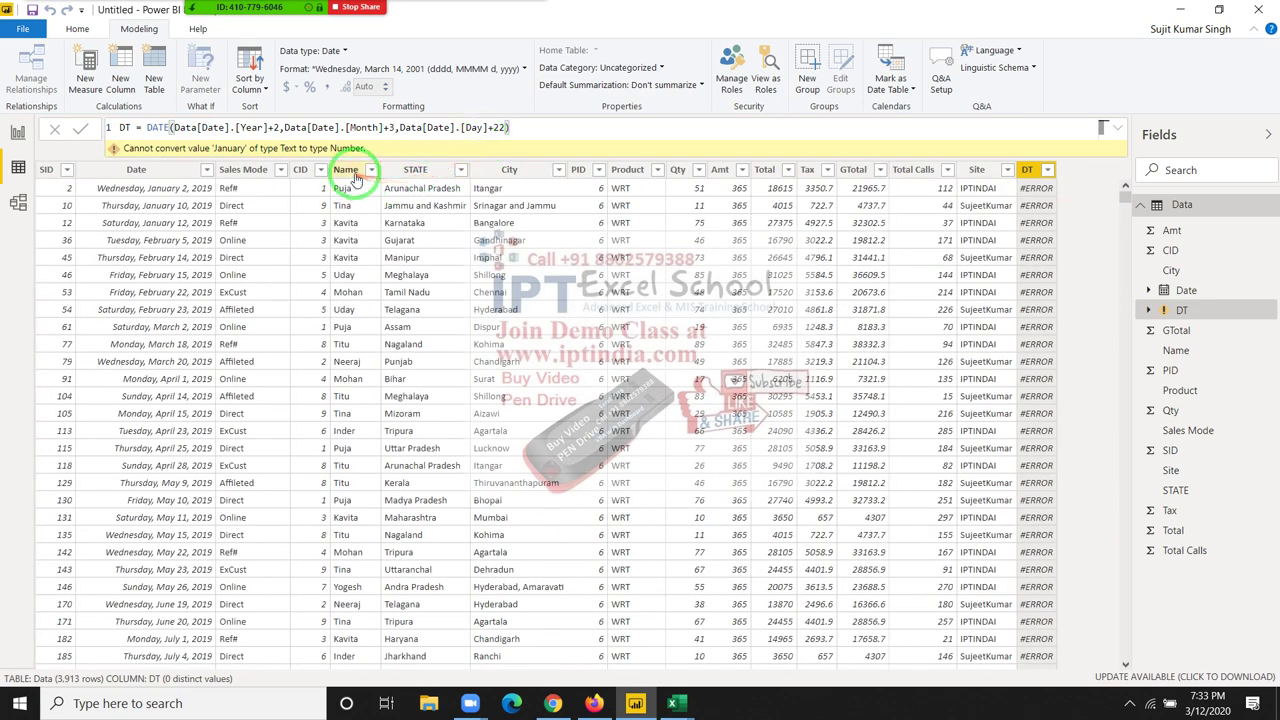
double_click(380, 127)
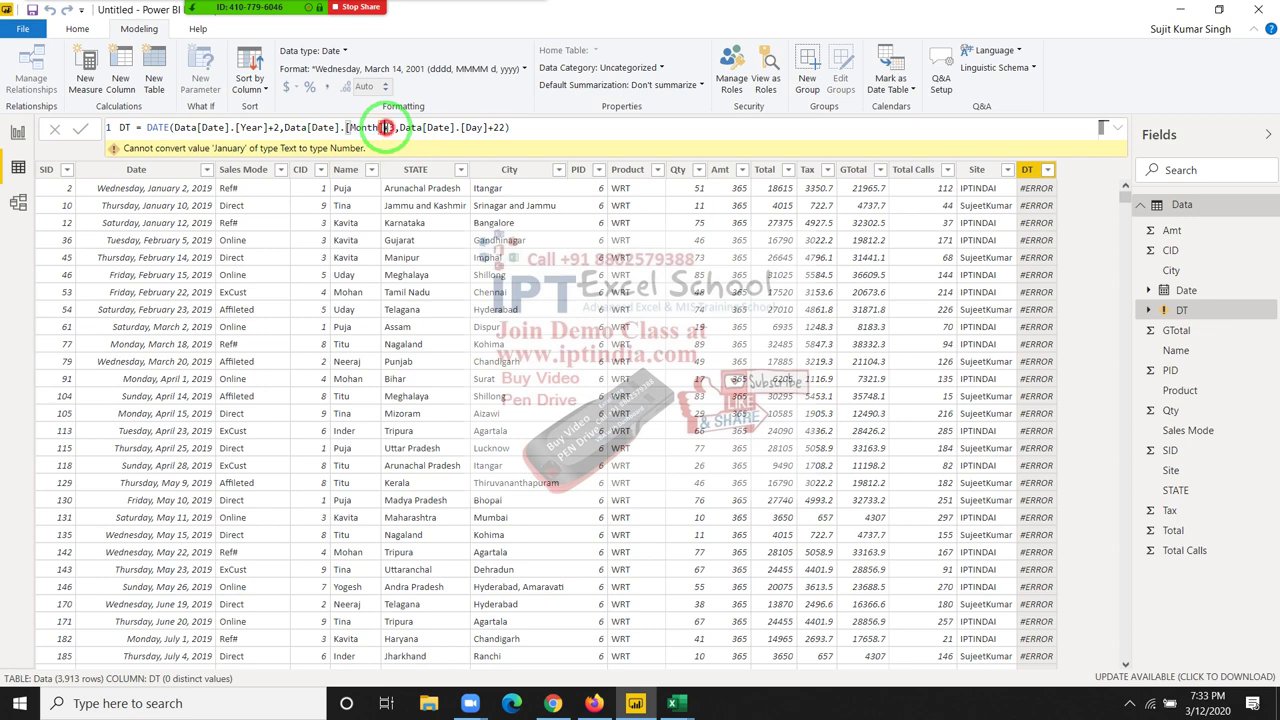
text([Mo)
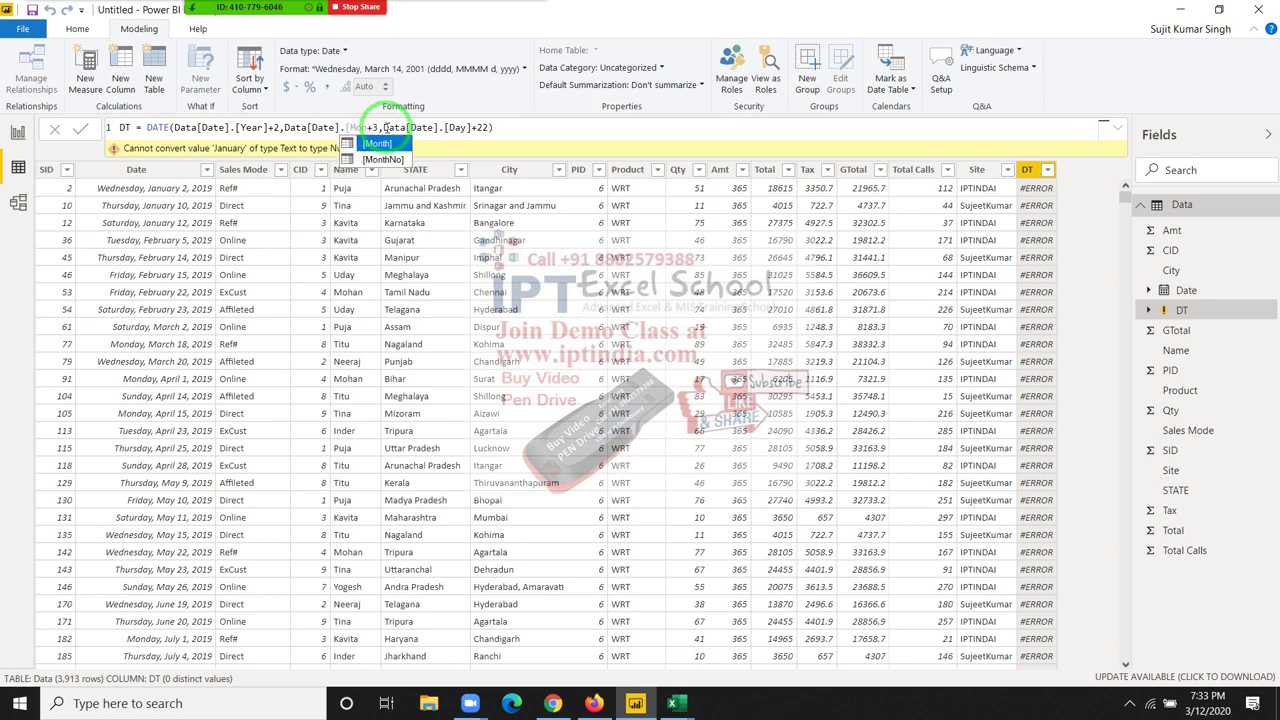
key(Down)
key(Tab)
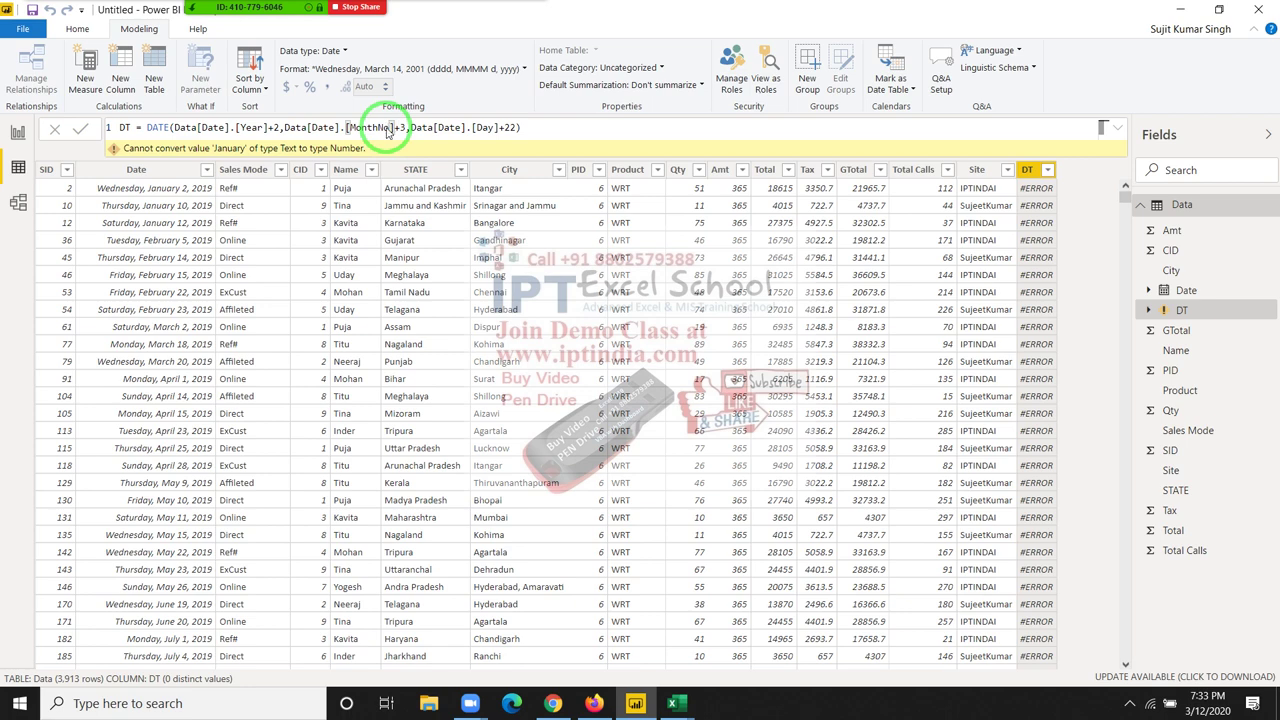
key(Return)
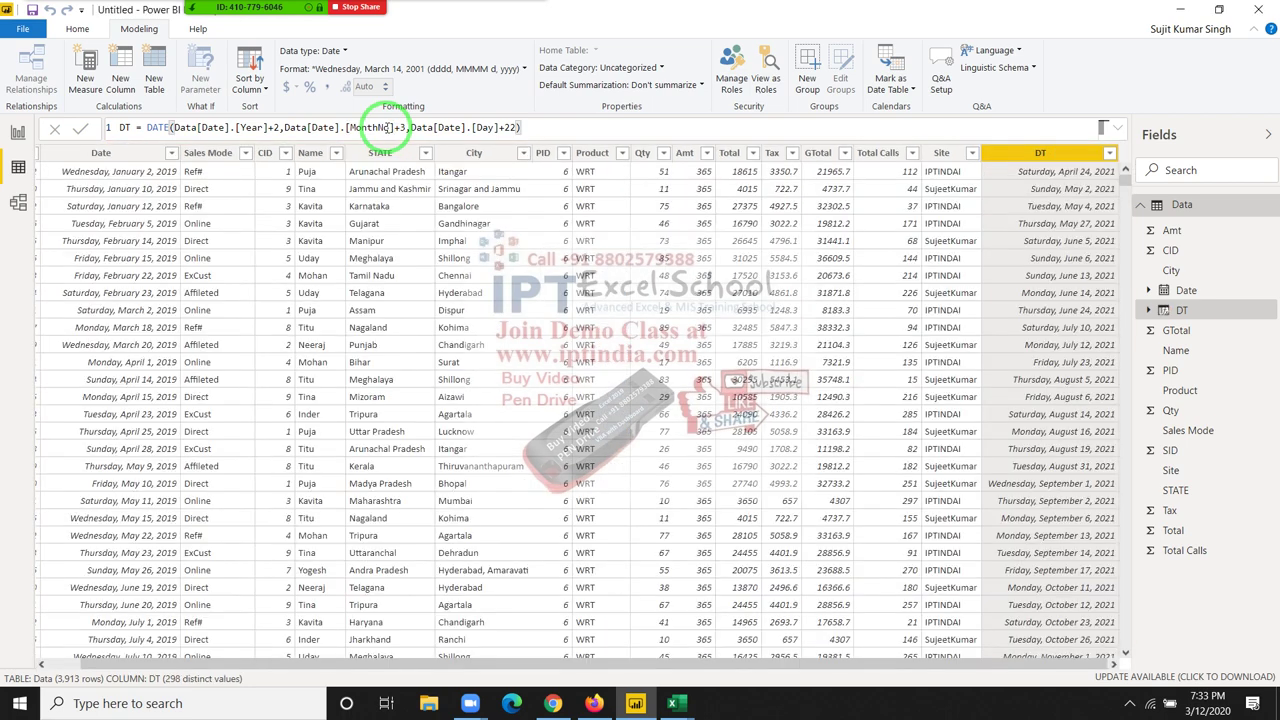
click(1075, 175)
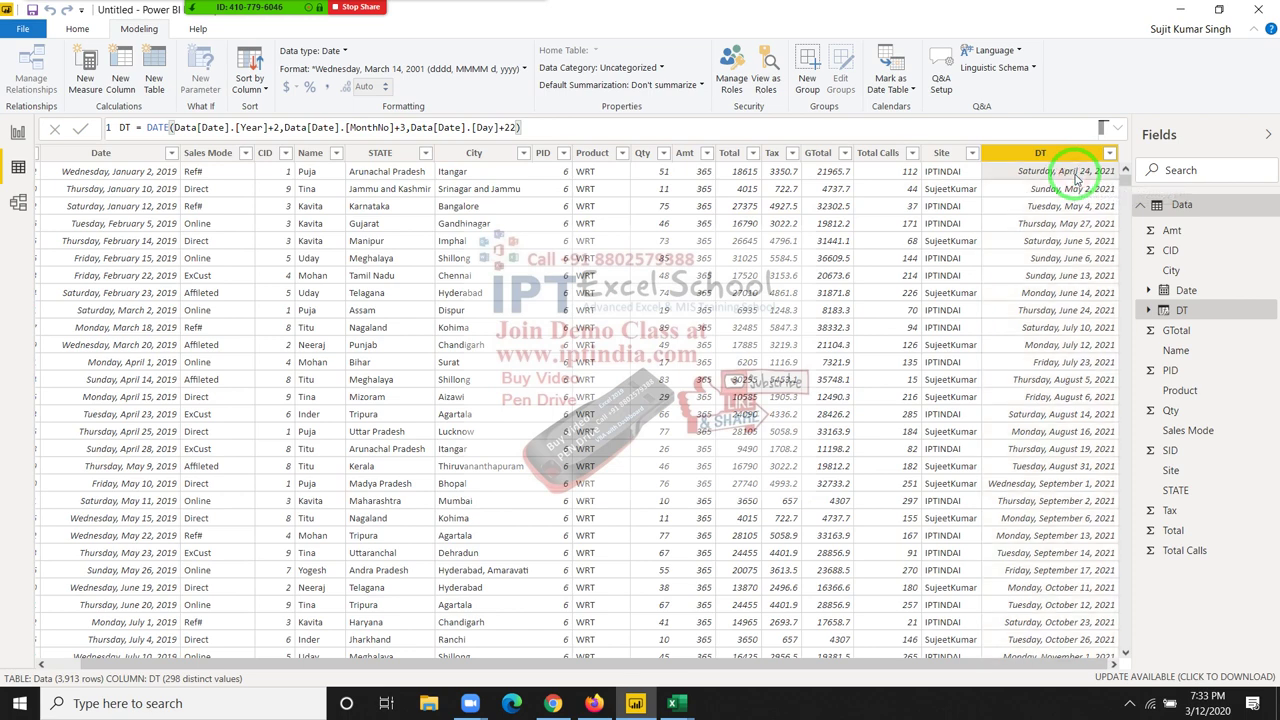
drag(190, 183, 388, 118)
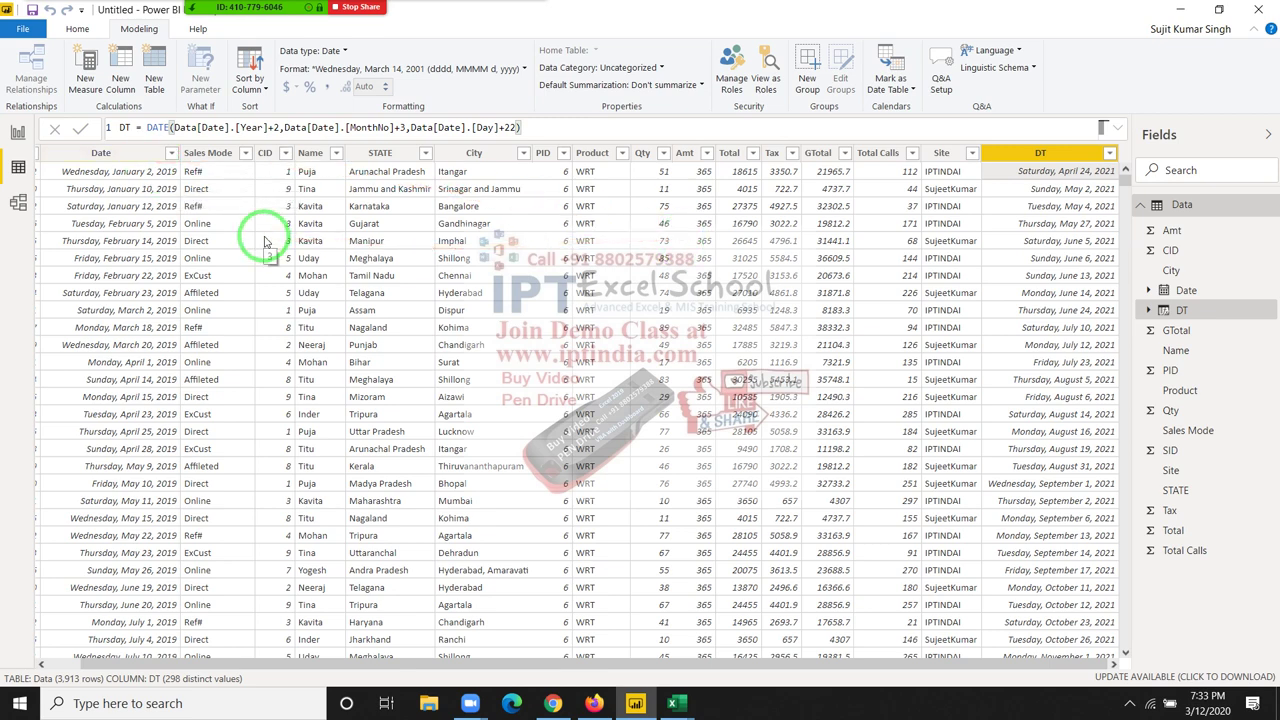
Step: Mute the second and last attendees in Zoom's participants list, then close the list
click(137, 17)
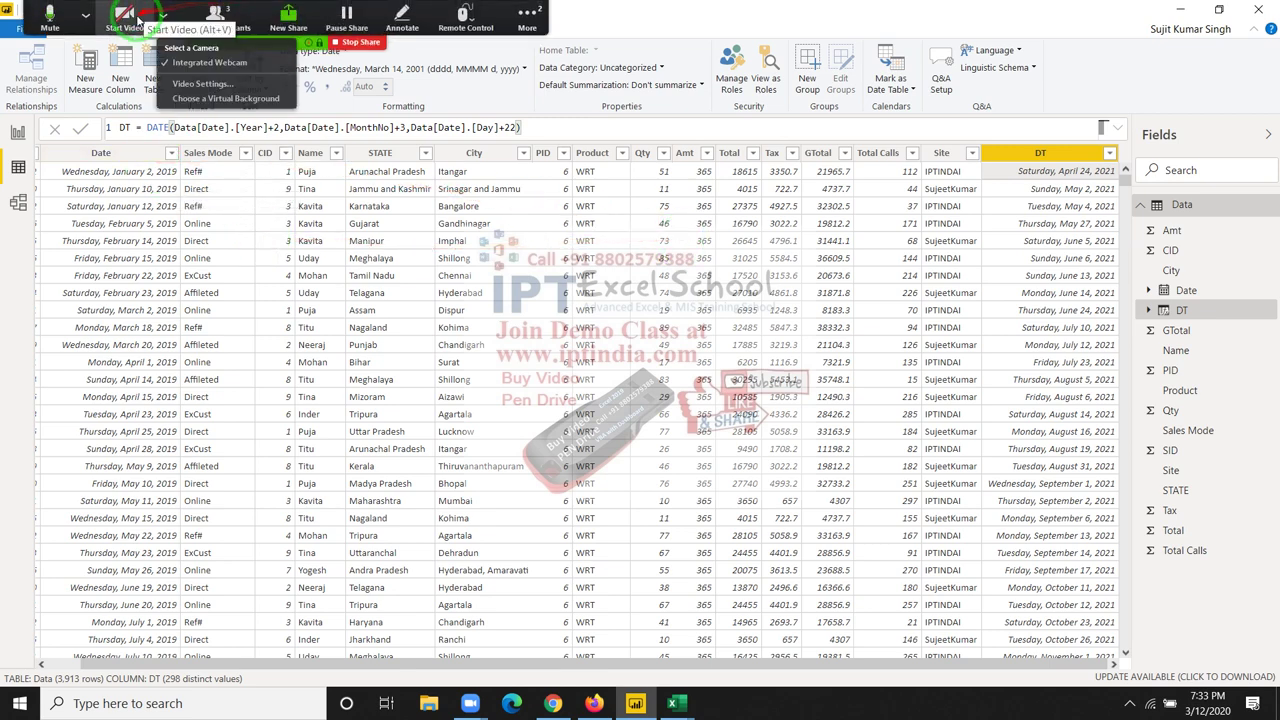
click(85, 14)
click(213, 20)
click(213, 22)
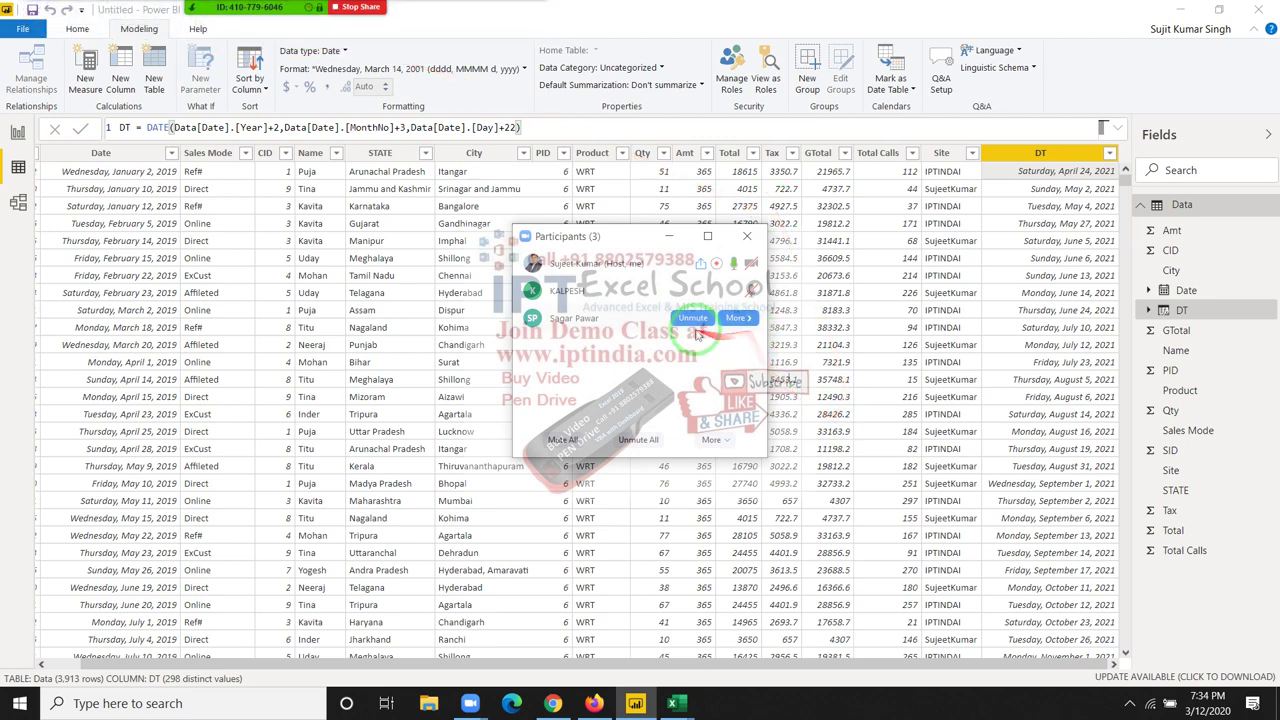
mouse_move(600, 290)
mouse_move(600, 318)
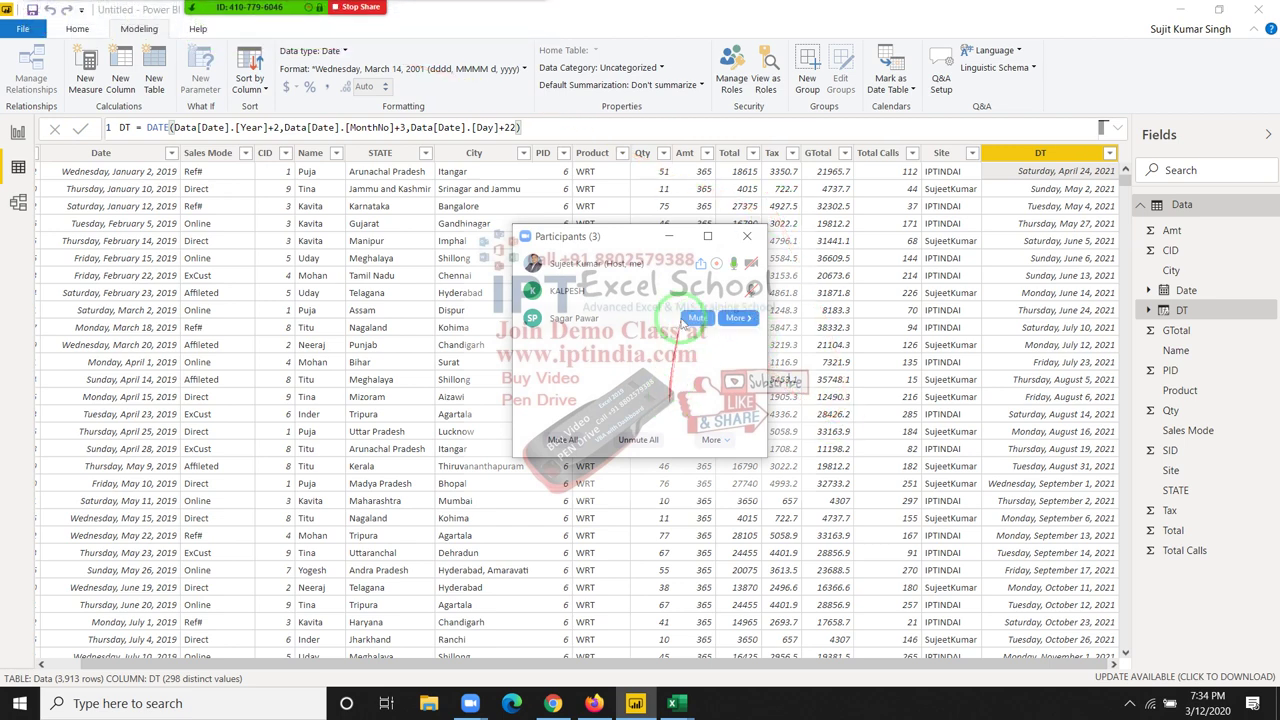
click(695, 292)
click(607, 400)
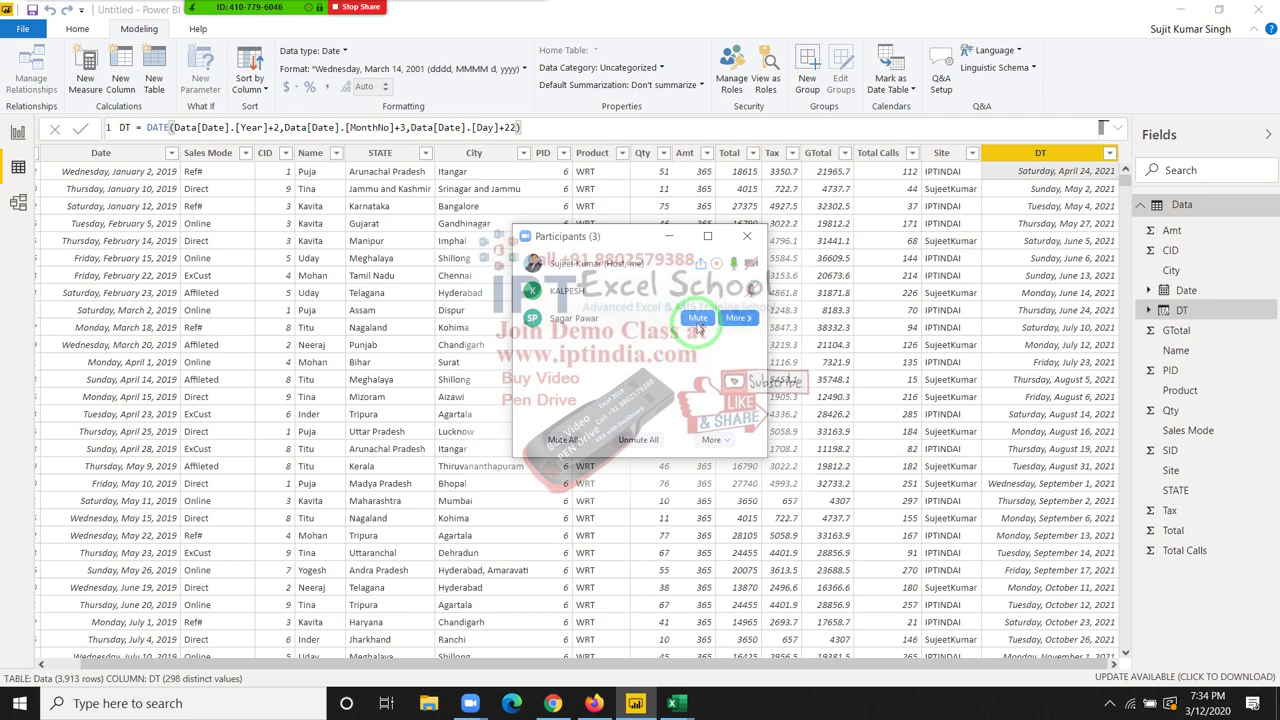
click(698, 320)
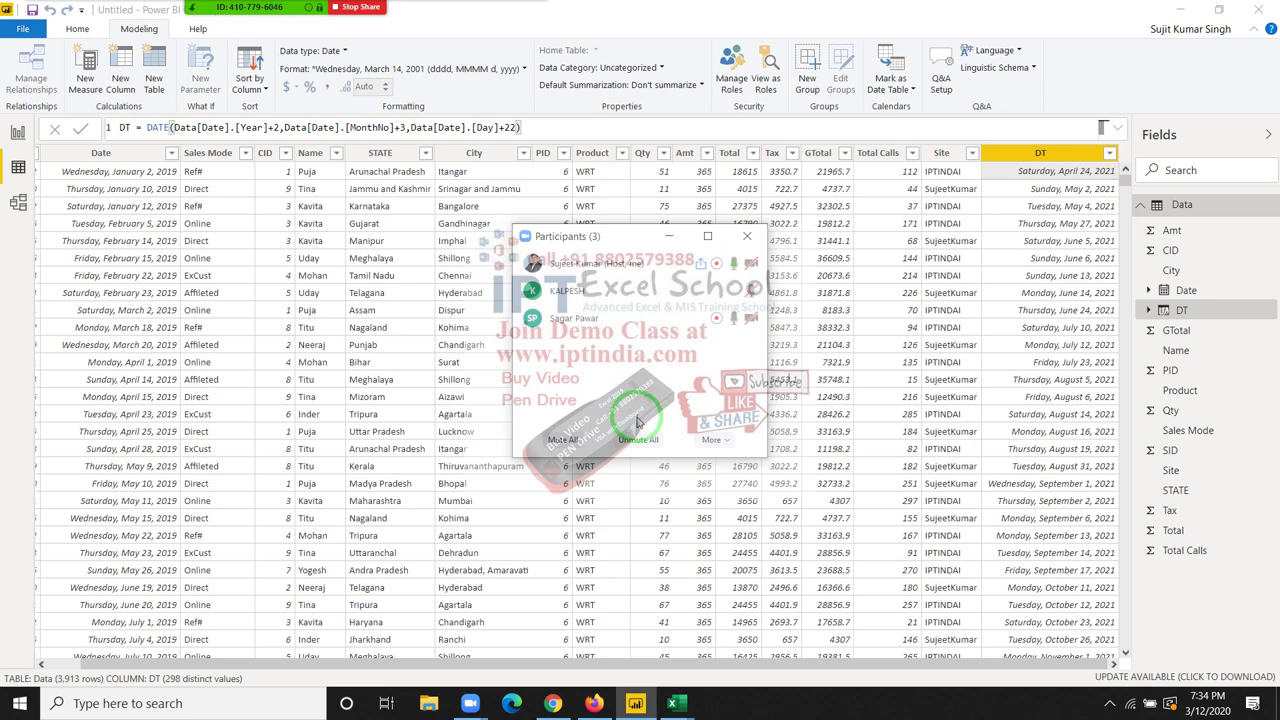
click(745, 241)
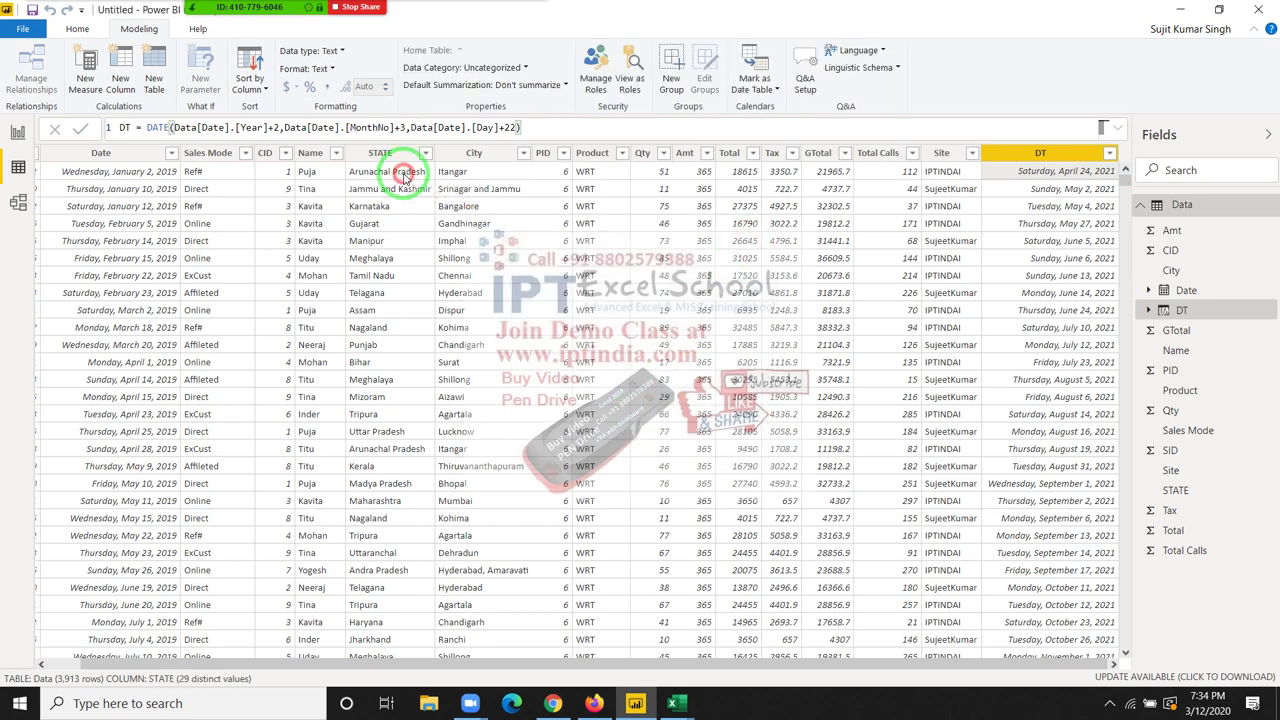
Step: Select the Date column and add a new calculated column to the Data table
click(405, 177)
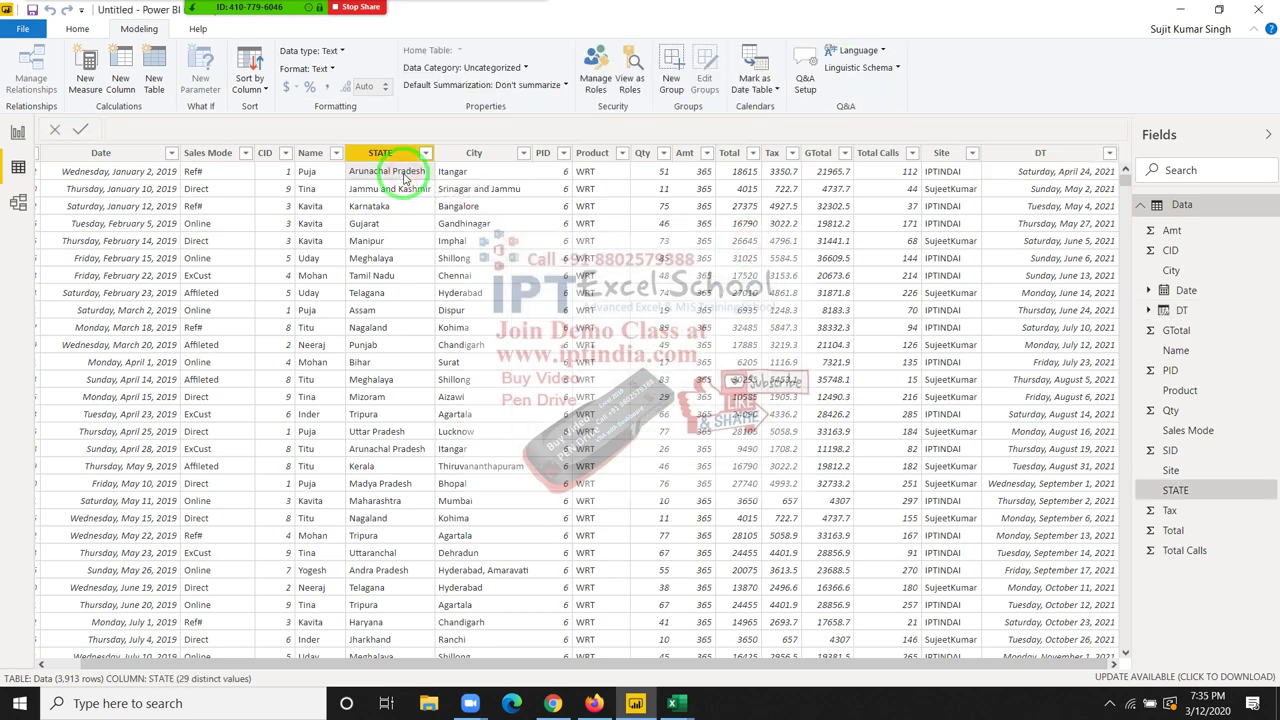
click(248, 171)
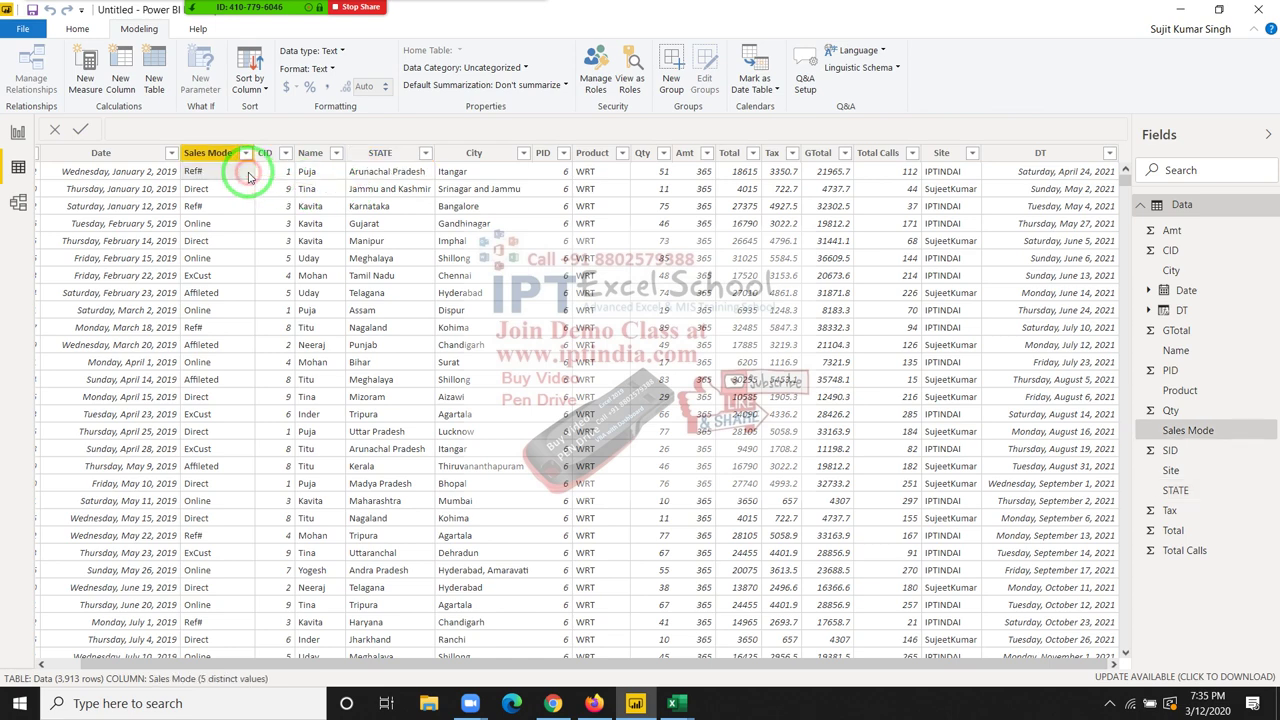
click(150, 168)
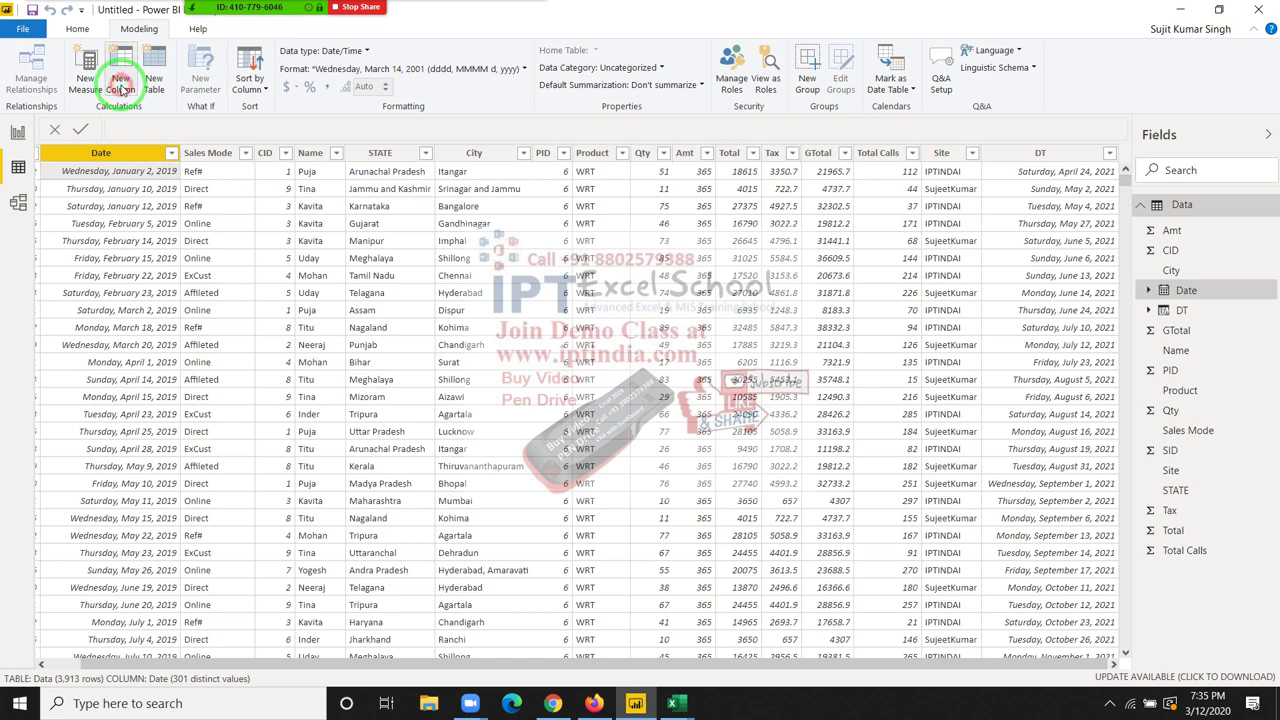
click(120, 85)
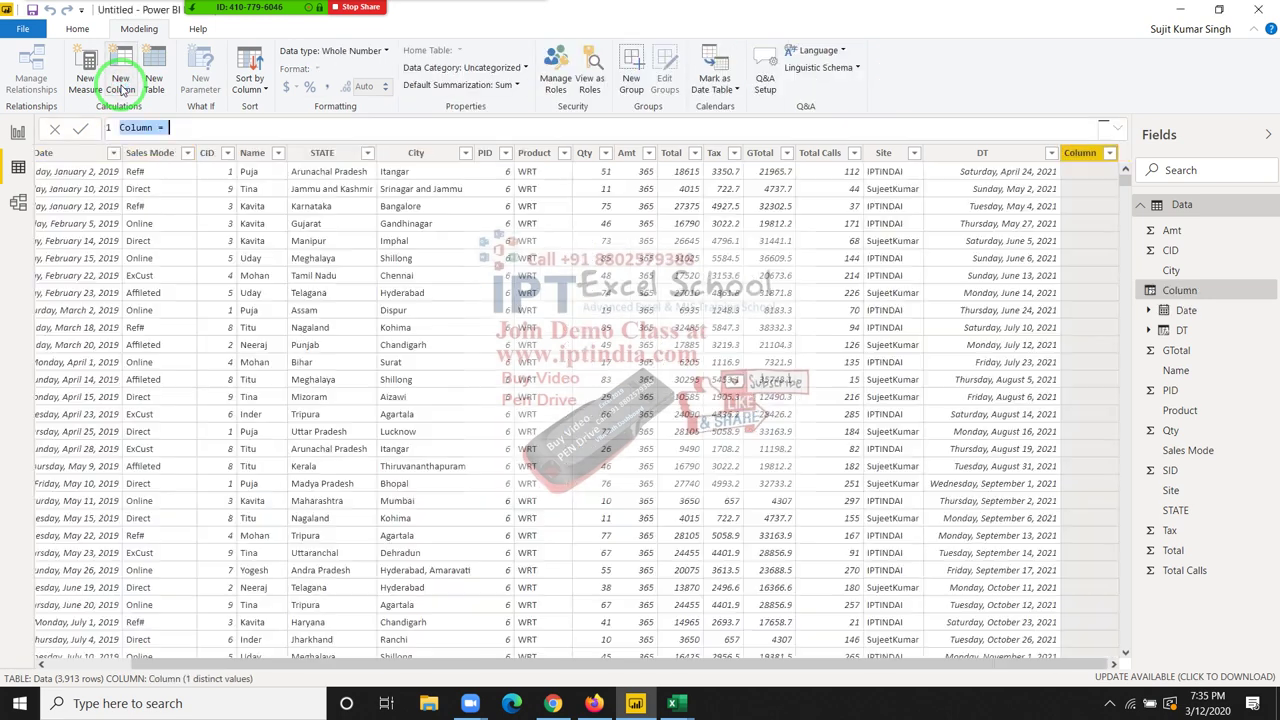
Step: Name the new column dif with formula Data[DT]-Data[Date].[Date] and commit it
double_click(140, 129)
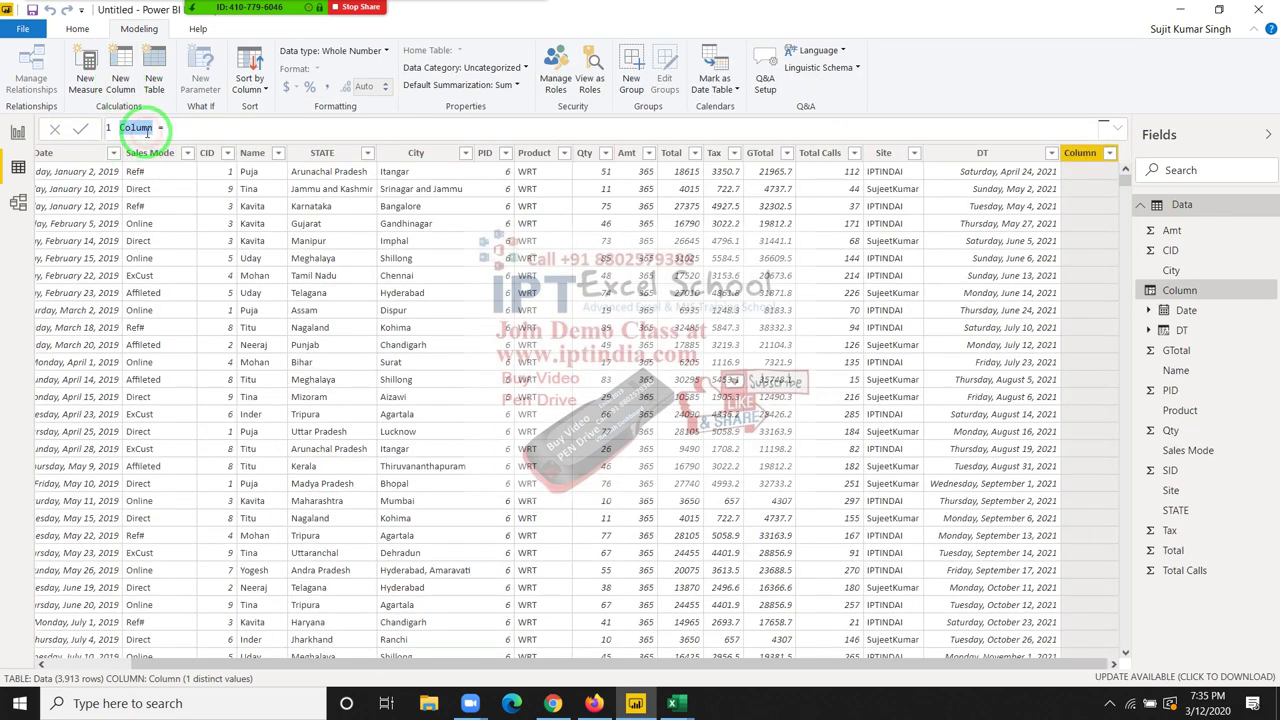
text(dif)
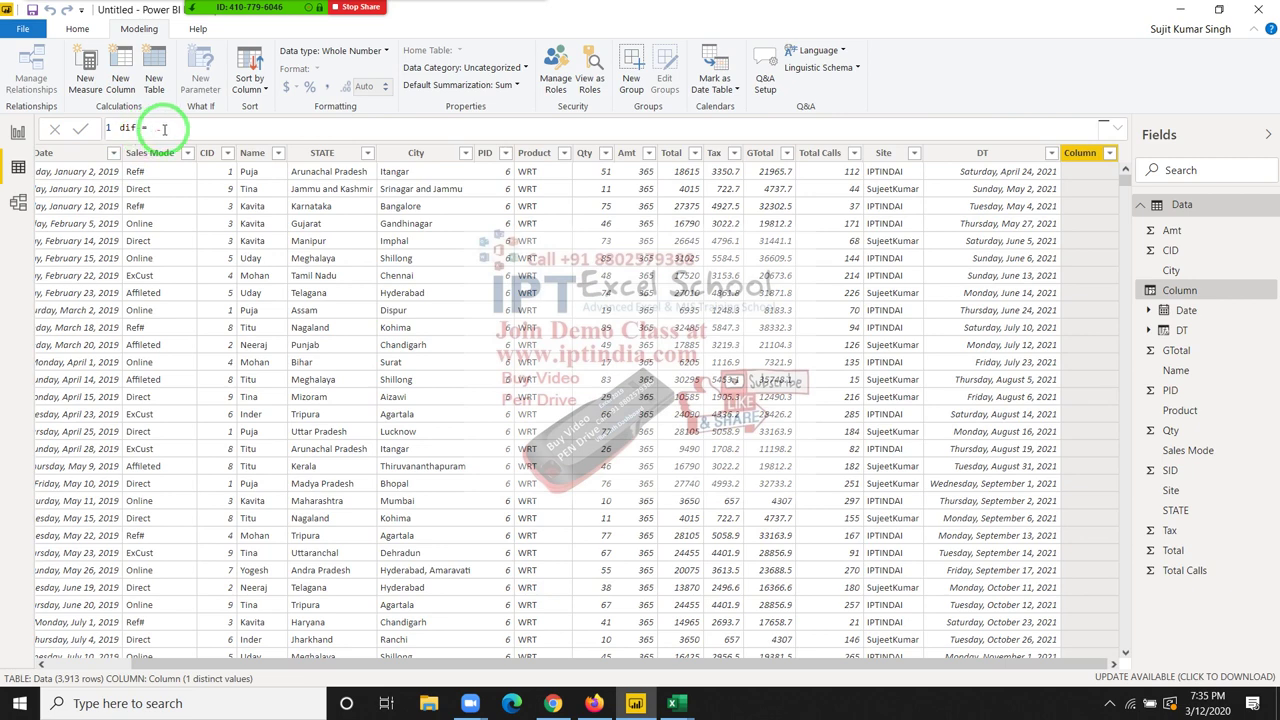
click(165, 129)
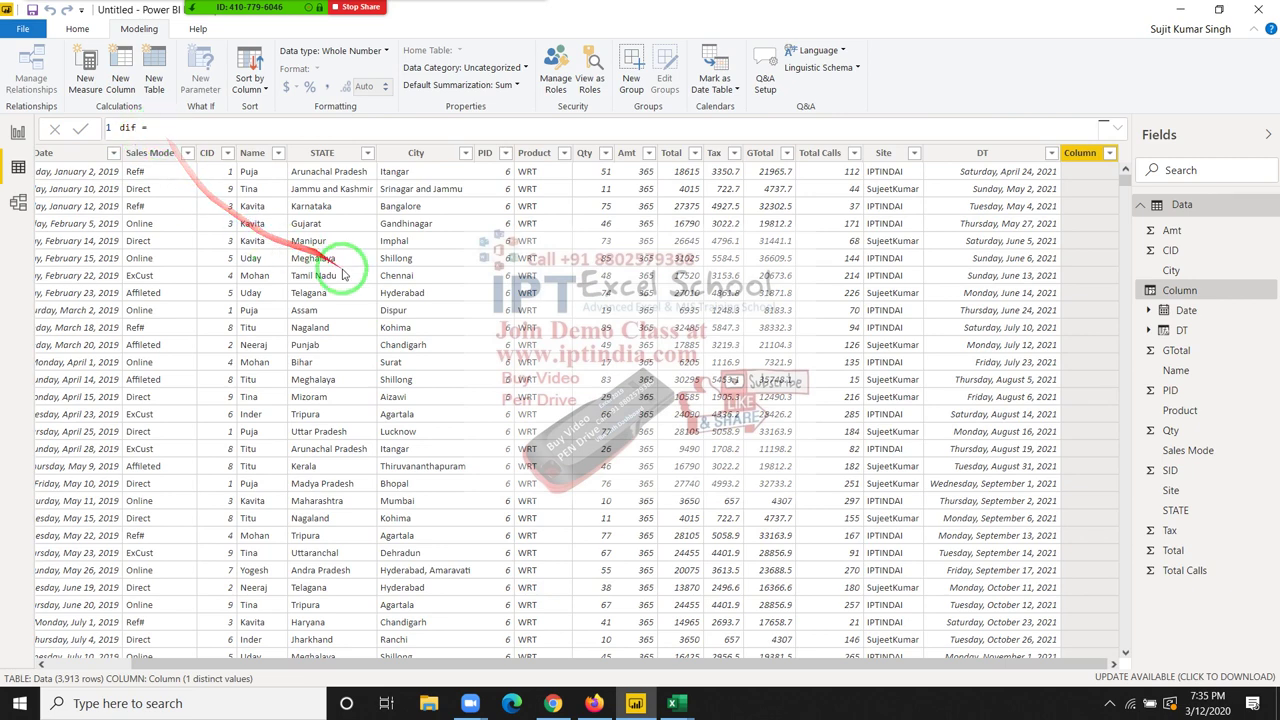
text(DT)
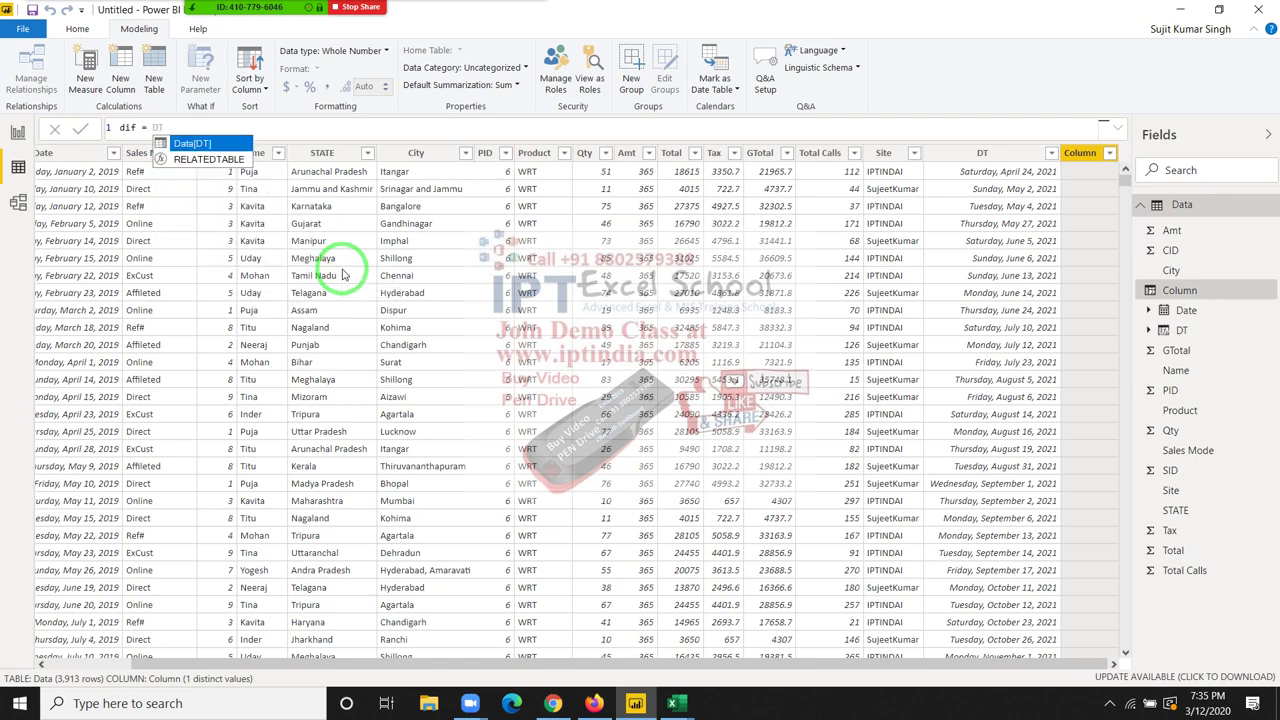
key(Tab)
text(-)
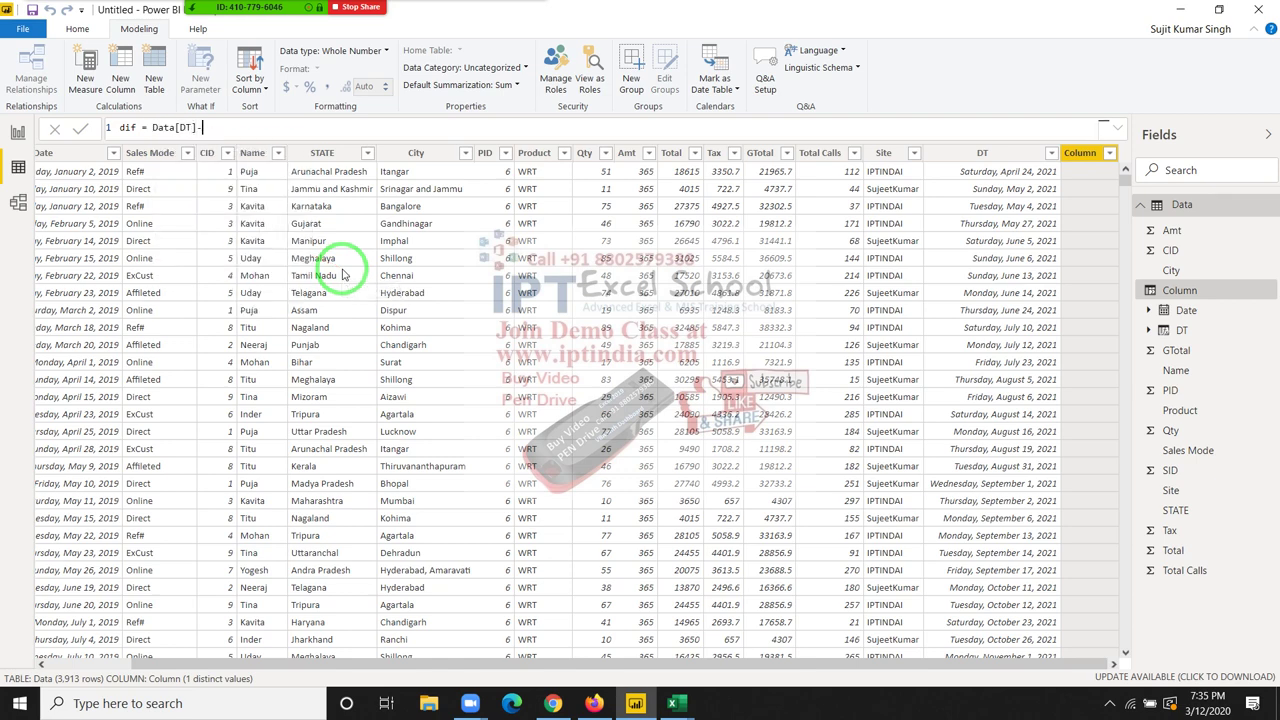
text(DATE)
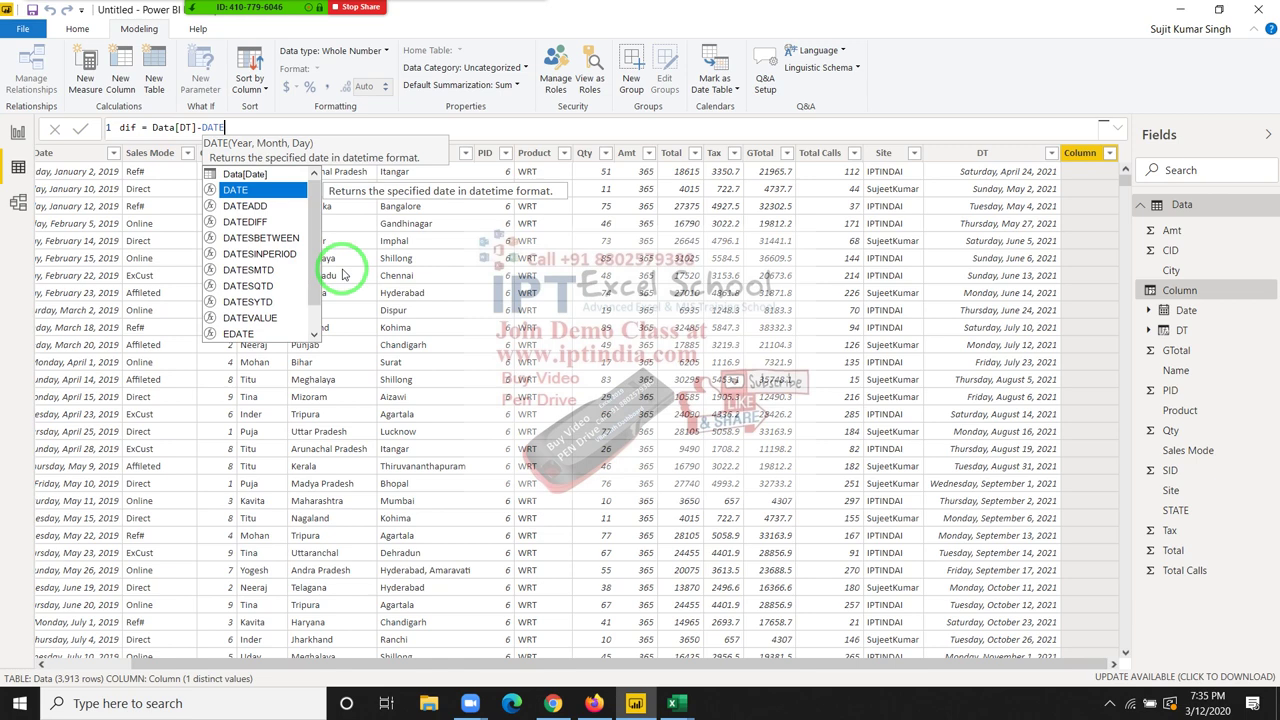
key(Up)
key(Tab)
key(Tab)
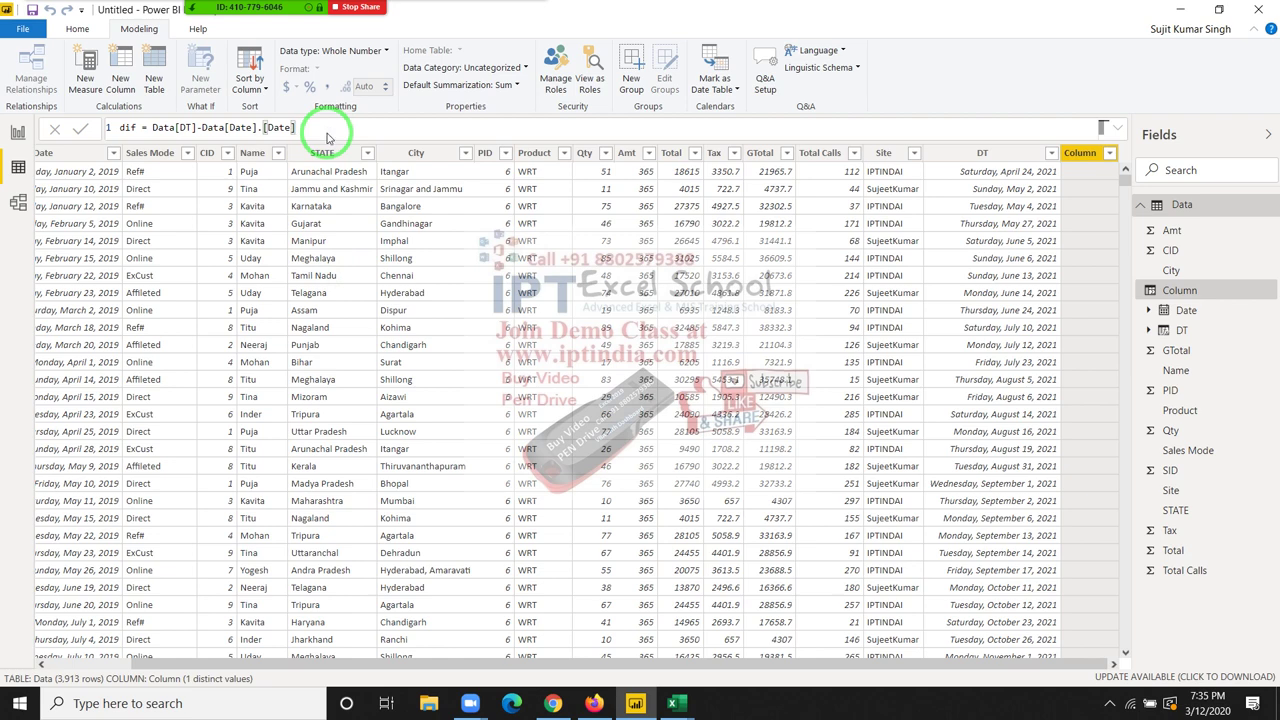
key(Return)
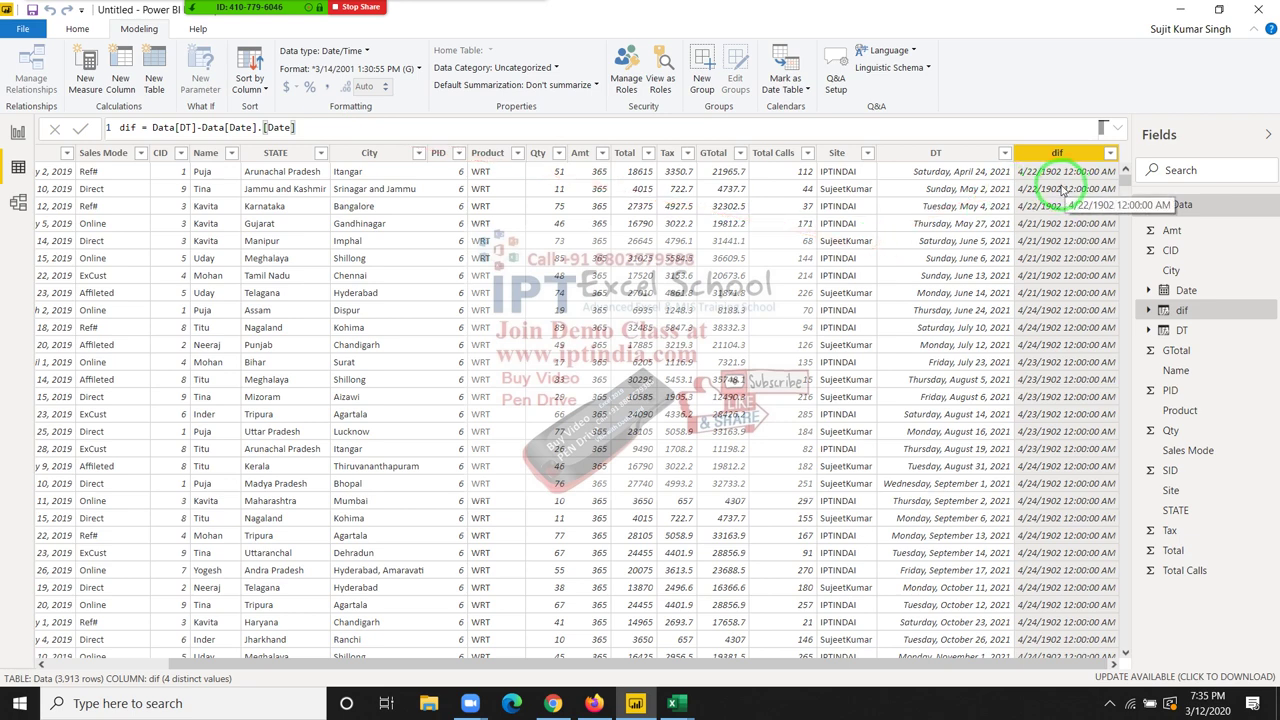
Step: Change the dif column's data type to Whole Number and confirm the change
click(342, 52)
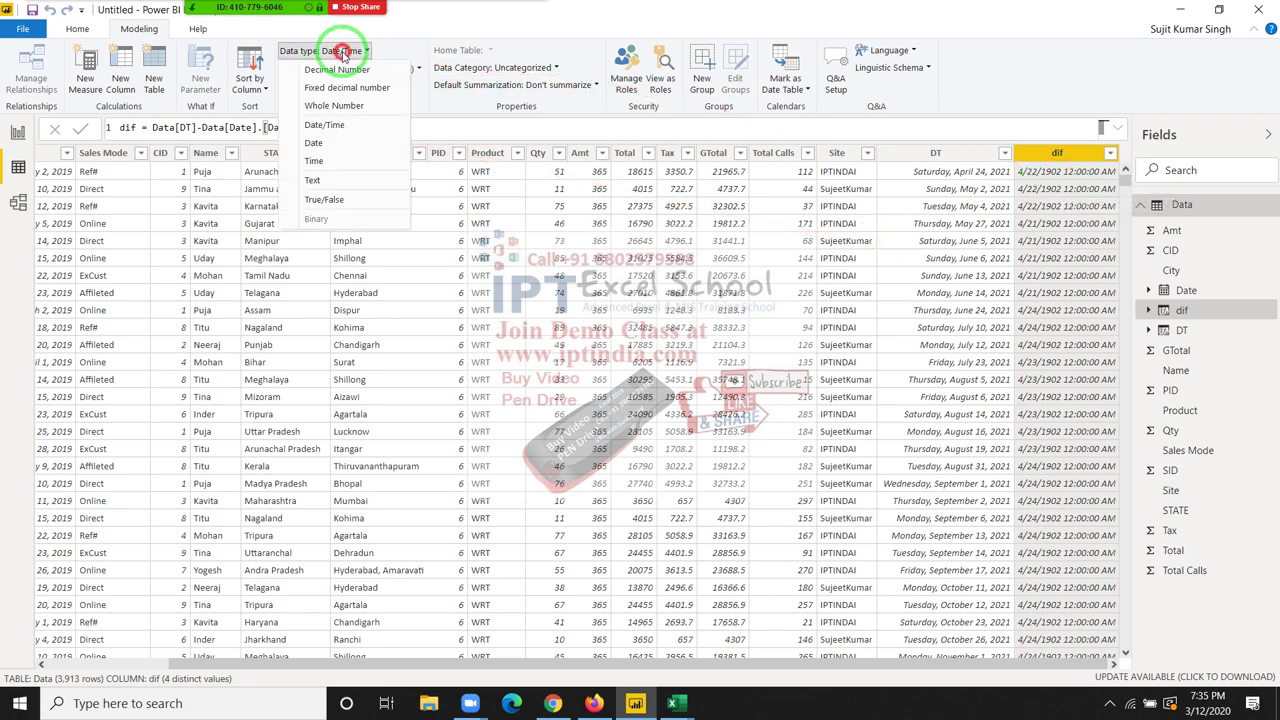
click(340, 104)
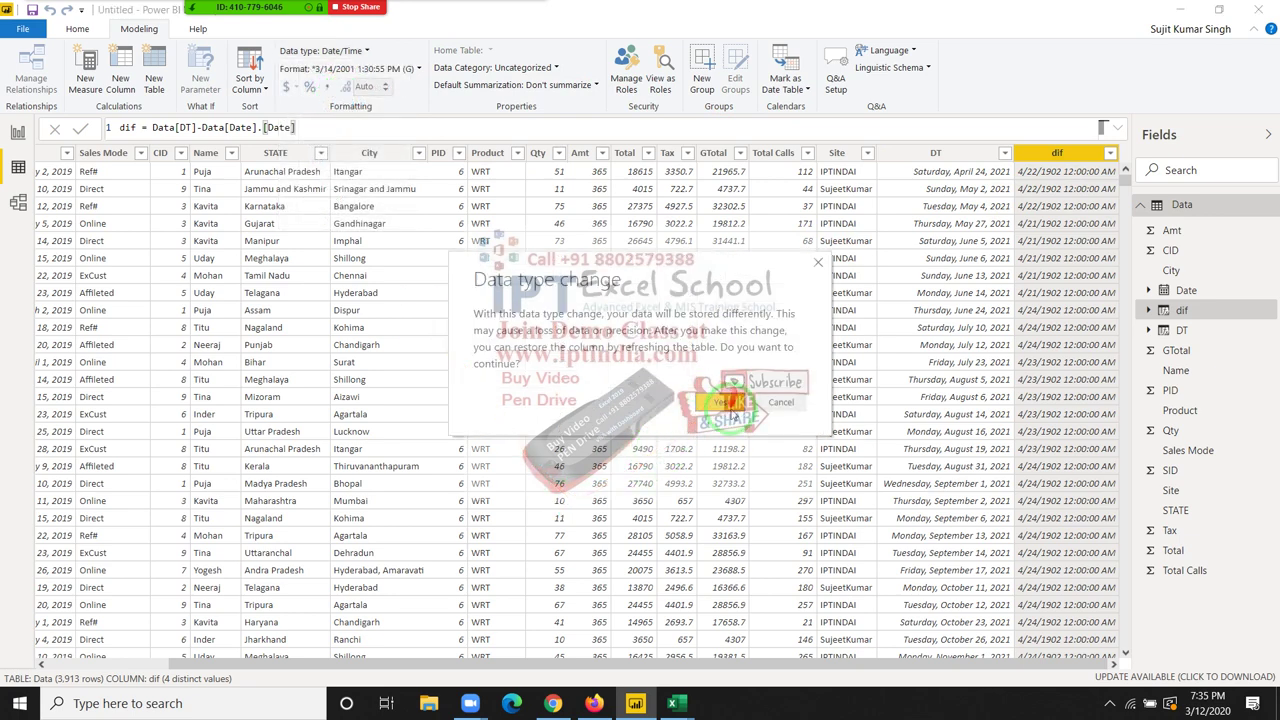
click(729, 402)
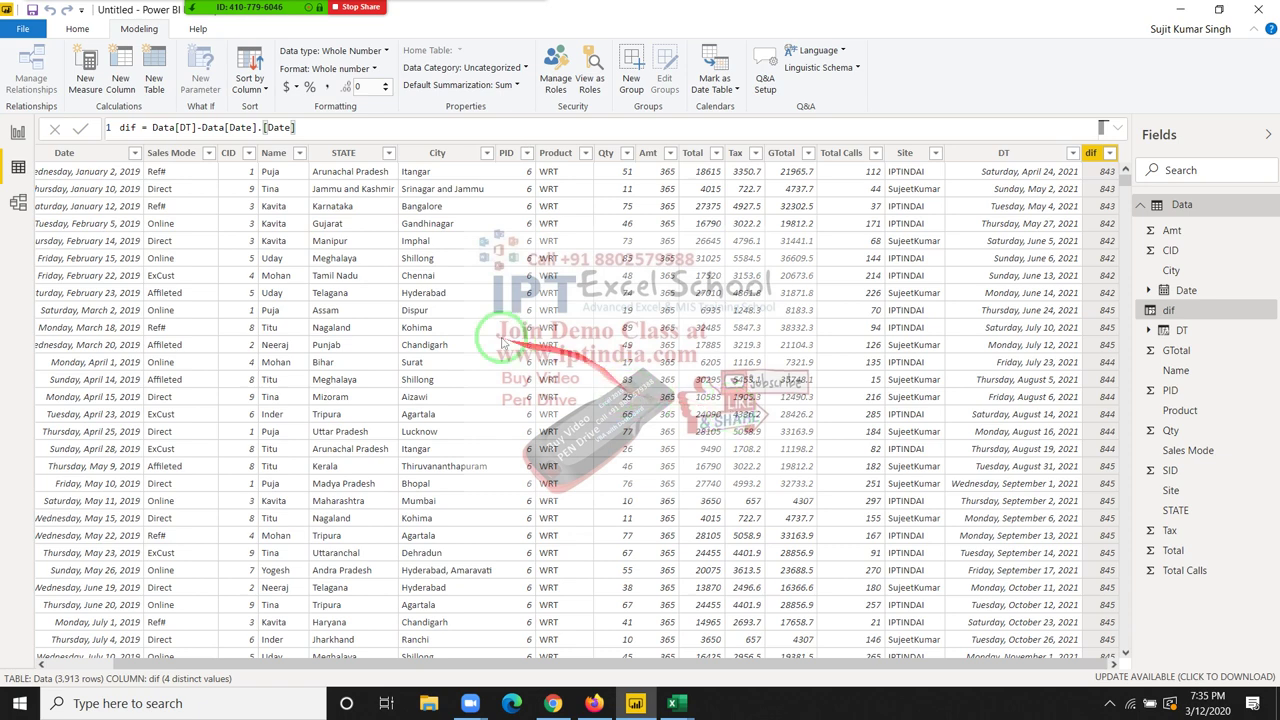
Step: Erase the dif expression, trying DAYS, NET and WE names before clearing back to 'dif ='
click(335, 126)
key(BackSpace)
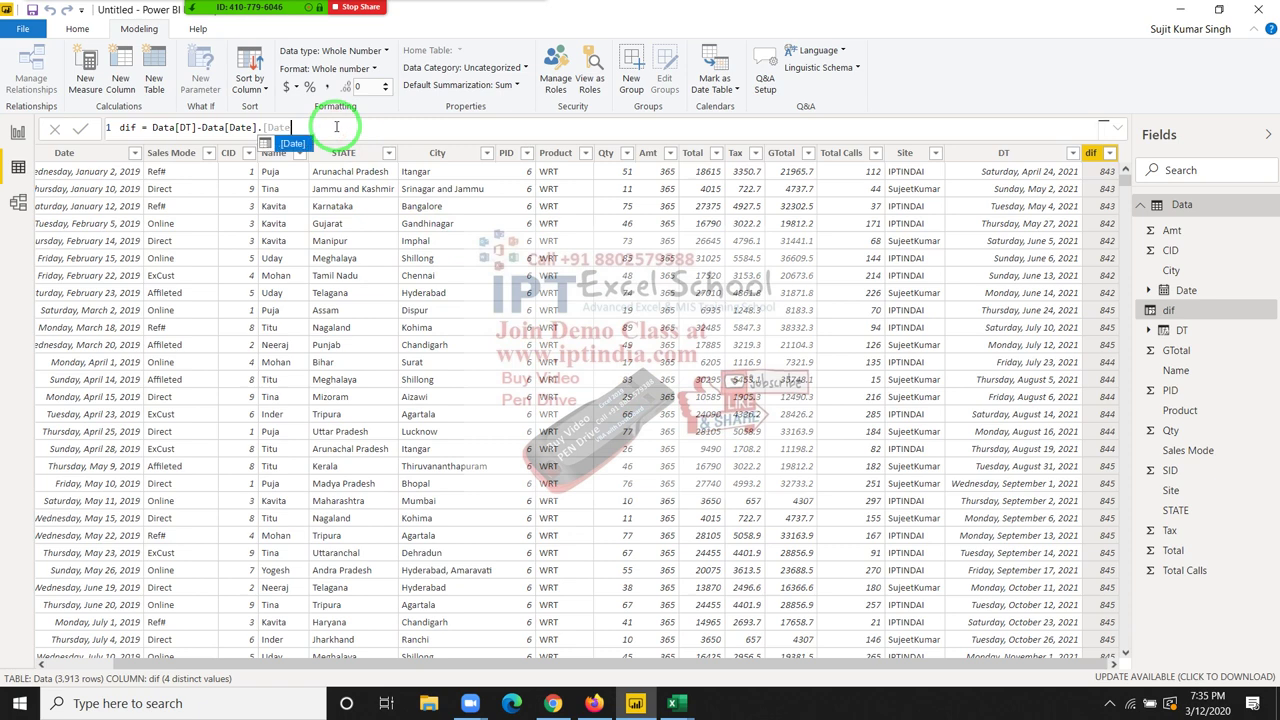
key(BackSpace)
key(BackSpace)
key(BackSpace)
key(BackSpace)
key(BackSpace)
key(BackSpace)
key(BackSpace)
key(BackSpace)
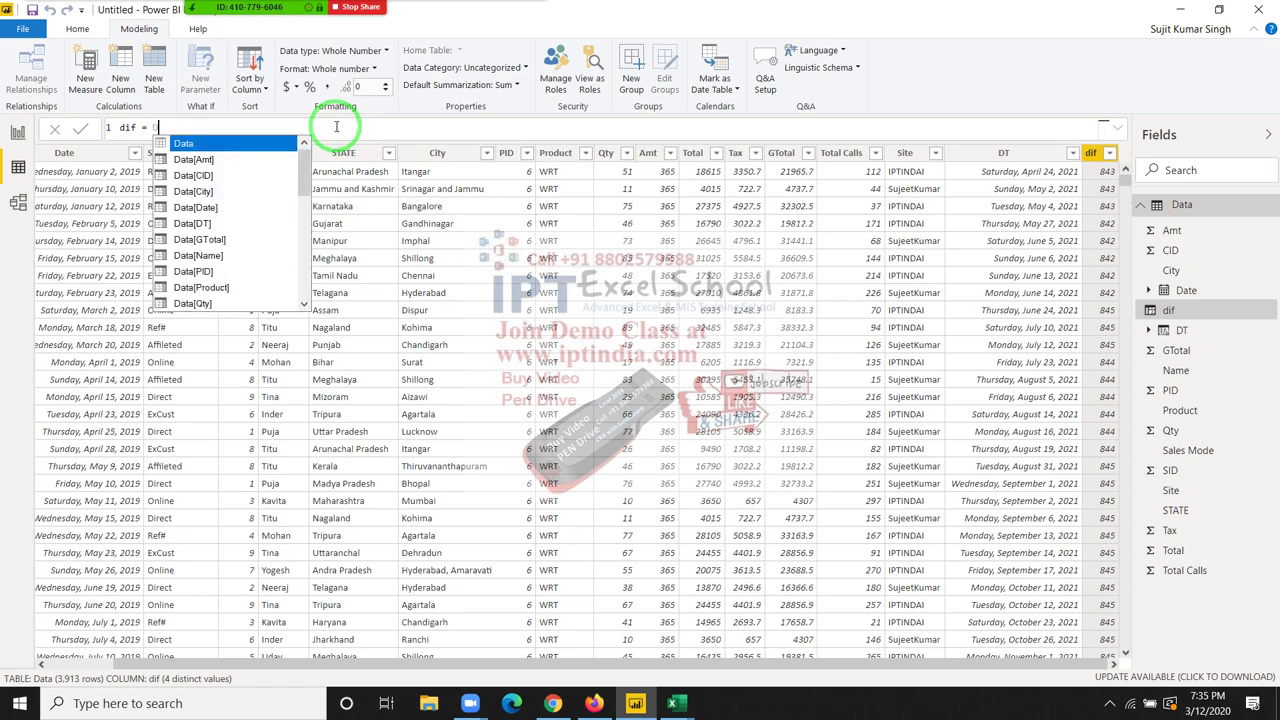
key(BackSpace)
text(DAY)
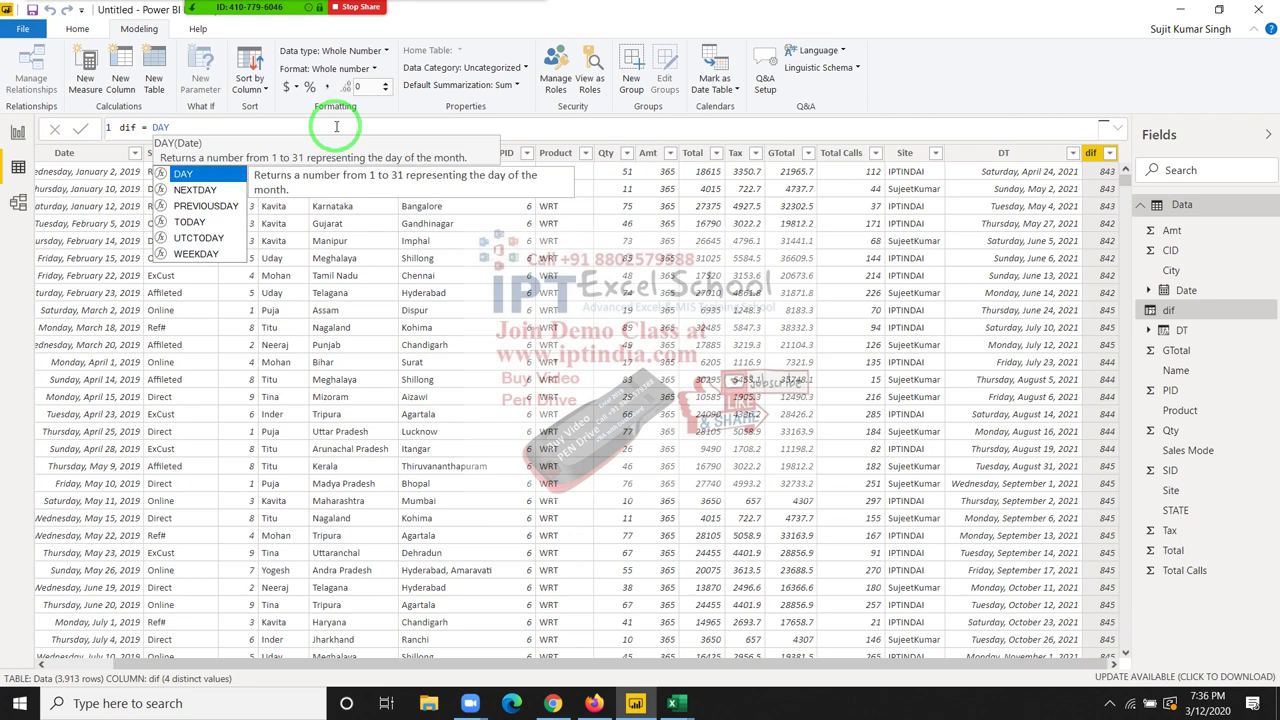
text(S)
key(BackSpace)
key(BackSpace)
key(BackSpace)
key(BackSpace)
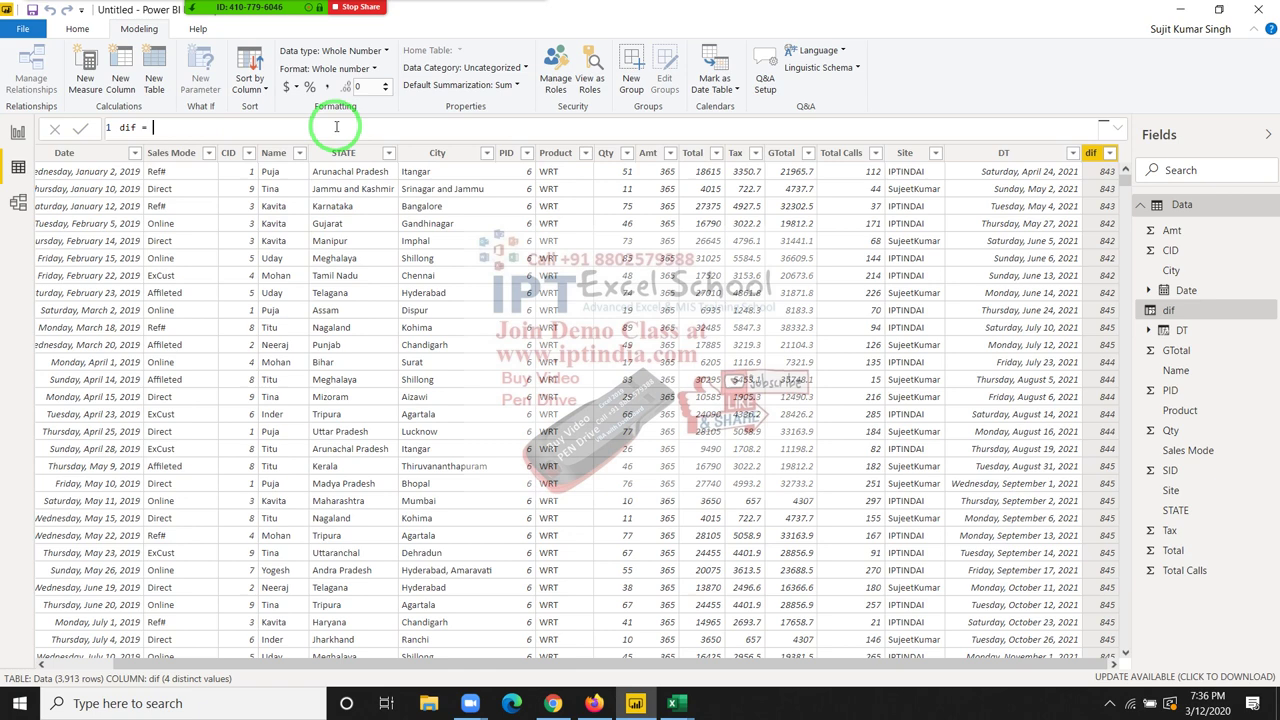
text(NE)
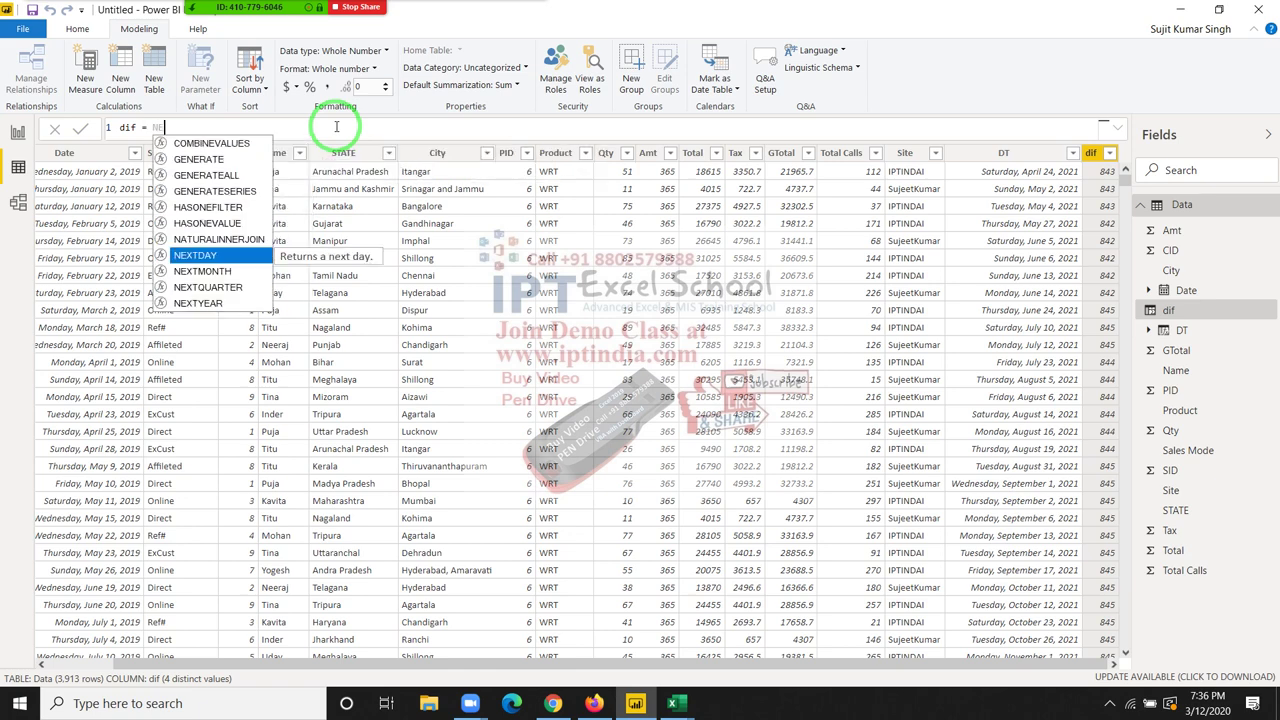
text(T)
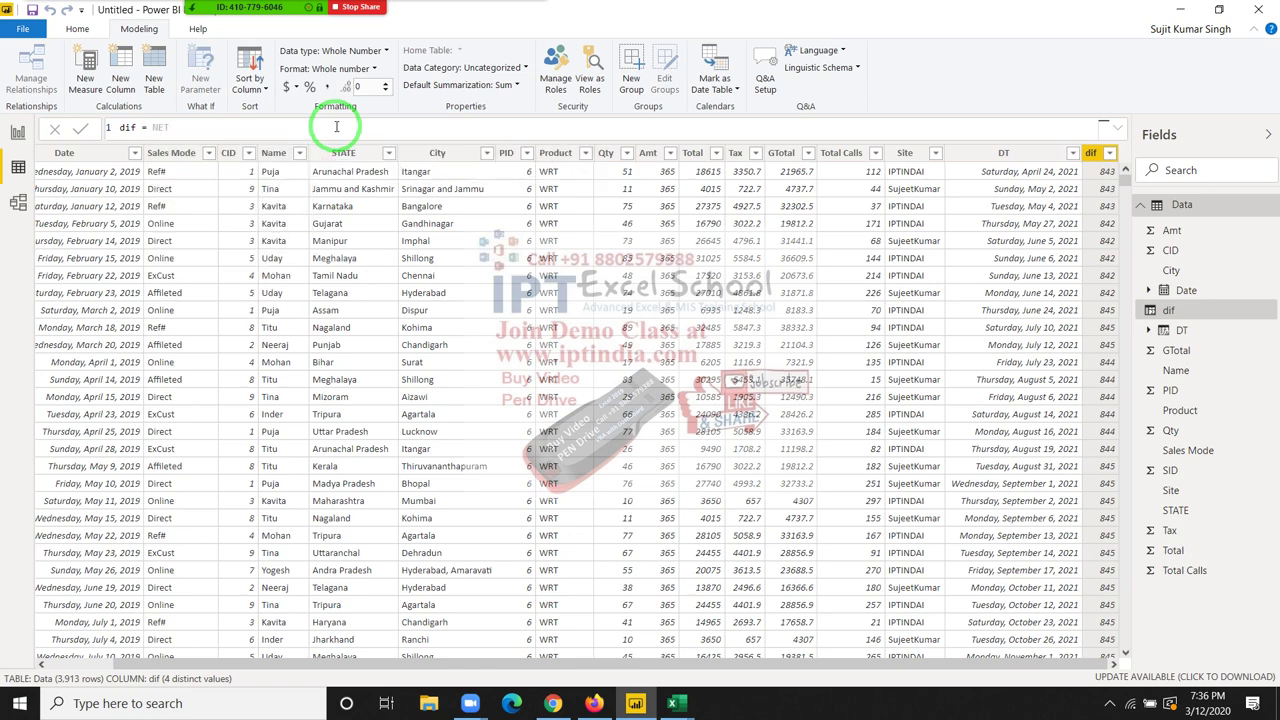
key(BackSpace)
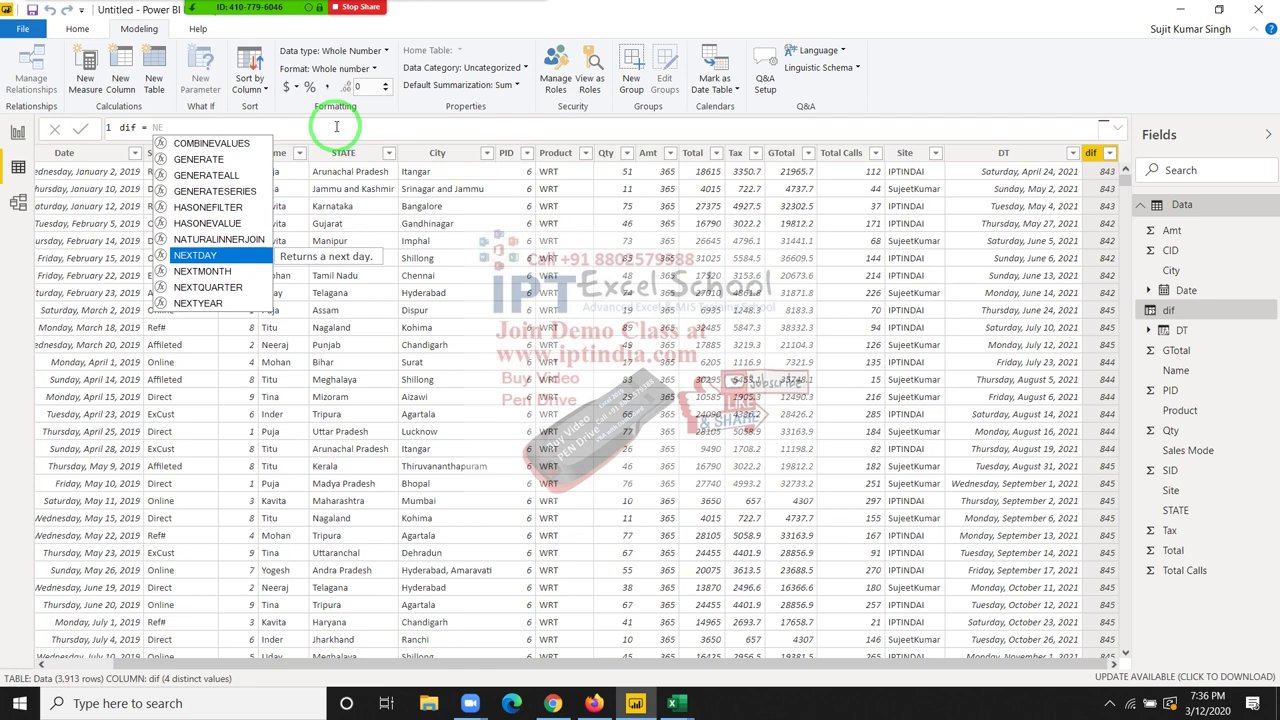
text(T)
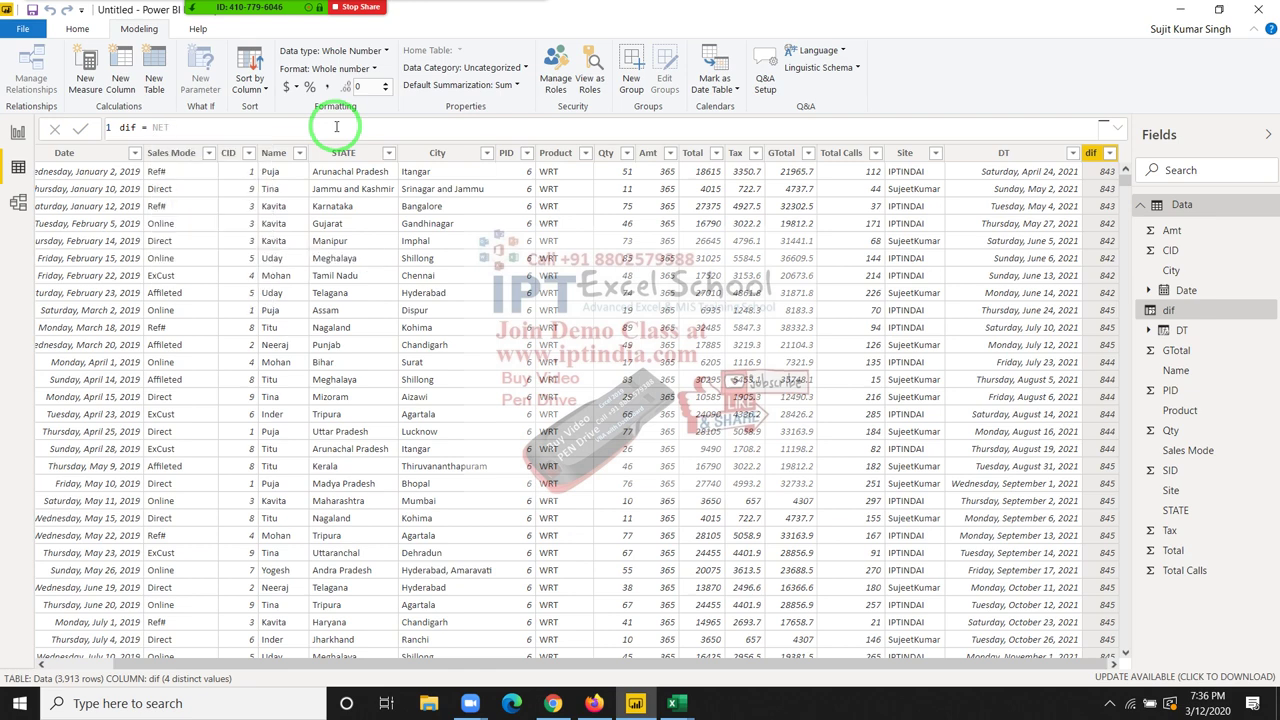
key(BackSpace)
key(BackSpace)
key(BackSpace)
text(WE)
key(BackSpace)
key(BackSpace)
Step: Start dif as DATEDIFF with Data[Date] and Data[DT] as its two dates
text(DI)
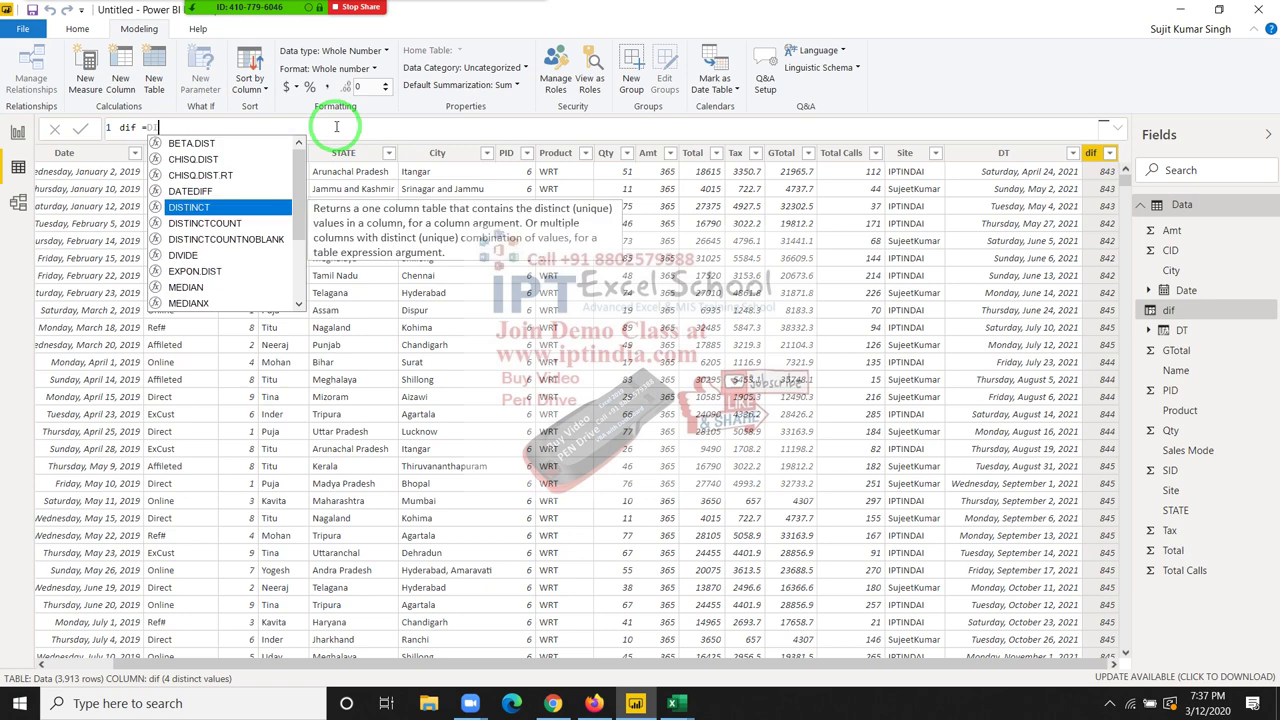
key(BackSpace)
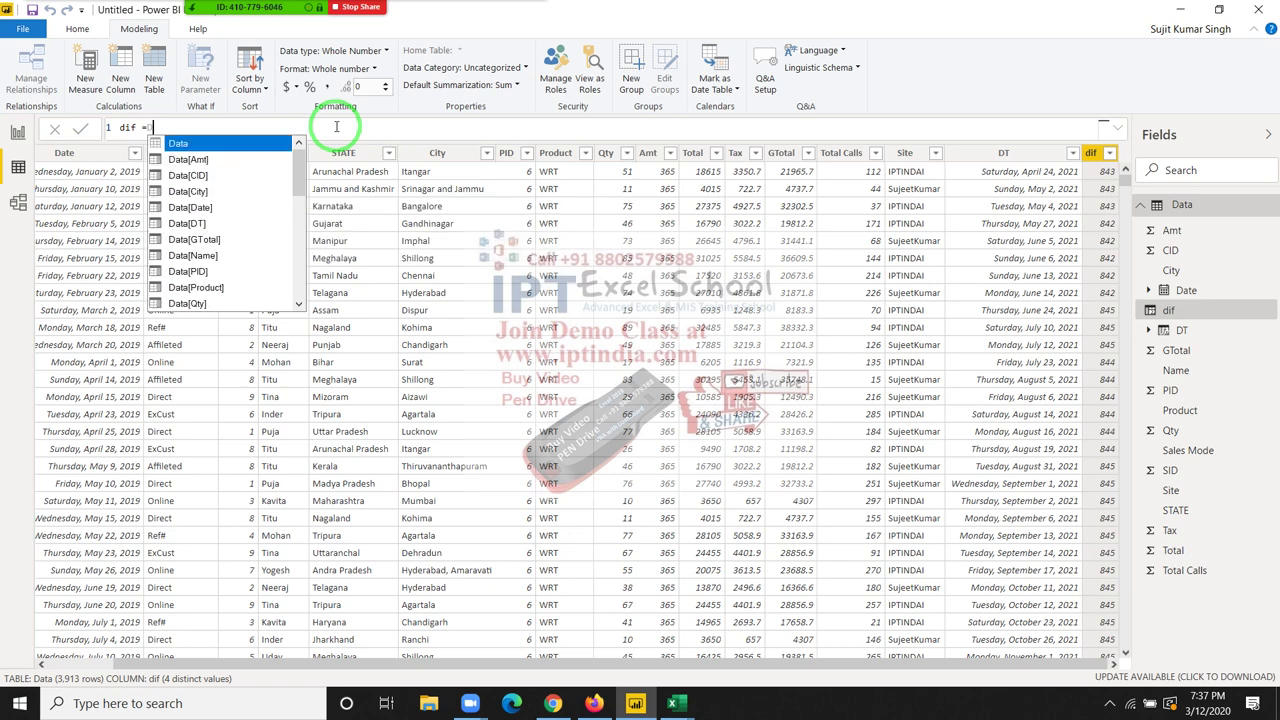
text(DATE)
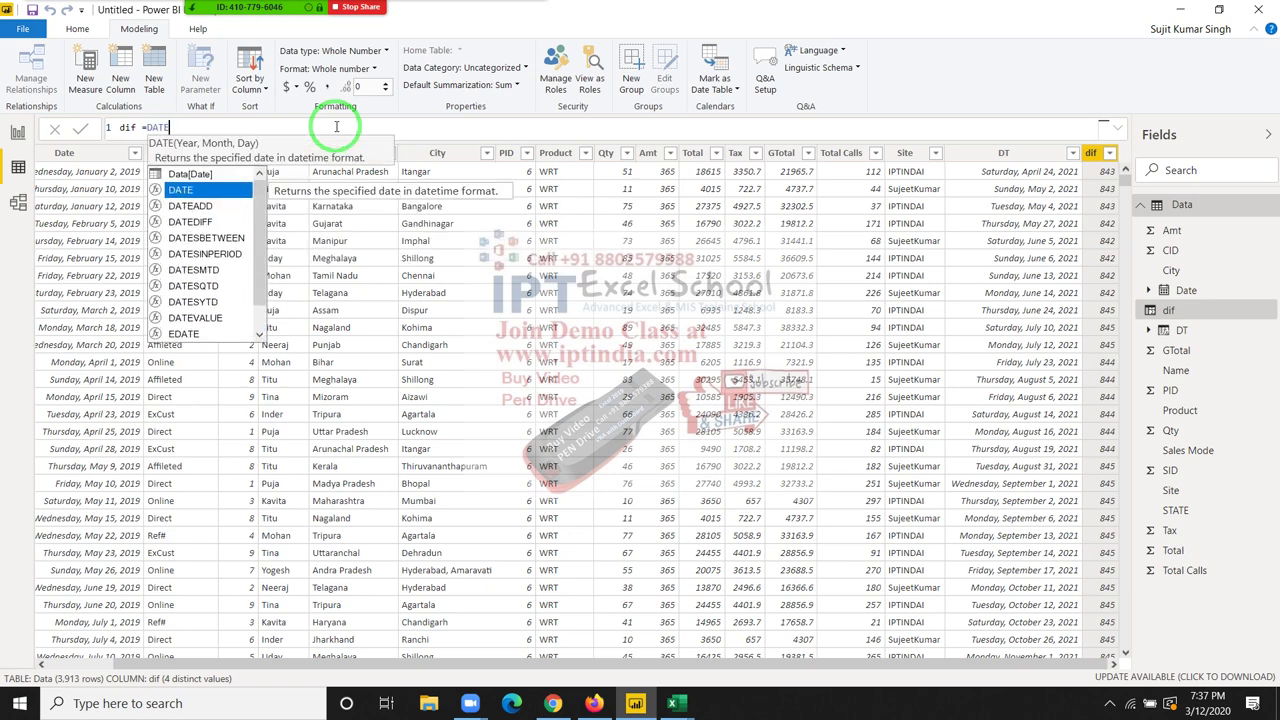
key(Down)
key(Down)
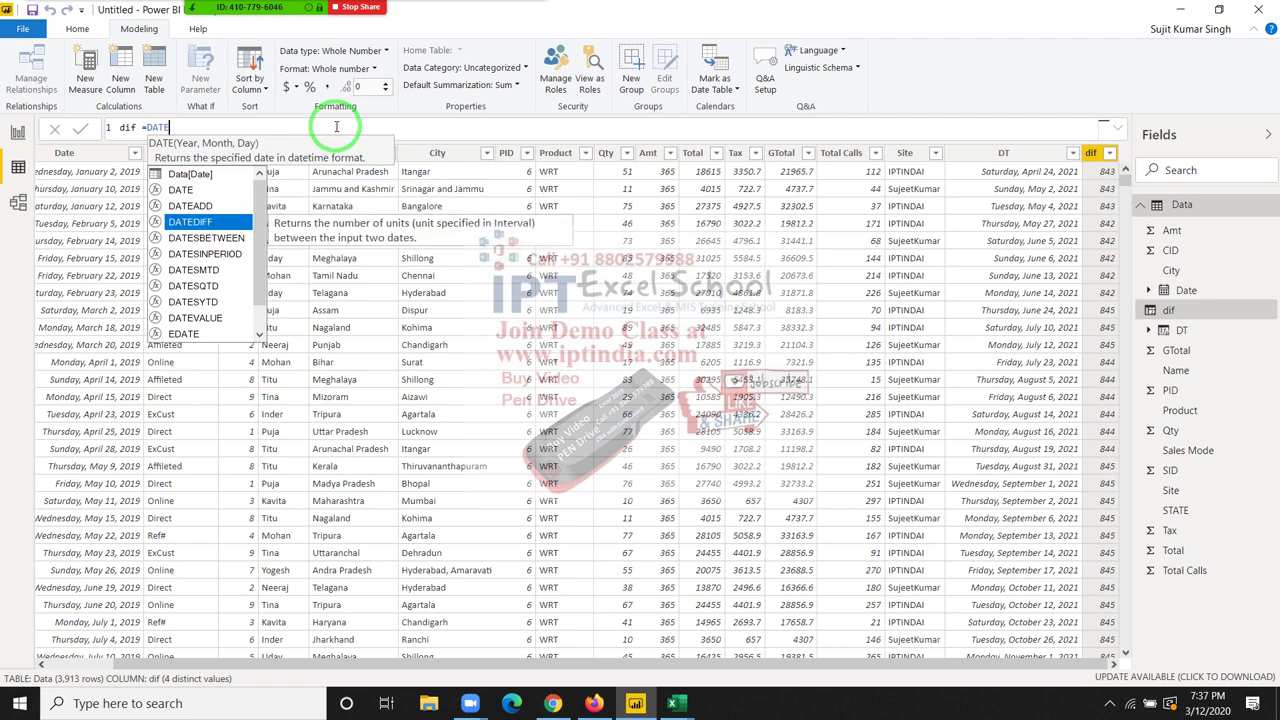
key(Tab)
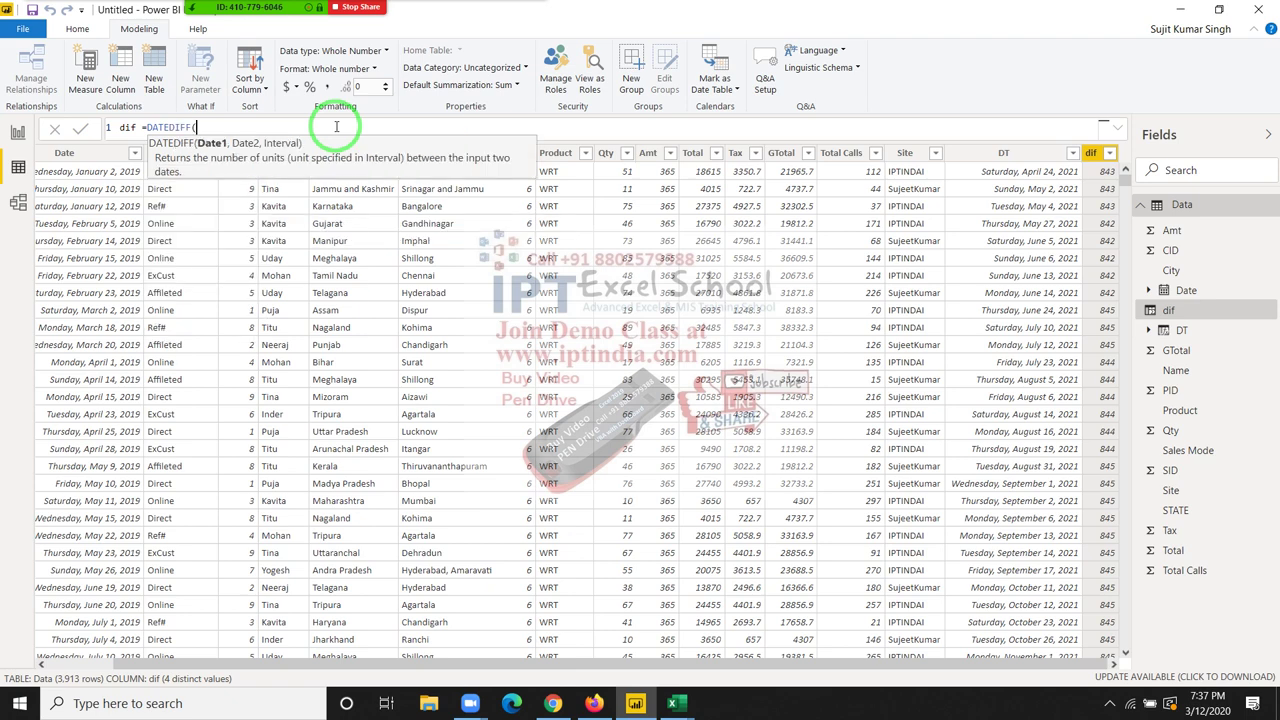
text(DAta)
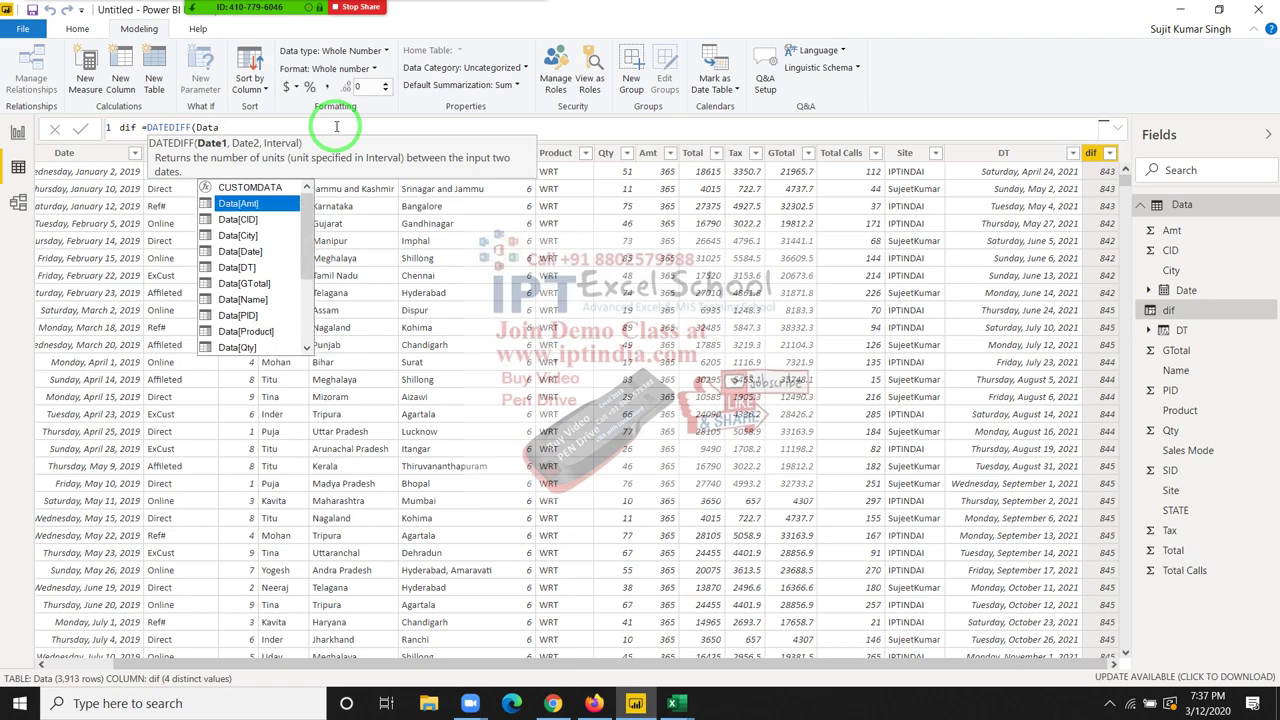
key(Down)
key(Down)
key(Down)
key(Tab)
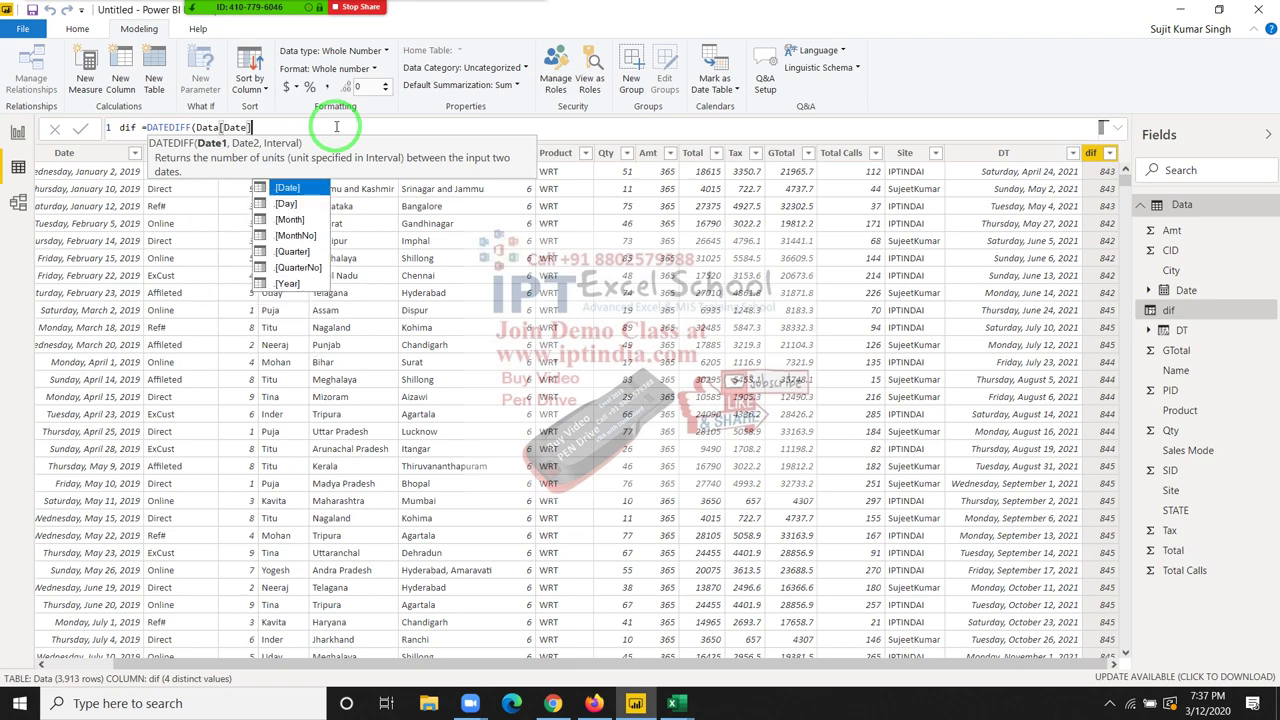
text(,)
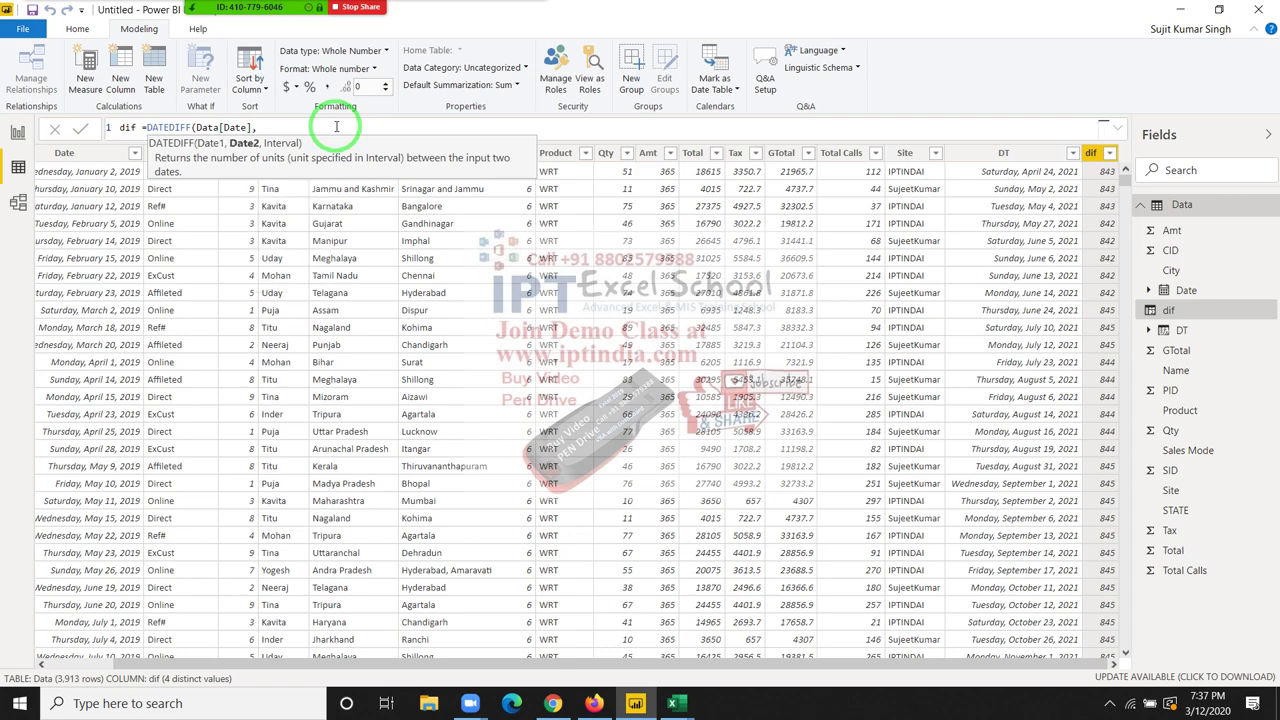
text(DT)
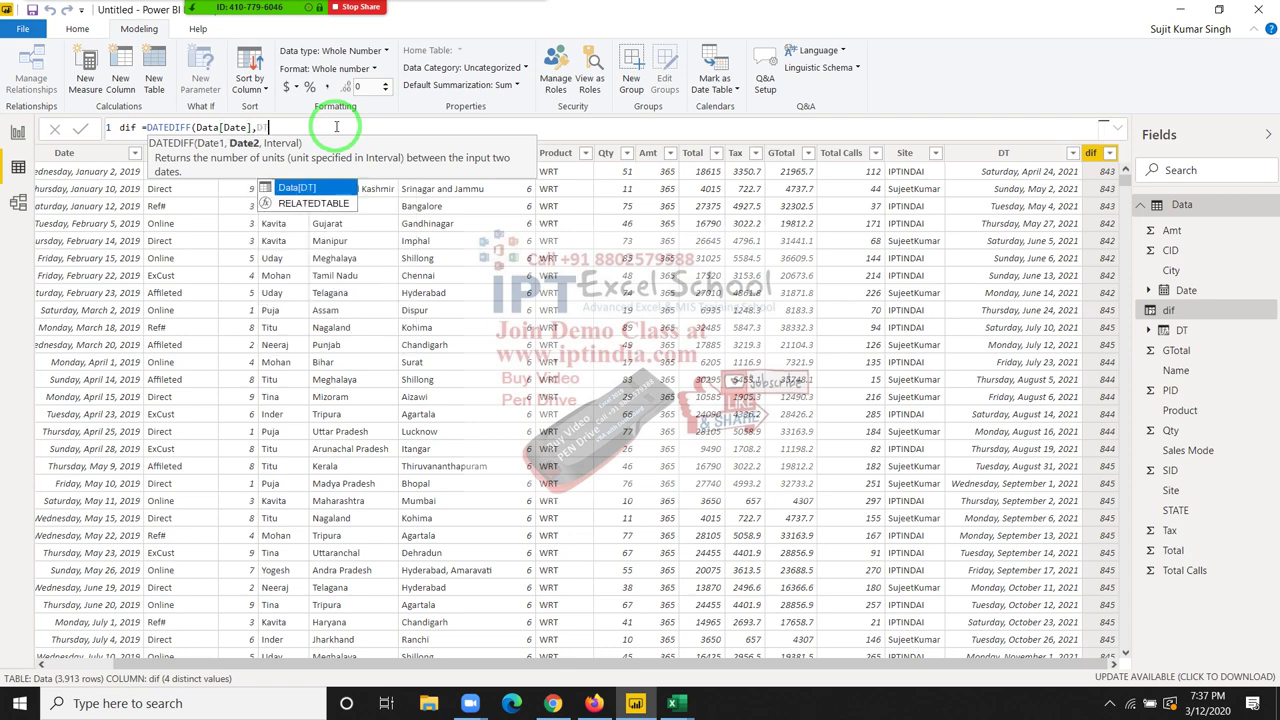
key(Tab)
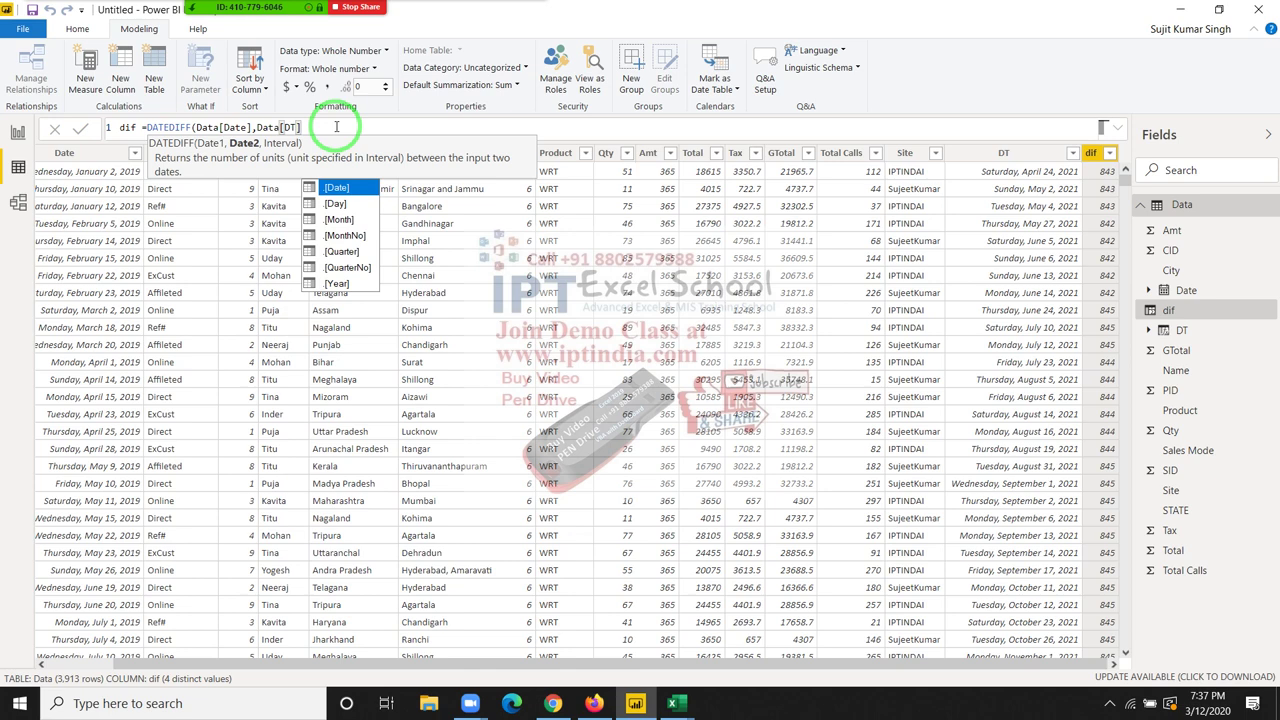
Step: Add MONTH as the interval, close and commit DATEDIFF, then select MONTH
text(,)
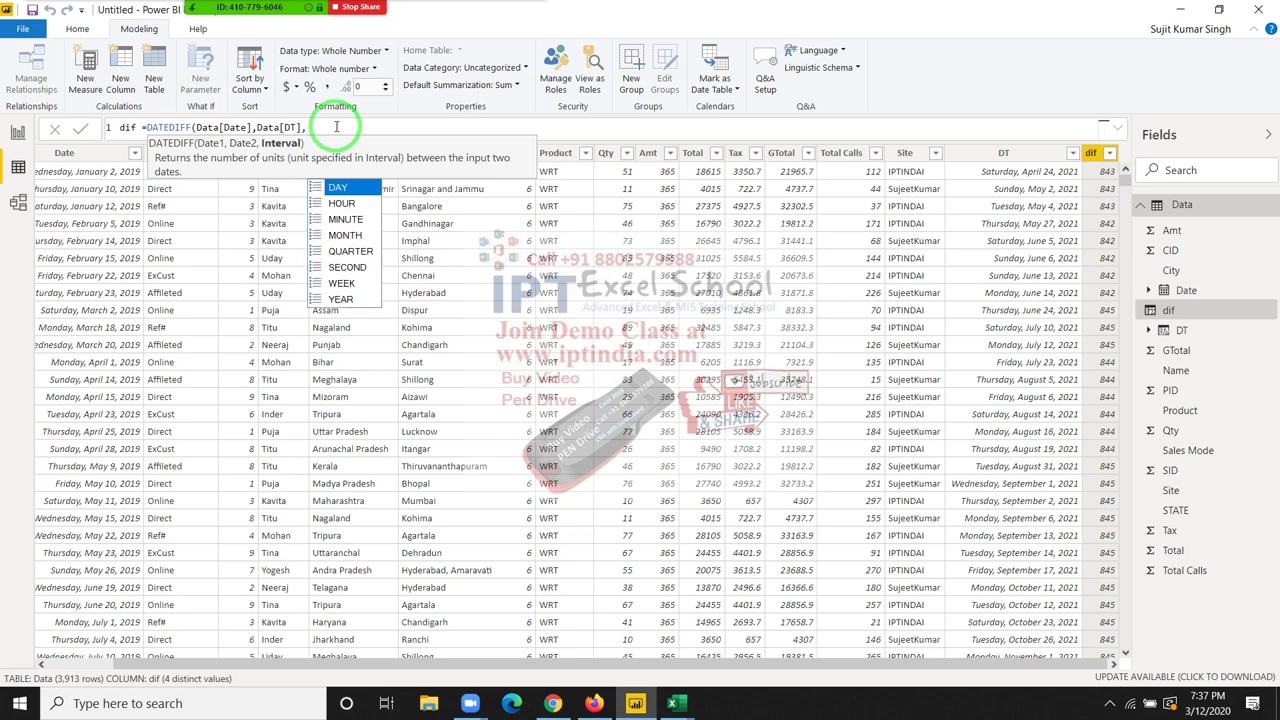
key(Down)
key(Down)
key(Down)
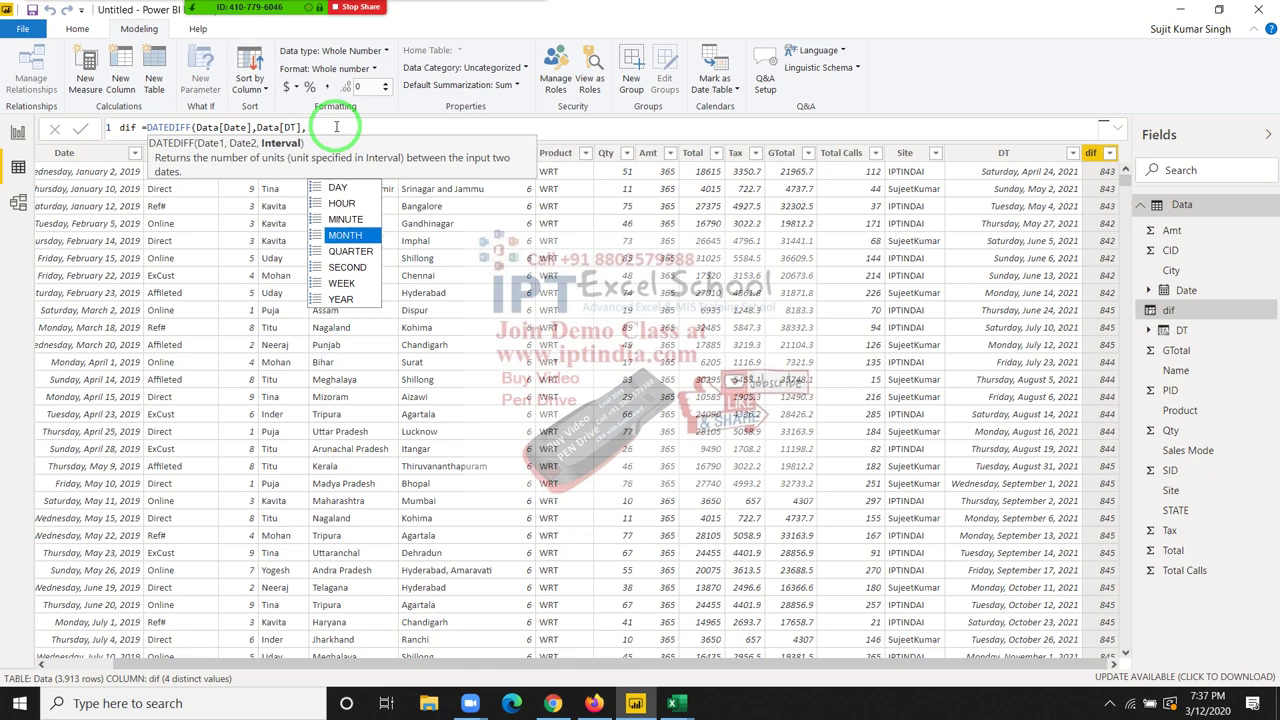
key(Tab)
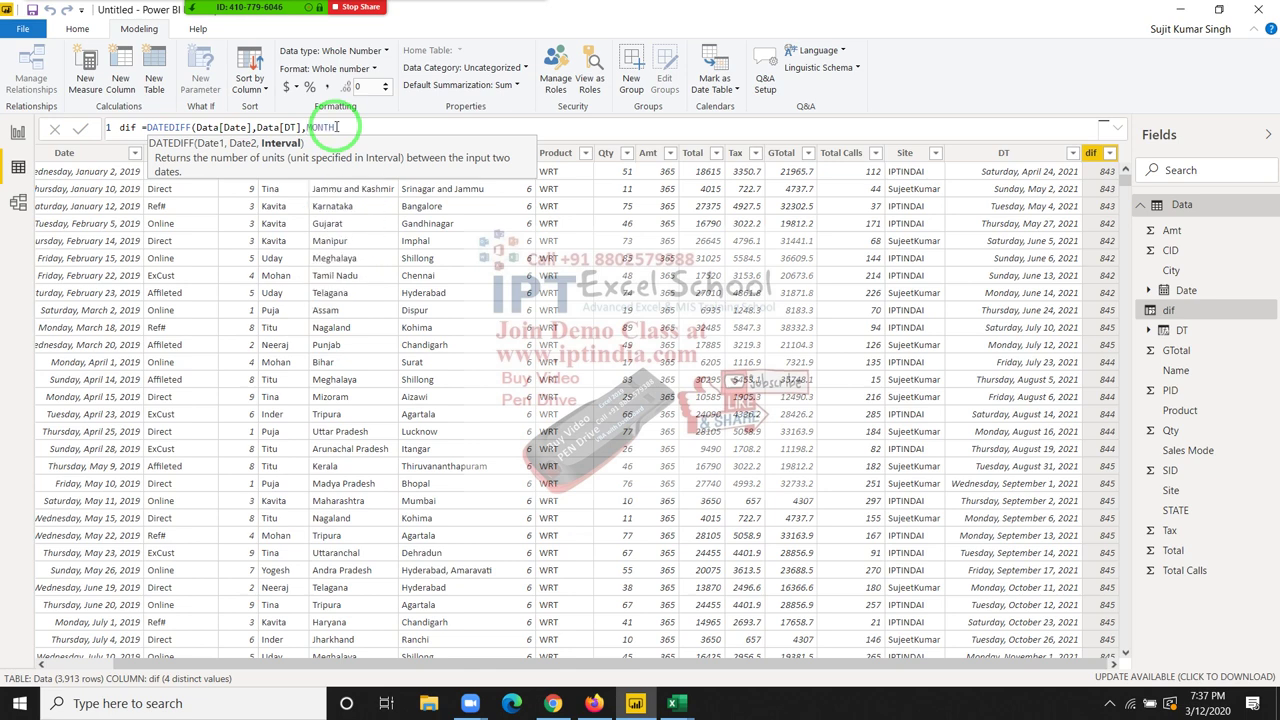
text())
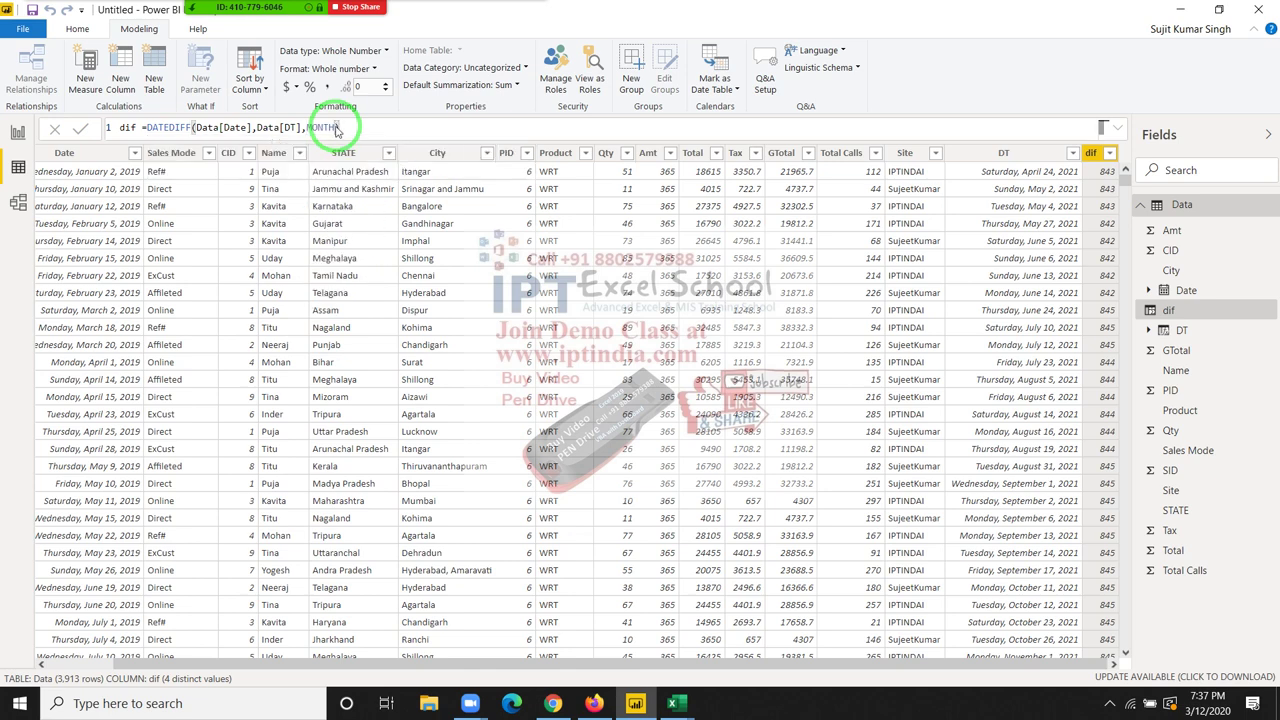
key(Return)
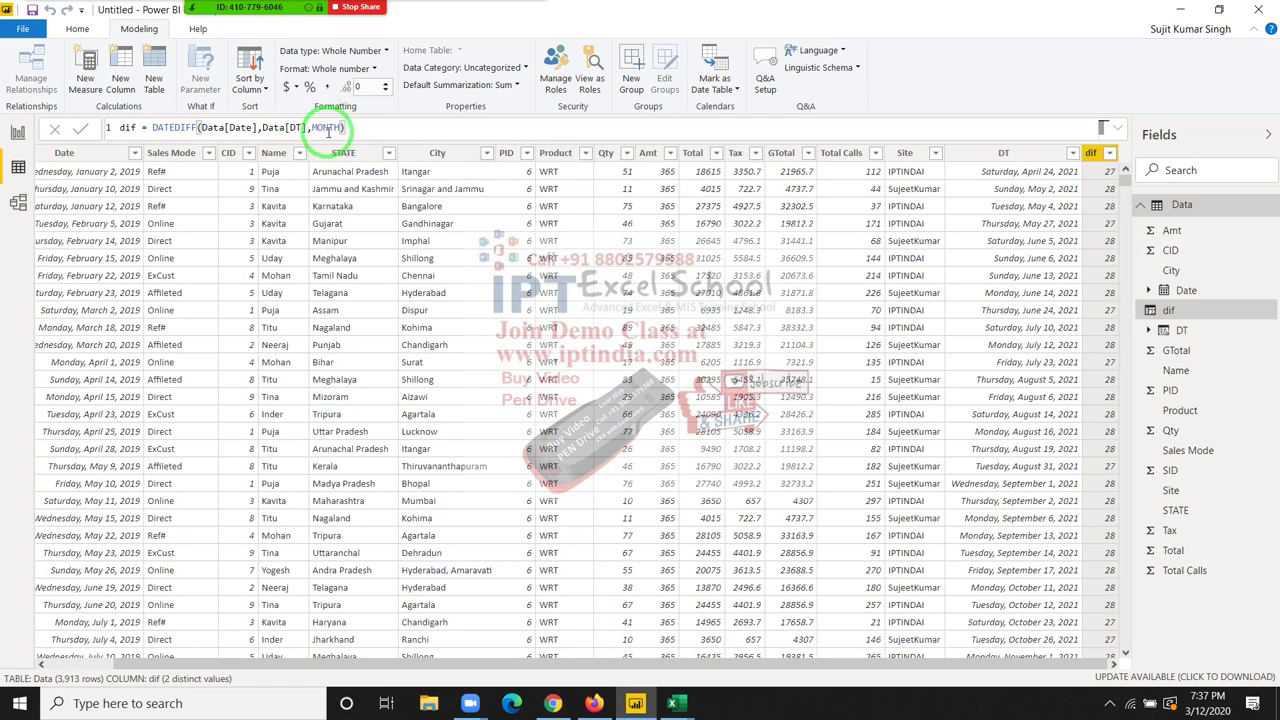
double_click(327, 128)
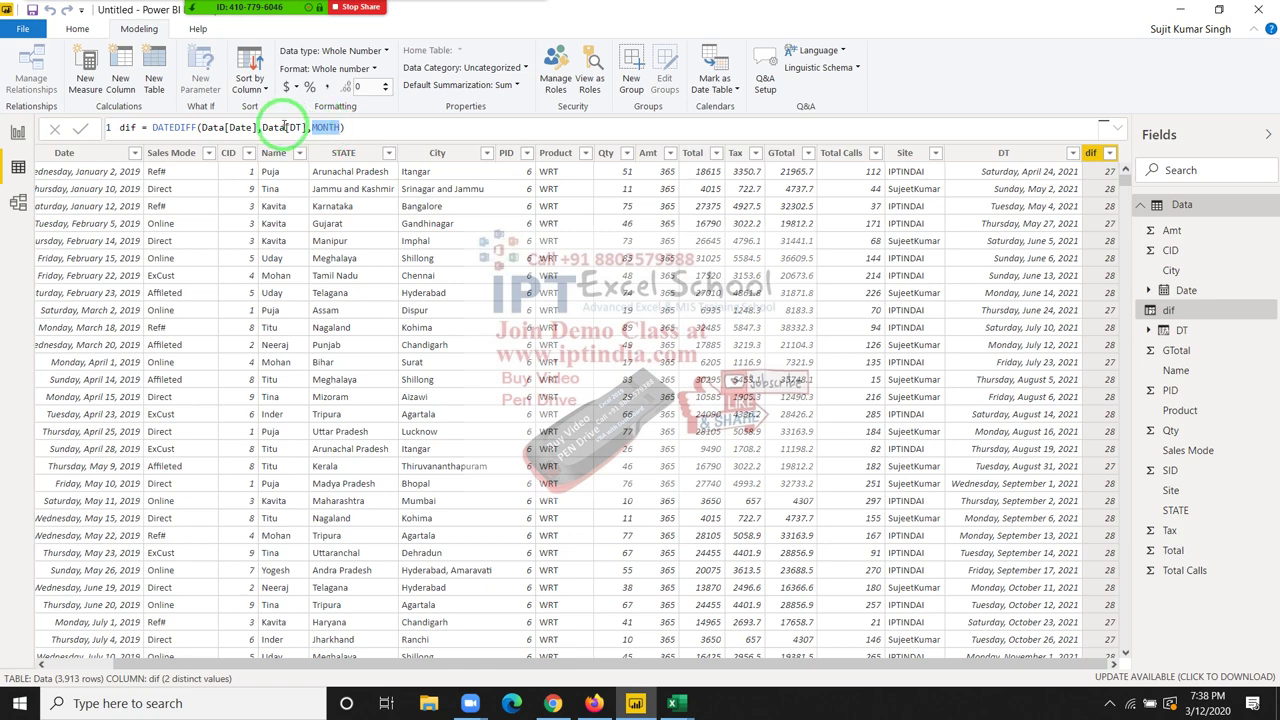
mouse_move(354, 127)
mouse_down()
mouse_move(186, 112)
mouse_move(153, 128)
mouse_up()
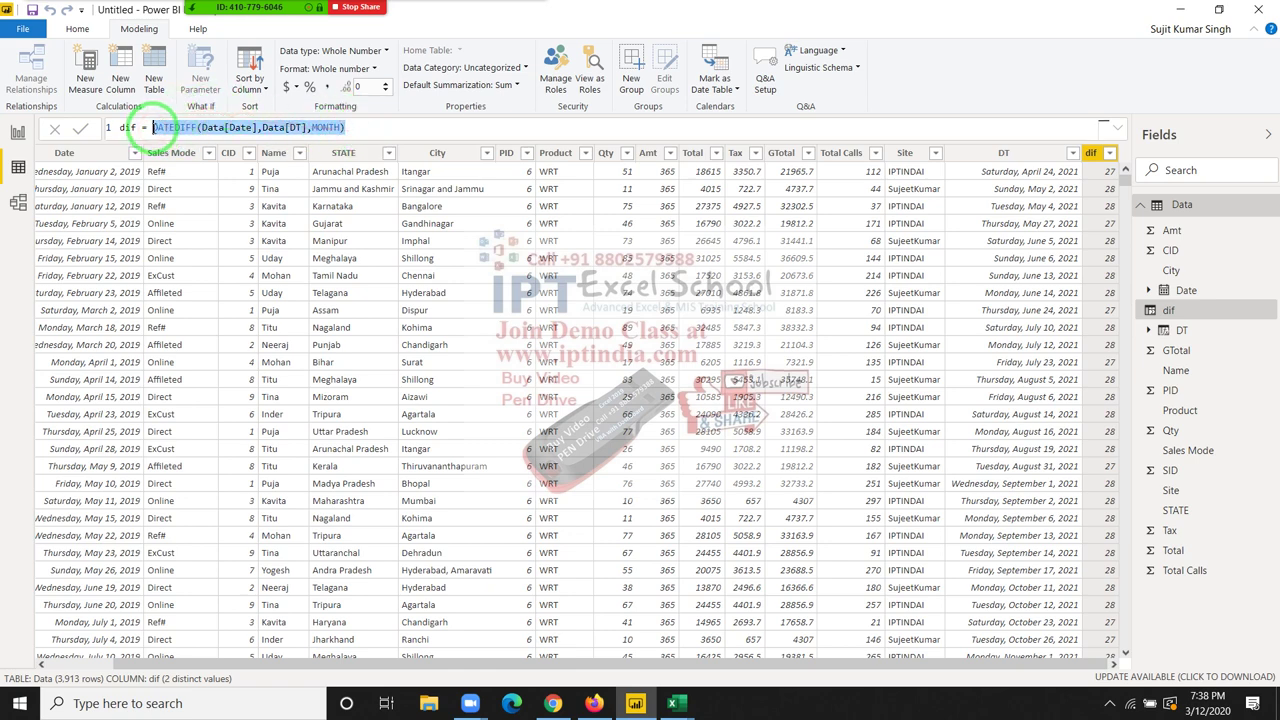
Step: Set dif to WEEKDAY(Data[DT]) and commit, then erase the formula back to 'dif ='
key(Delete)
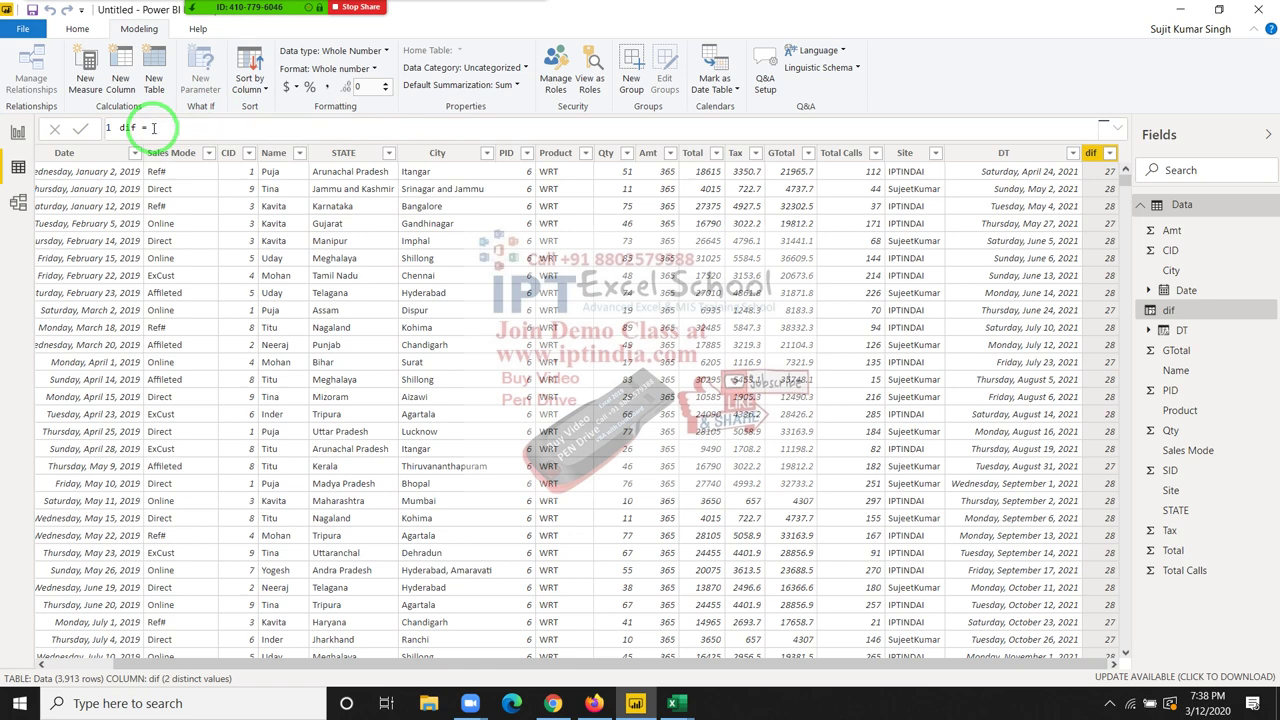
text(w)
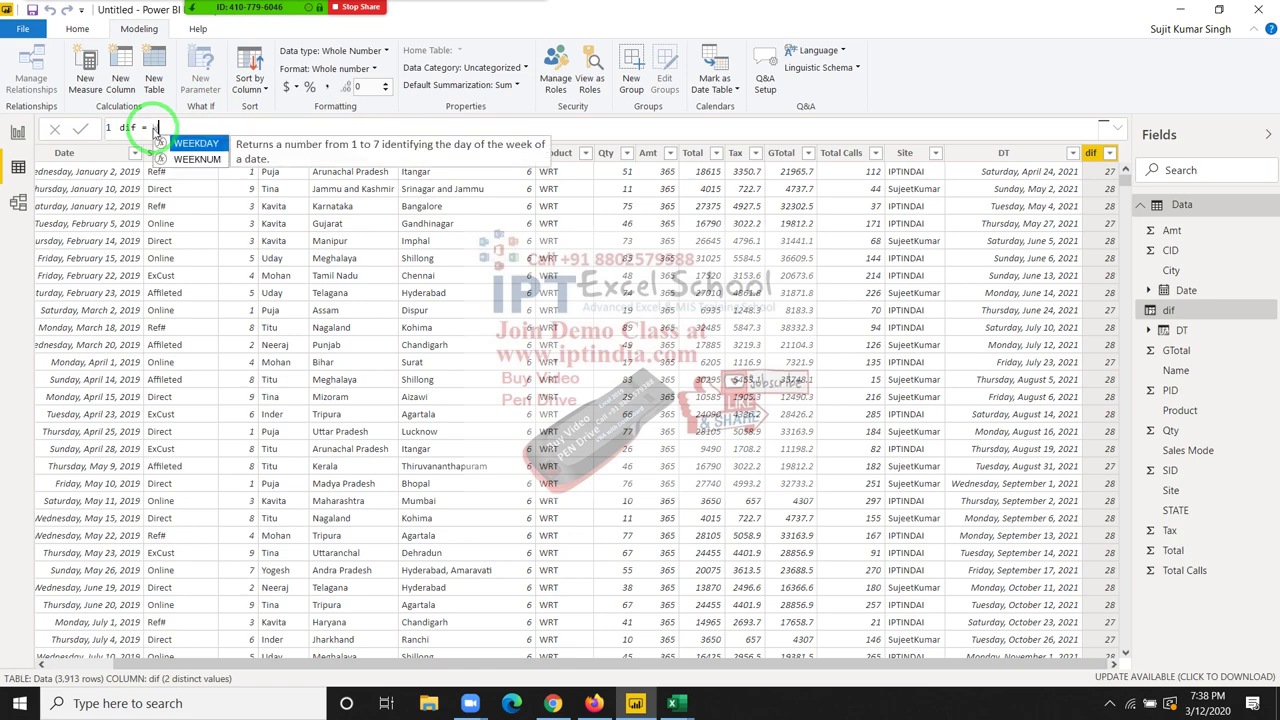
key(Tab)
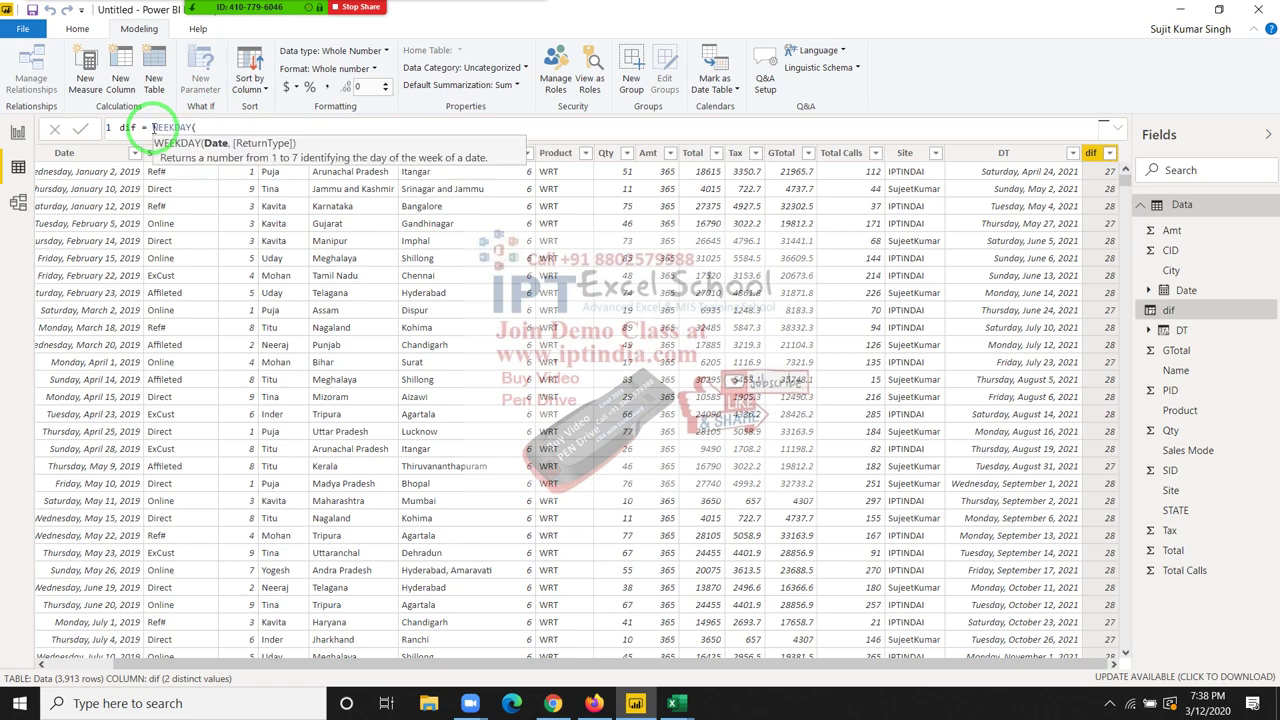
text(DT)
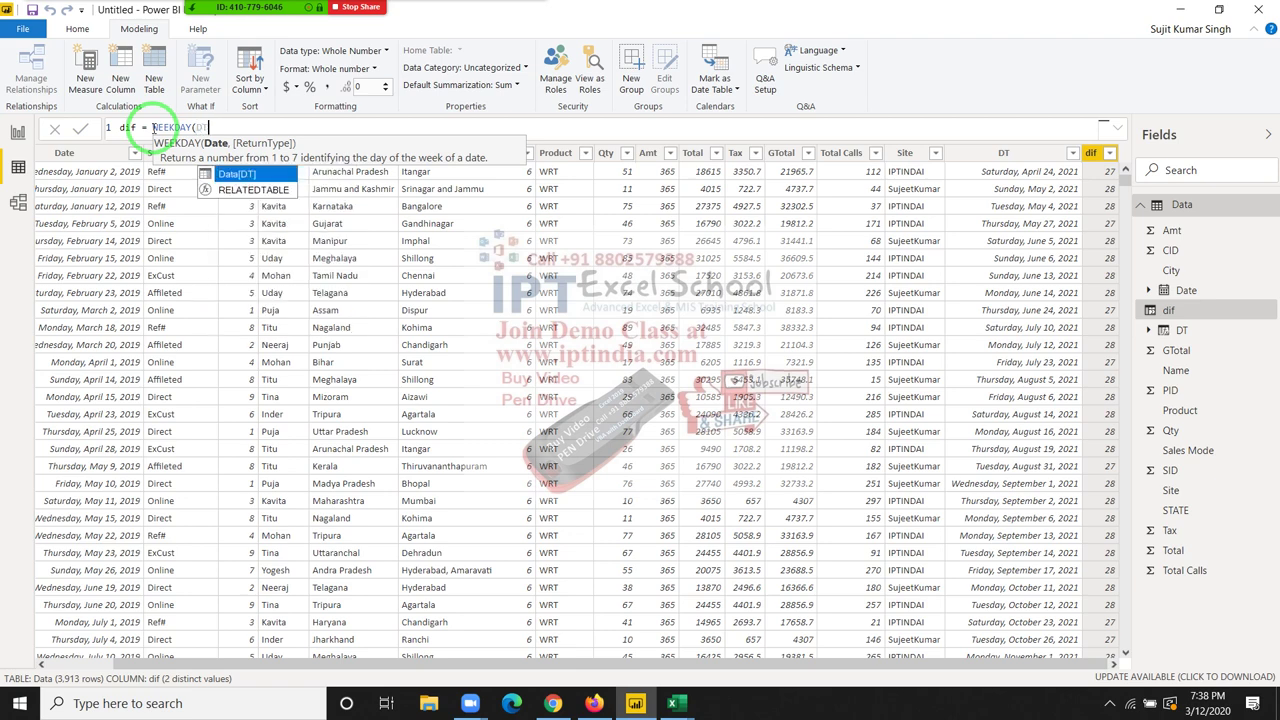
key(Tab)
text())
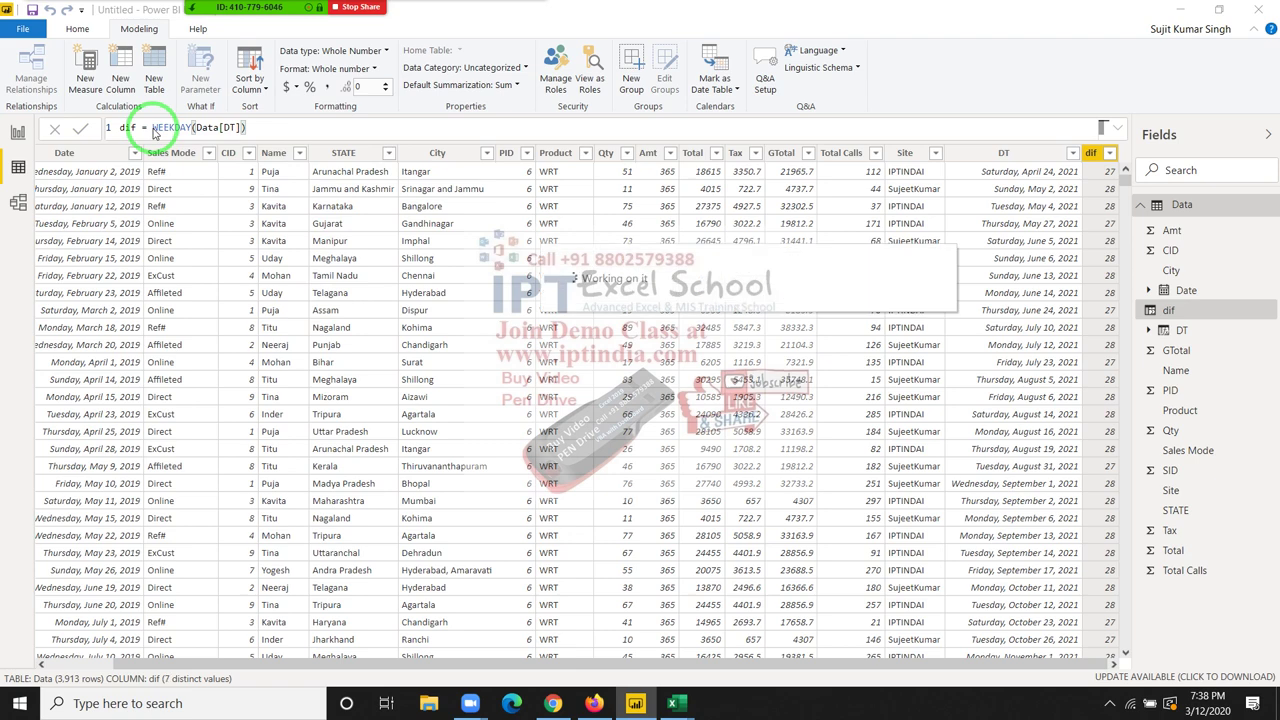
key(Return)
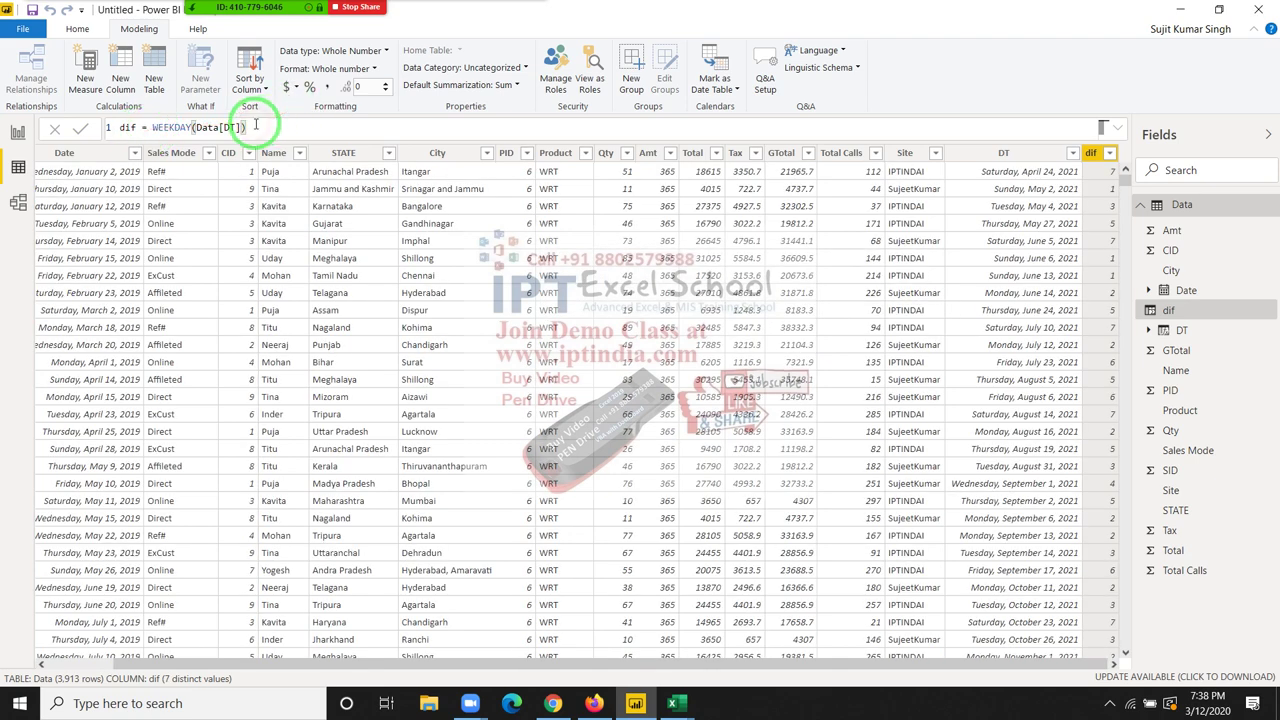
key(BackSpace)
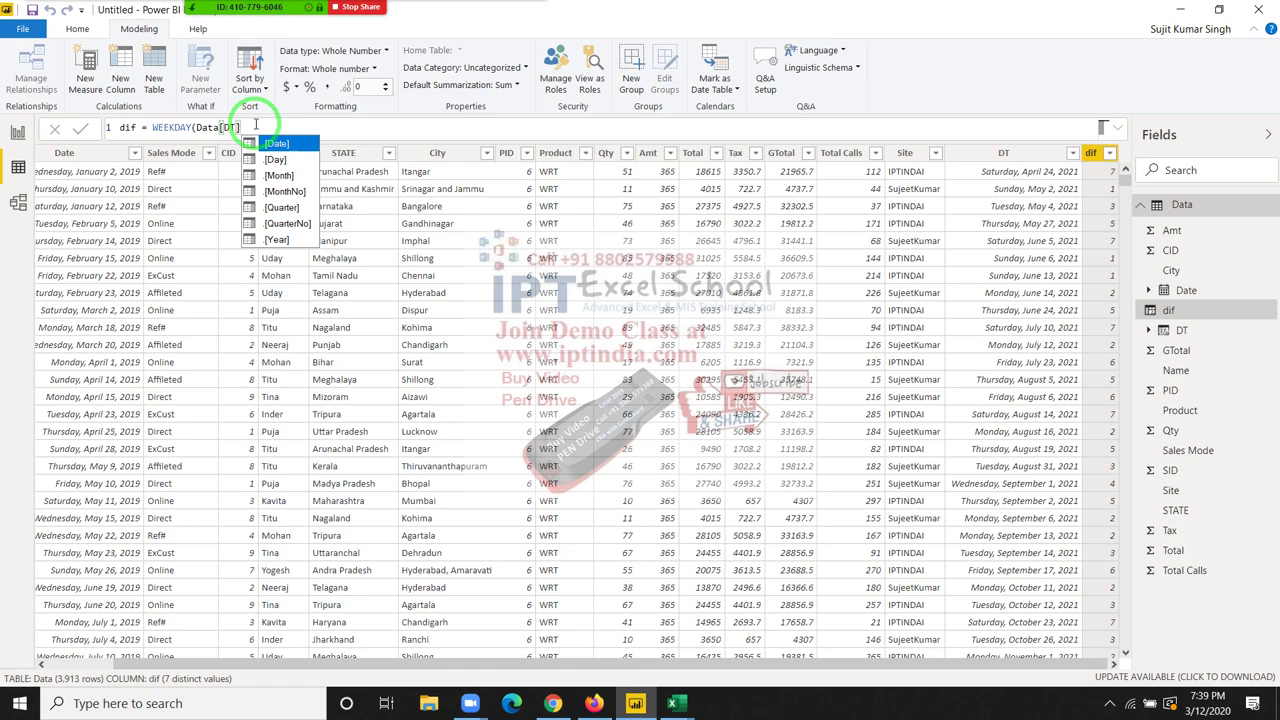
key(BackSpace)
key(BackSpace)
key(BackSpace)
key(BackSpace)
key(BackSpace)
key(BackSpace)
key(BackSpace)
key(BackSpace)
key(BackSpace)
key(BackSpace)
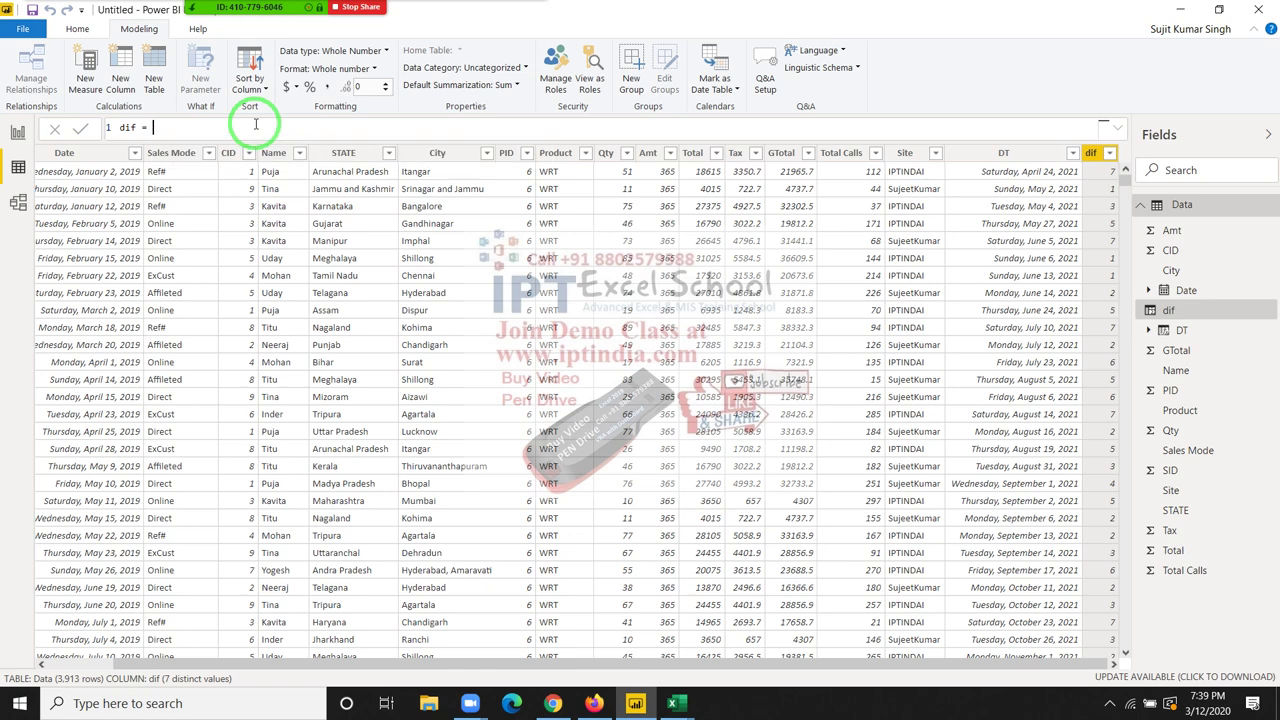
Step: Set dif to WEEKNUM(Data[DT]) and commit, then start erasing the formula to 'dif = WE'
text(WE)
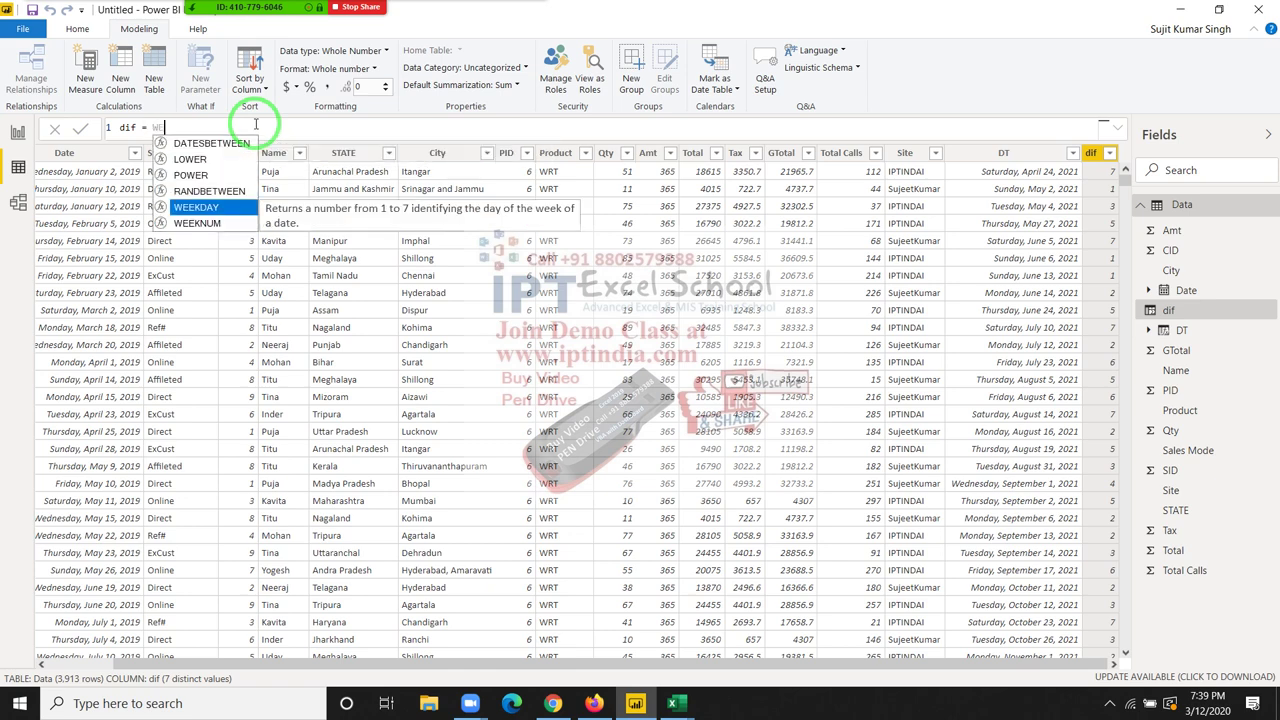
key(Down)
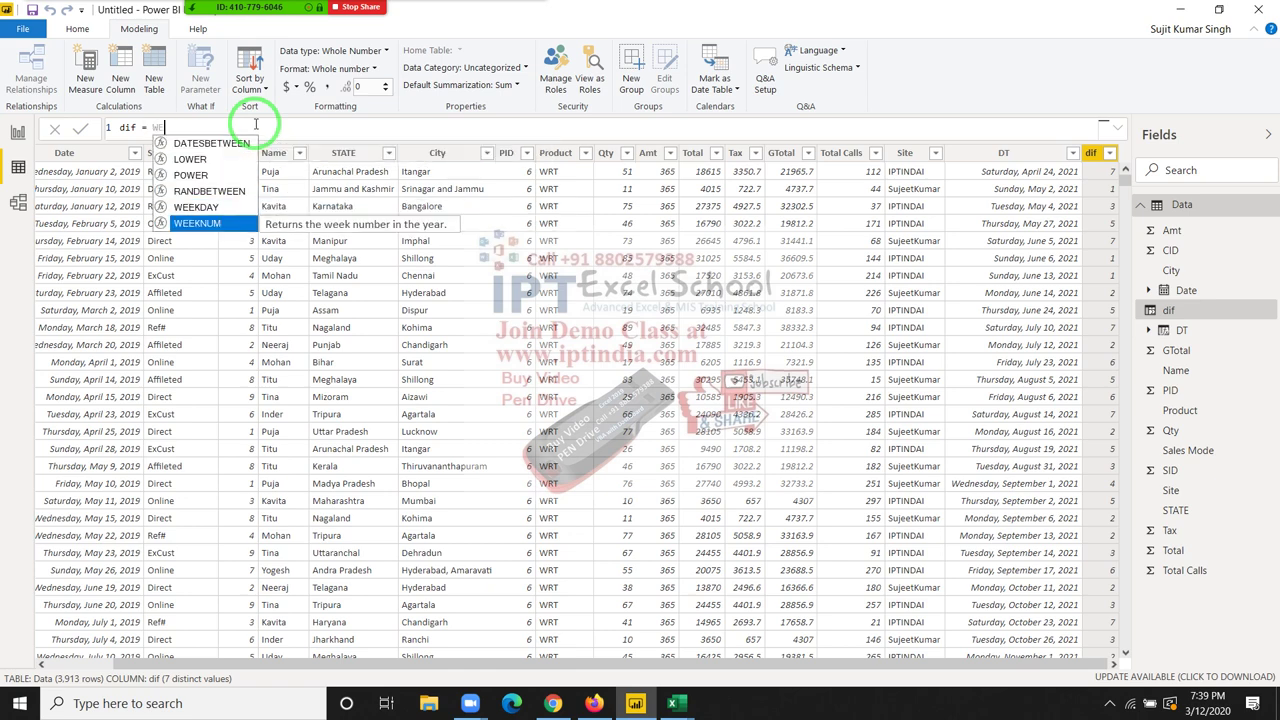
key(Tab)
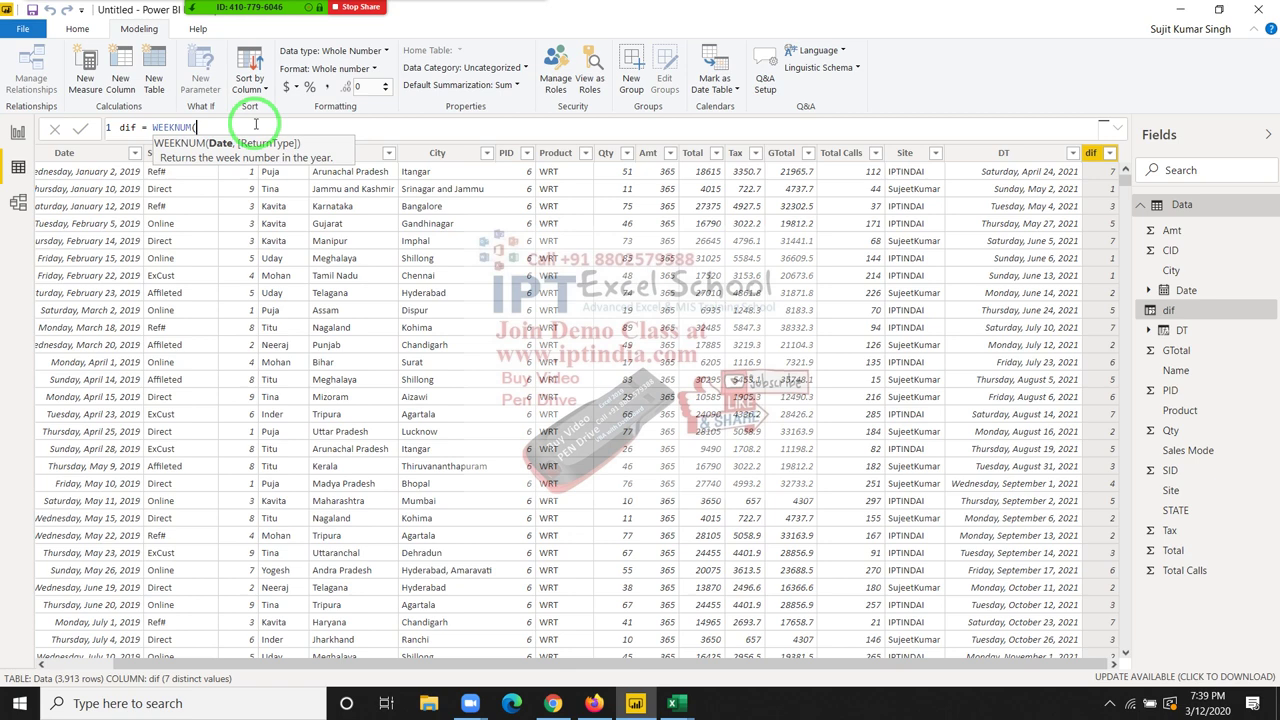
text(DT)
key(Tab)
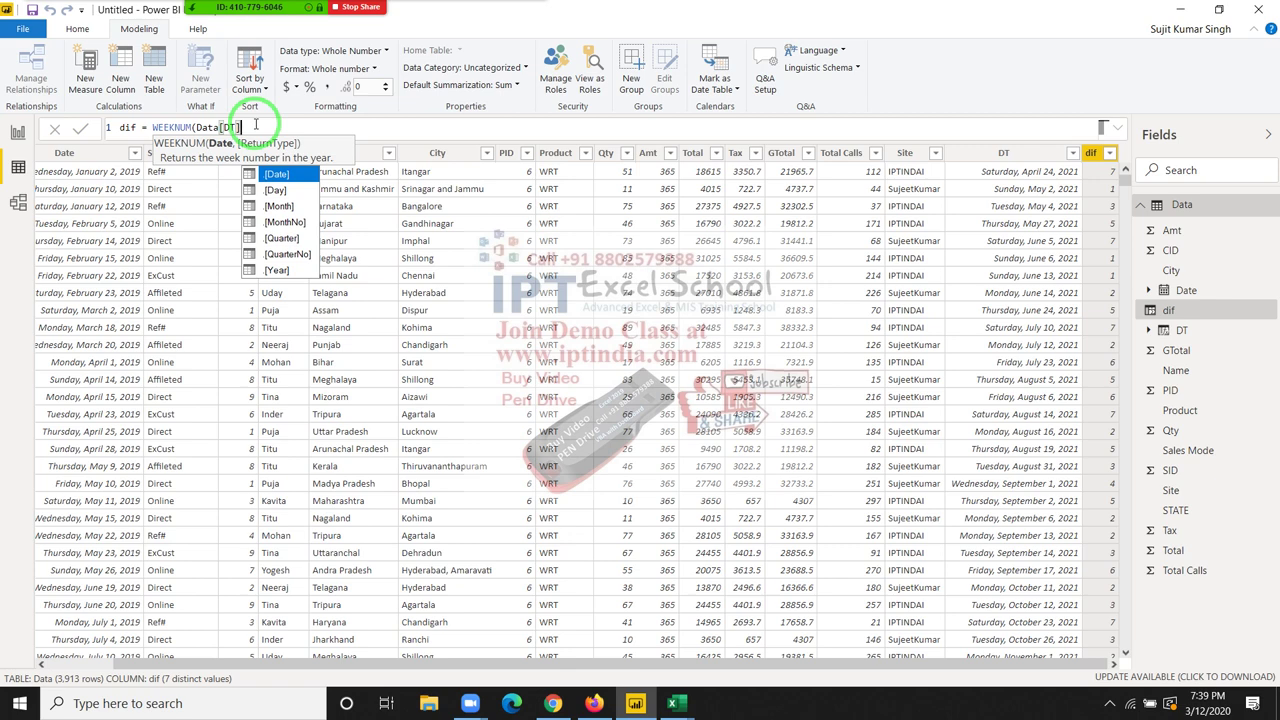
text())
key(Return)
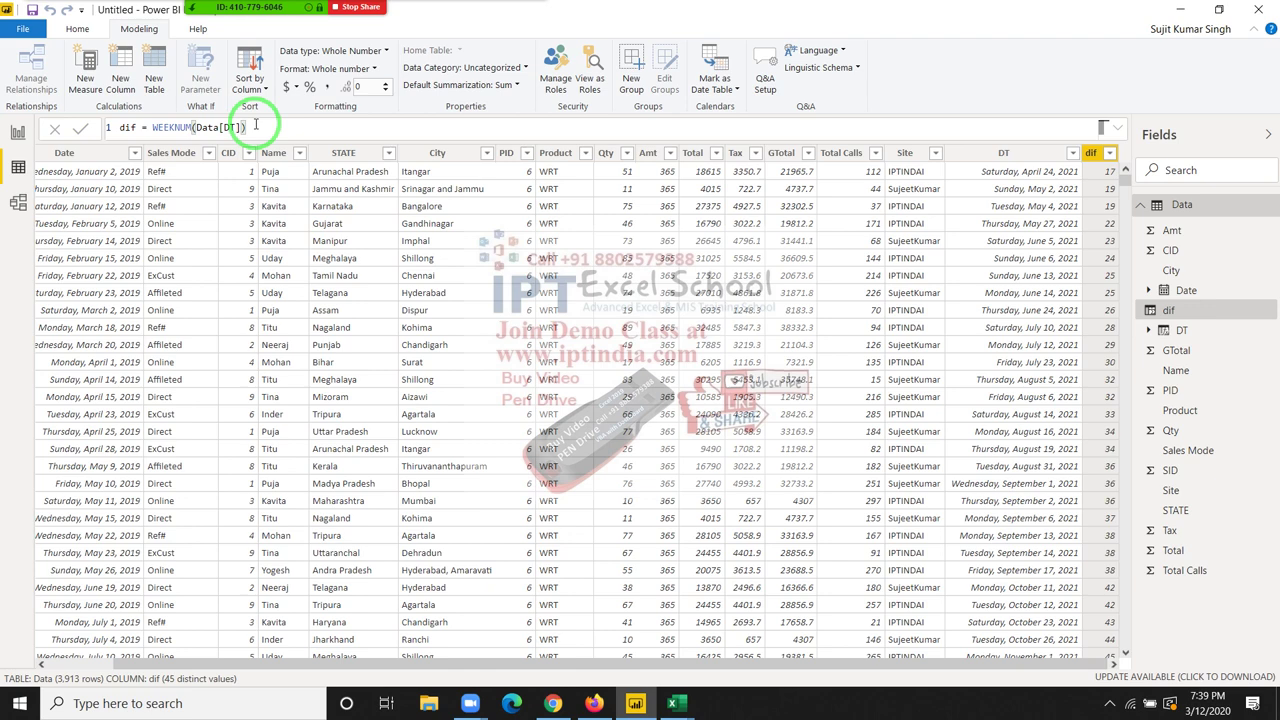
click(258, 128)
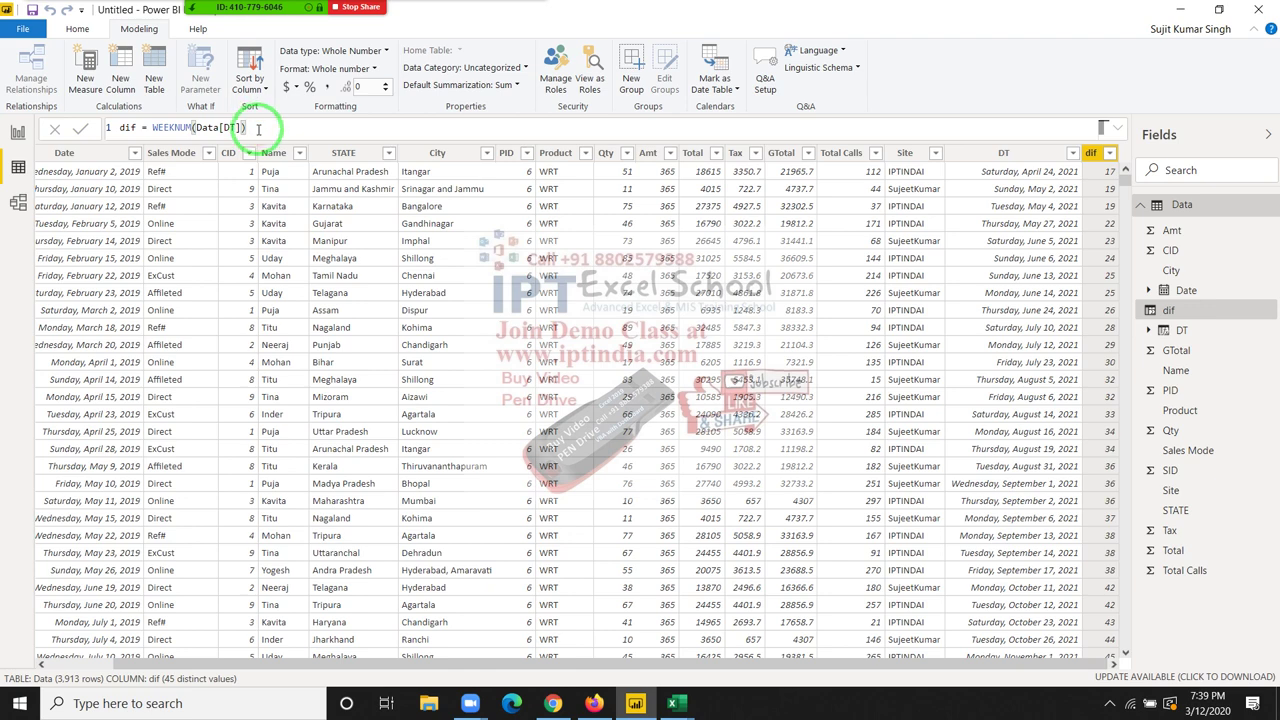
key(BackSpace)
key(BackSpace)
key(BackSpace)
key(BackSpace)
key(BackSpace)
key(BackSpace)
key(BackSpace)
key(BackSpace)
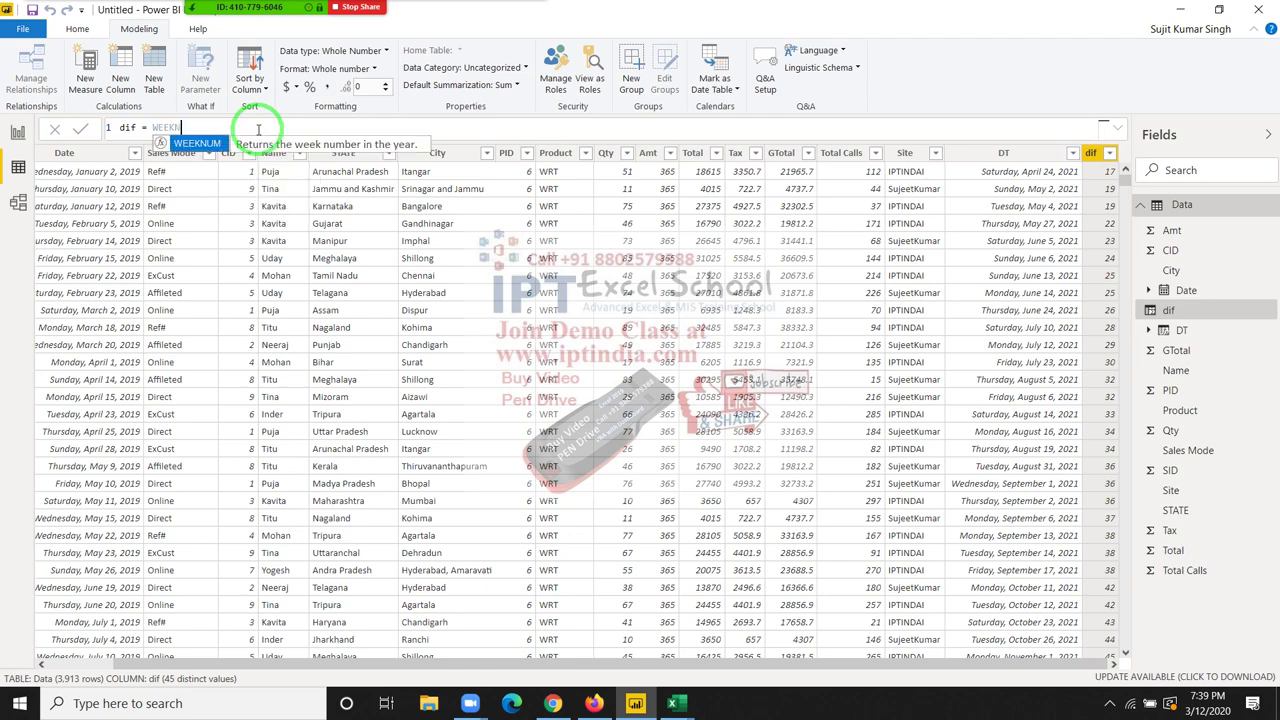
key(BackSpace)
key(BackSpace)
key(BackSpace)
key(BackSpace)
key(BackSpace)
Step: Rewrite dif as EOMONTH(Data[DT],0) to show month-end serials like 44316, then select the 0 argument
text(E)
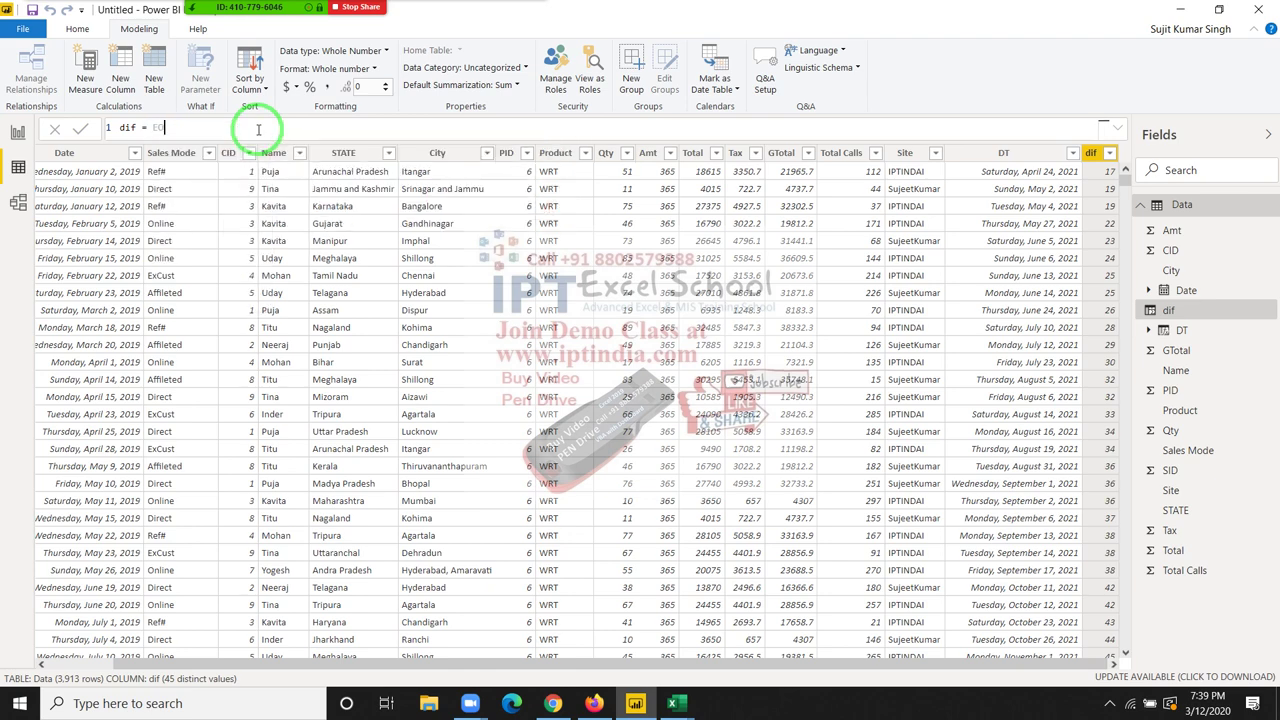
text(O)
key(Tab)
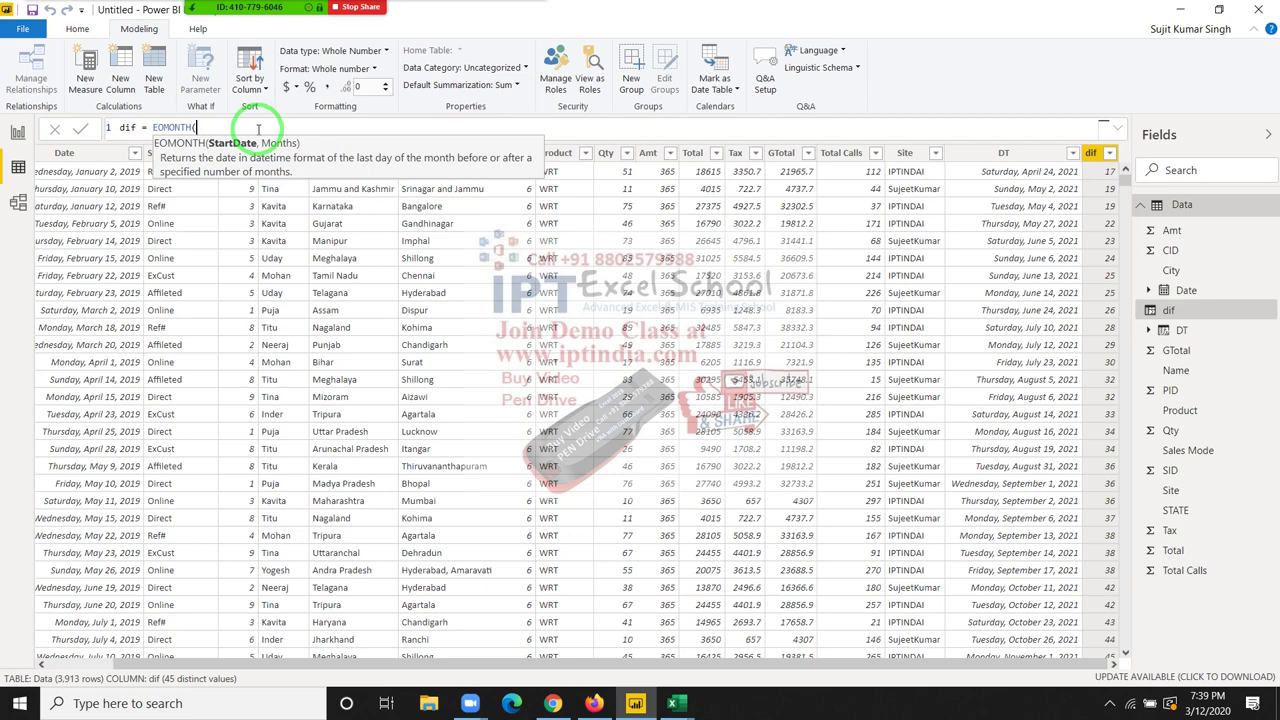
text(Data[DT])
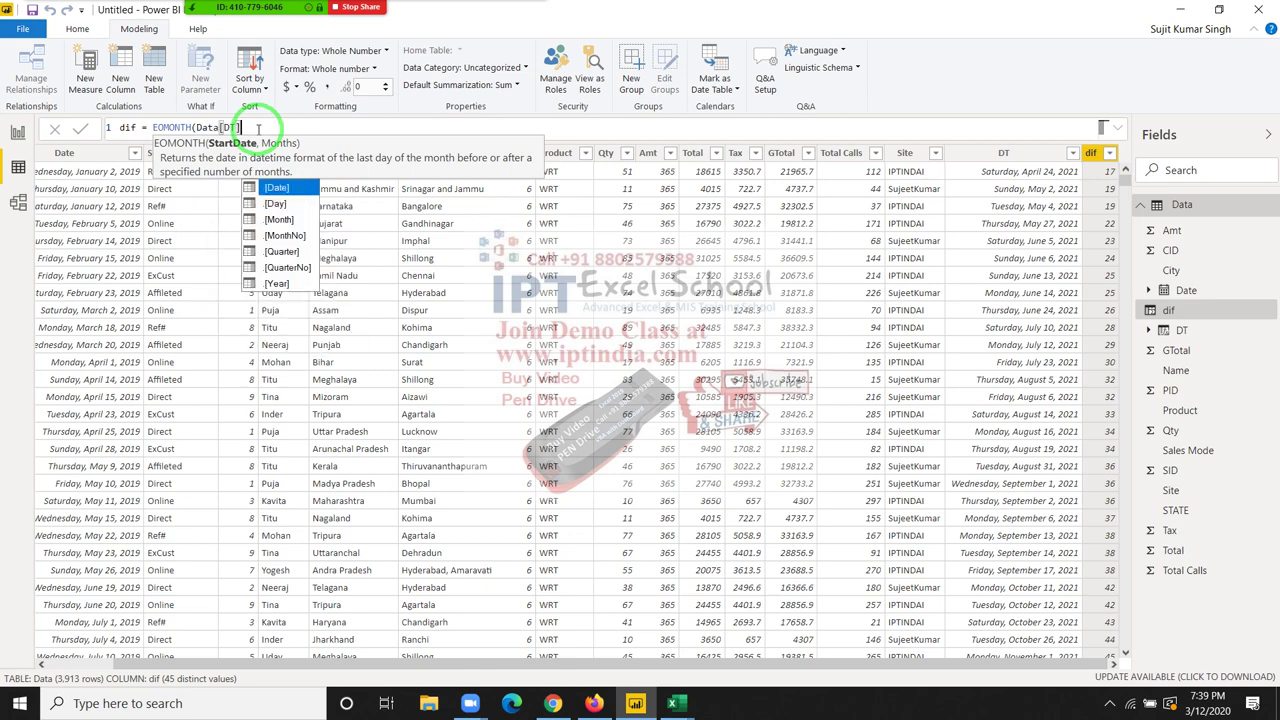
text(,)
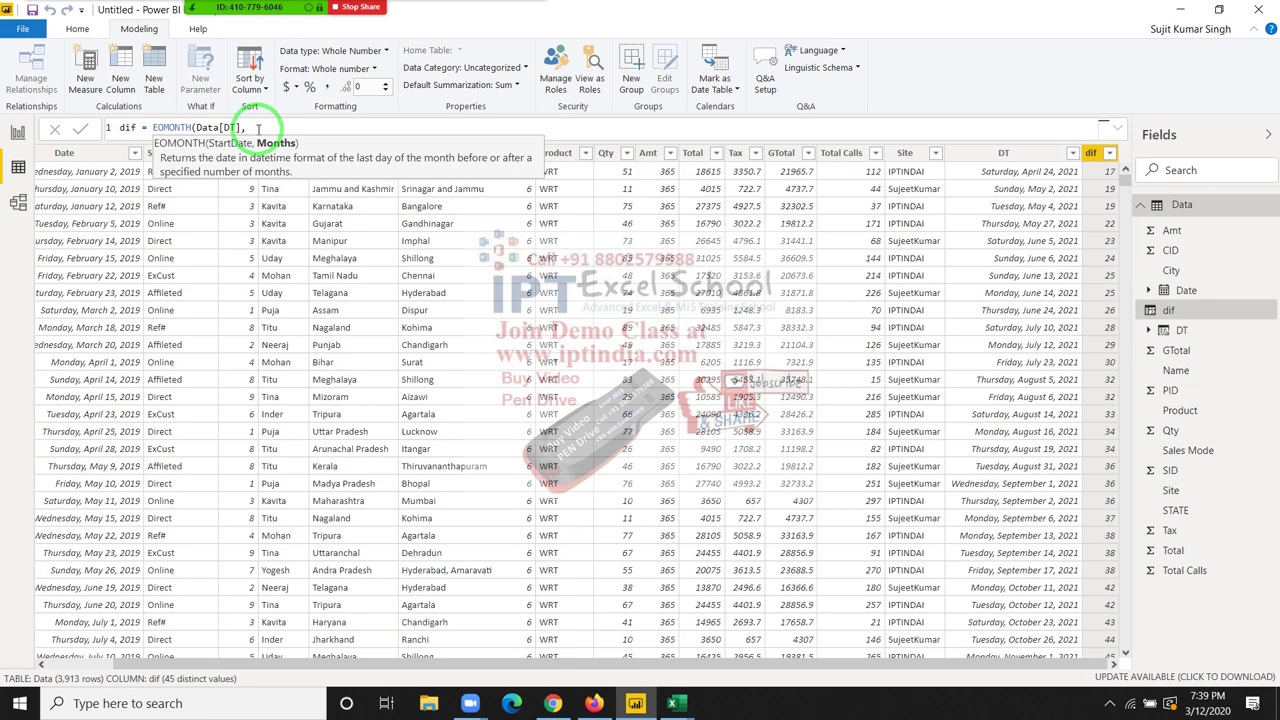
text(0))
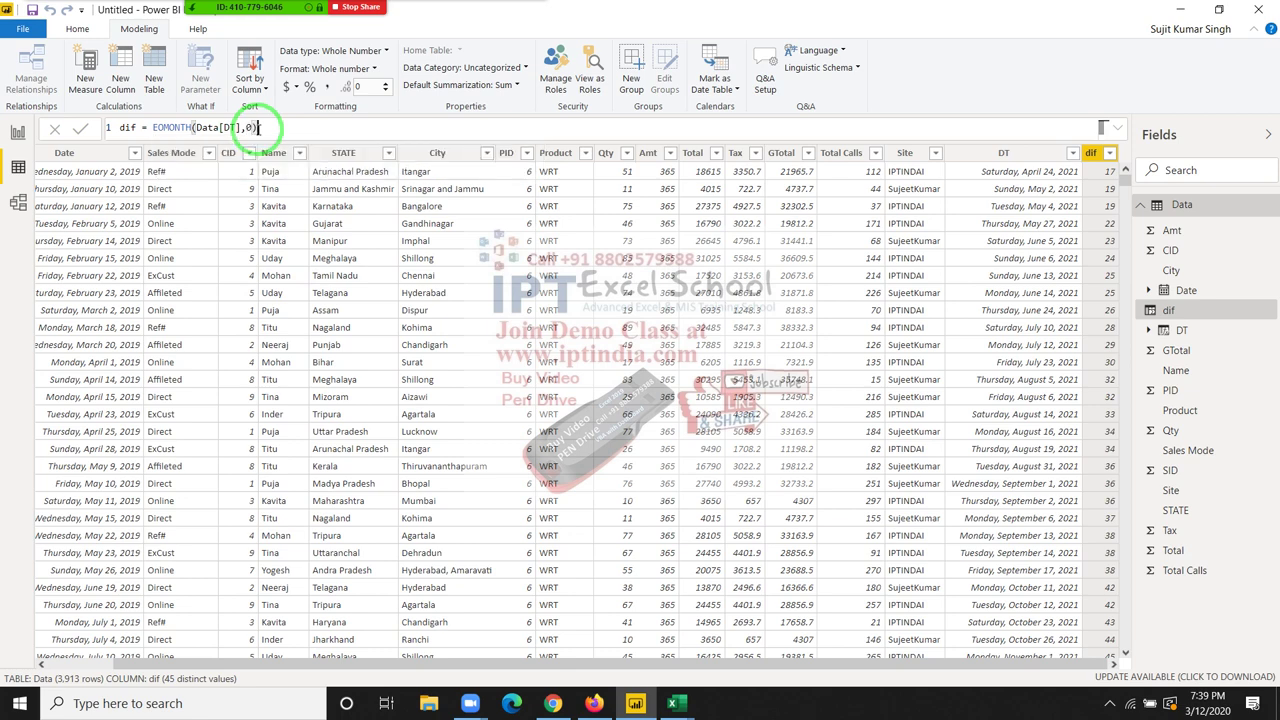
key(Return)
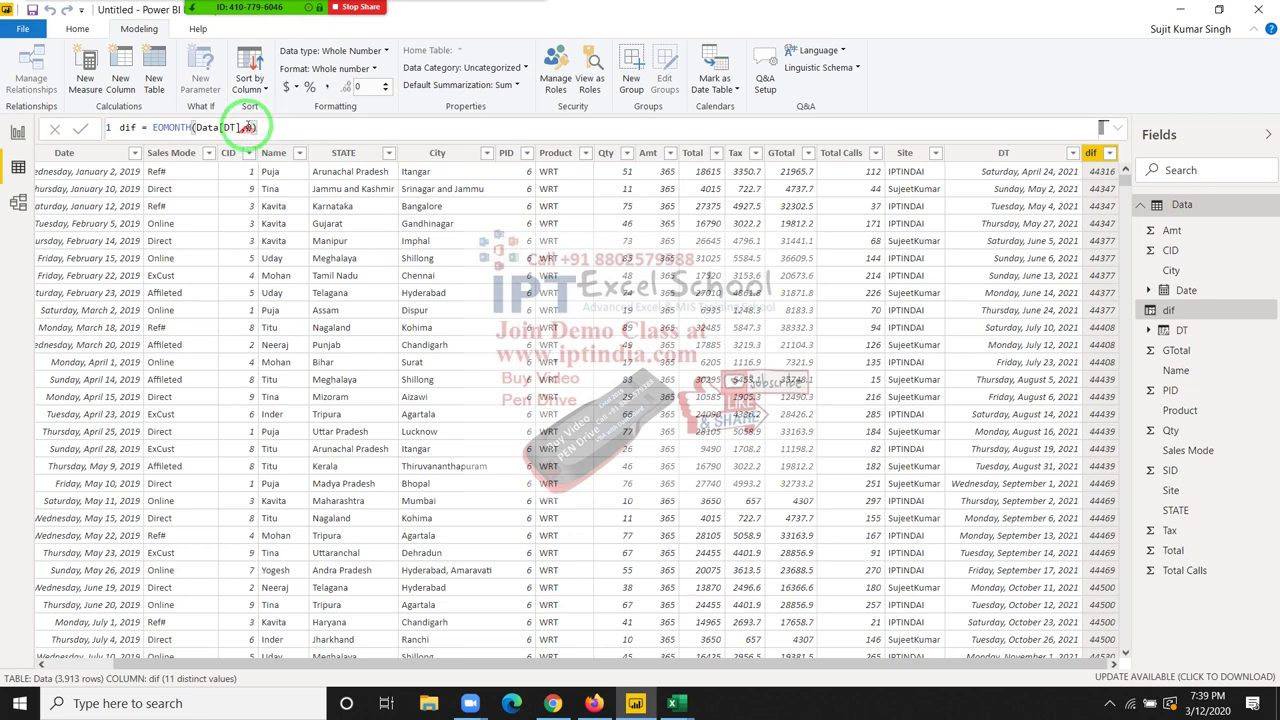
double_click(248, 127)
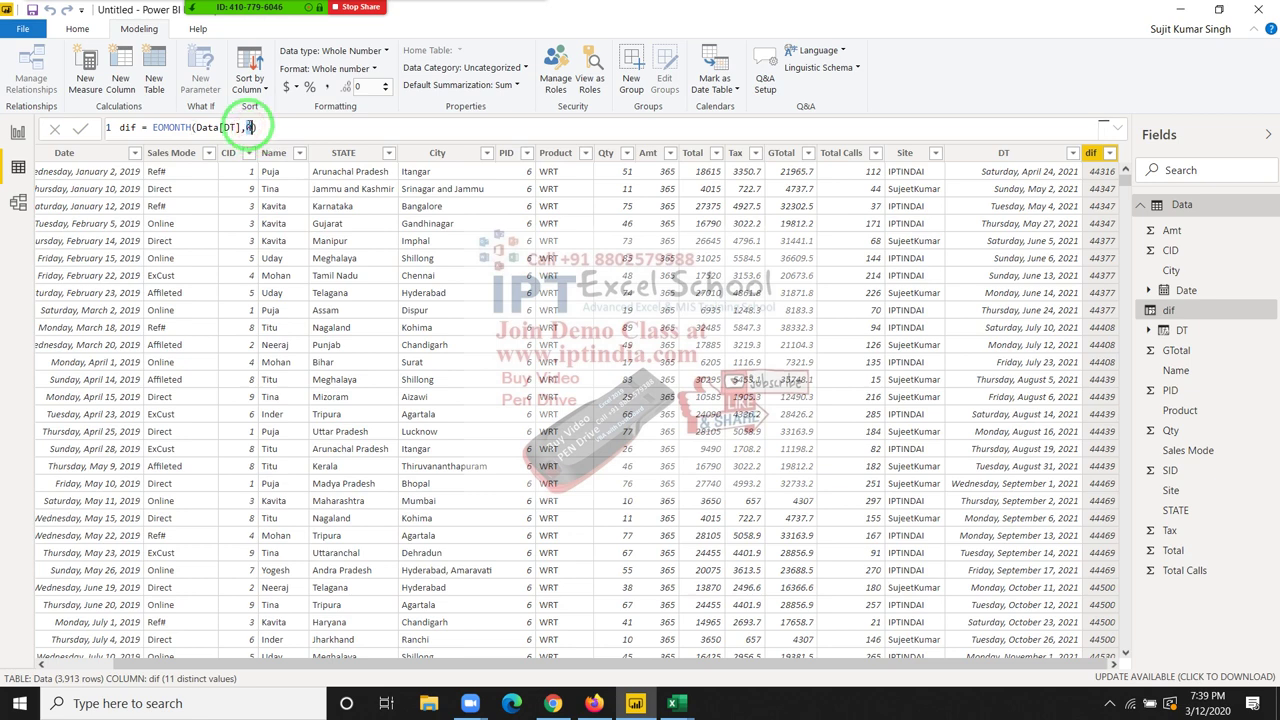
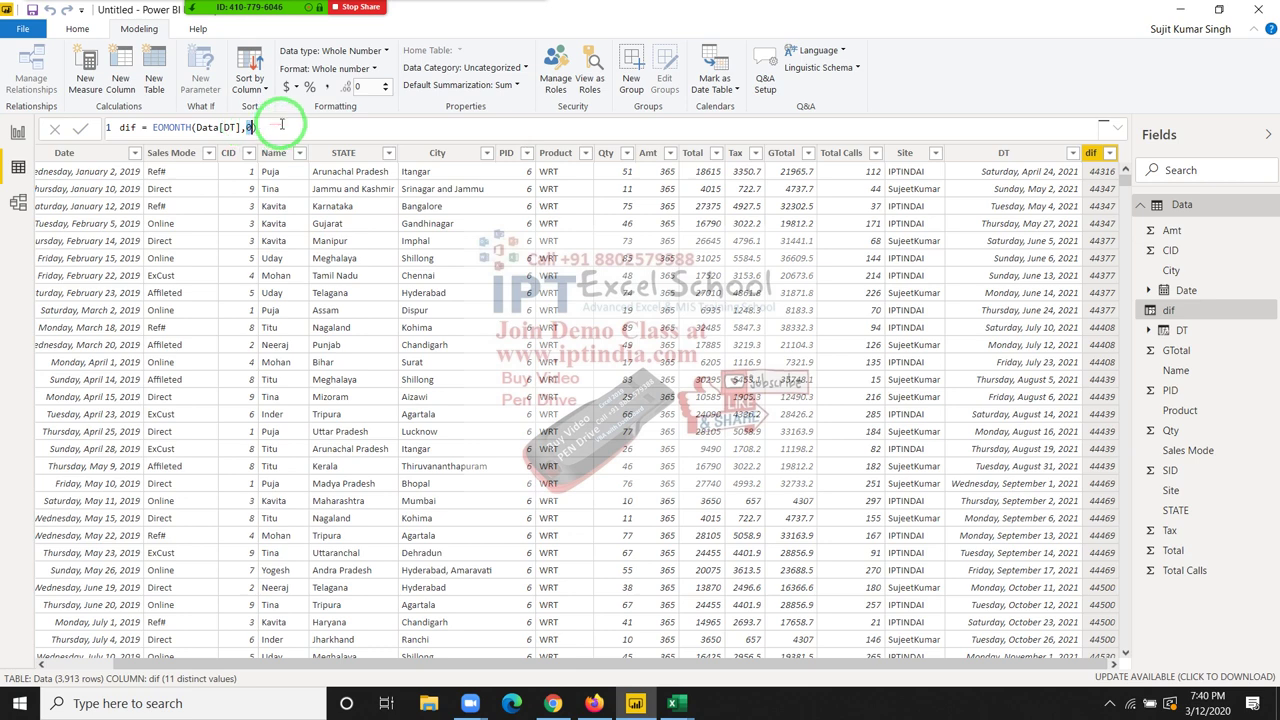
Step: Replace the dif formula with YEAR = CALENDAR(1/1/2020,12/31/2020), which returns 0 in every row
click(282, 124)
key(BackSpace)
key(BackSpace)
key(BackSpace)
key(BackSpace)
key(BackSpace)
key(BackSpace)
key(BackSpace)
key(BackSpace)
key(BackSpace)
key(BackSpace)
key(BackSpace)
key(BackSpace)
key(BackSpace)
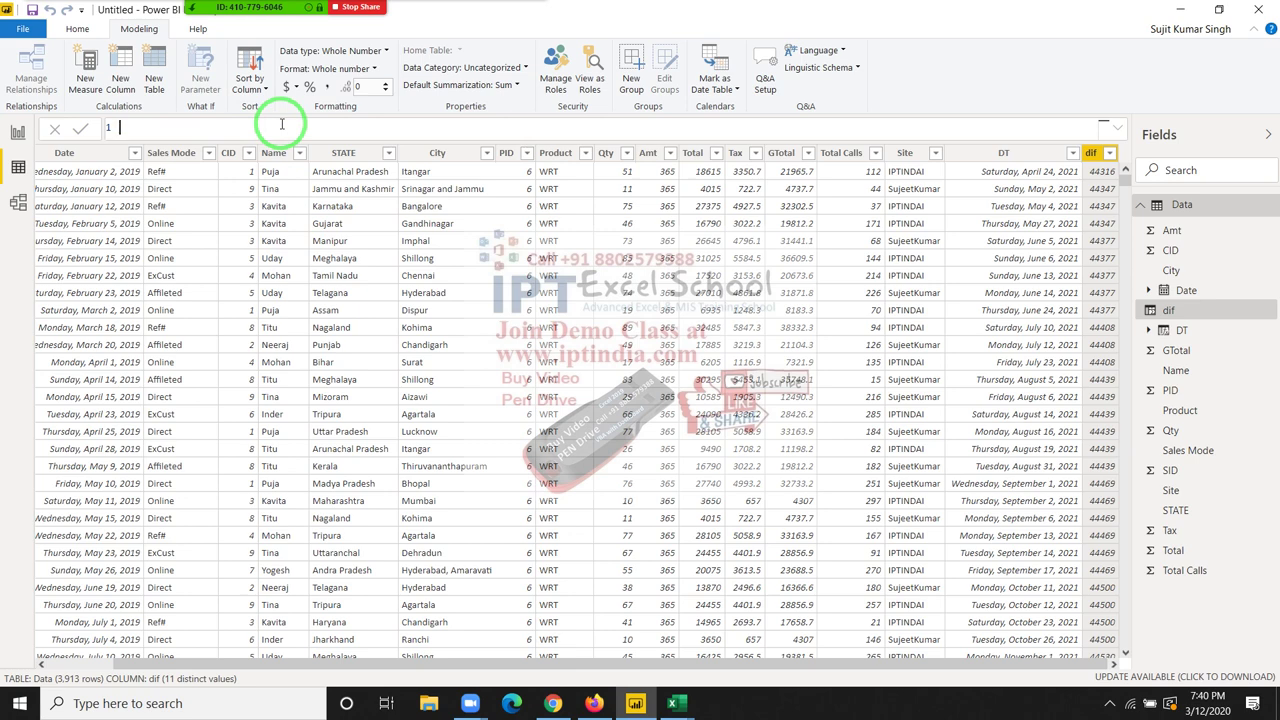
text(YEAR)
text(=C)
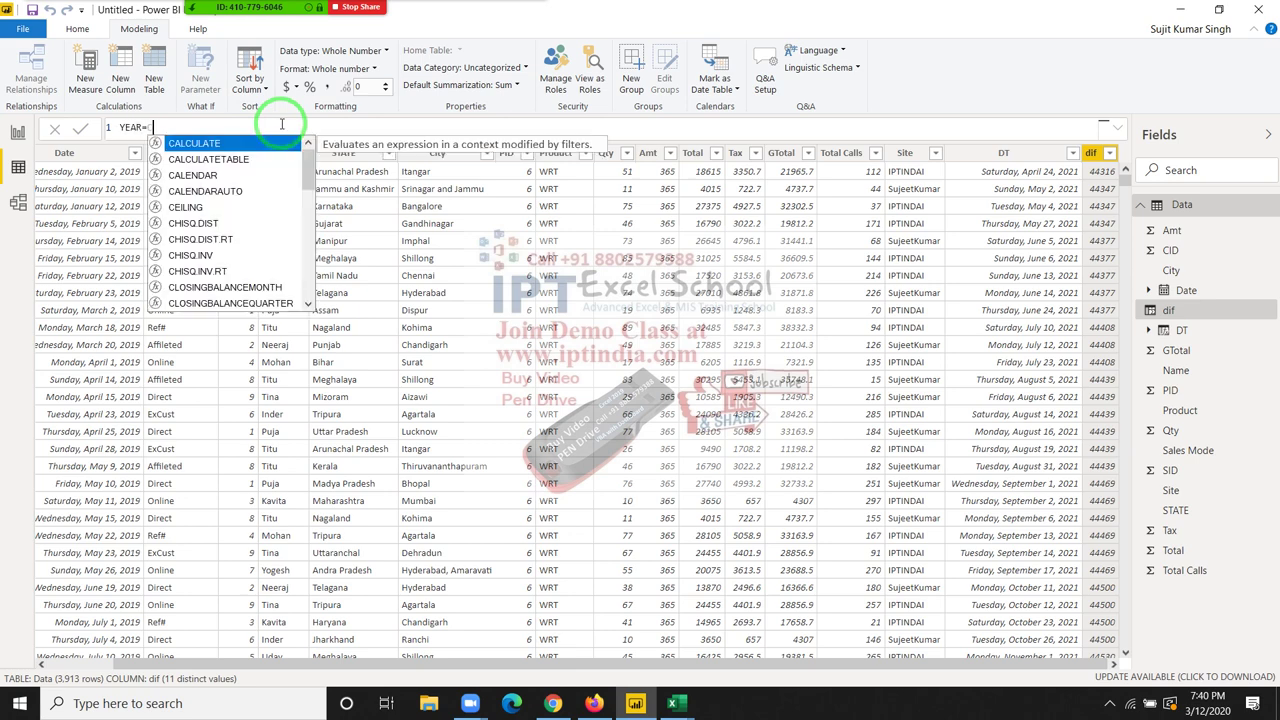
text(AL)
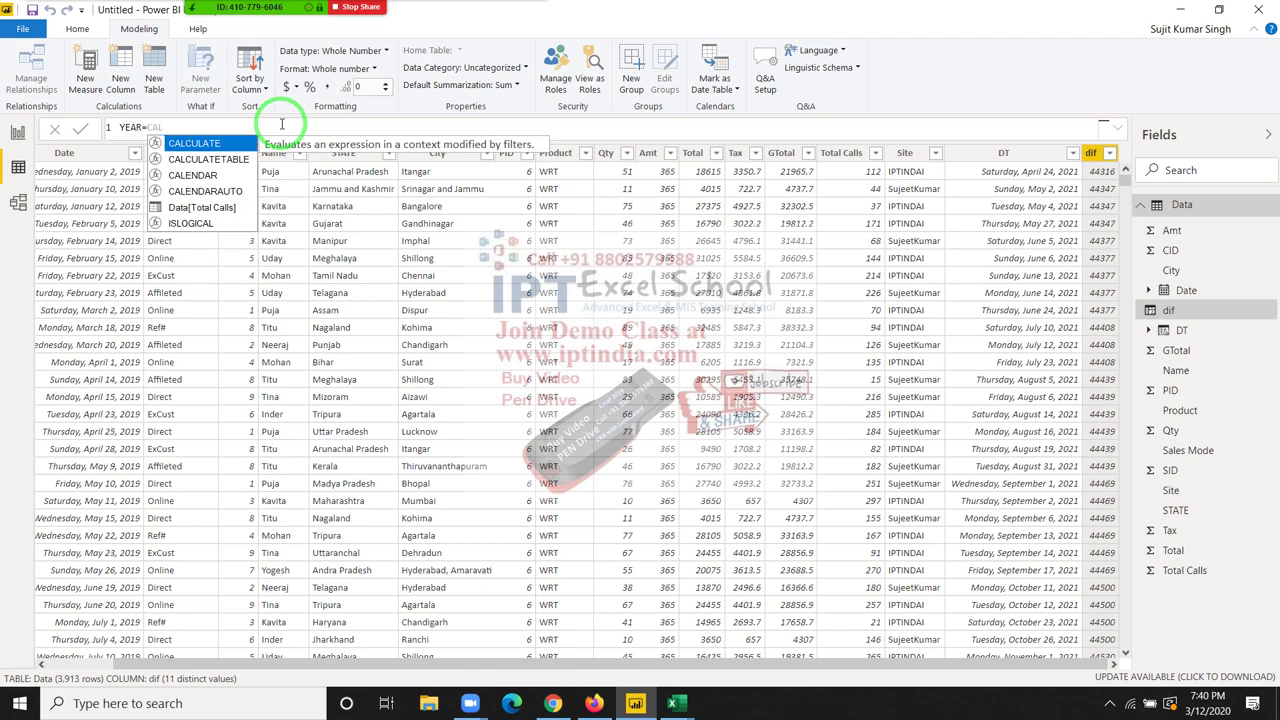
key(Down)
key(Down)
key(Tab)
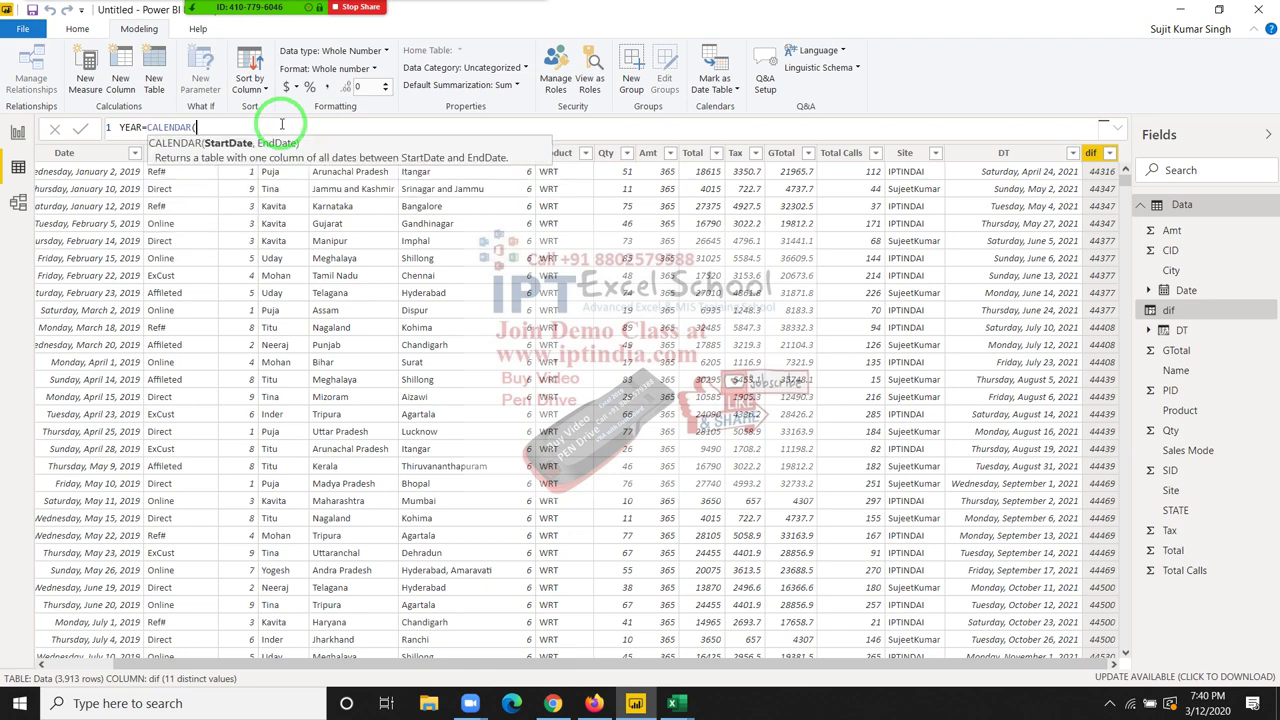
text(1)
text(/1/)
text(2020)
text(,)
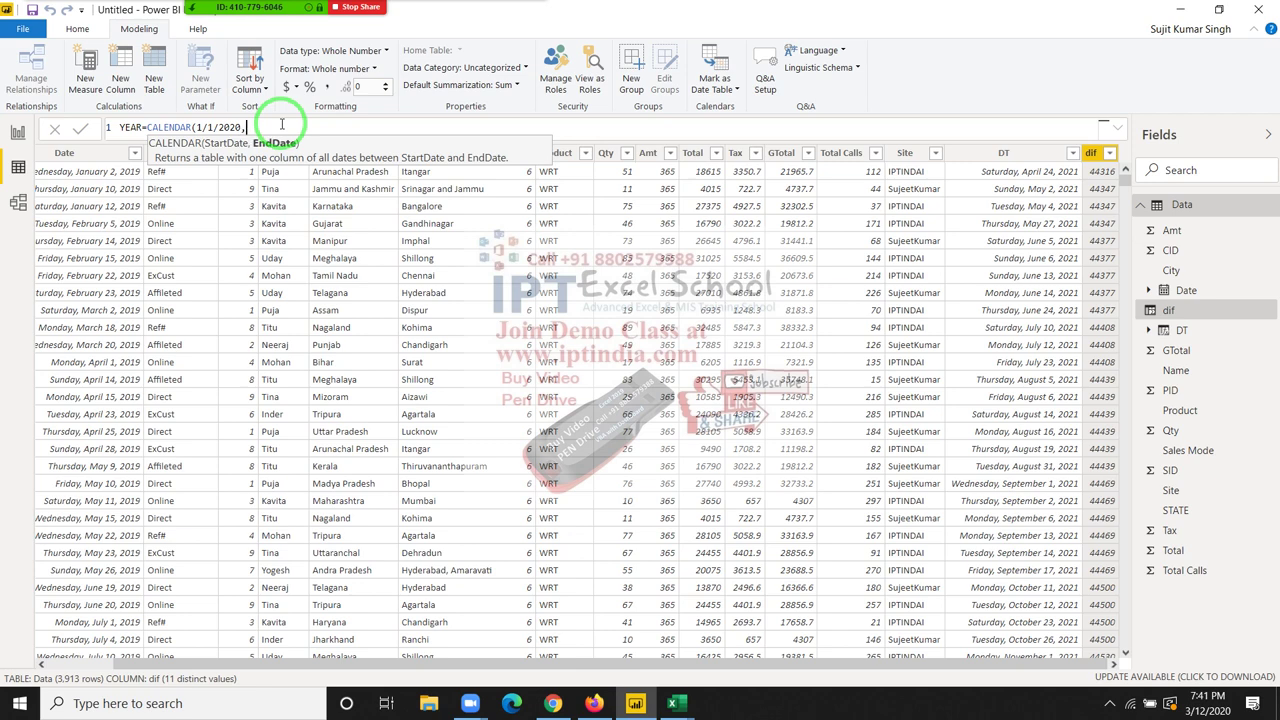
text(1)
text(2/31)
text(/)
text(2020))
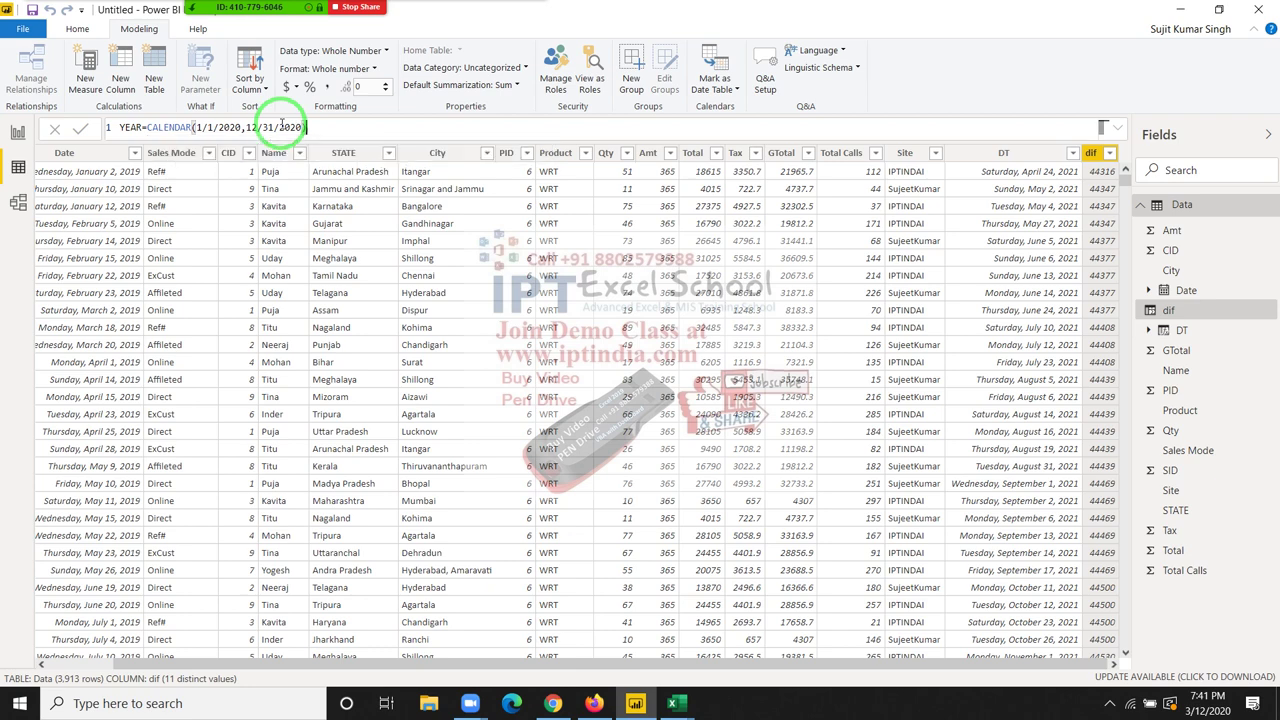
key(Return)
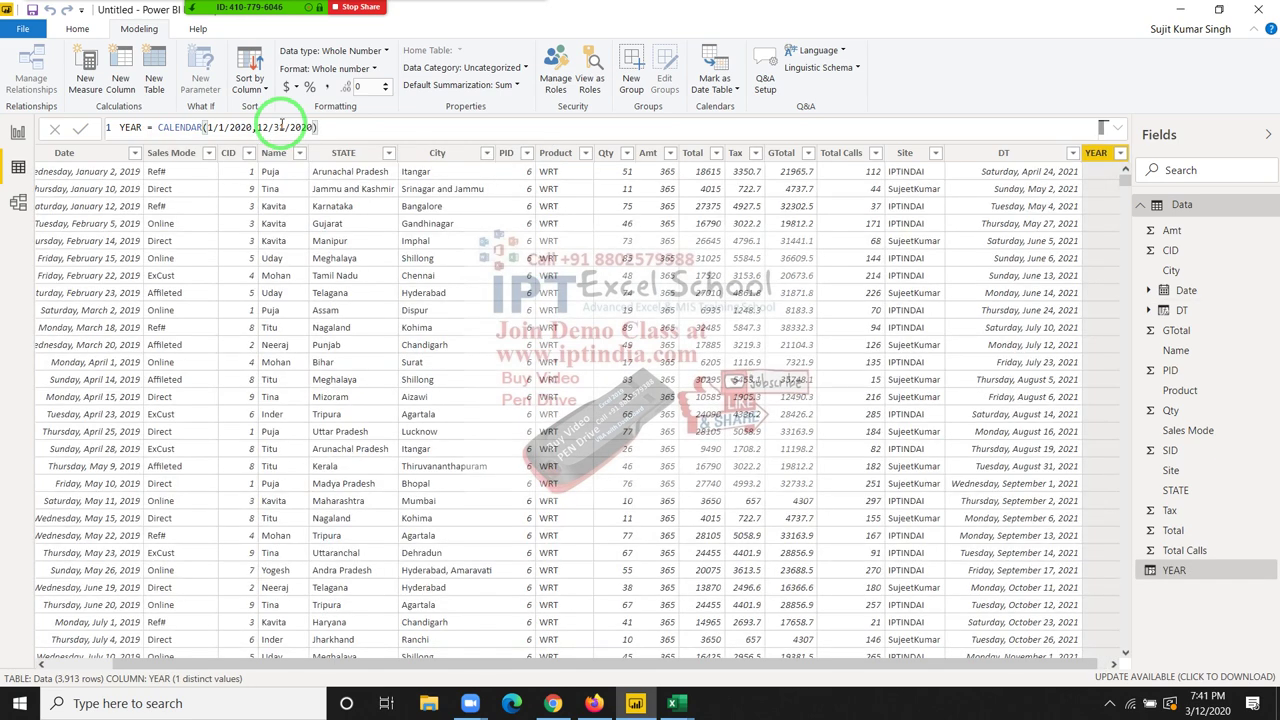
click(462, 218)
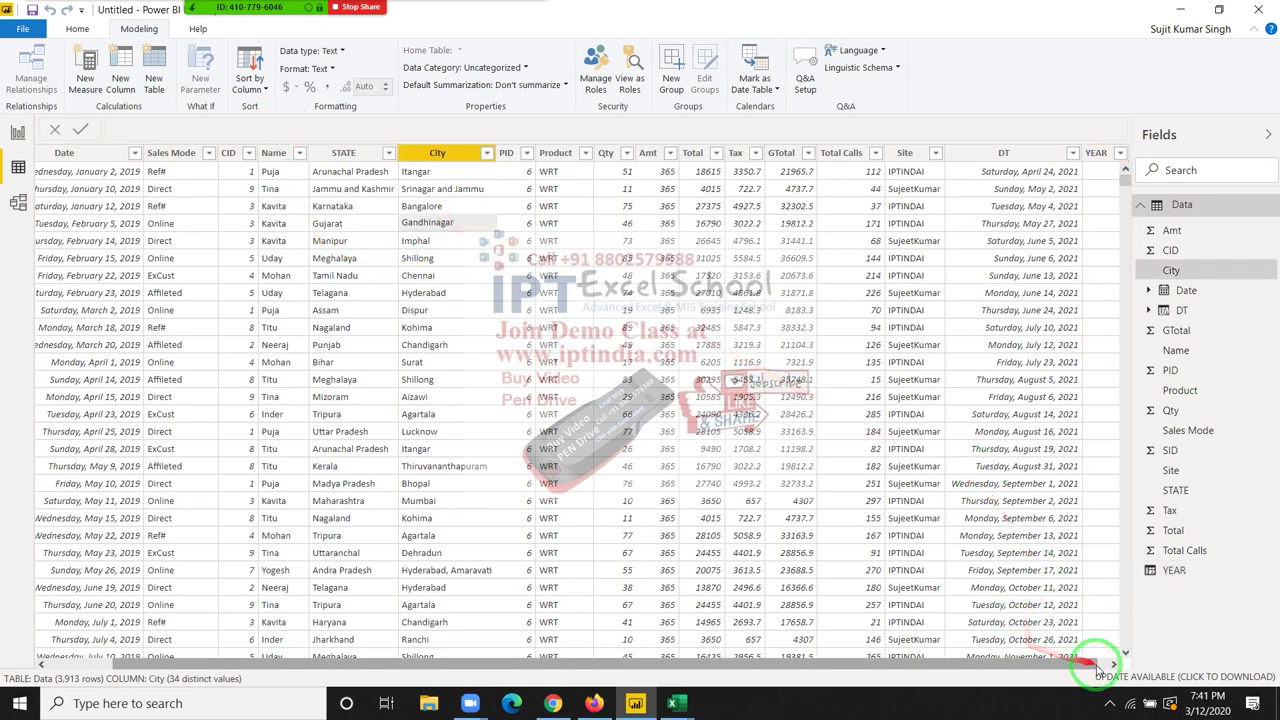
click(1112, 664)
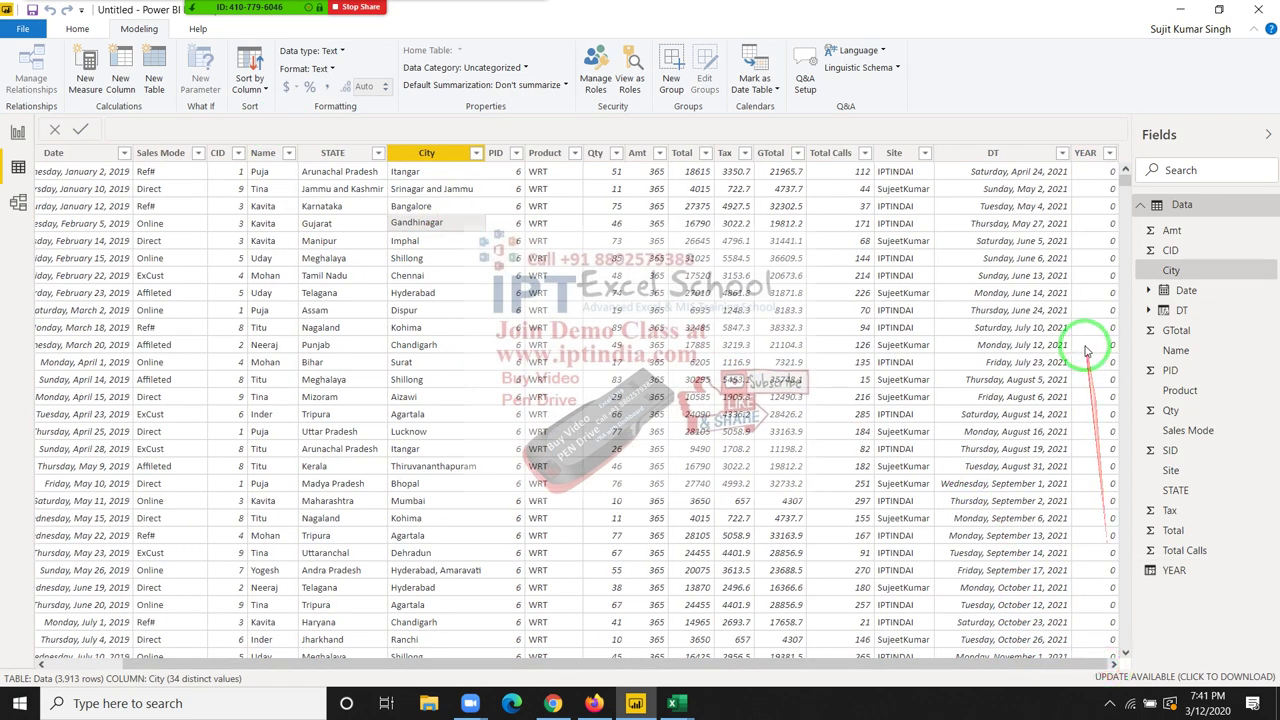
Step: Quote both dates so YEAR = CALENDAR("1/1/2020","12/31/2020"), which gives #ERROR about multiple values
click(1107, 178)
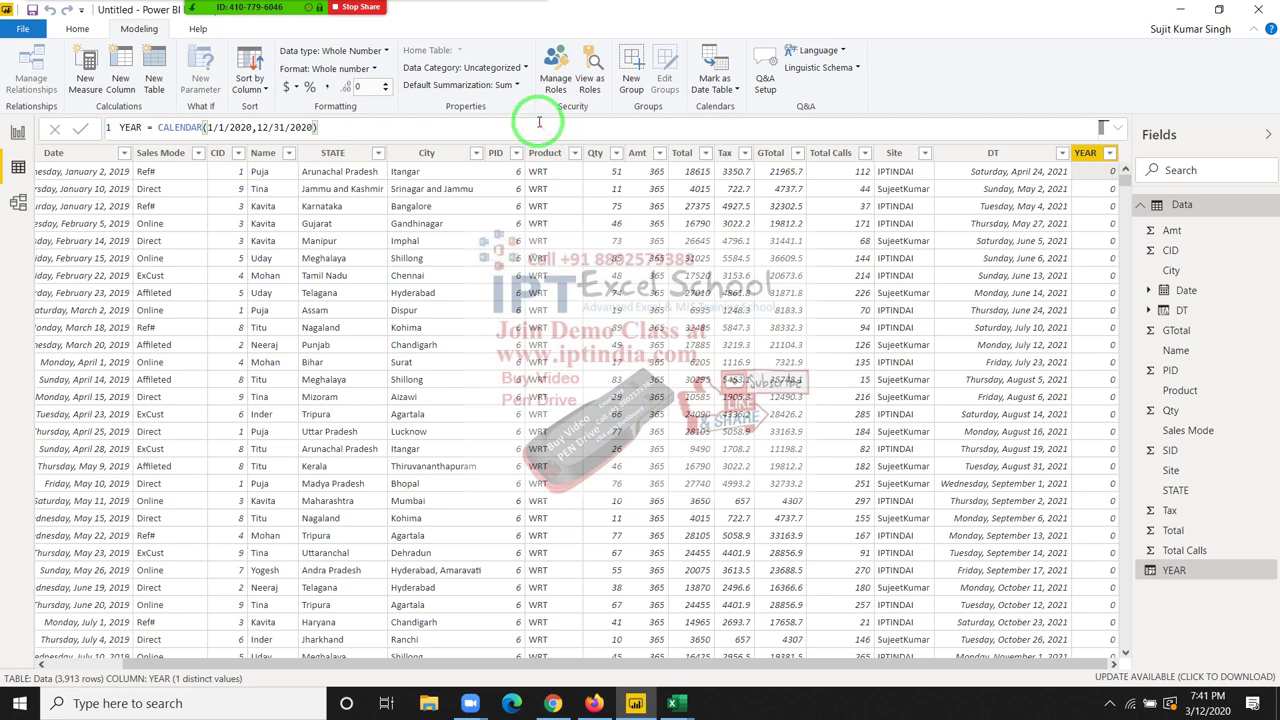
click(311, 128)
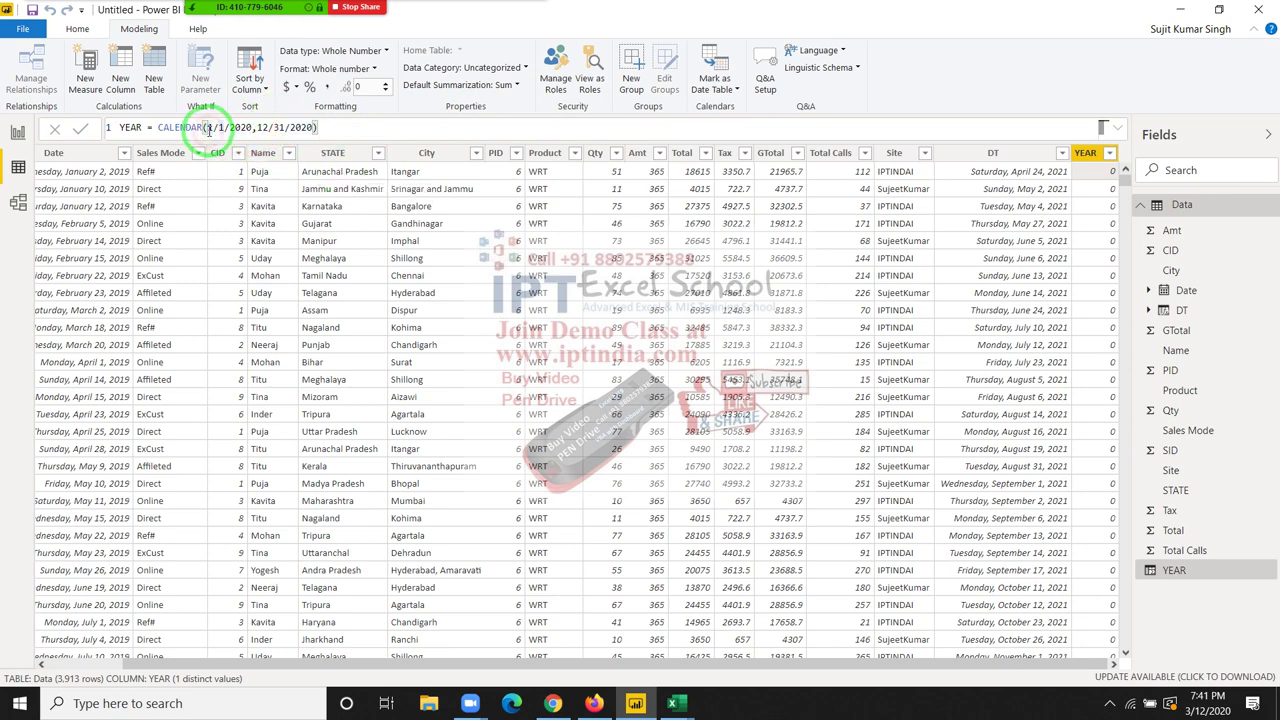
text(")
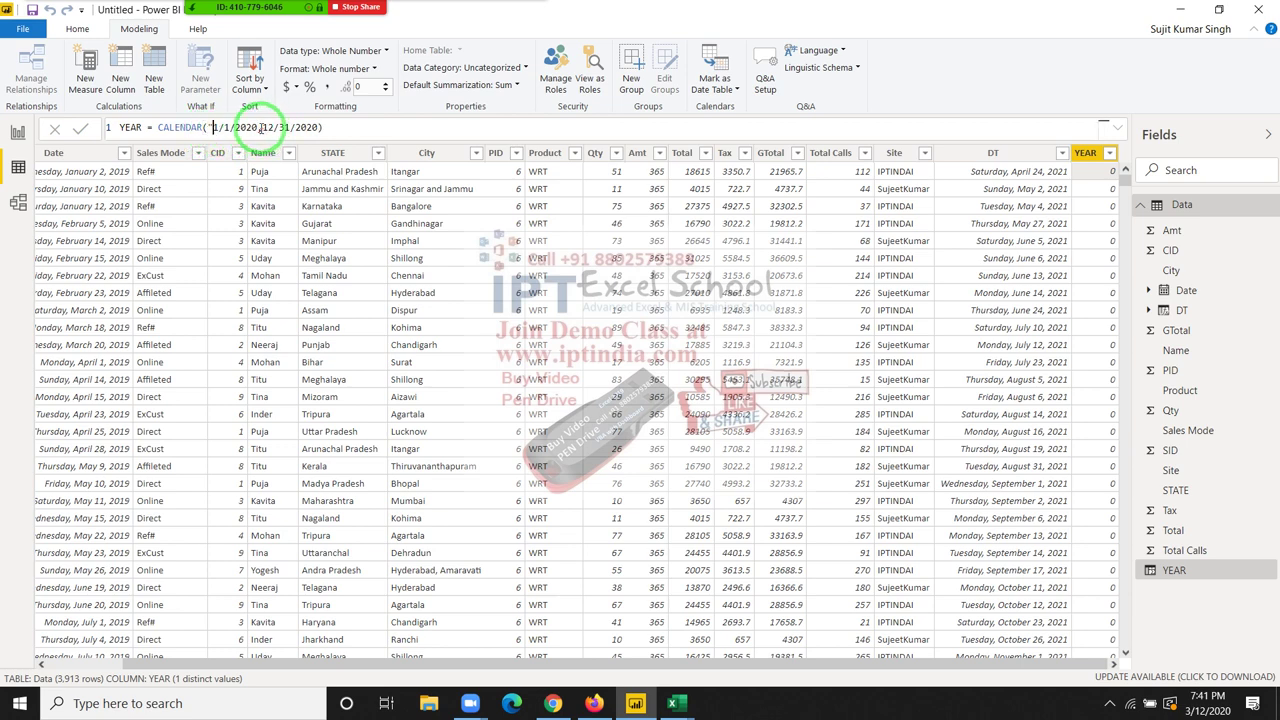
click(259, 128)
text(")
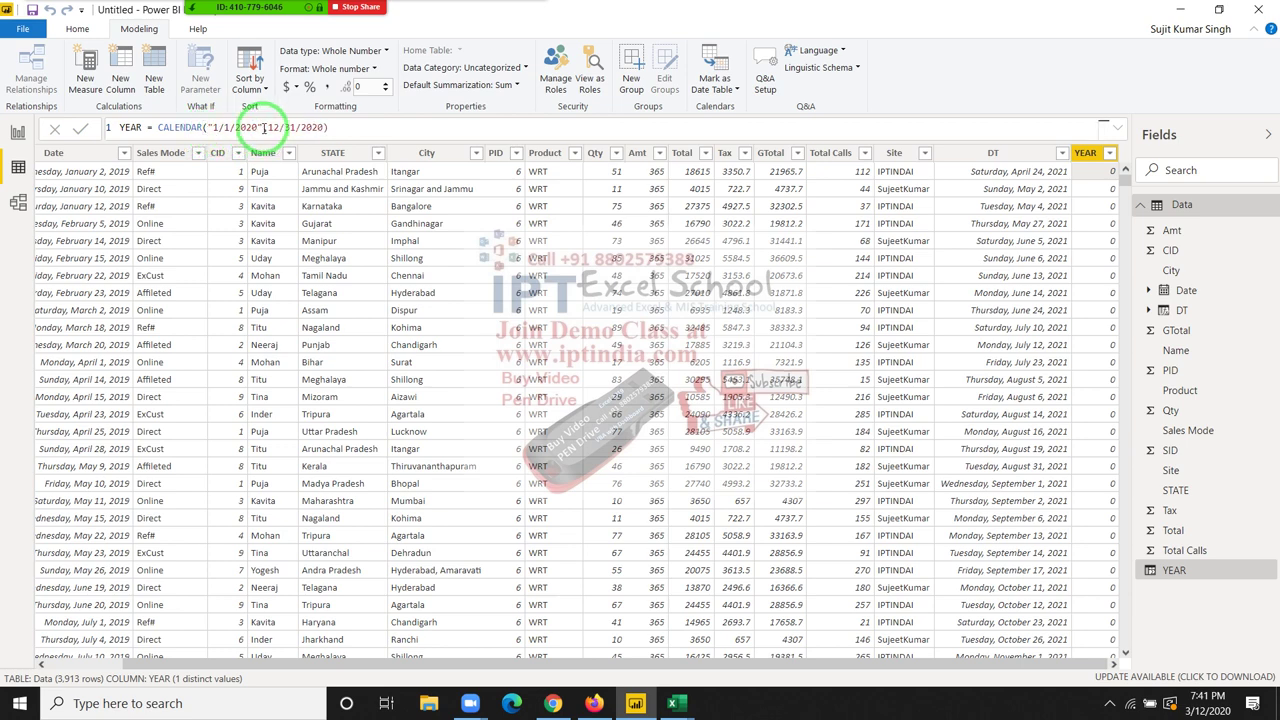
click(270, 128)
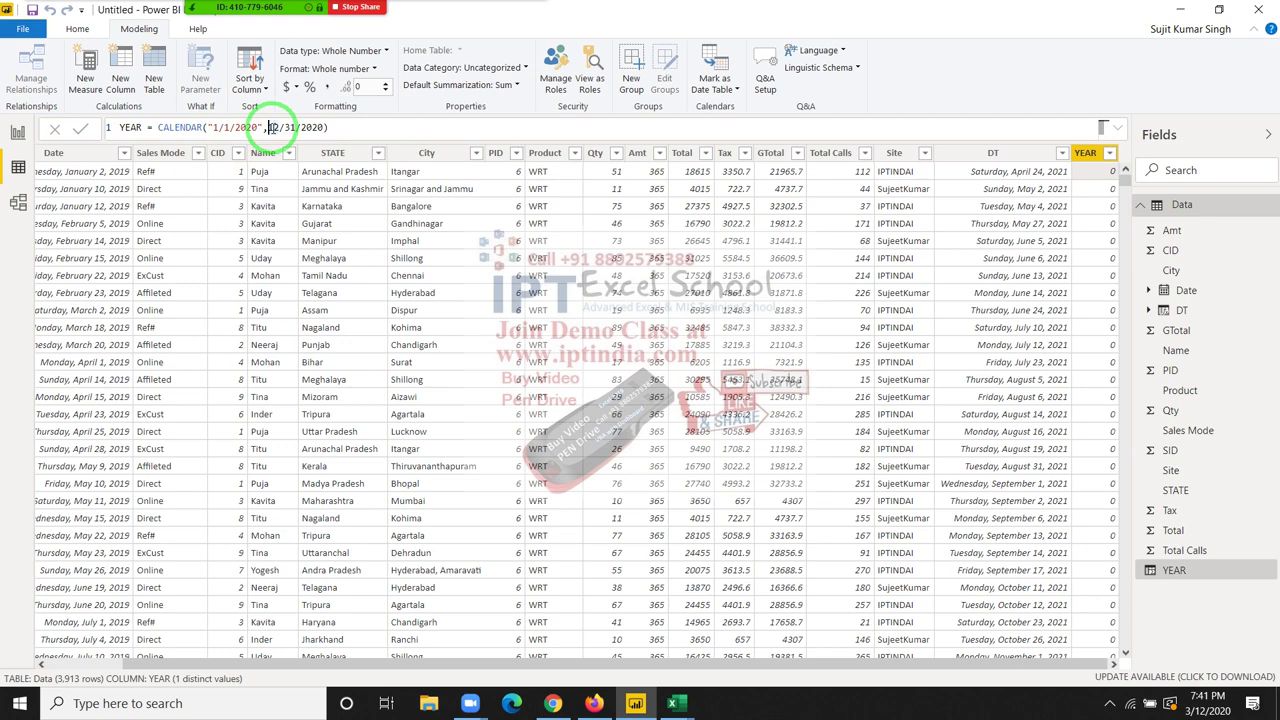
text(")
click(331, 127)
text(")
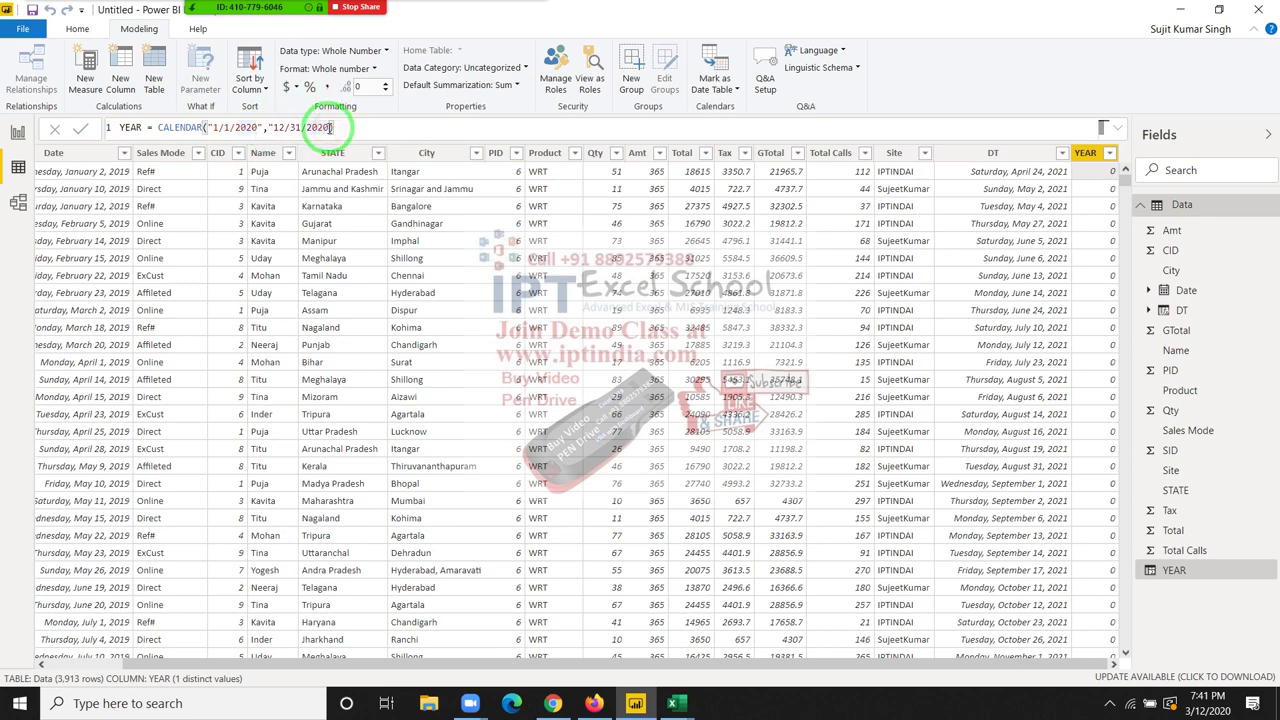
text())
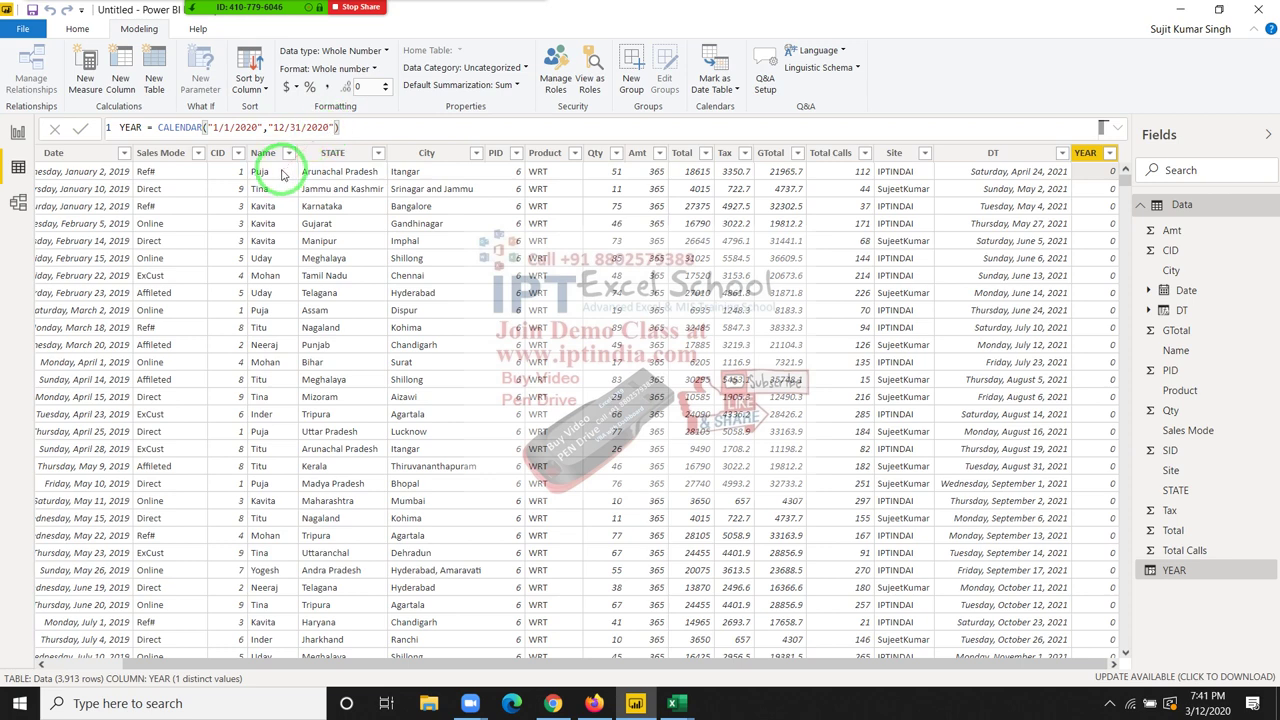
key(Return)
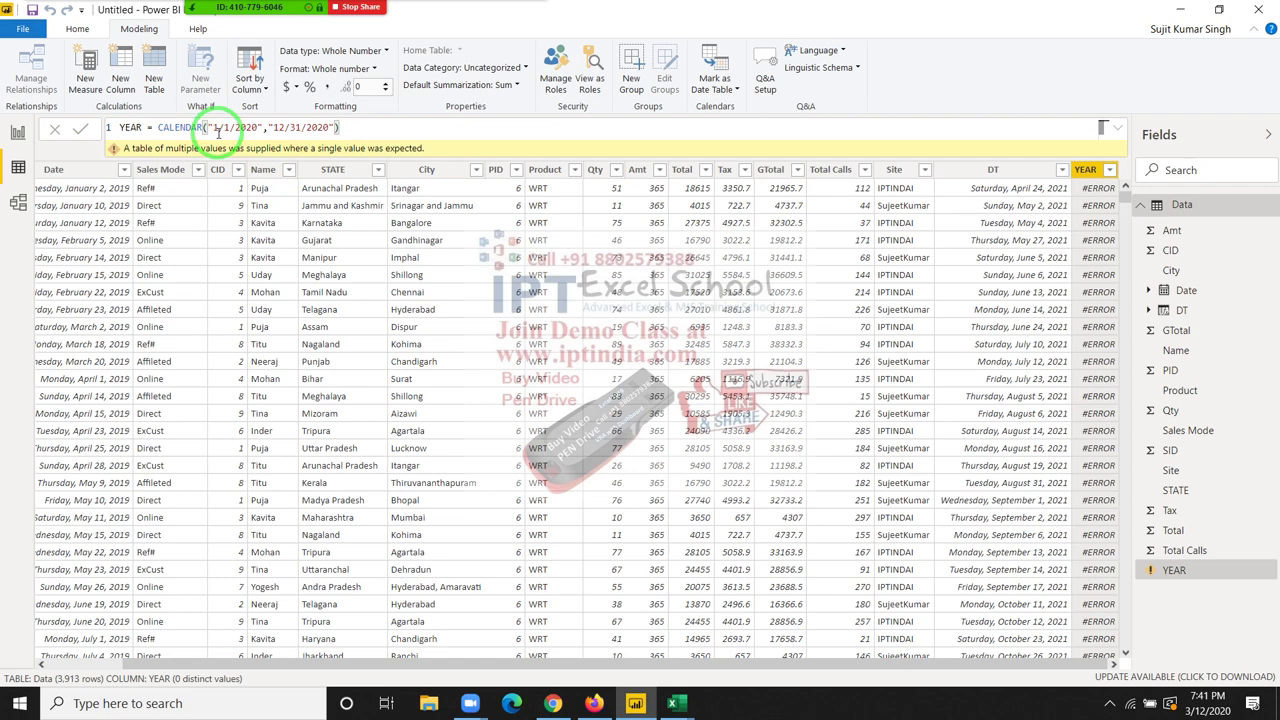
Step: Remove the quotes around both dates, restoring CALENDAR(1/1/2020,12/31/2020) so YEAR shows 0
click(217, 128)
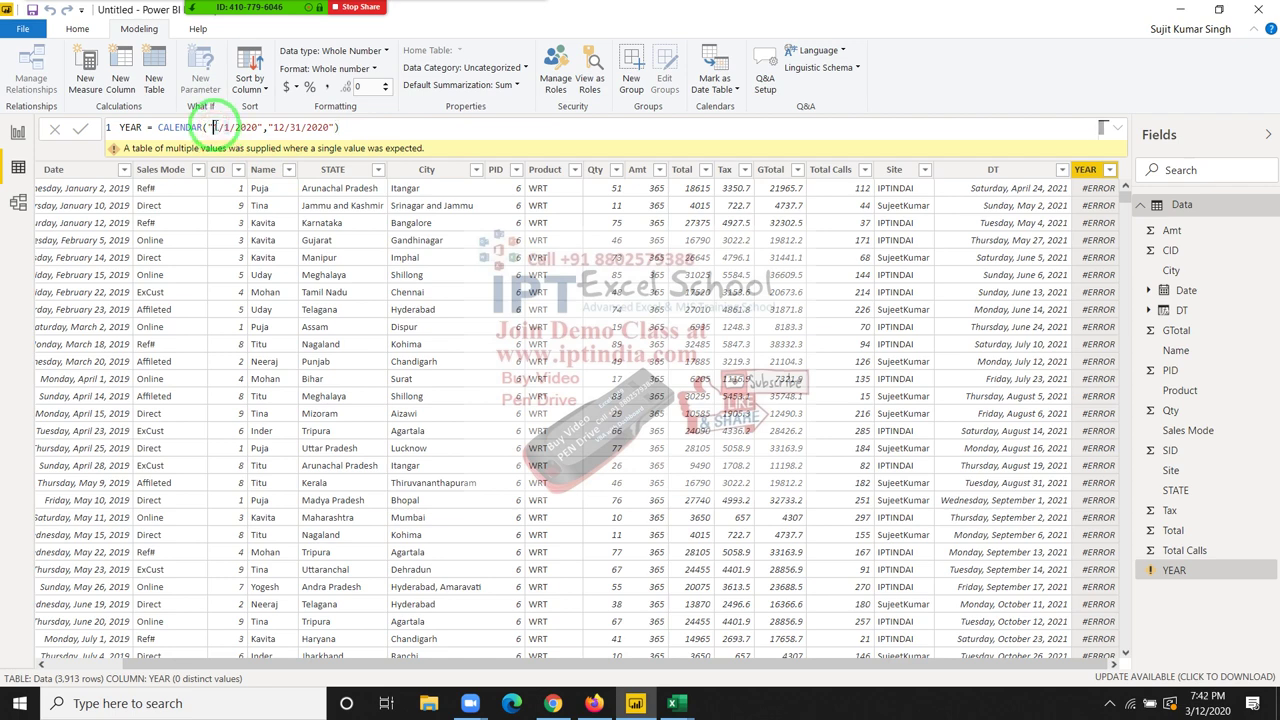
key(BackSpace)
click(256, 127)
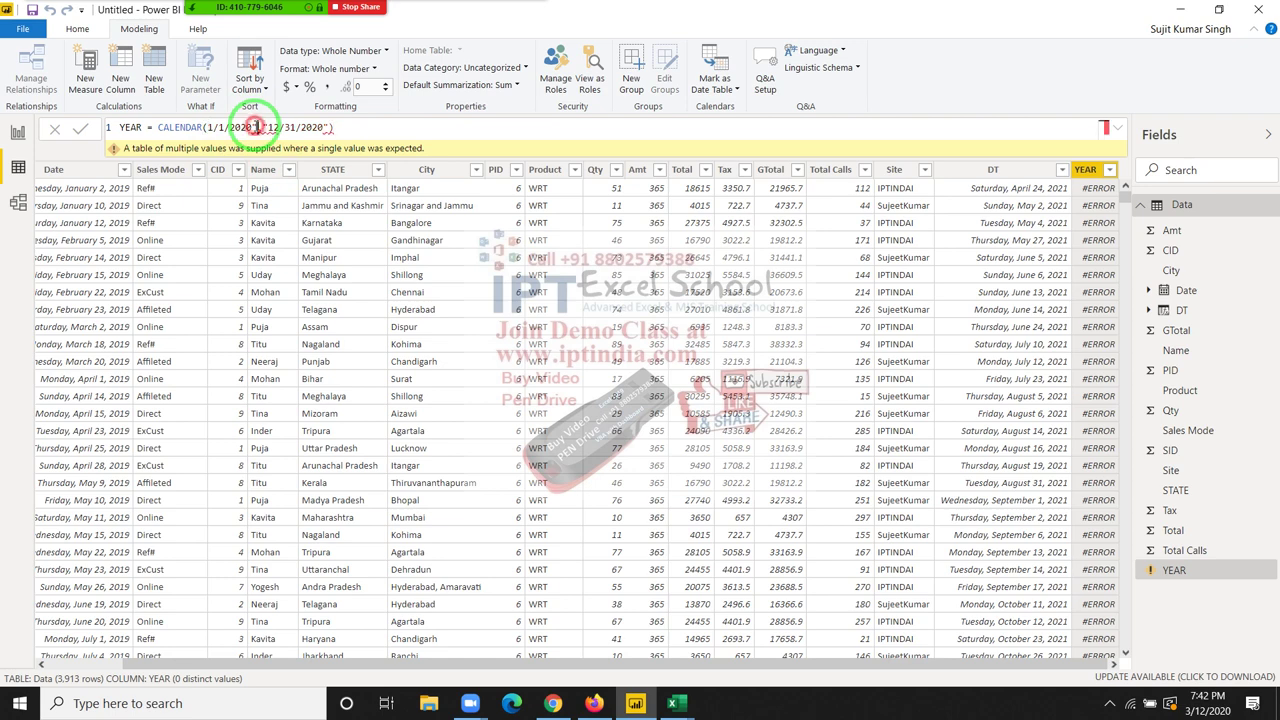
key(BackSpace)
click(262, 127)
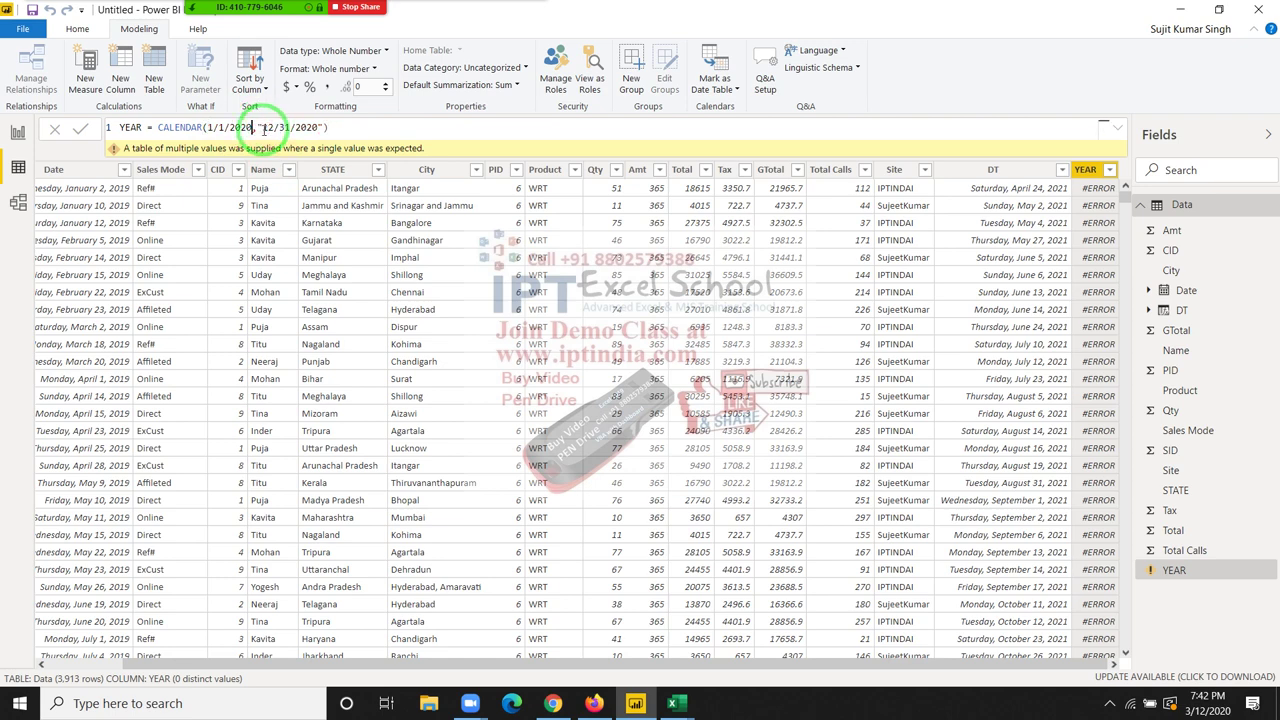
click(264, 127)
key(BackSpace)
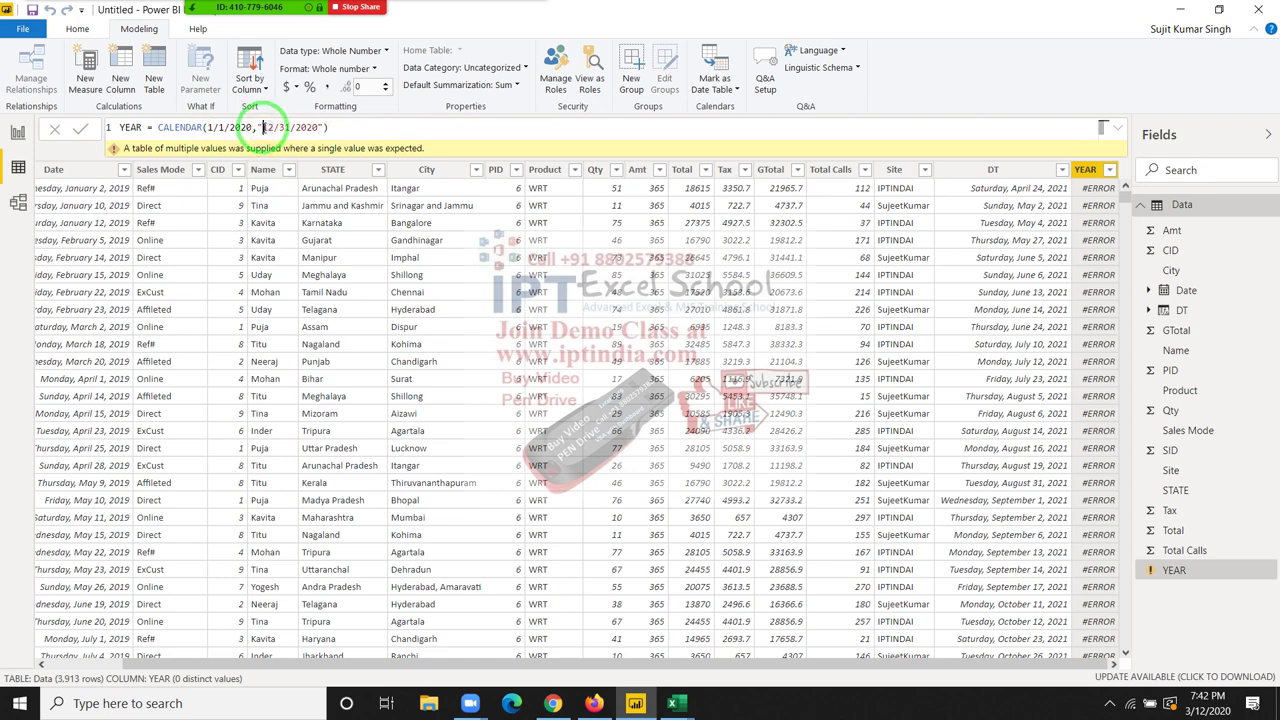
key(BackSpace)
click(313, 127)
key(BackSpace)
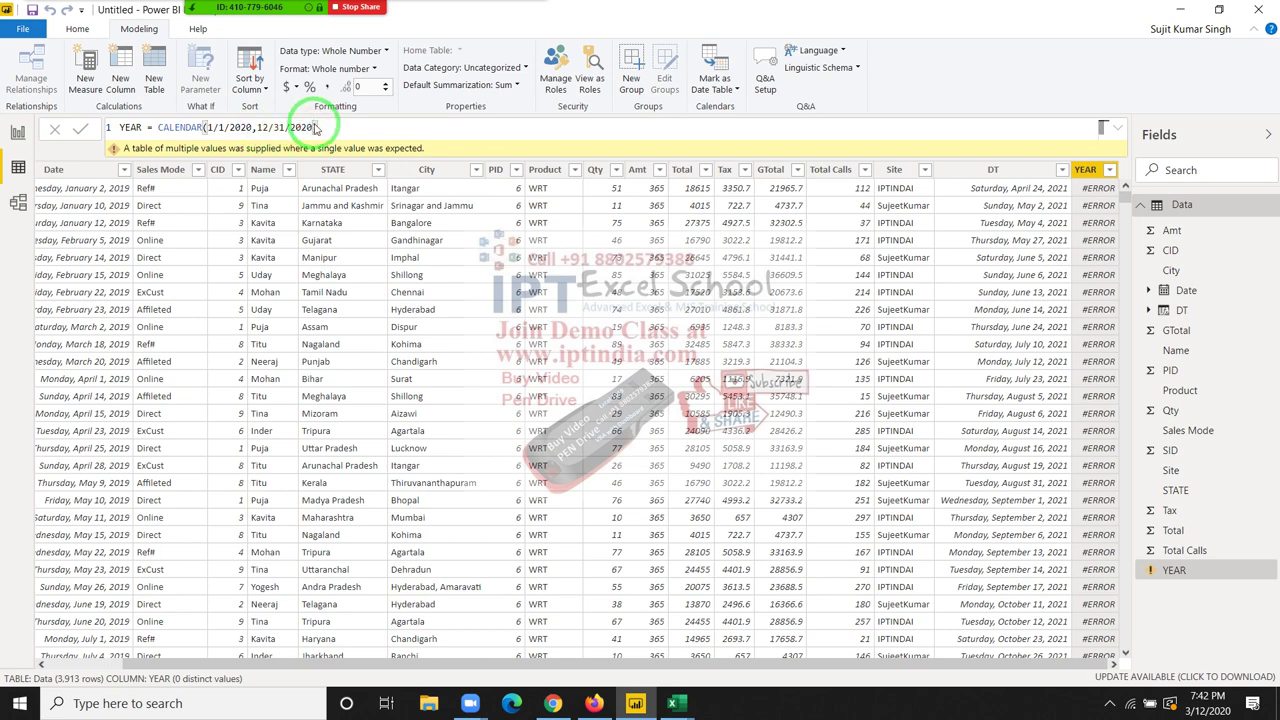
key(Return)
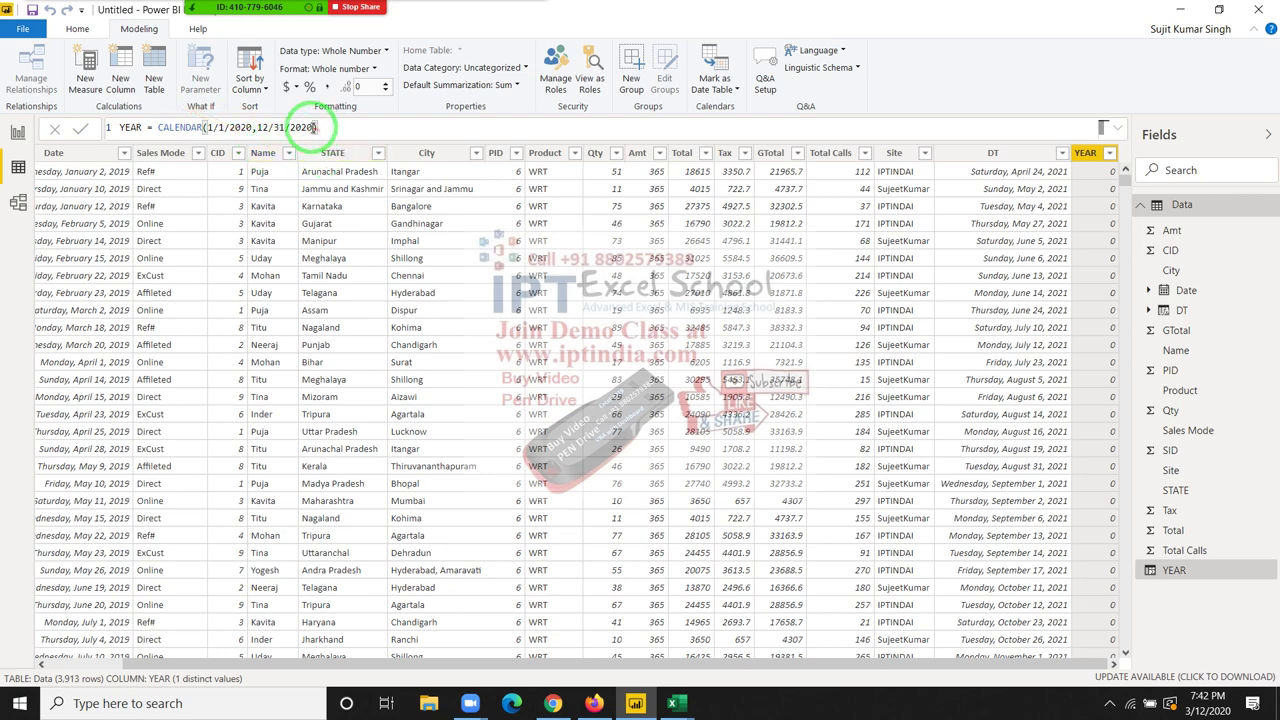
Step: Rewrite YEAR as CALENDAR(DATE(2020,1,1),DATE(2020,12,31)) and mark the resulting multiple-values error
key(BackSpace)
key(BackSpace)
key(BackSpace)
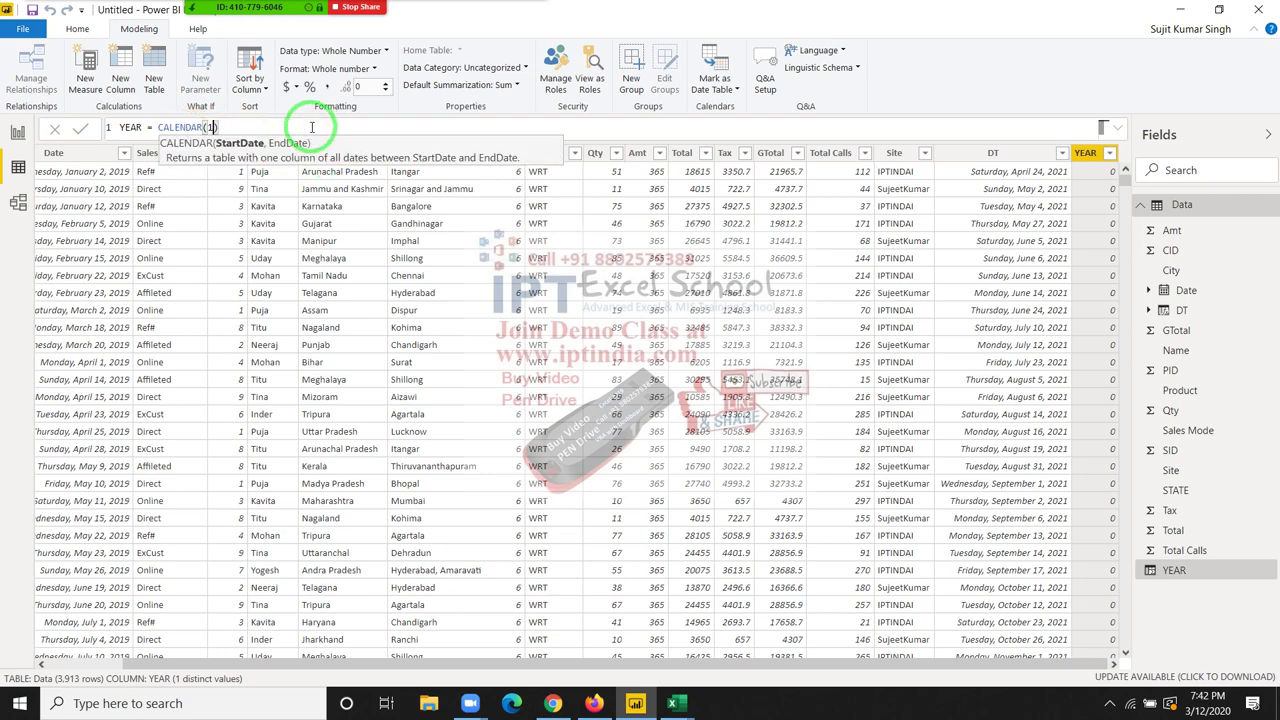
key(BackSpace)
text(DATE)
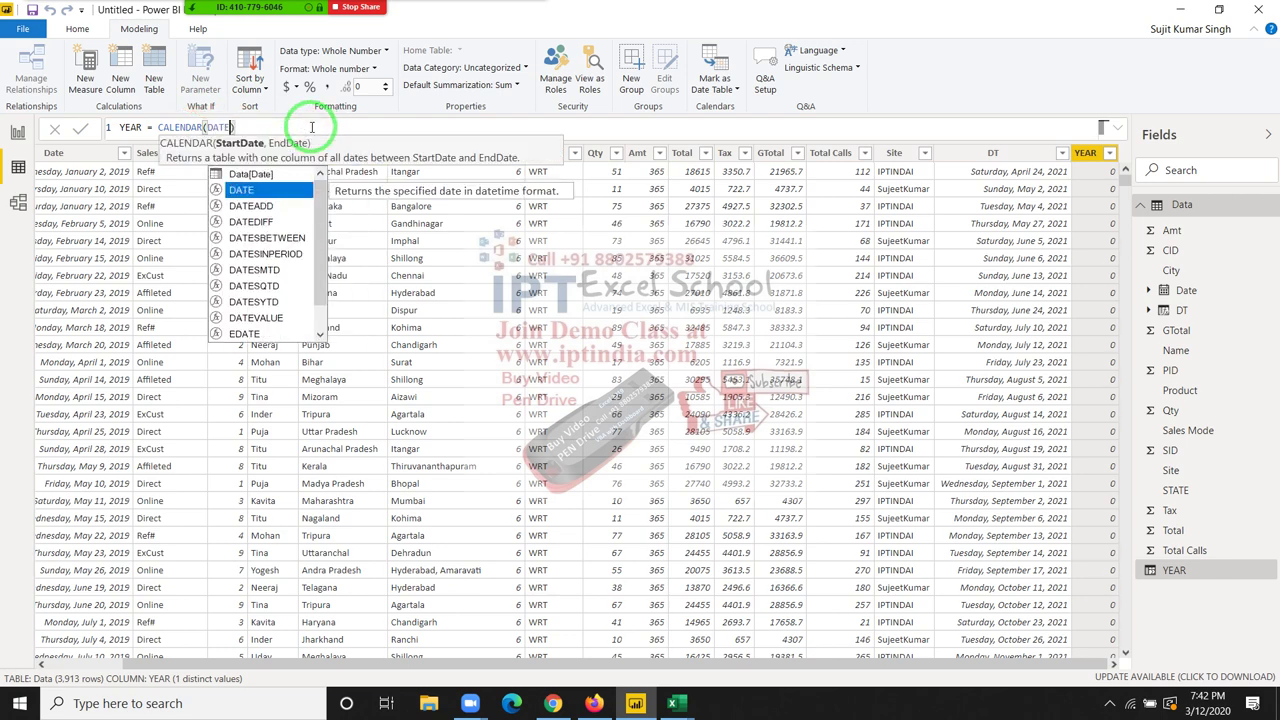
text((20)
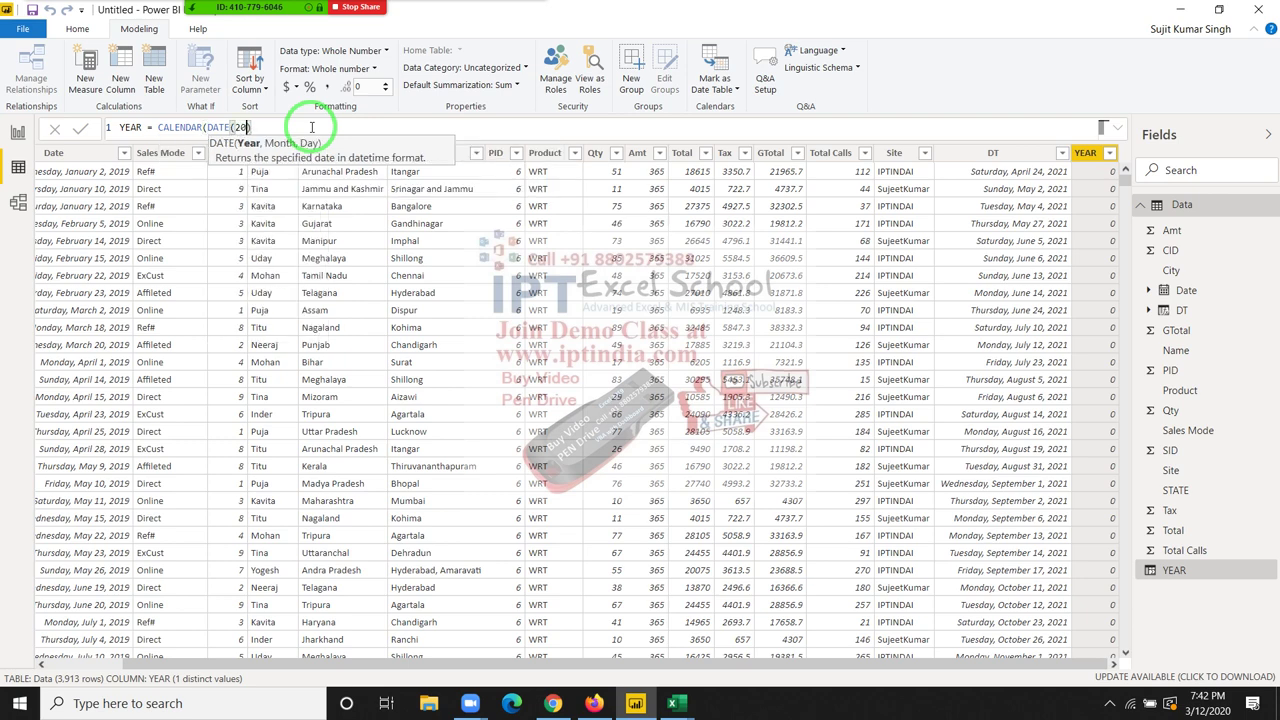
text(20,1)
text(,1))
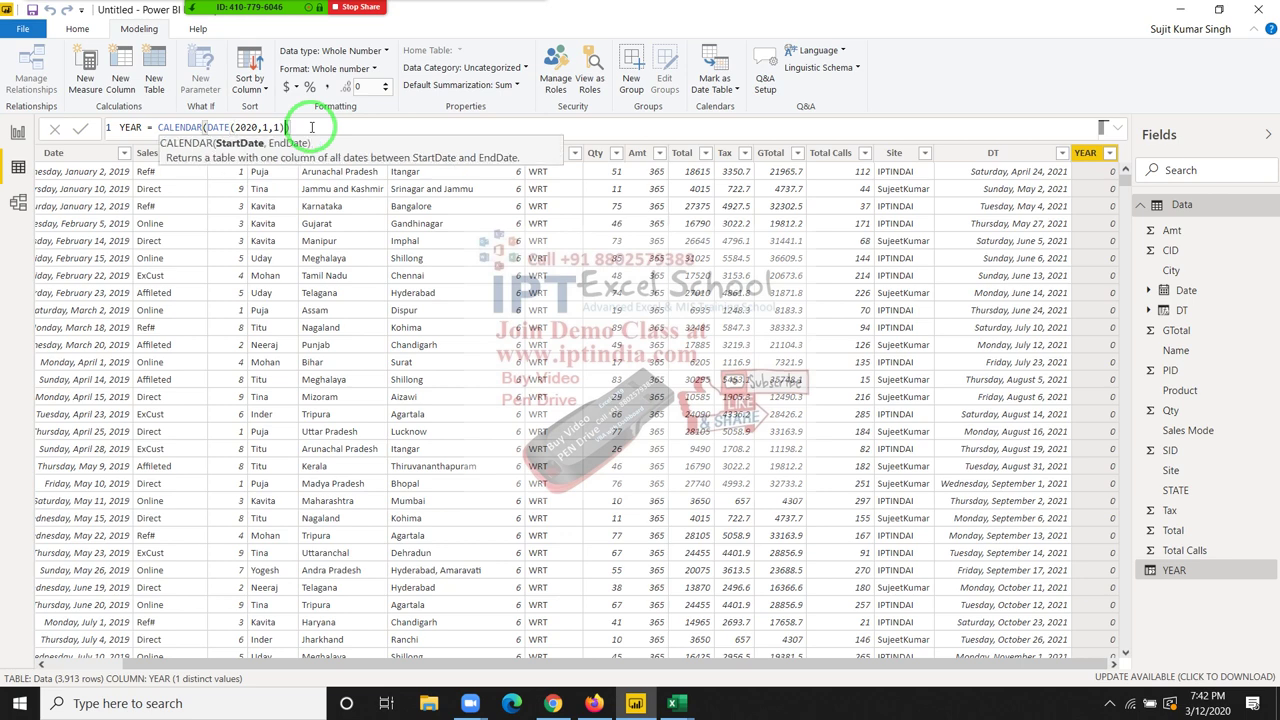
text(,)
text(DAT)
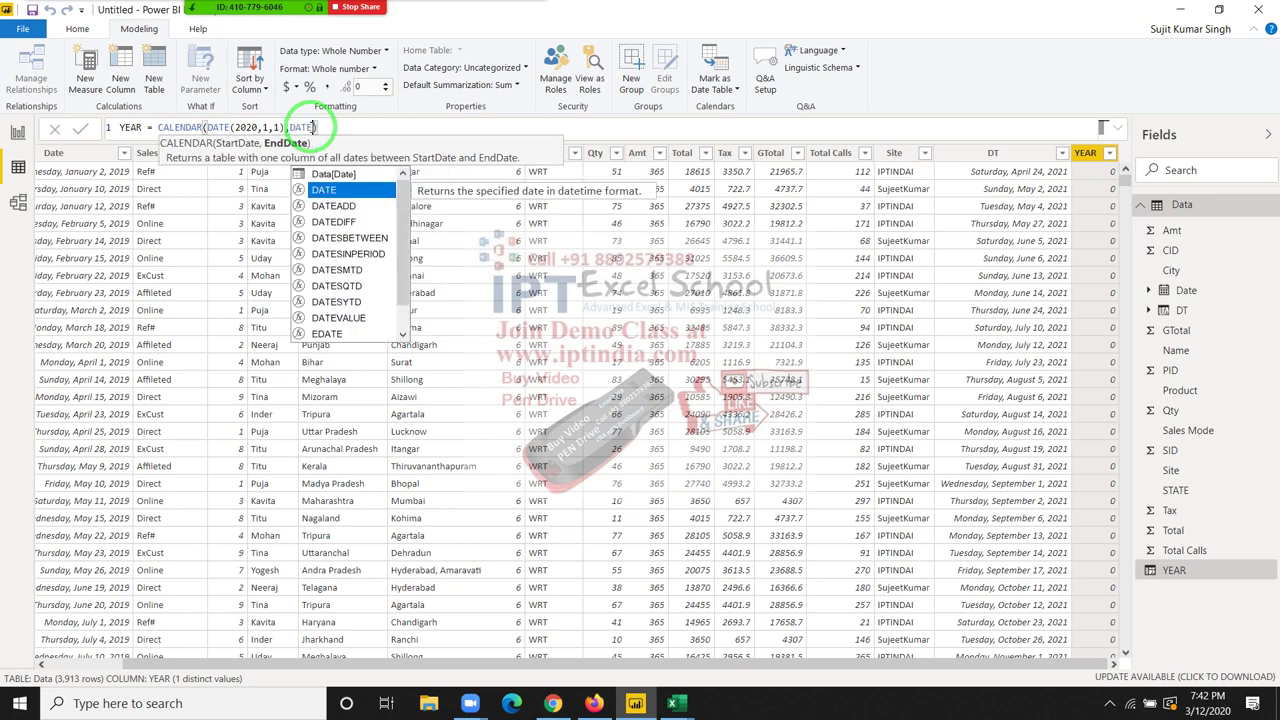
text(E(20)
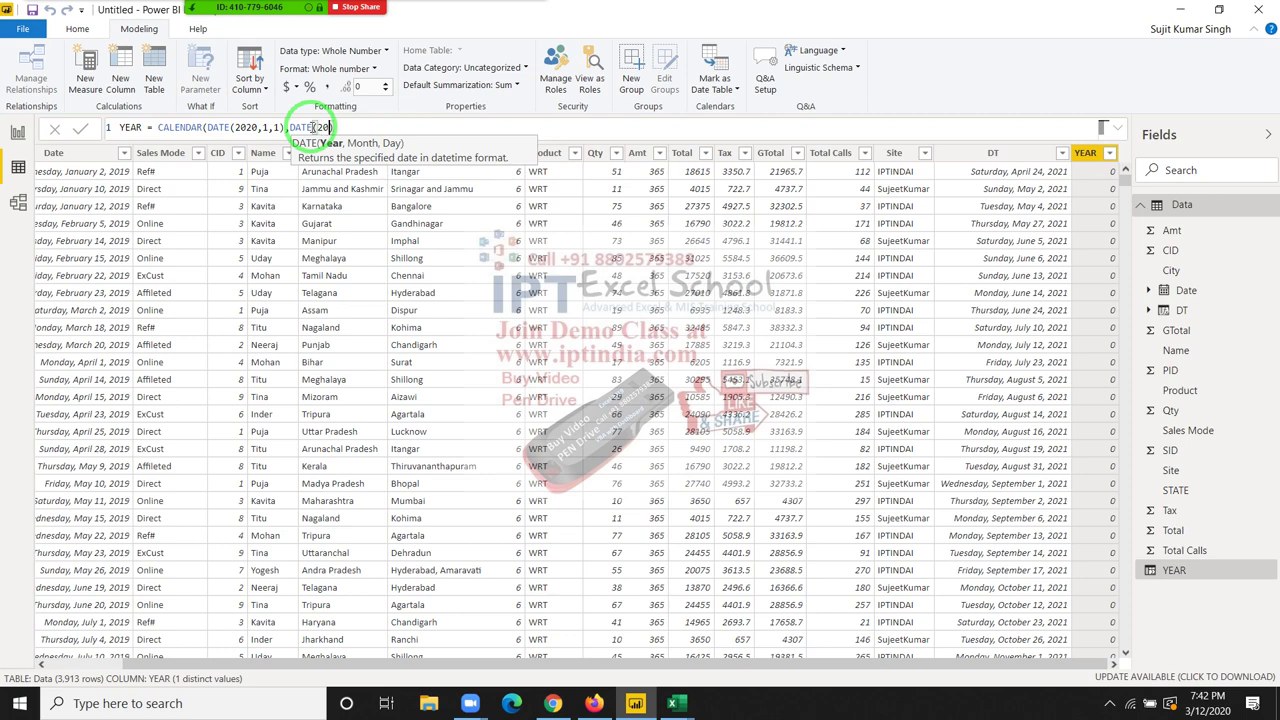
text(20,)
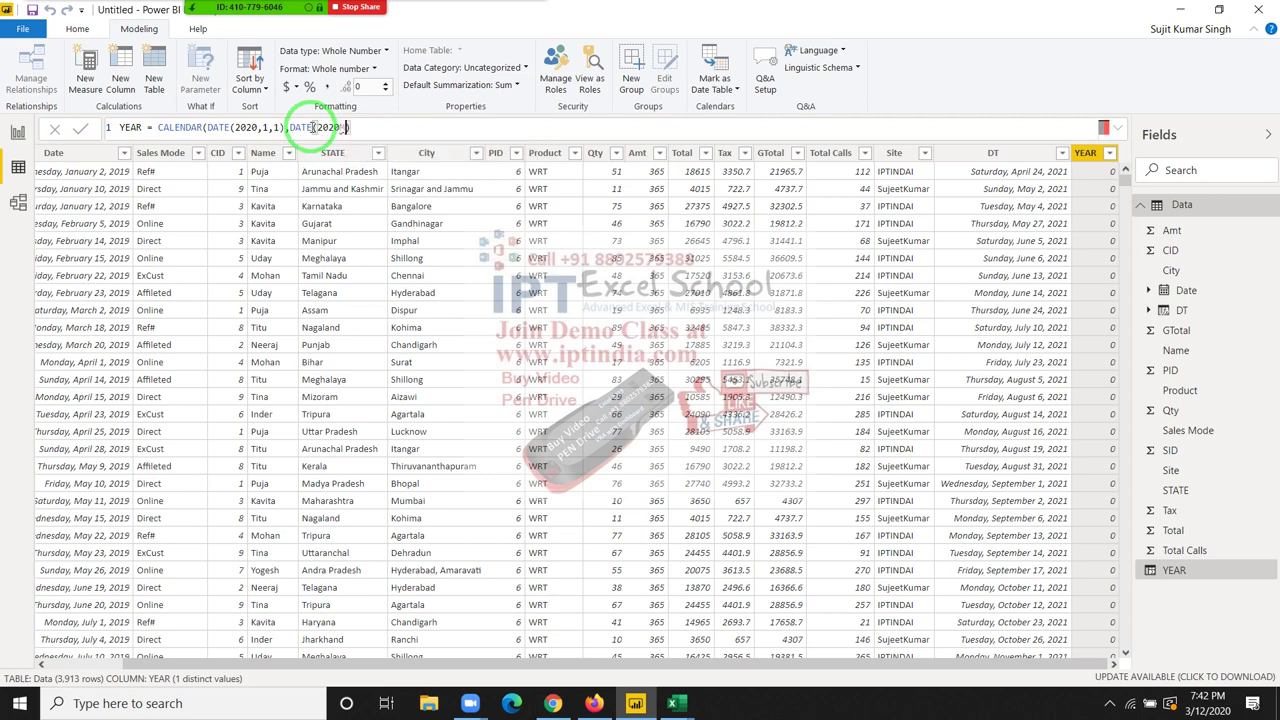
text(,)
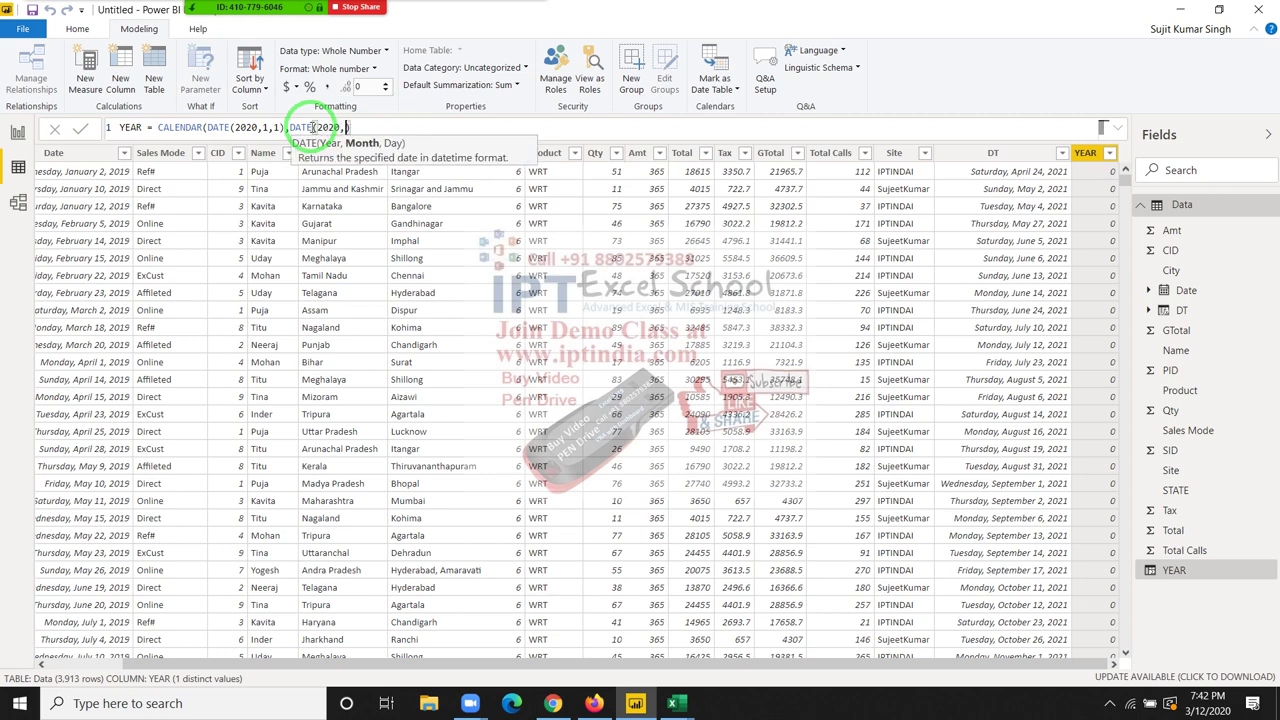
text(12,3)
text(1)
text())
key(Return)
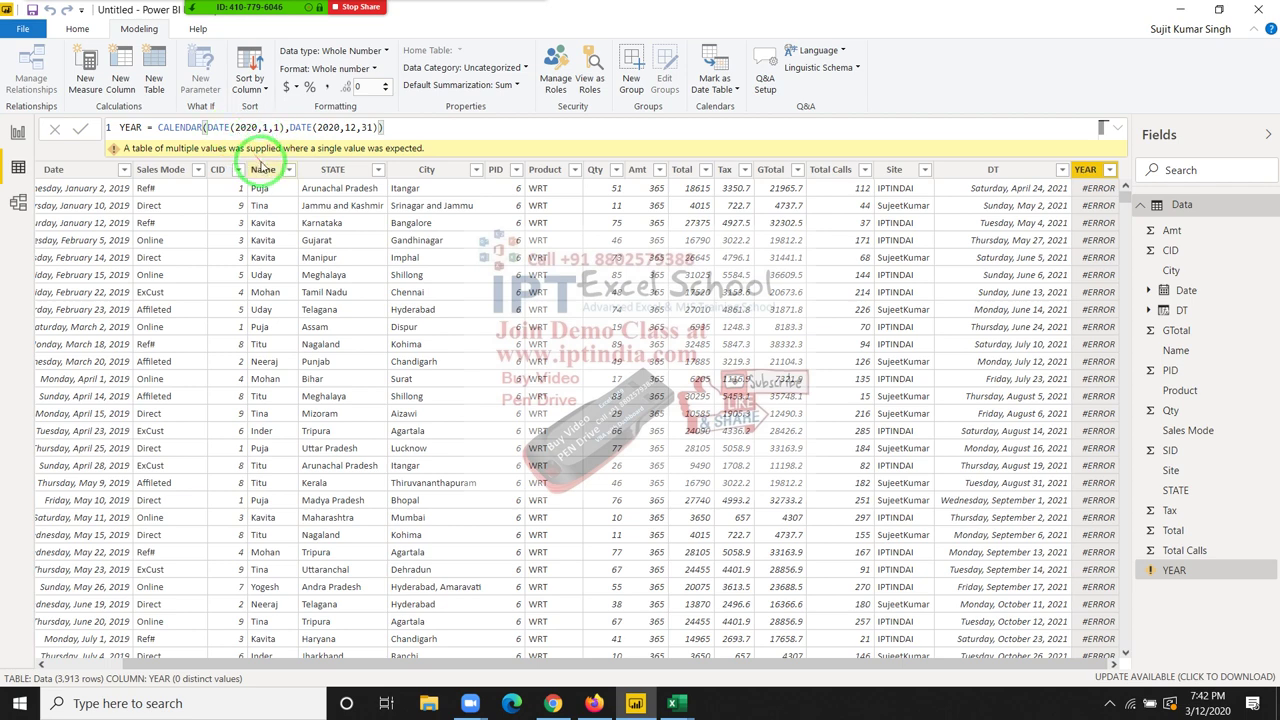
drag(265, 160, 325, 145)
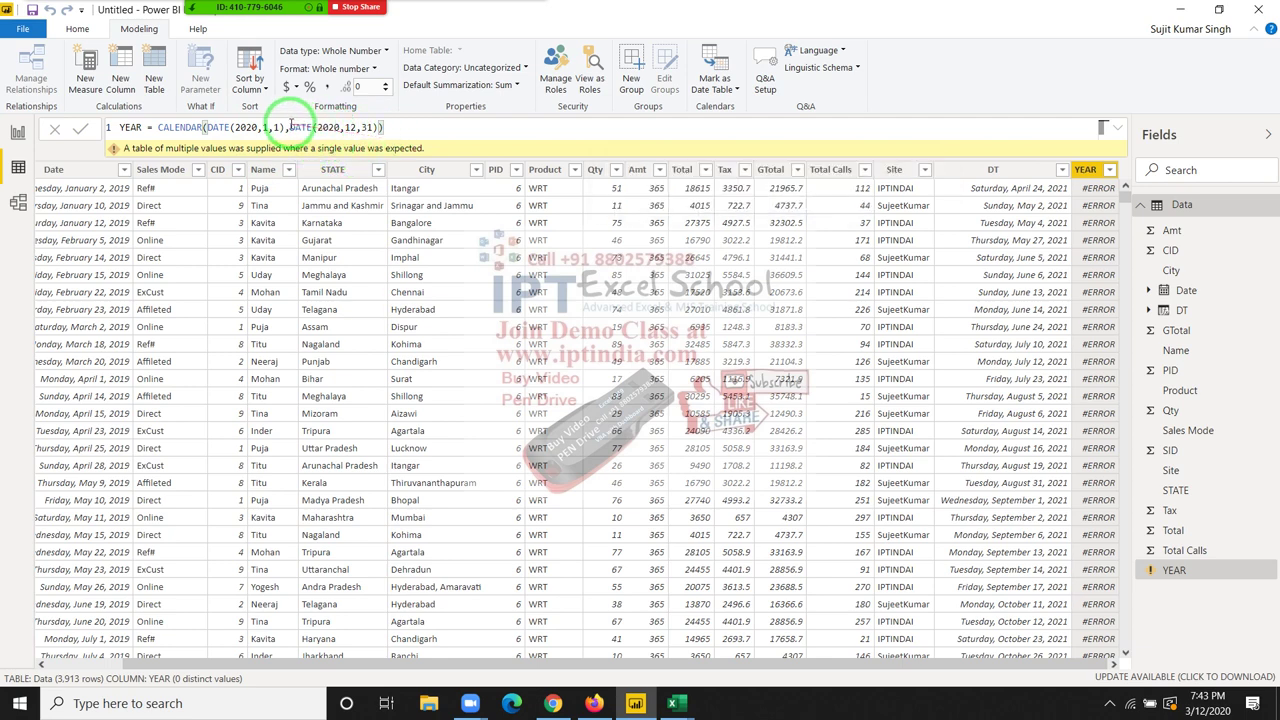
Step: Erase both DATE arguments so the YEAR formula reads just YEAR = CALENDAR(
click(290, 127)
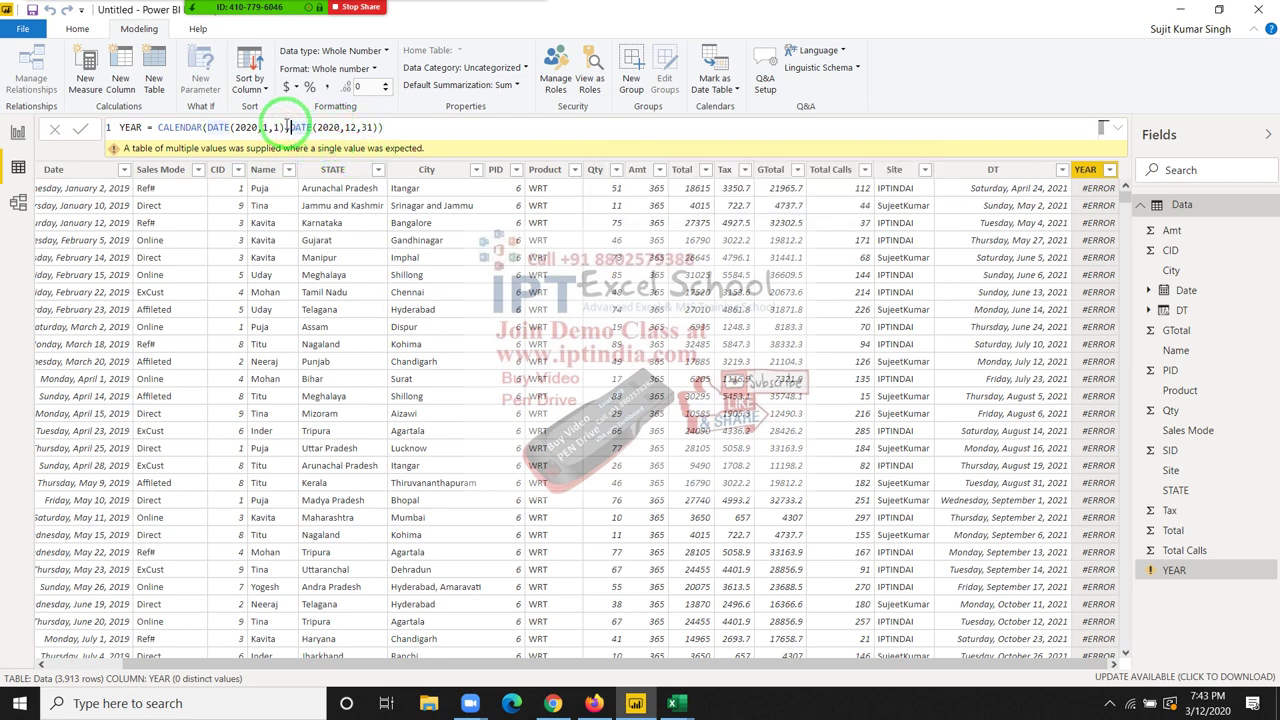
text(,)
click(282, 127)
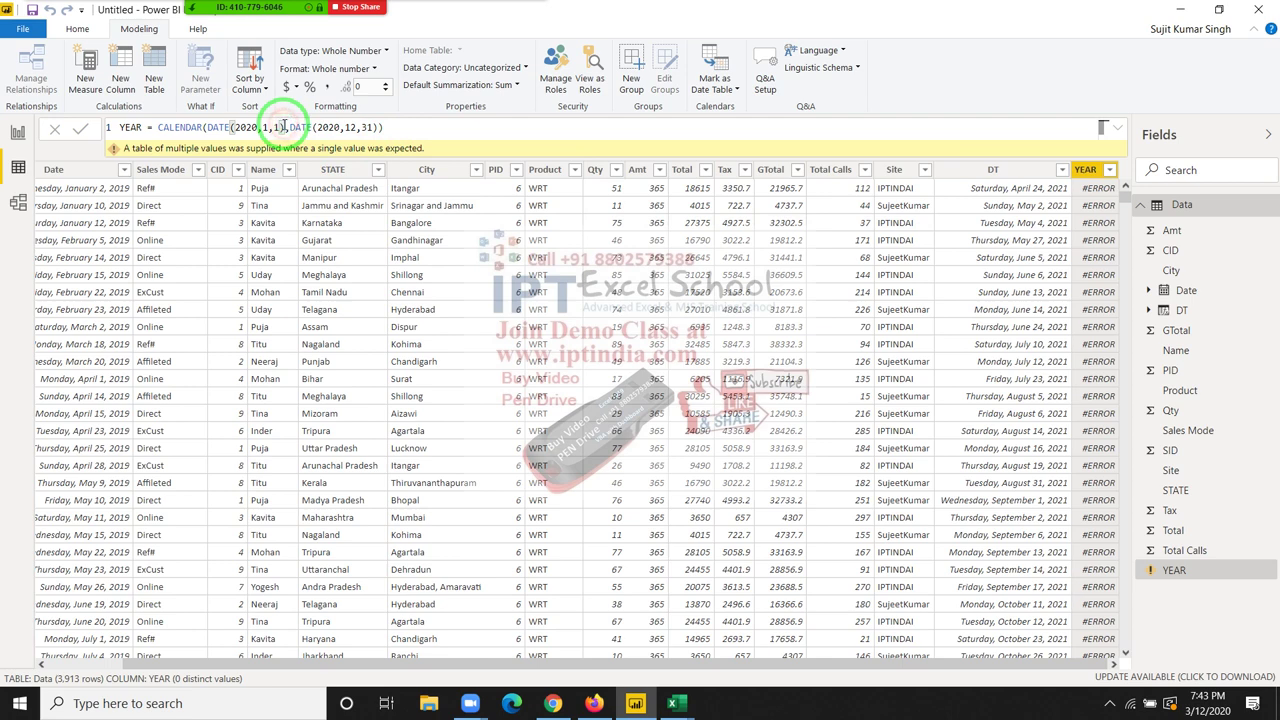
click(296, 127)
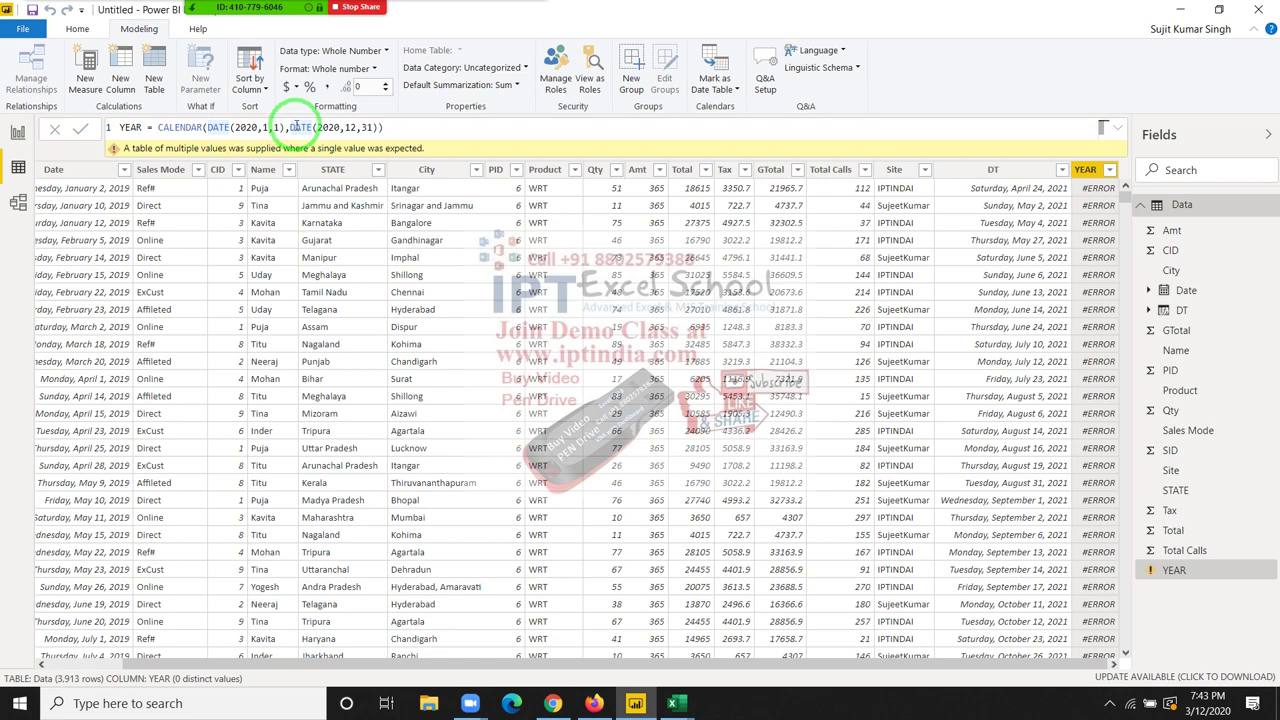
click(470, 122)
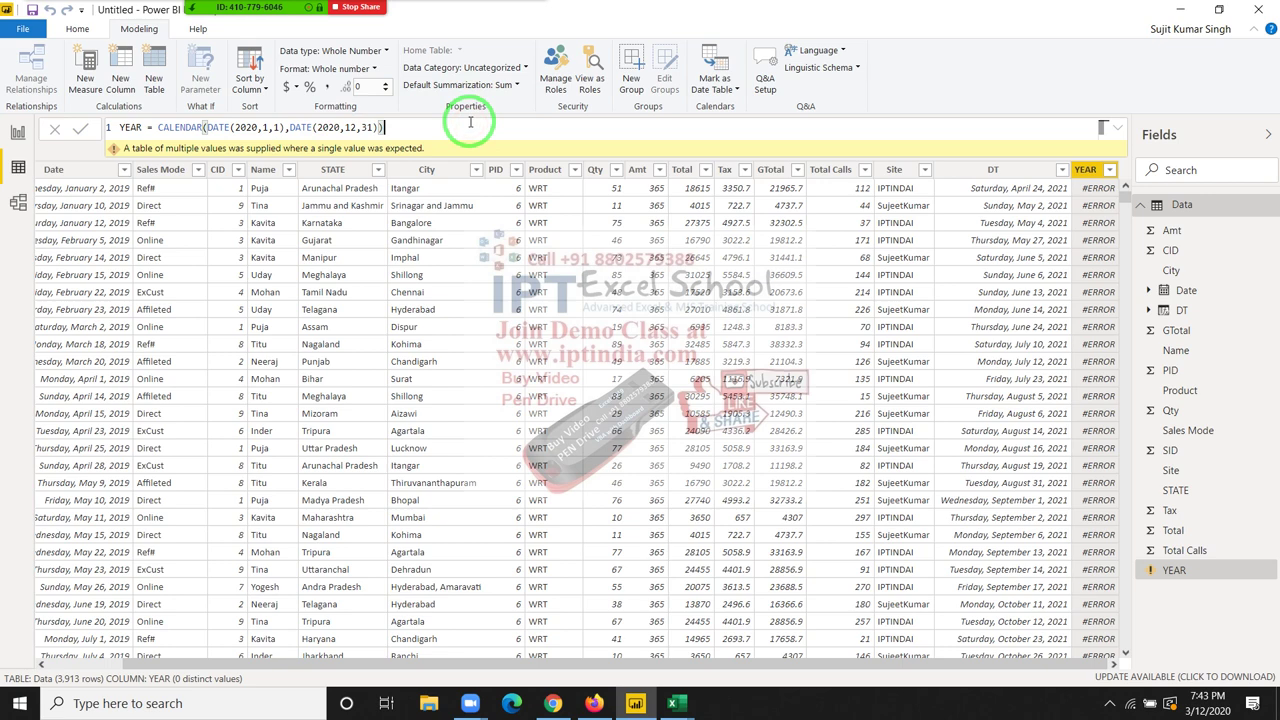
key(BackSpace)
key(BackSpace)
key(BackSpace)
key(BackSpace)
key(BackSpace)
key(BackSpace)
key(BackSpace)
key(BackSpace)
key(BackSpace)
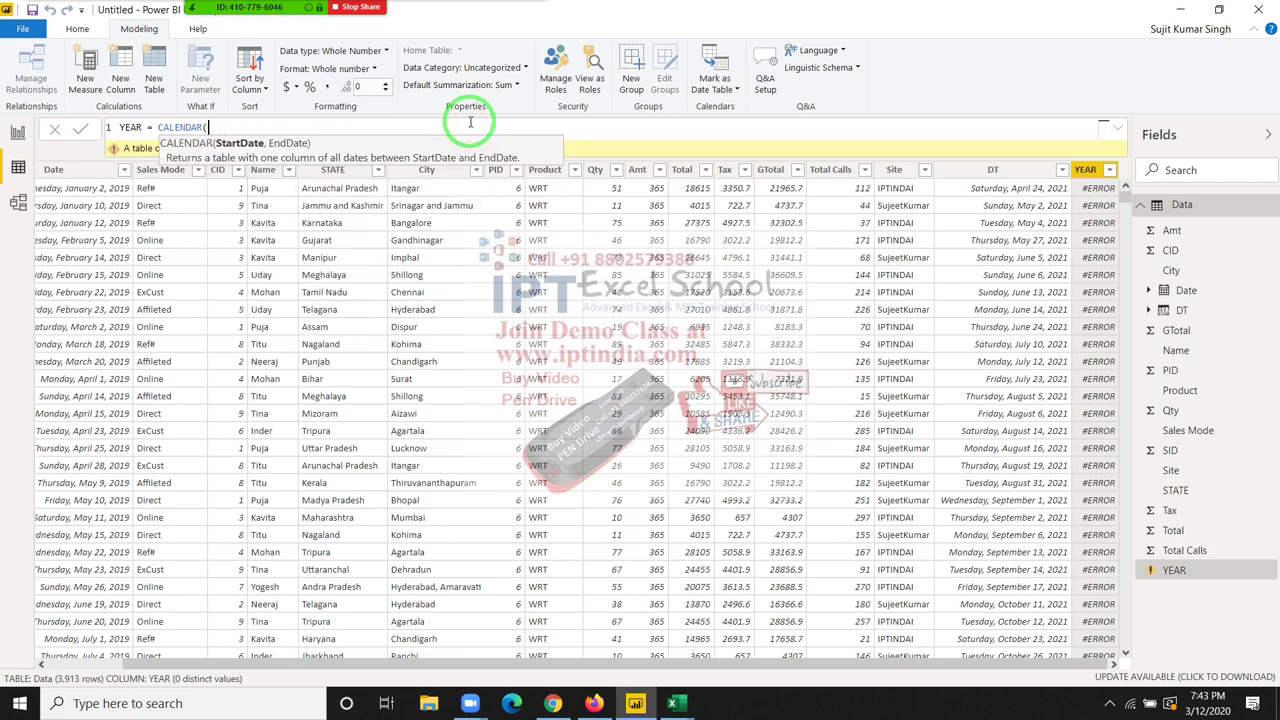
key(BackSpace)
key(BackSpace)
key(BackSpace)
key(BackSpace)
key(BackSpace)
key(BackSpace)
key(BackSpace)
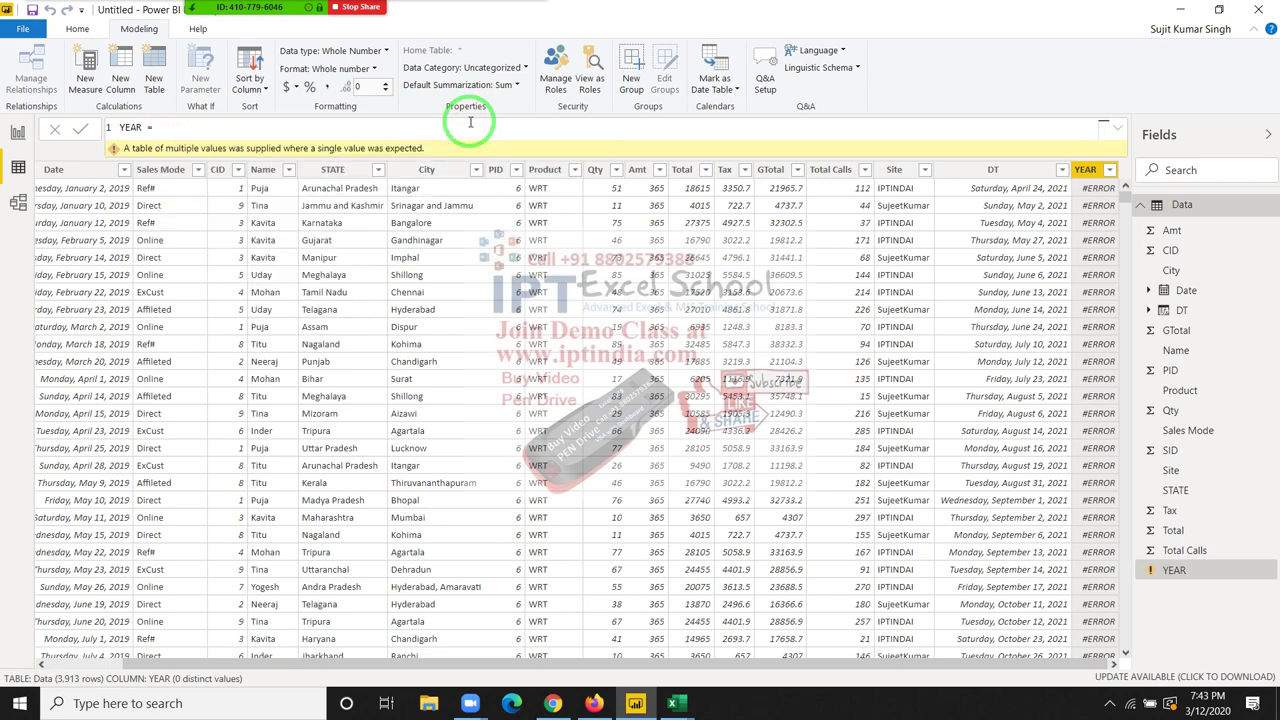
Step: Change the YEAR formula to CALENDARAUTO() using the autocomplete suggestion
text(CA)
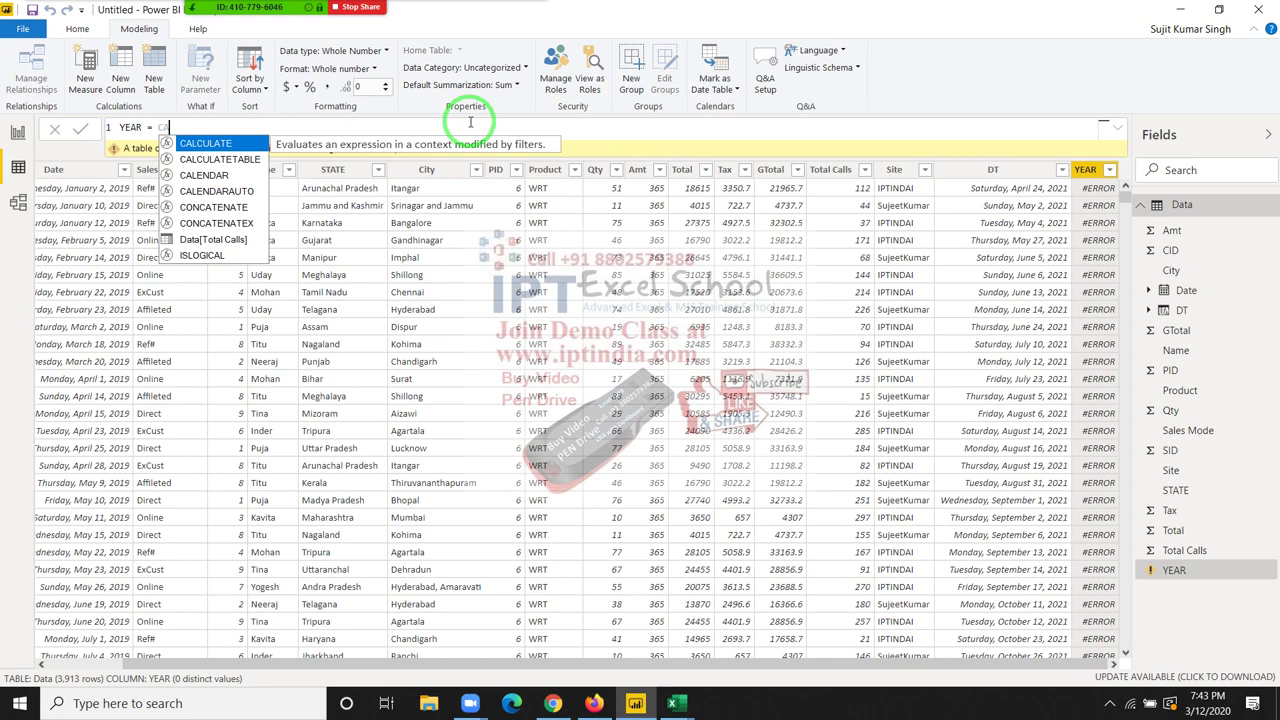
key(Down)
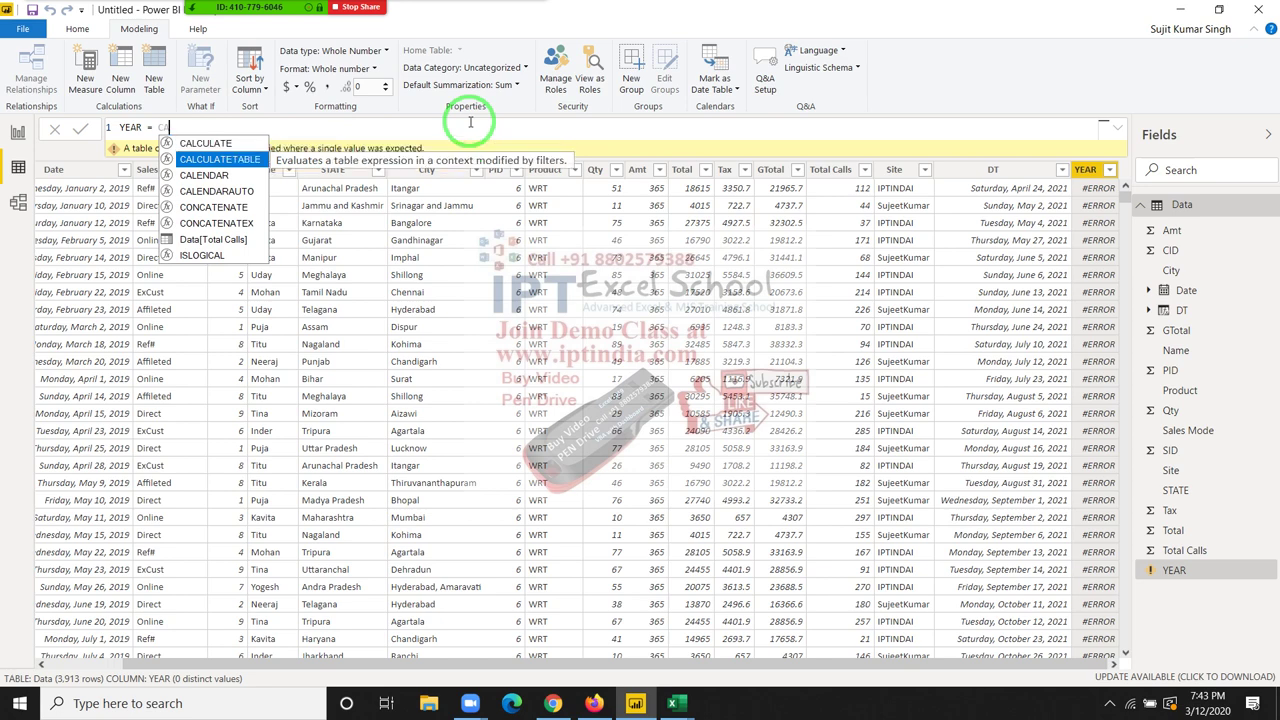
key(Down)
key(Down)
key(Tab)
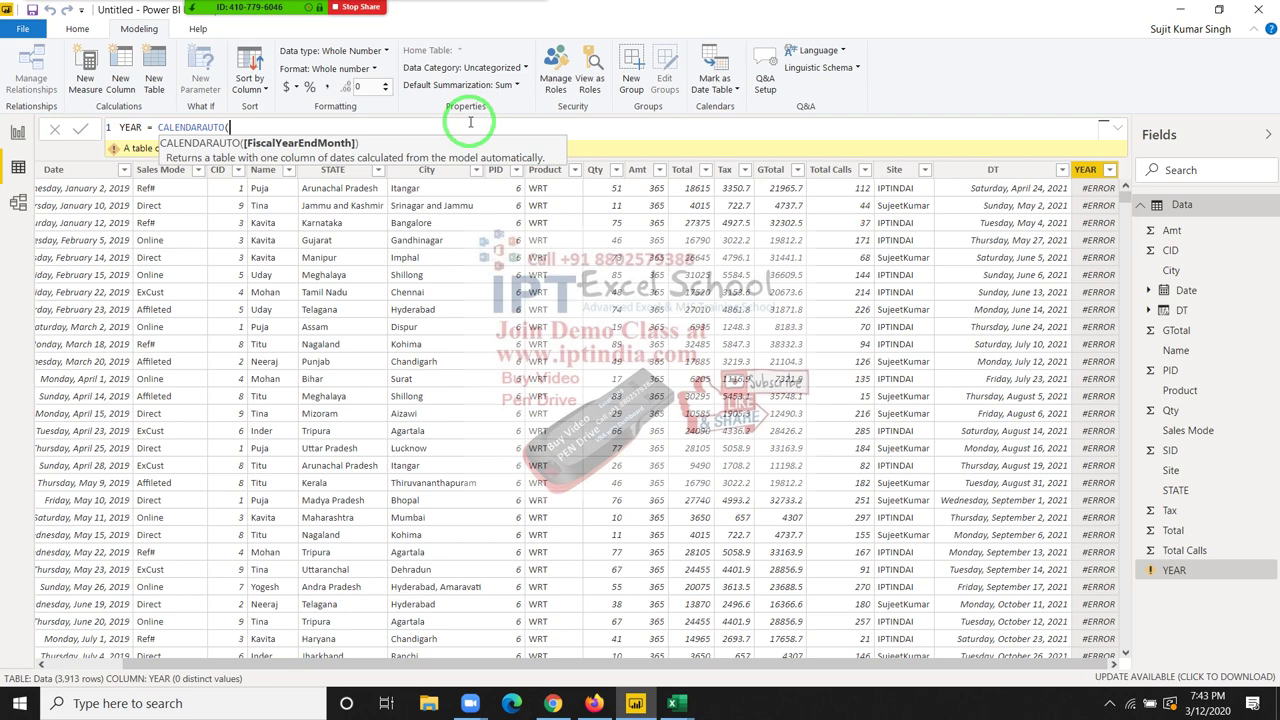
text())
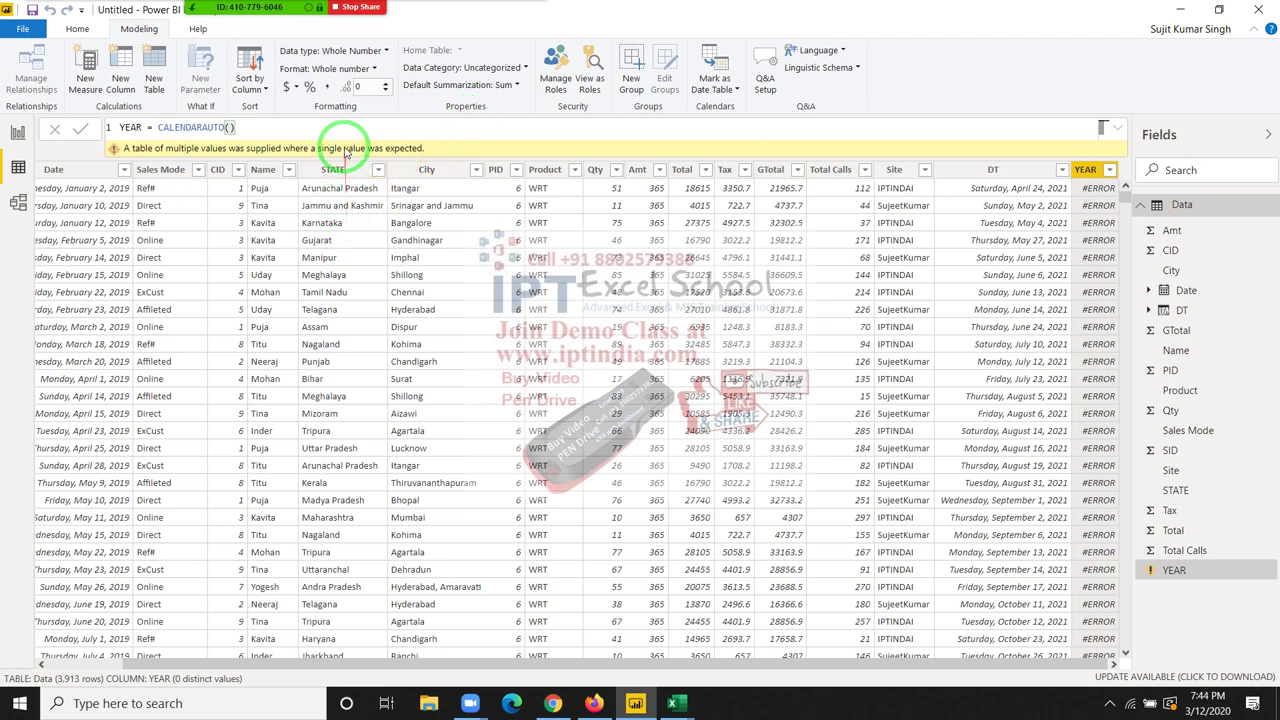
Step: Select the whole YEAR formula text and delete it
click(347, 133)
triple_click(347, 133)
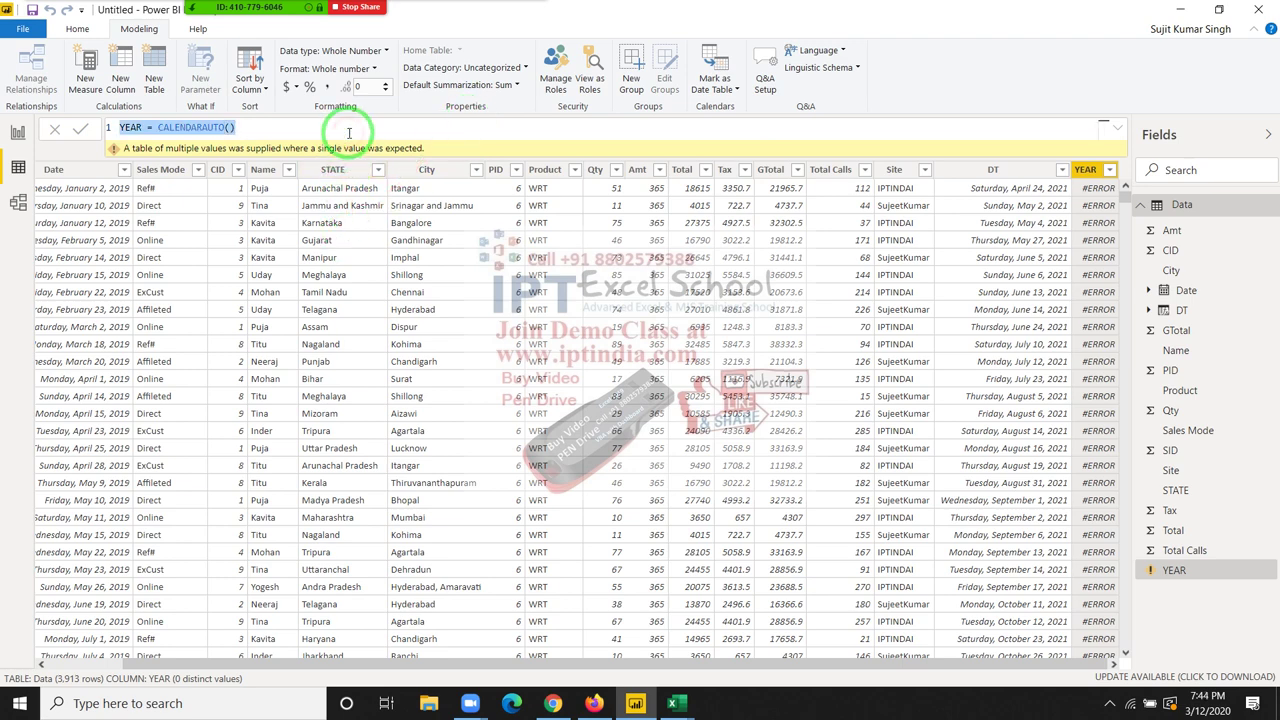
key(BackSpace)
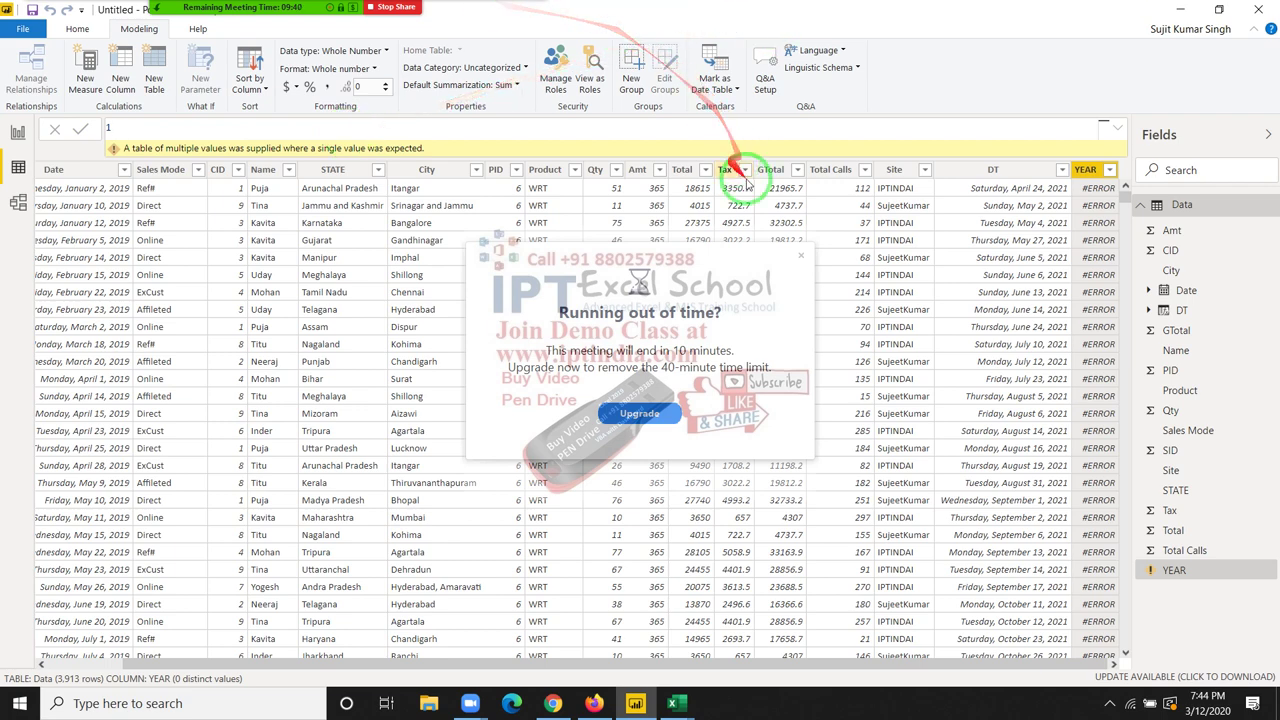
Step: Dismiss the meeting time-limit warning, then try editing the YEAR formula and cancel the edit
click(801, 258)
text(YEAR = CALENDARAUTO())
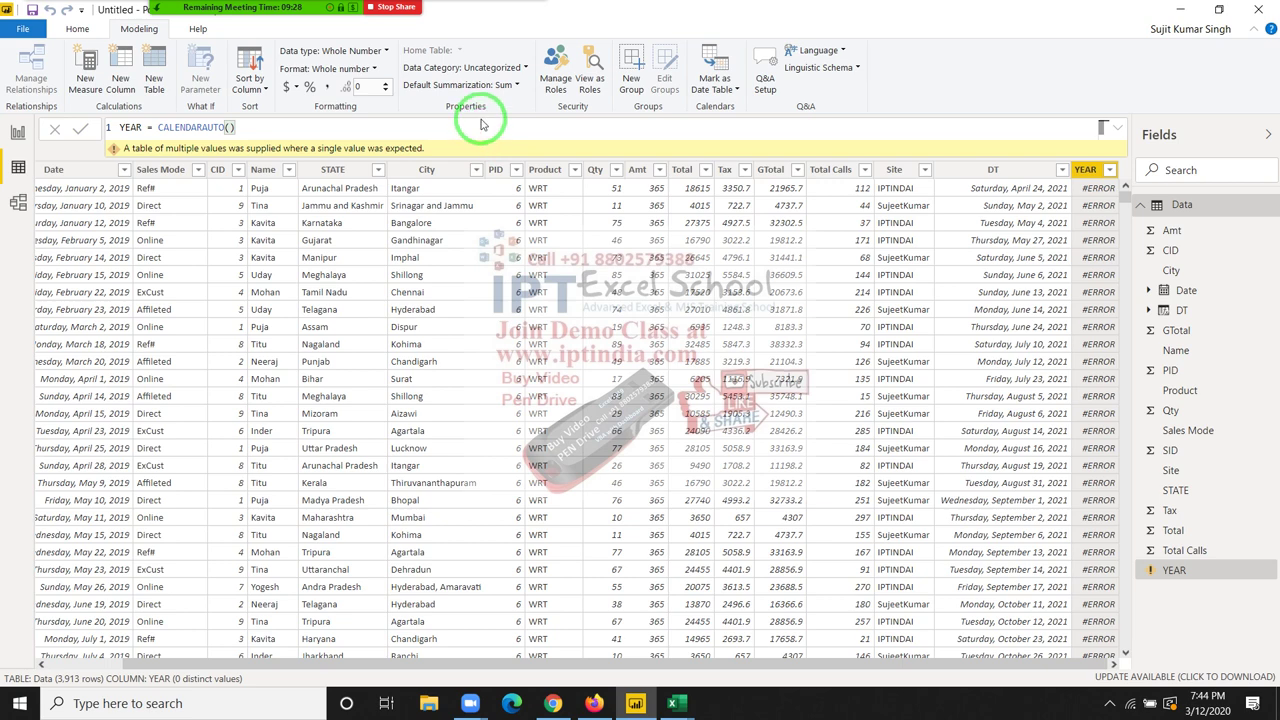
click(481, 124)
click(477, 134)
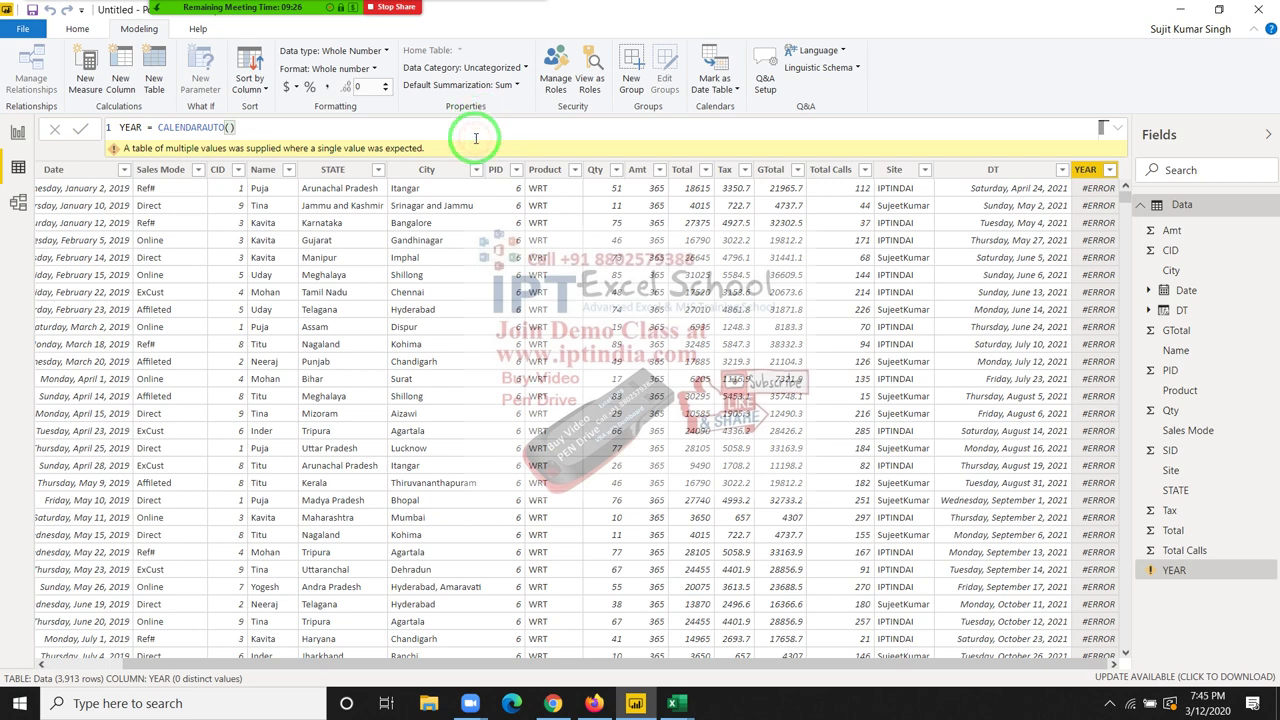
key(BackSpace)
key(BackSpace)
key(BackSpace)
key(BackSpace)
key(BackSpace)
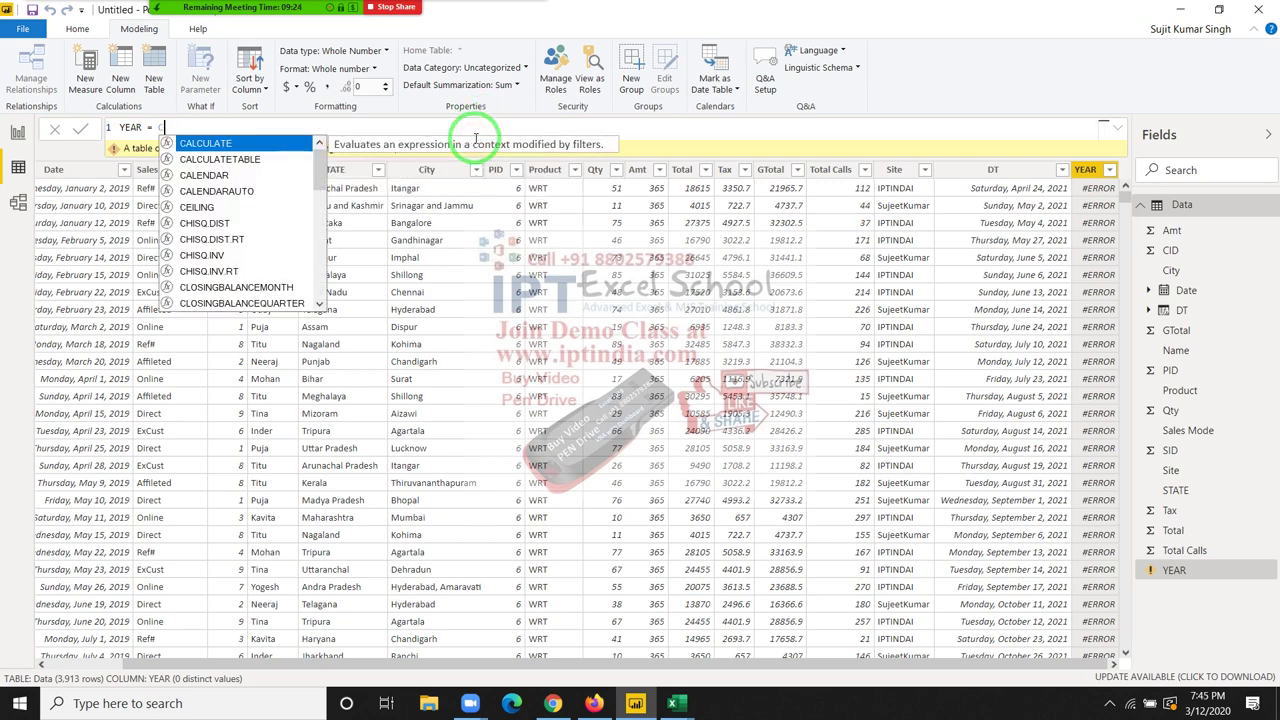
key(BackSpace)
text(N)
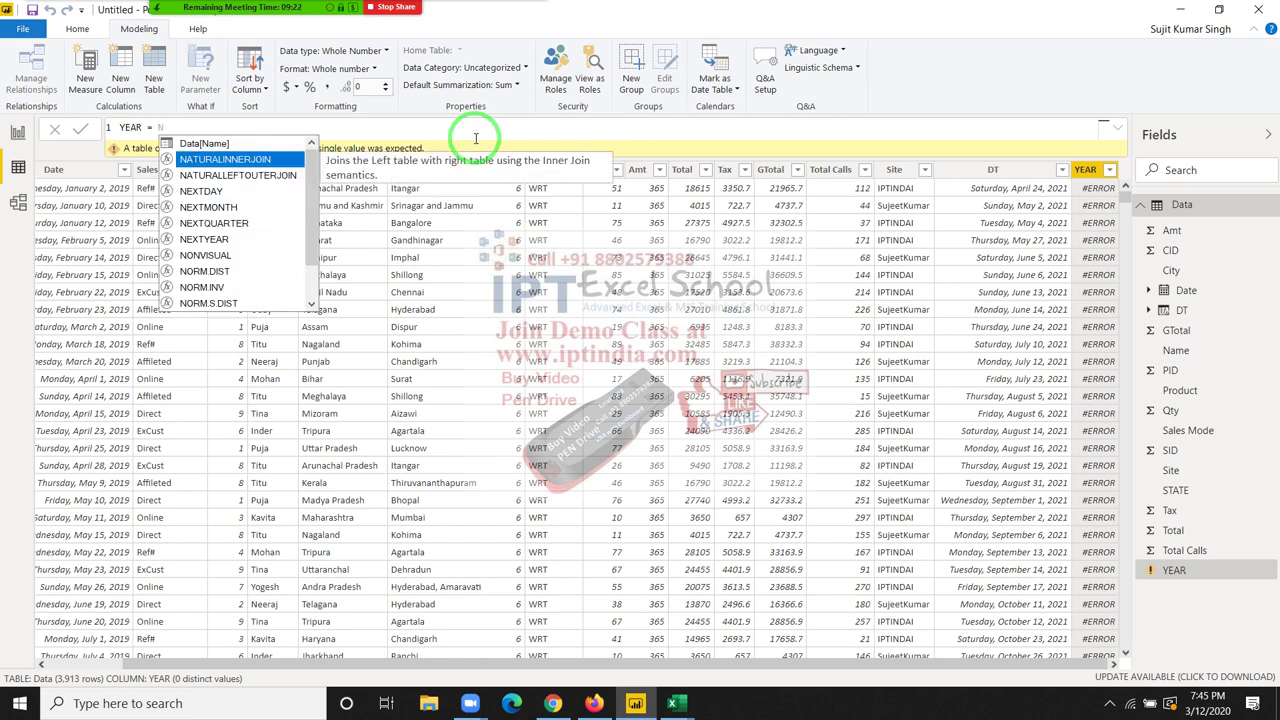
key(Escape)
text(CALENDARAUTO())
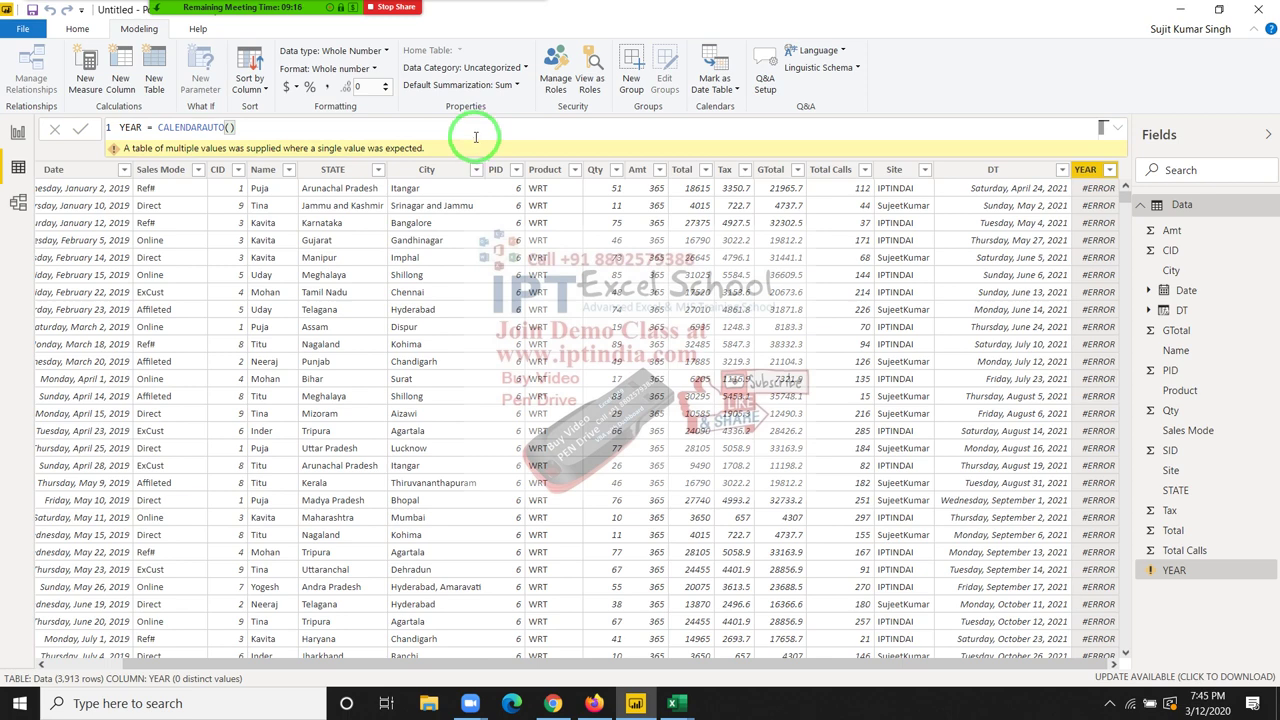
Step: Replace CALENDARAUTO() with TODAY() so the YEAR column shows 43902
click(476, 136)
key(BackSpace)
key(BackSpace)
key(BackSpace)
key(BackSpace)
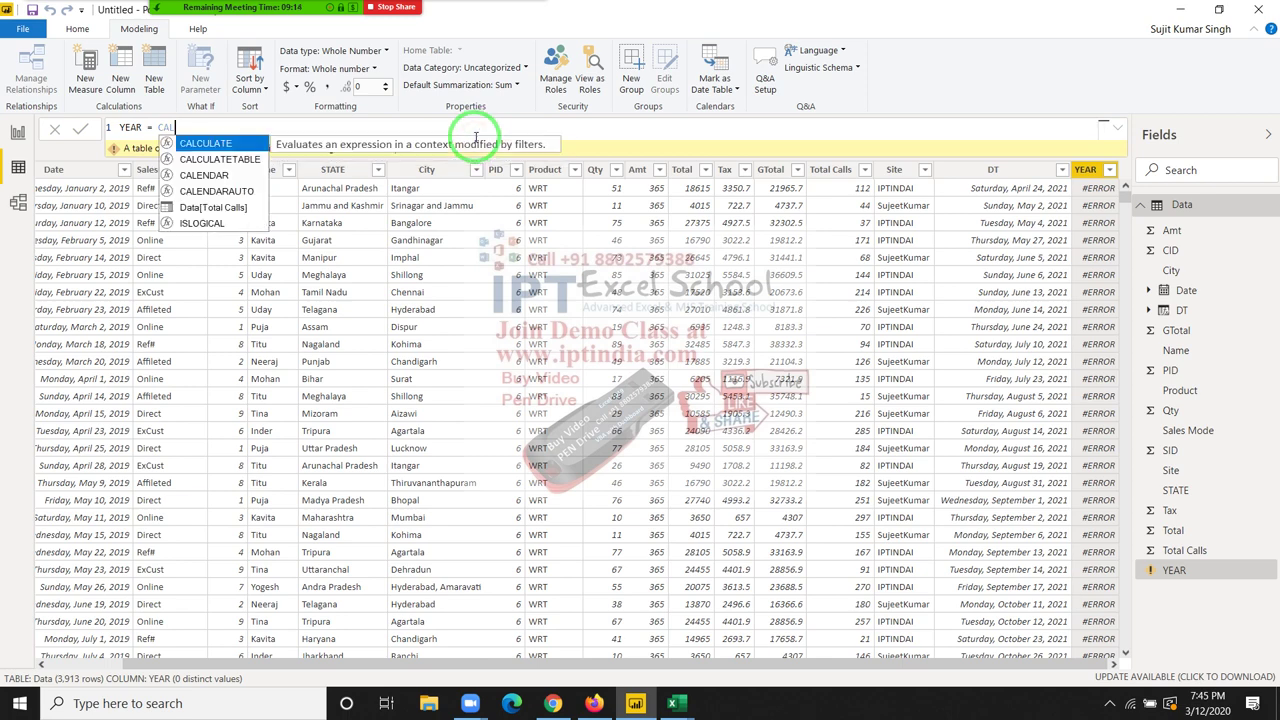
key(BackSpace)
key(BackSpace)
key(BackSpace)
text(TODA)
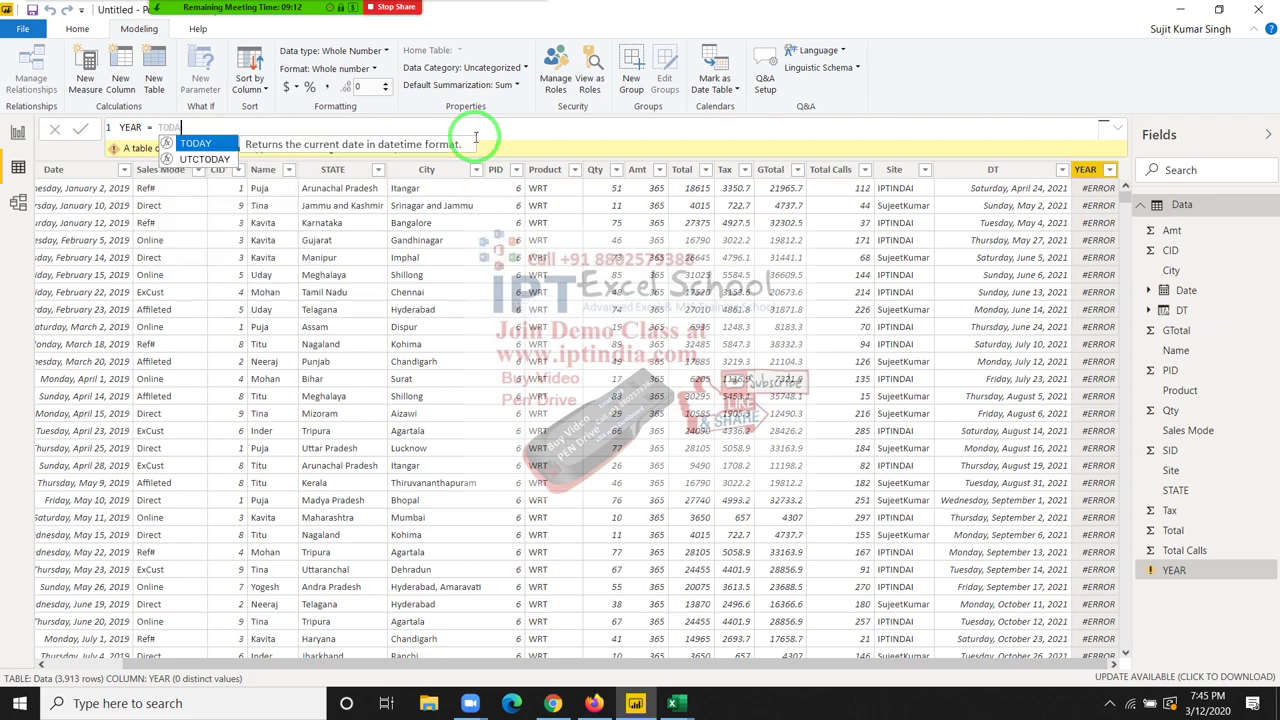
text(Y())
key(Return)
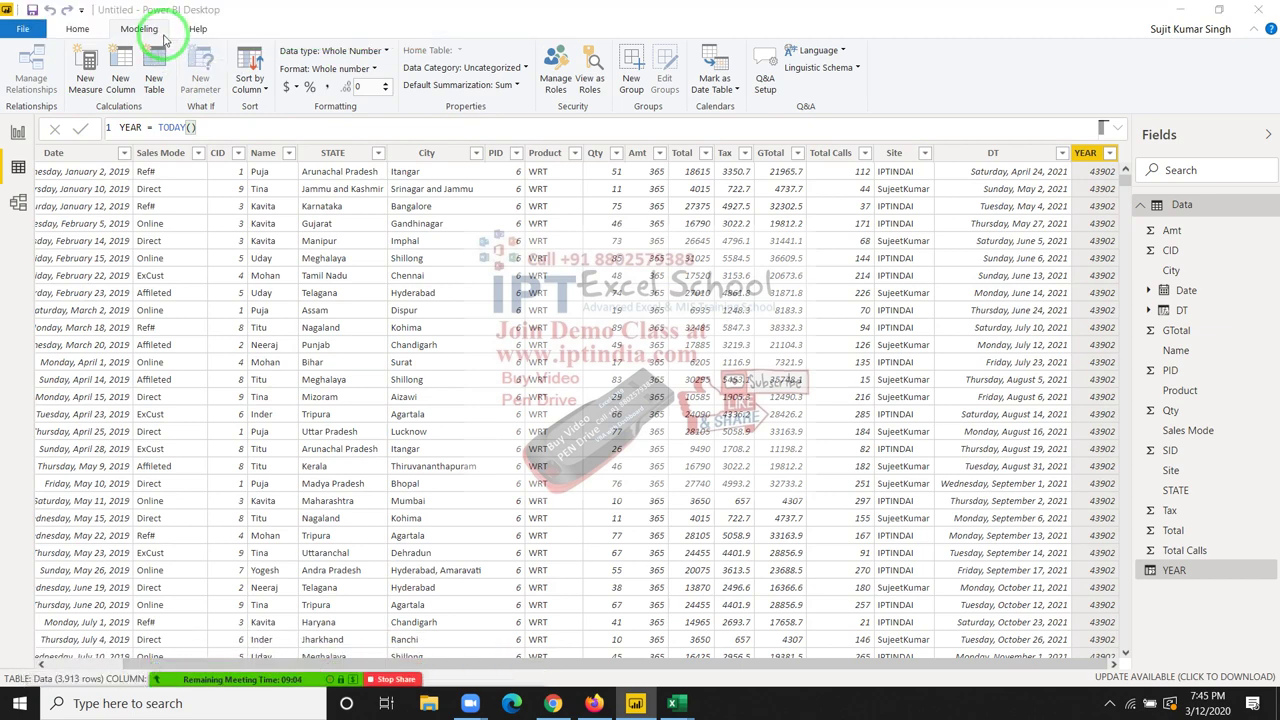
Step: Launch Power Query Editor via Edit Queries and add a Custom Column from Add Column
click(80, 28)
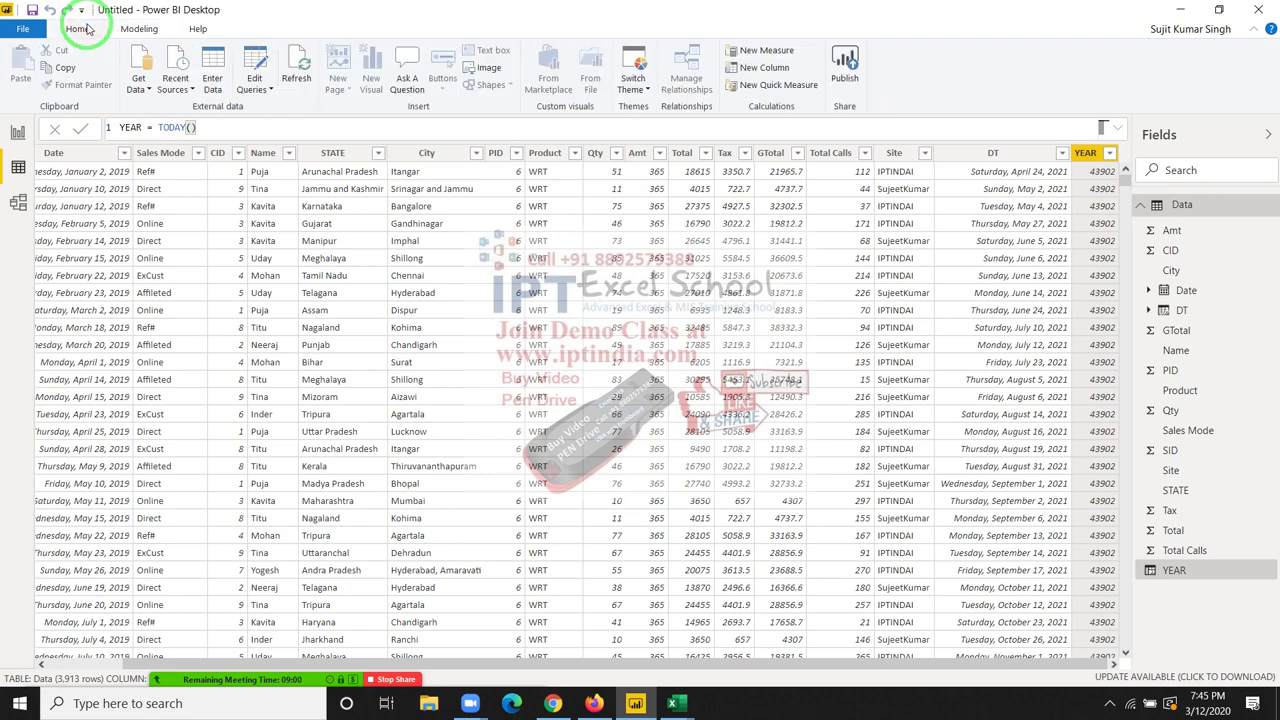
click(256, 62)
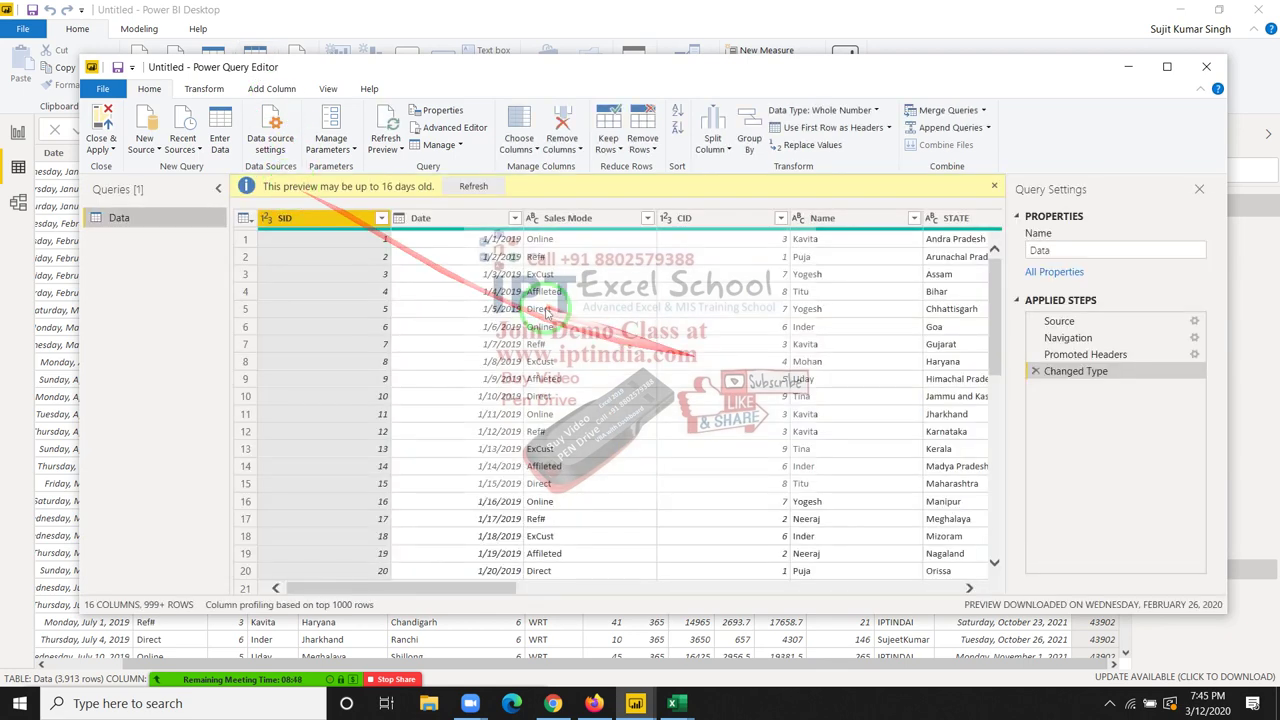
drag(455, 375, 541, 392)
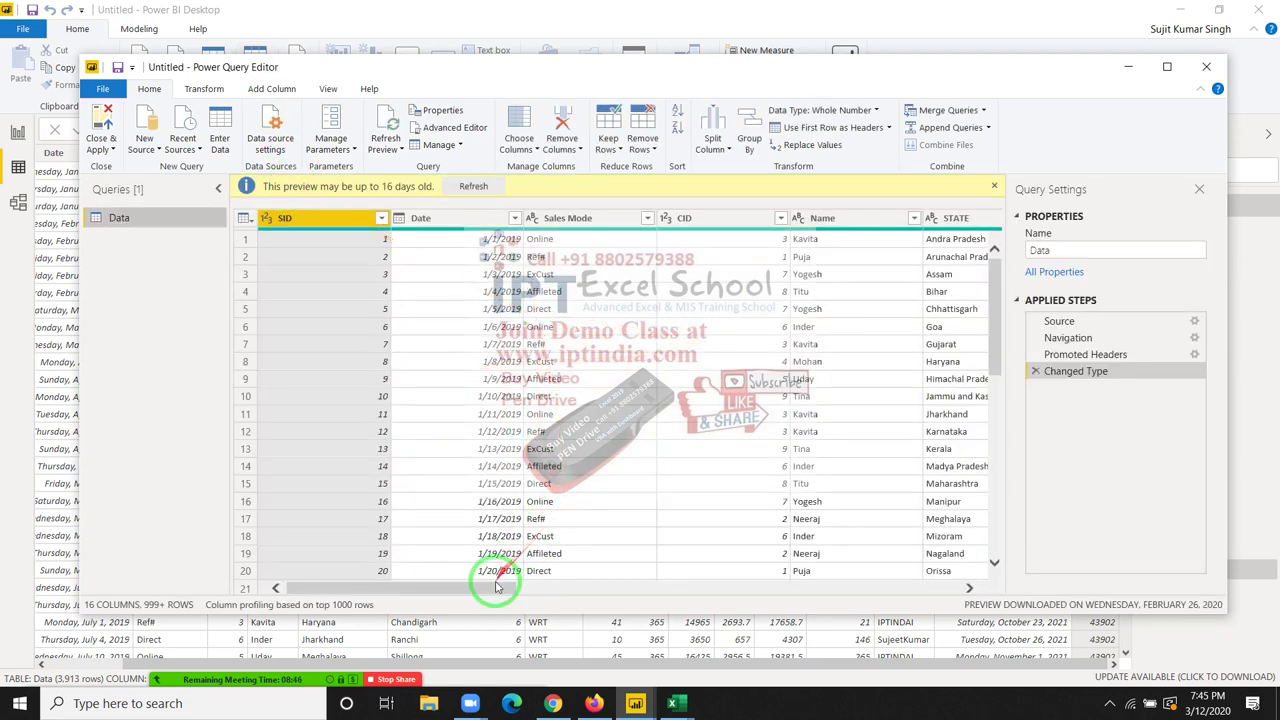
drag(503, 586, 1129, 529)
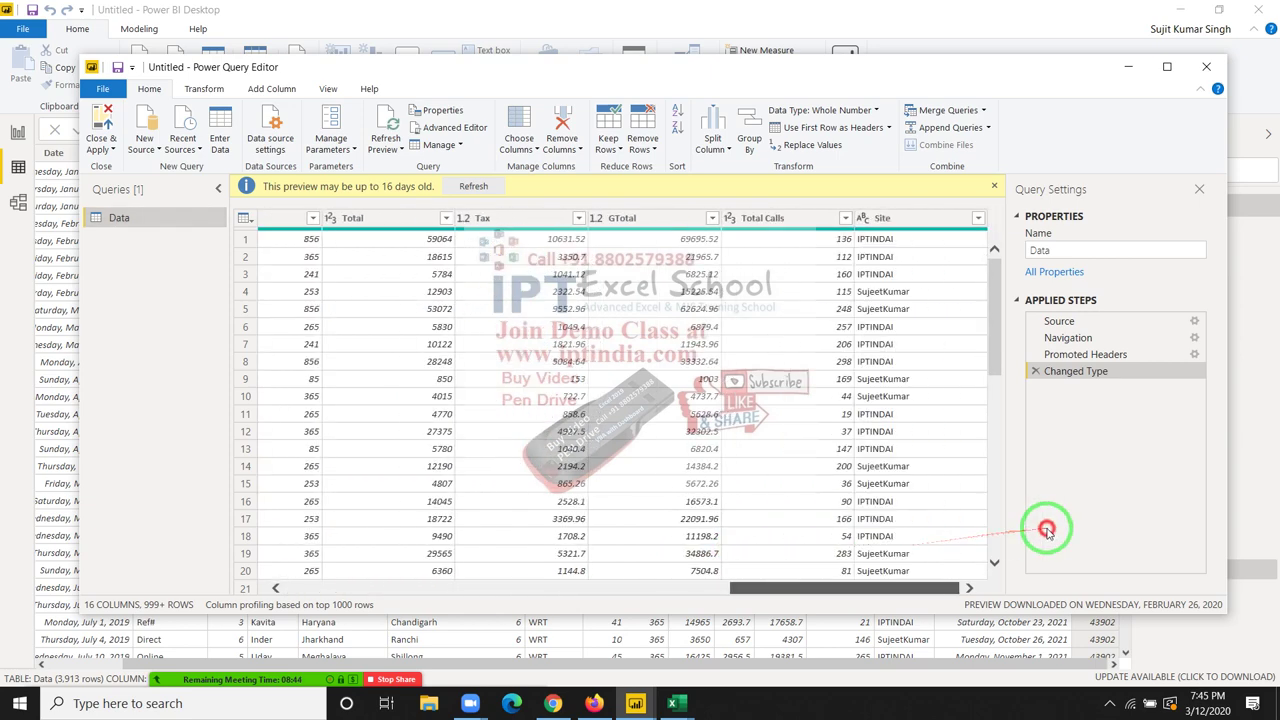
click(256, 90)
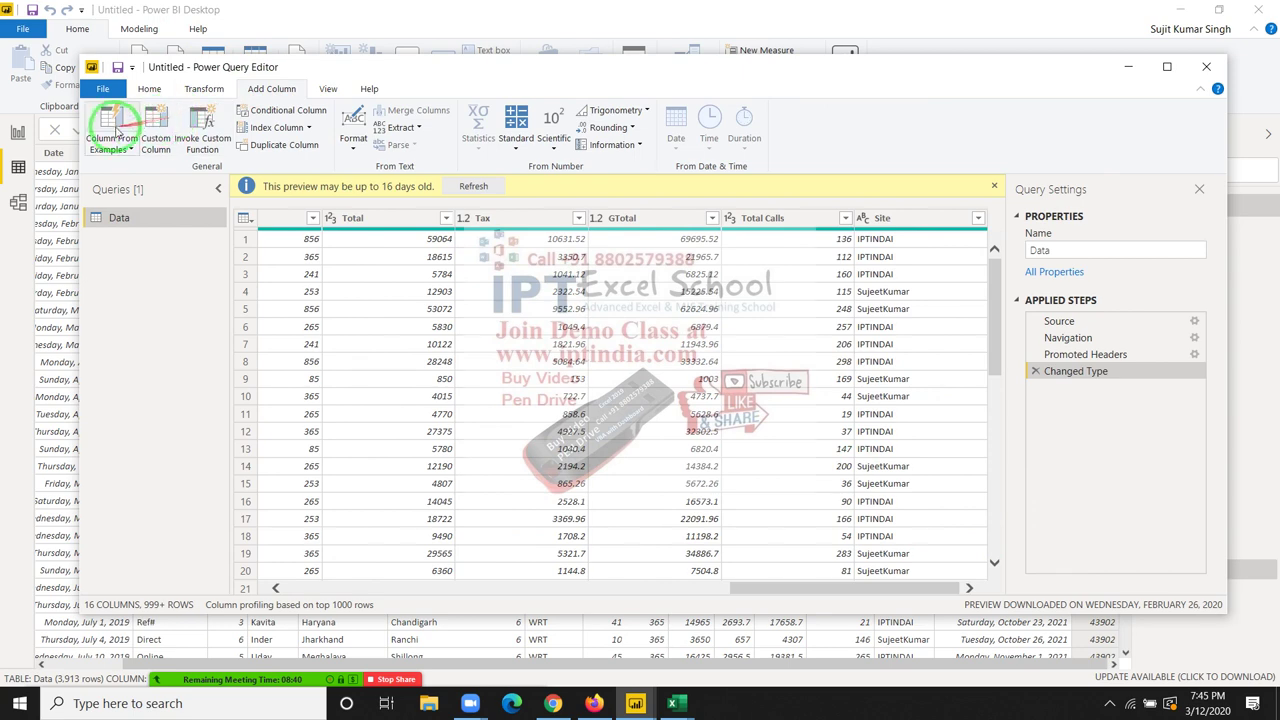
click(155, 130)
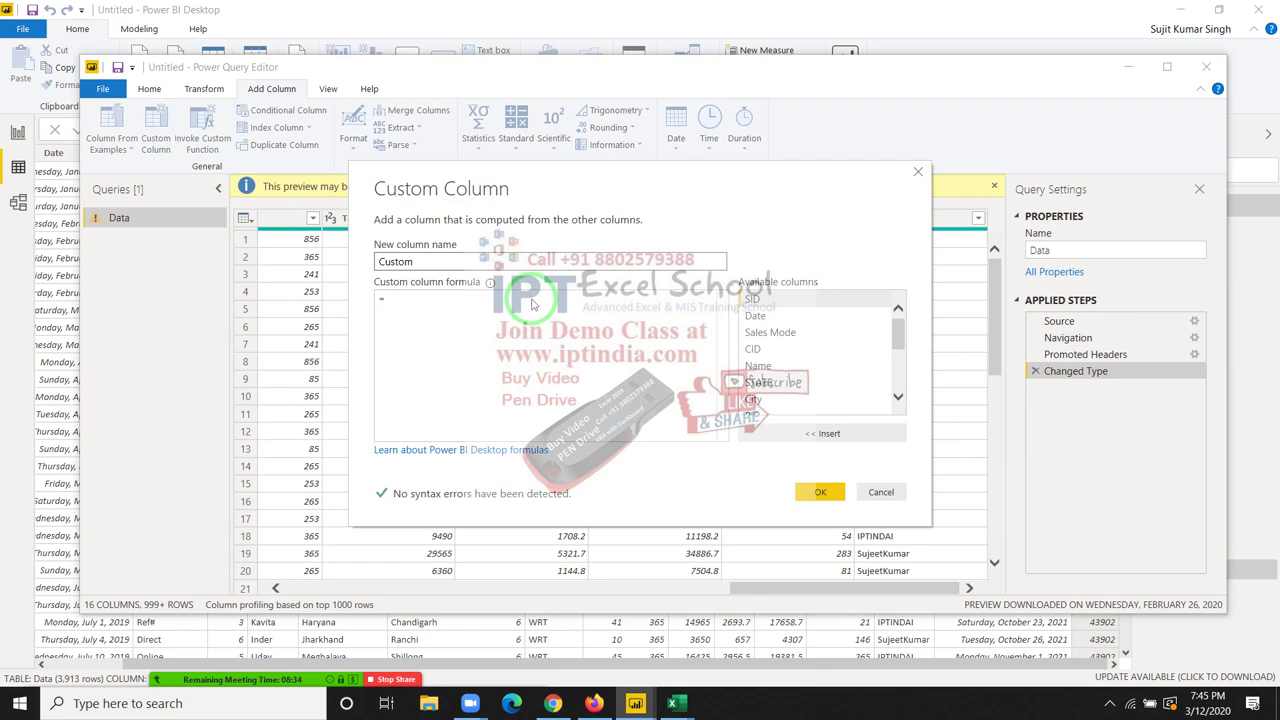
Step: Name the custom column wk, clear a few trial formula letters, and show the desktop
drag(412, 262, 333, 265)
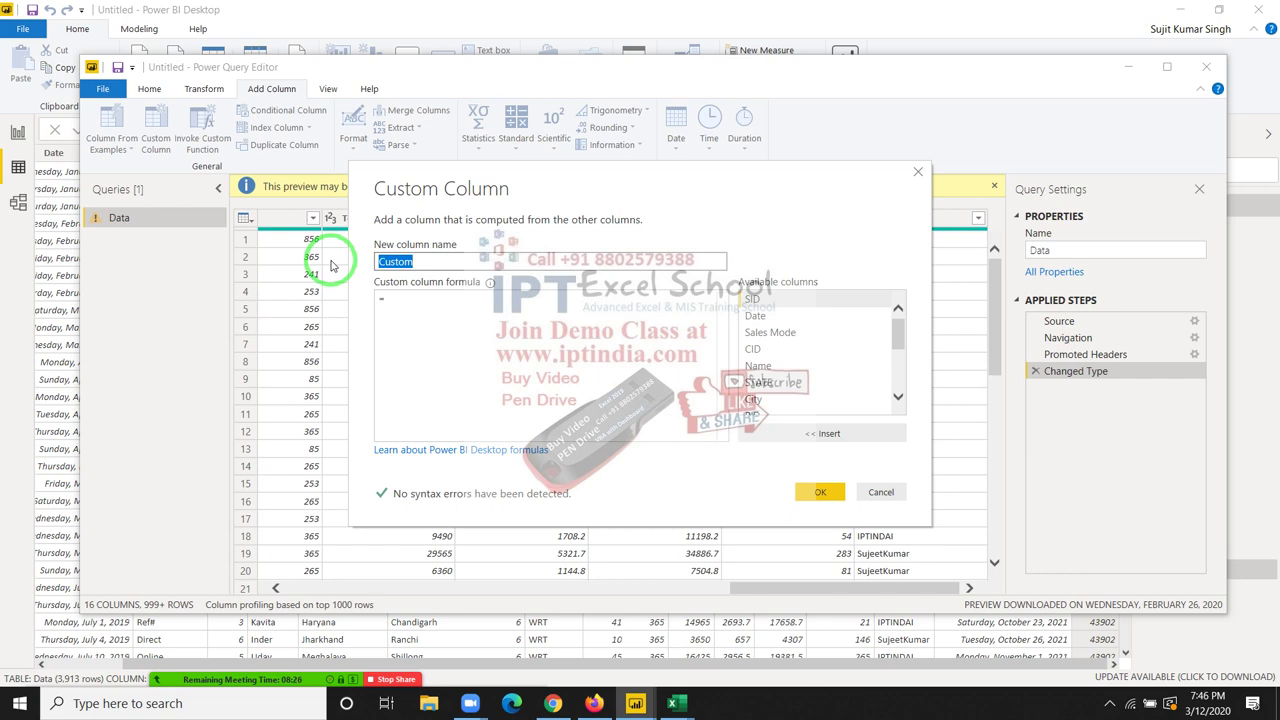
text(D)
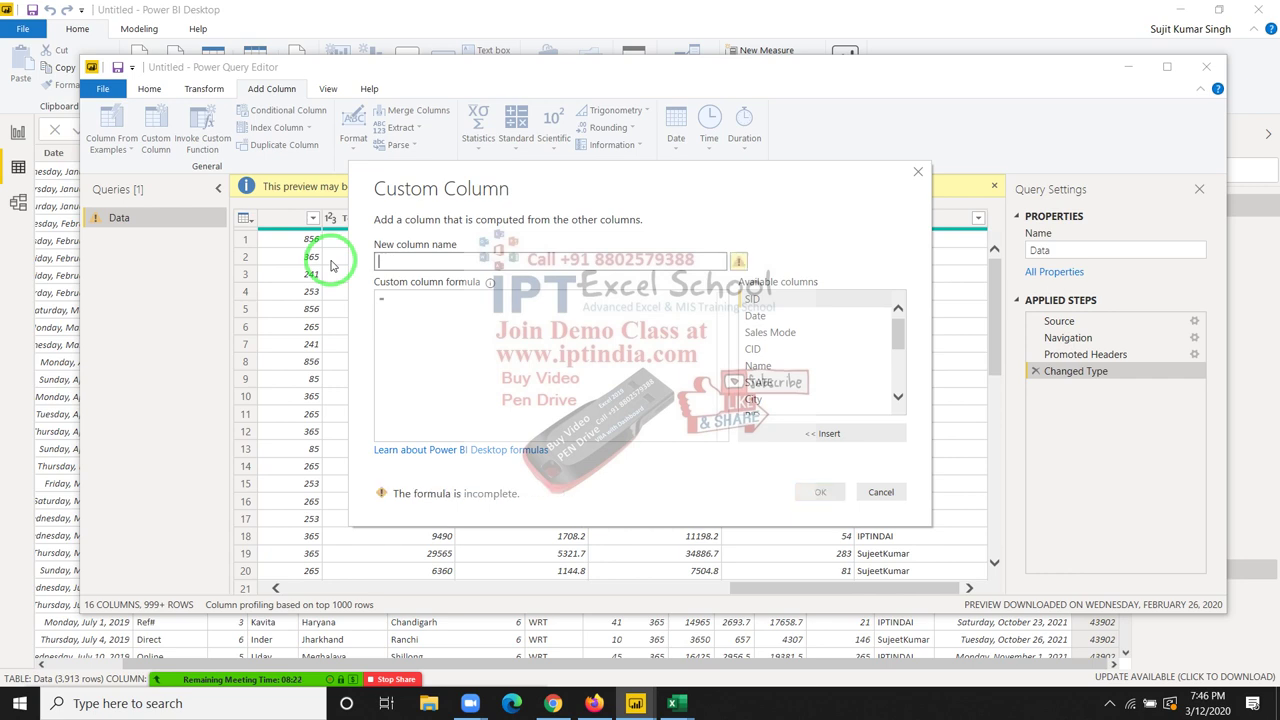
text(wk)
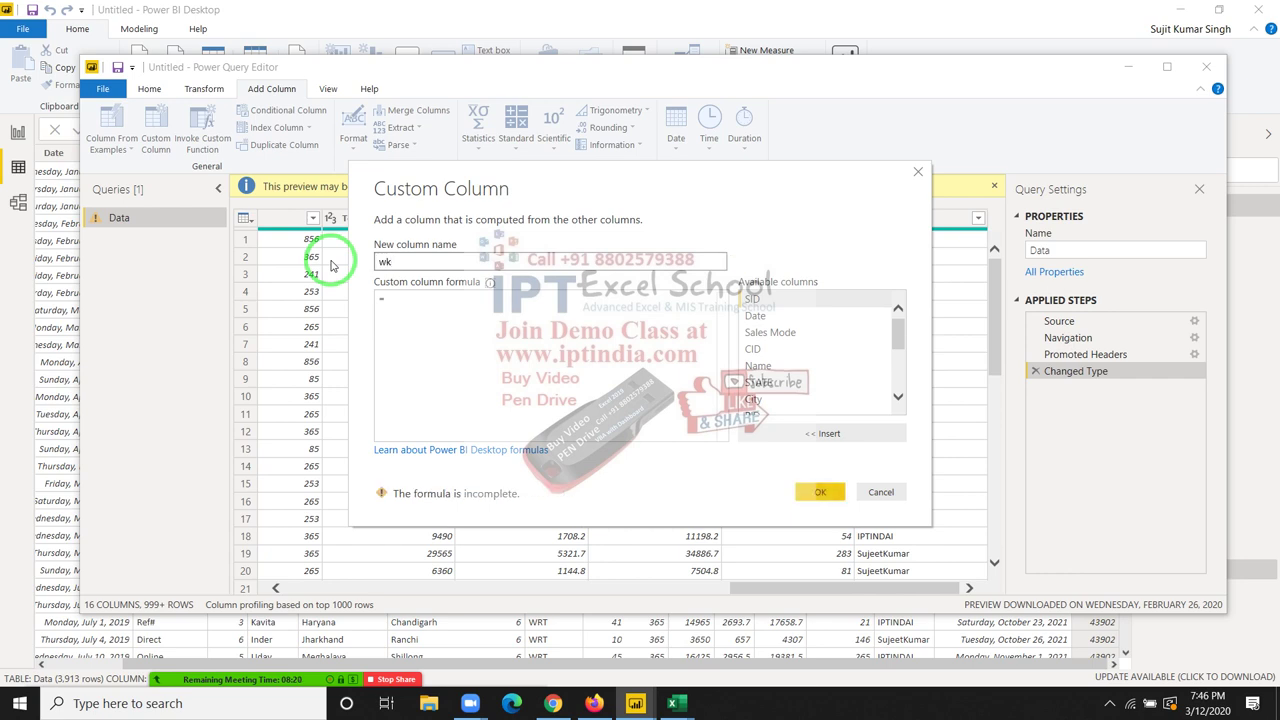
click(433, 320)
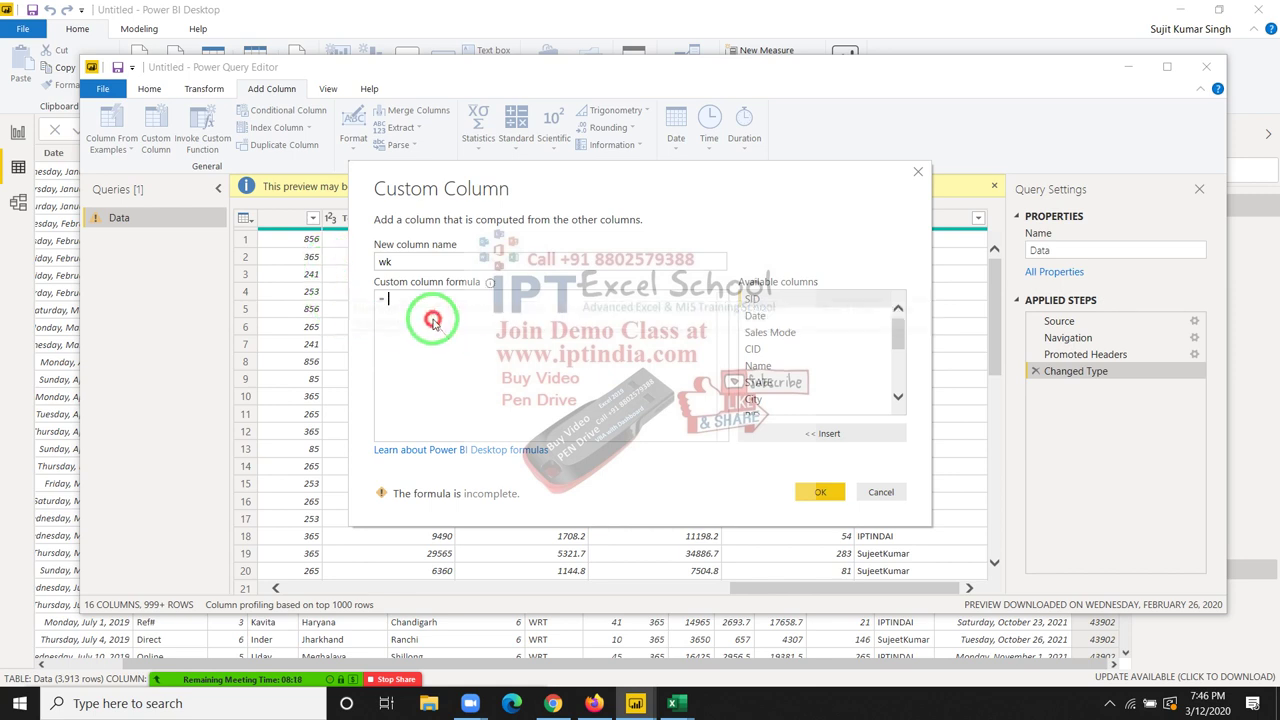
text(D)
key(BackSpace)
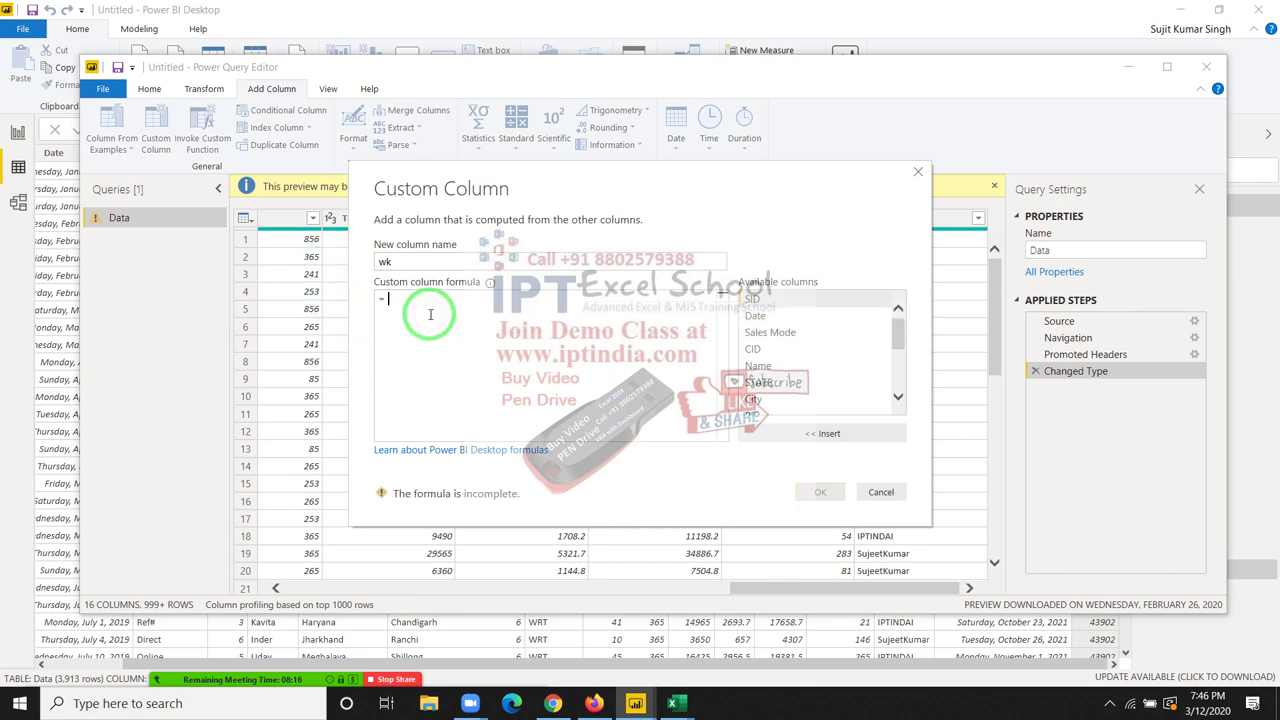
text(N)
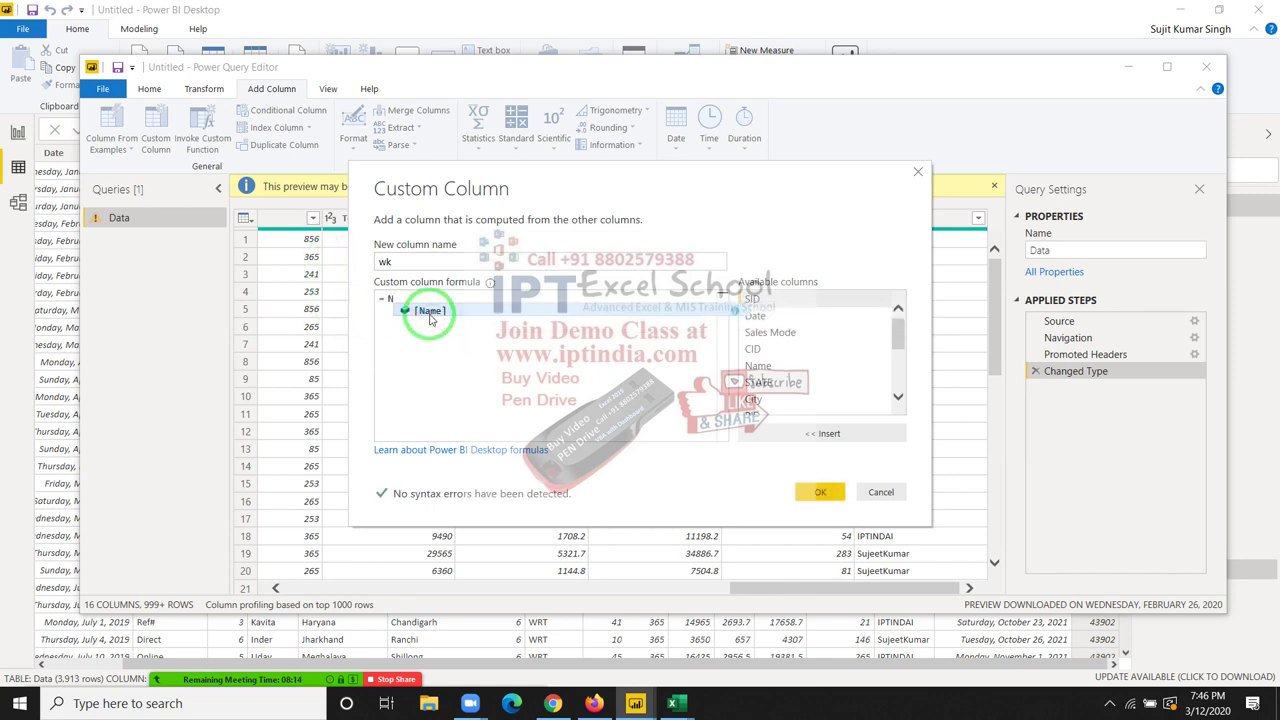
text(ER)
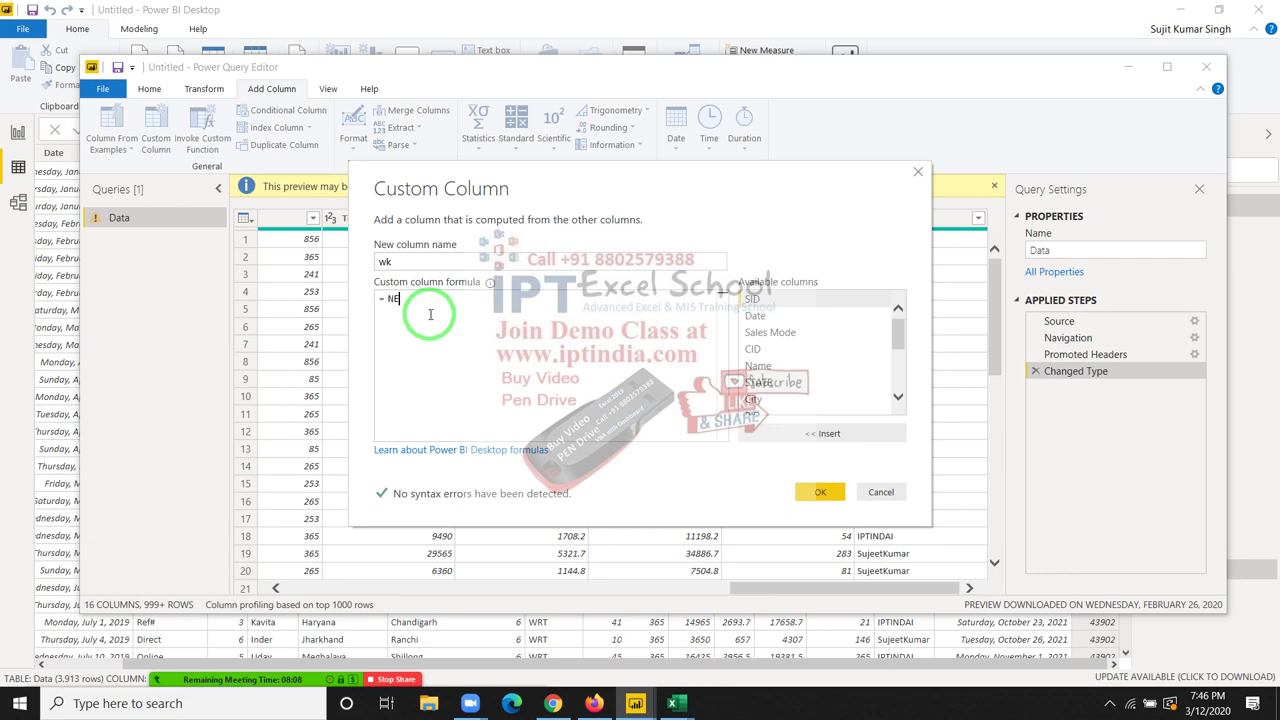
key(BackSpace)
key(BackSpace)
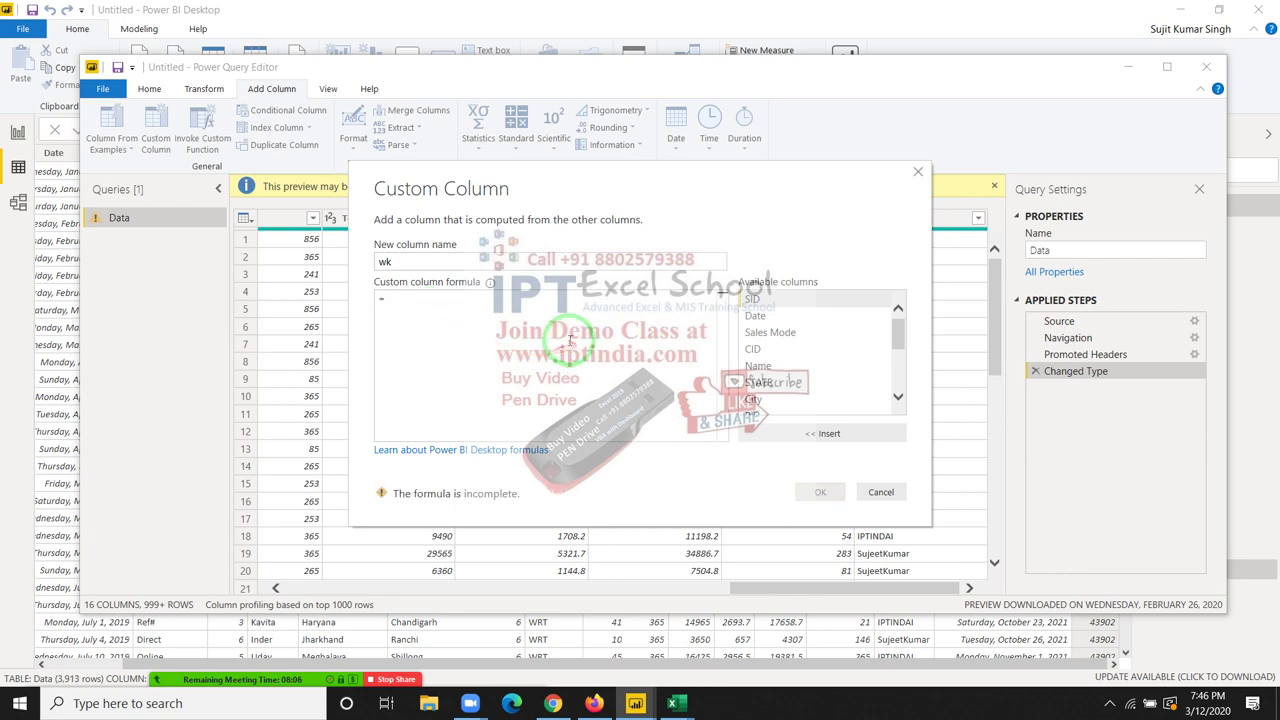
text( WORD)
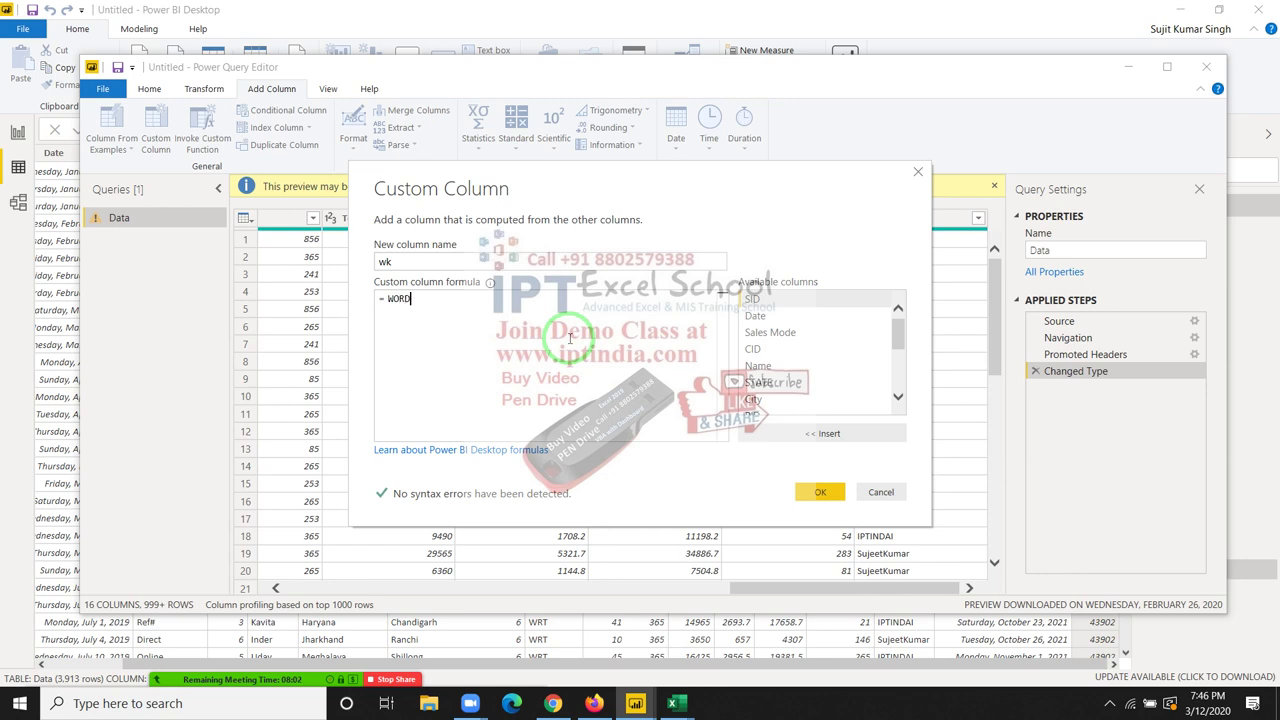
key(BackSpace)
key(BackSpace)
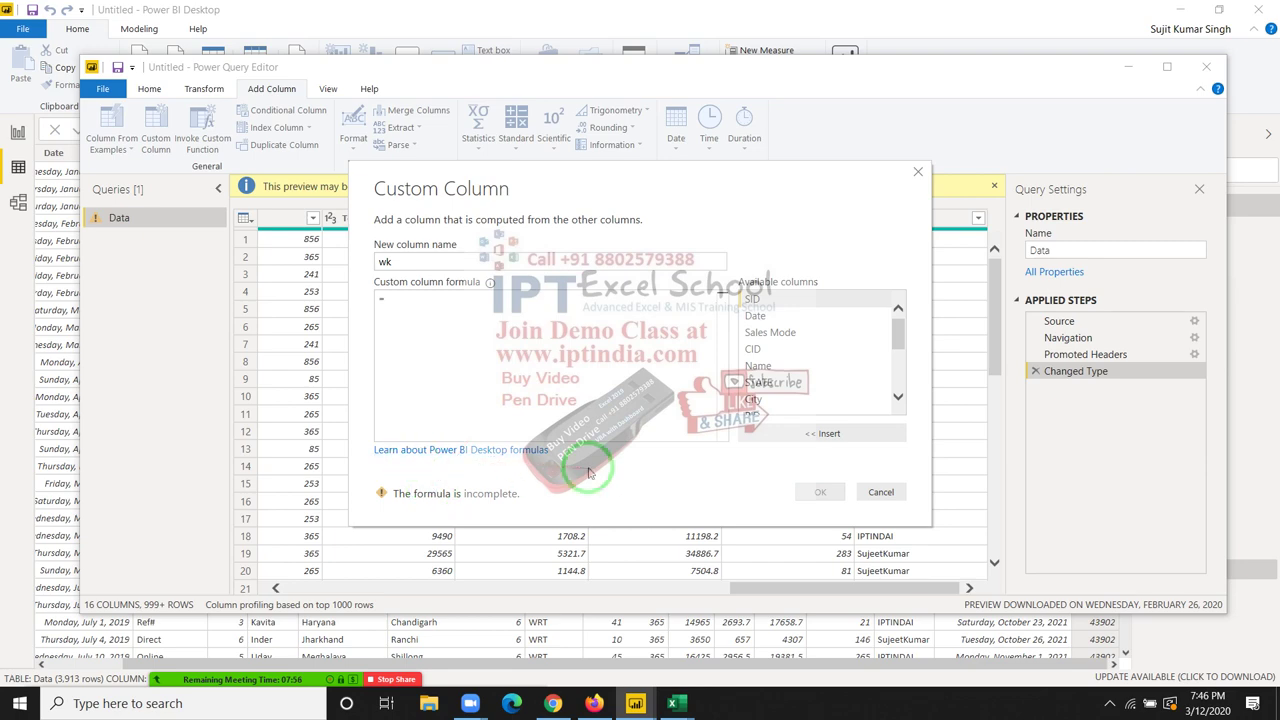
key(super+d)
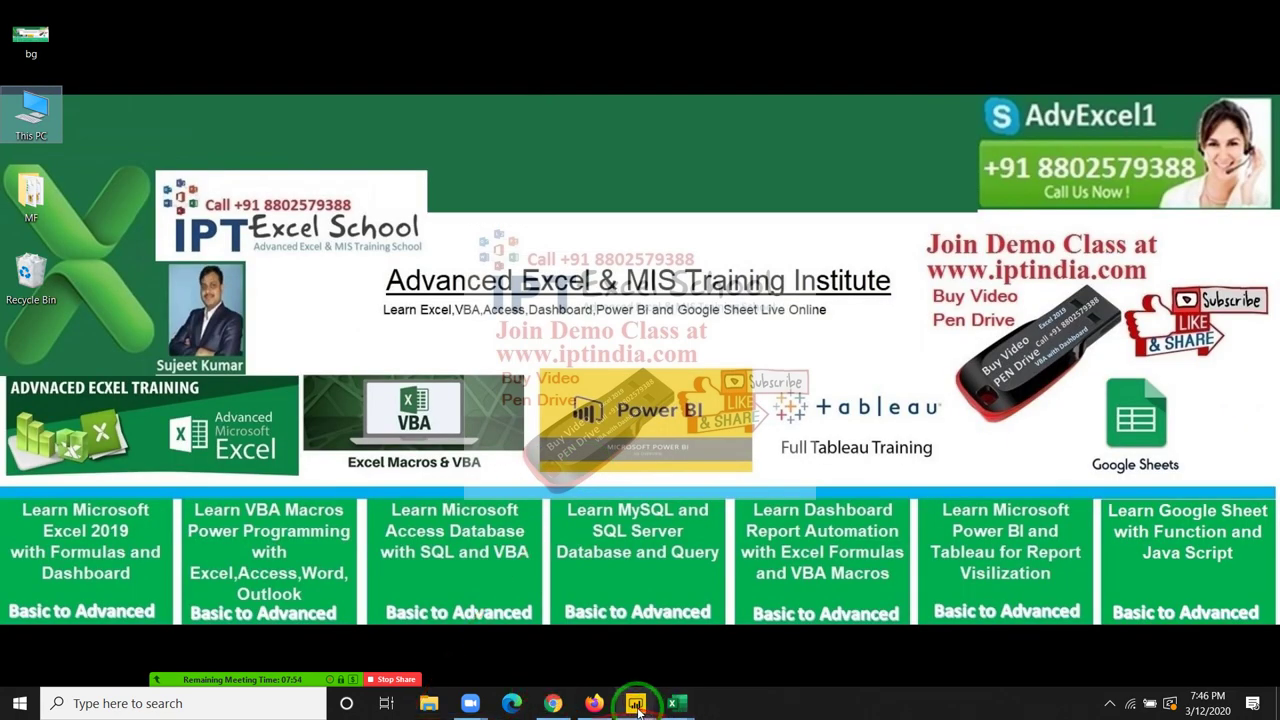
mouse_move(470, 703)
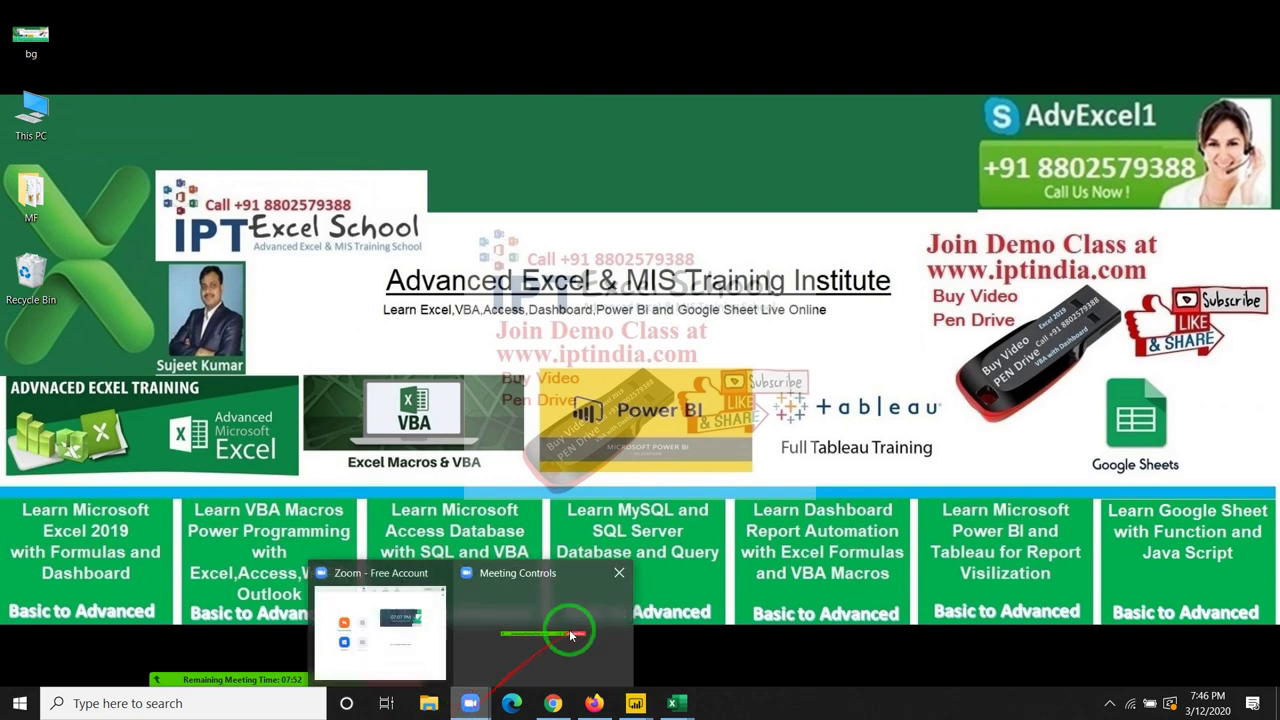
Step: Restore the windows, end the Zoom meeting for all, and open the screen recorder's controls
click(575, 632)
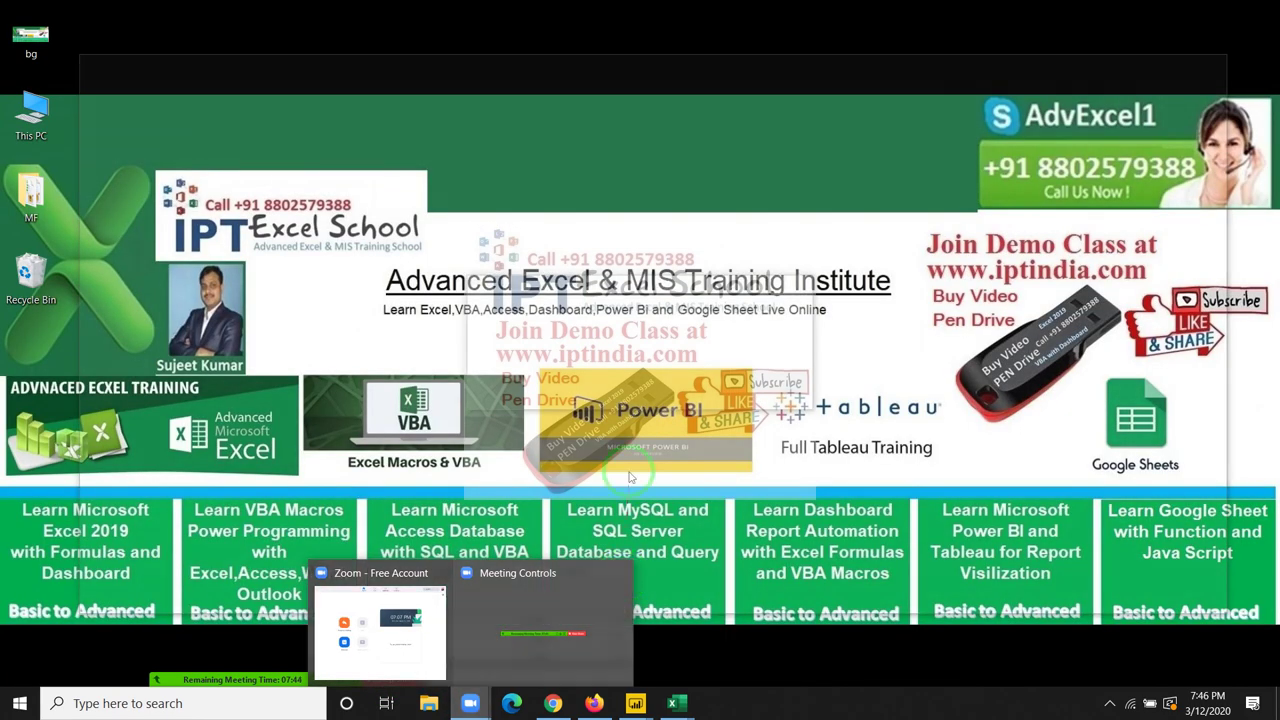
click(618, 574)
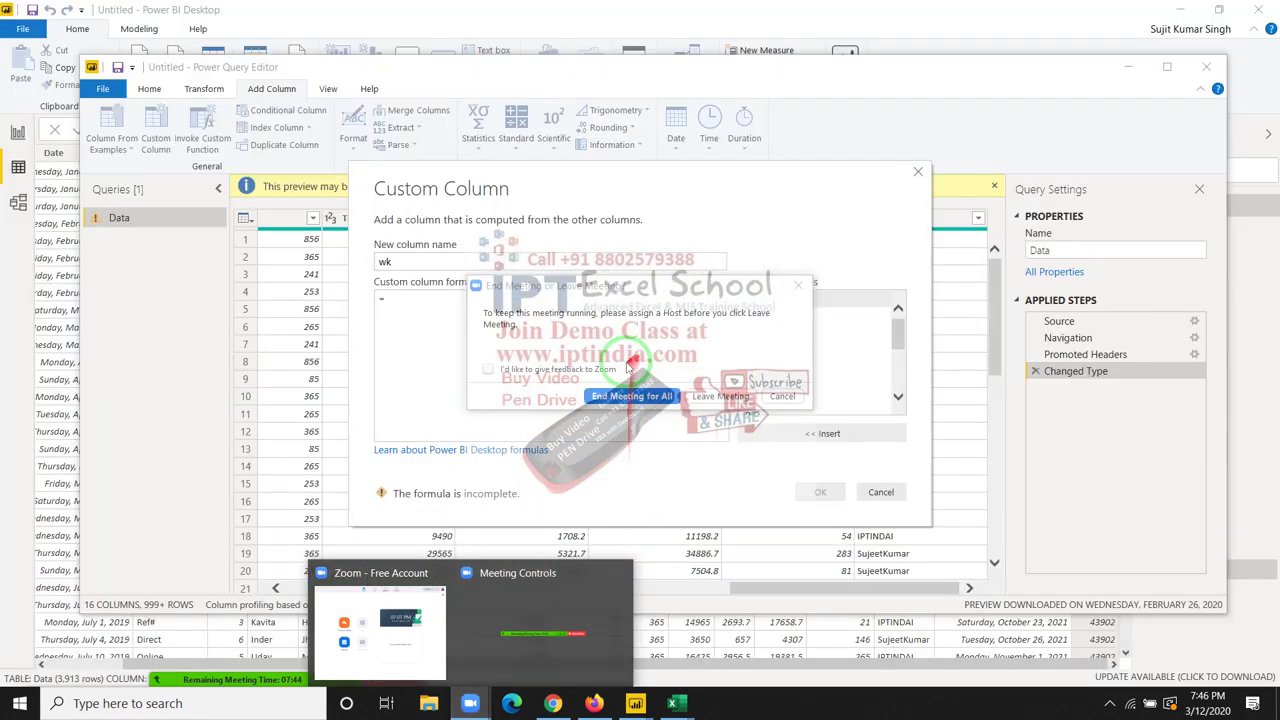
click(782, 396)
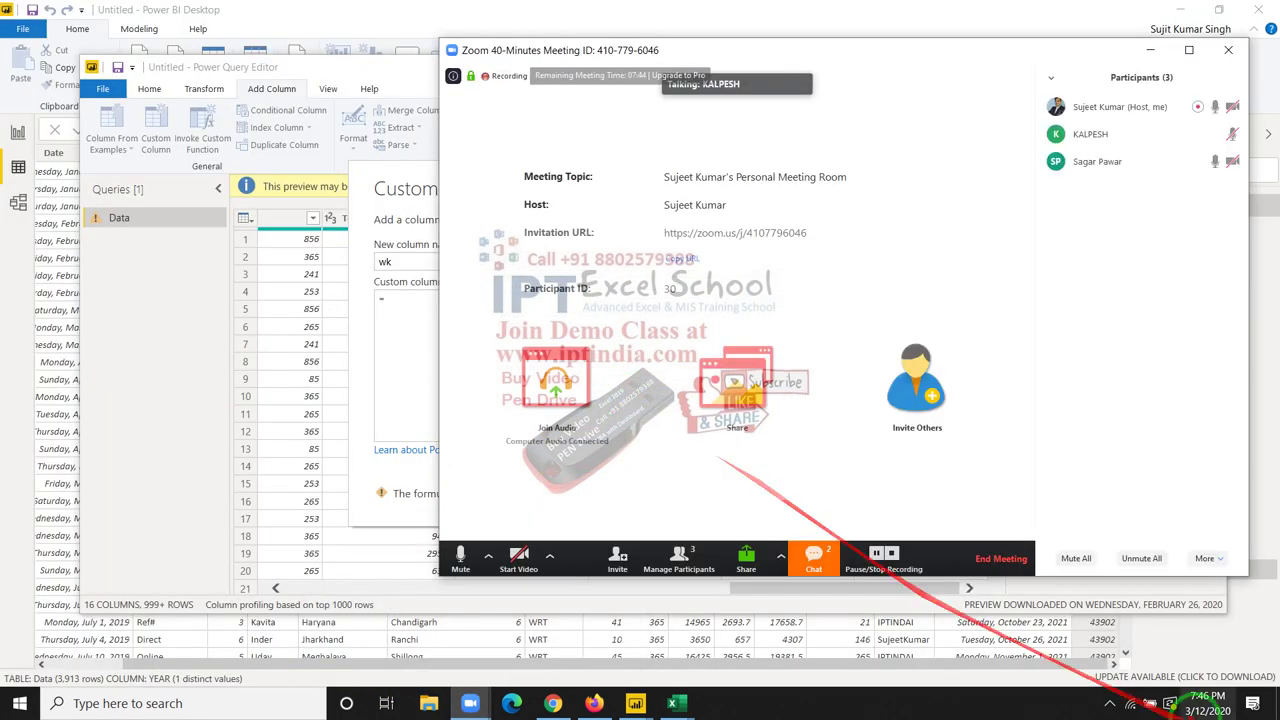
click(1103, 703)
click(1077, 671)
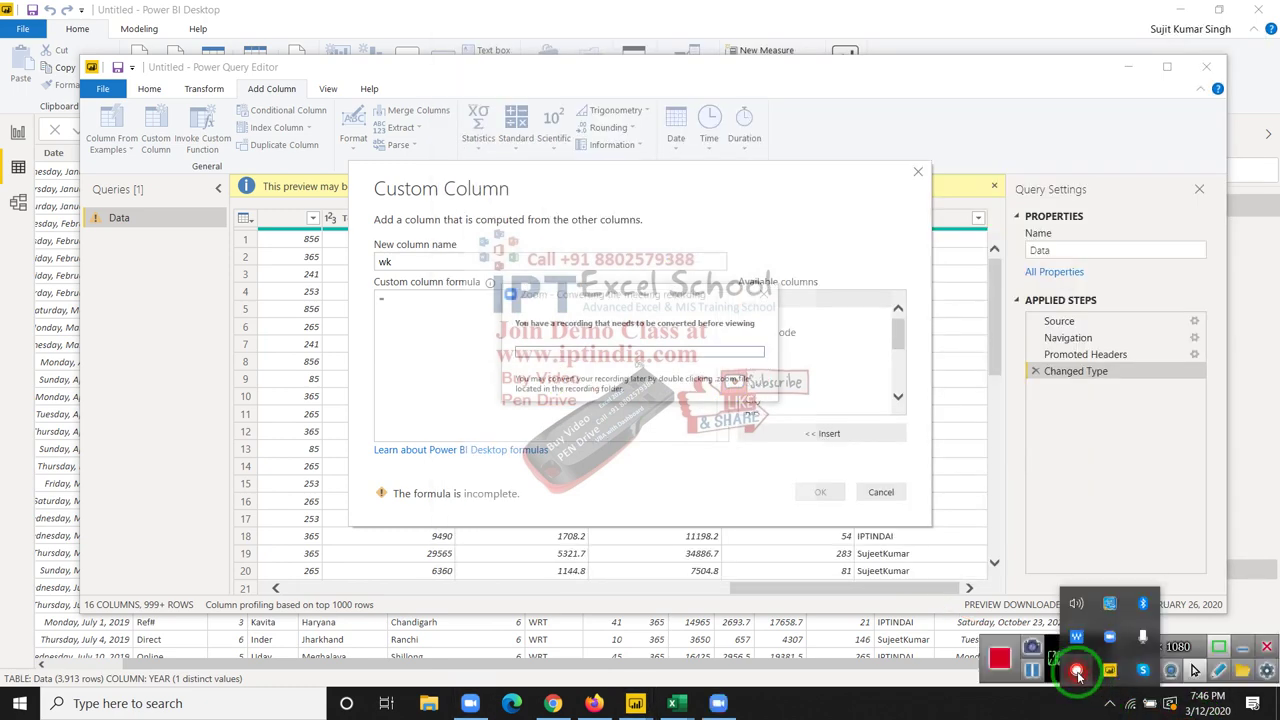